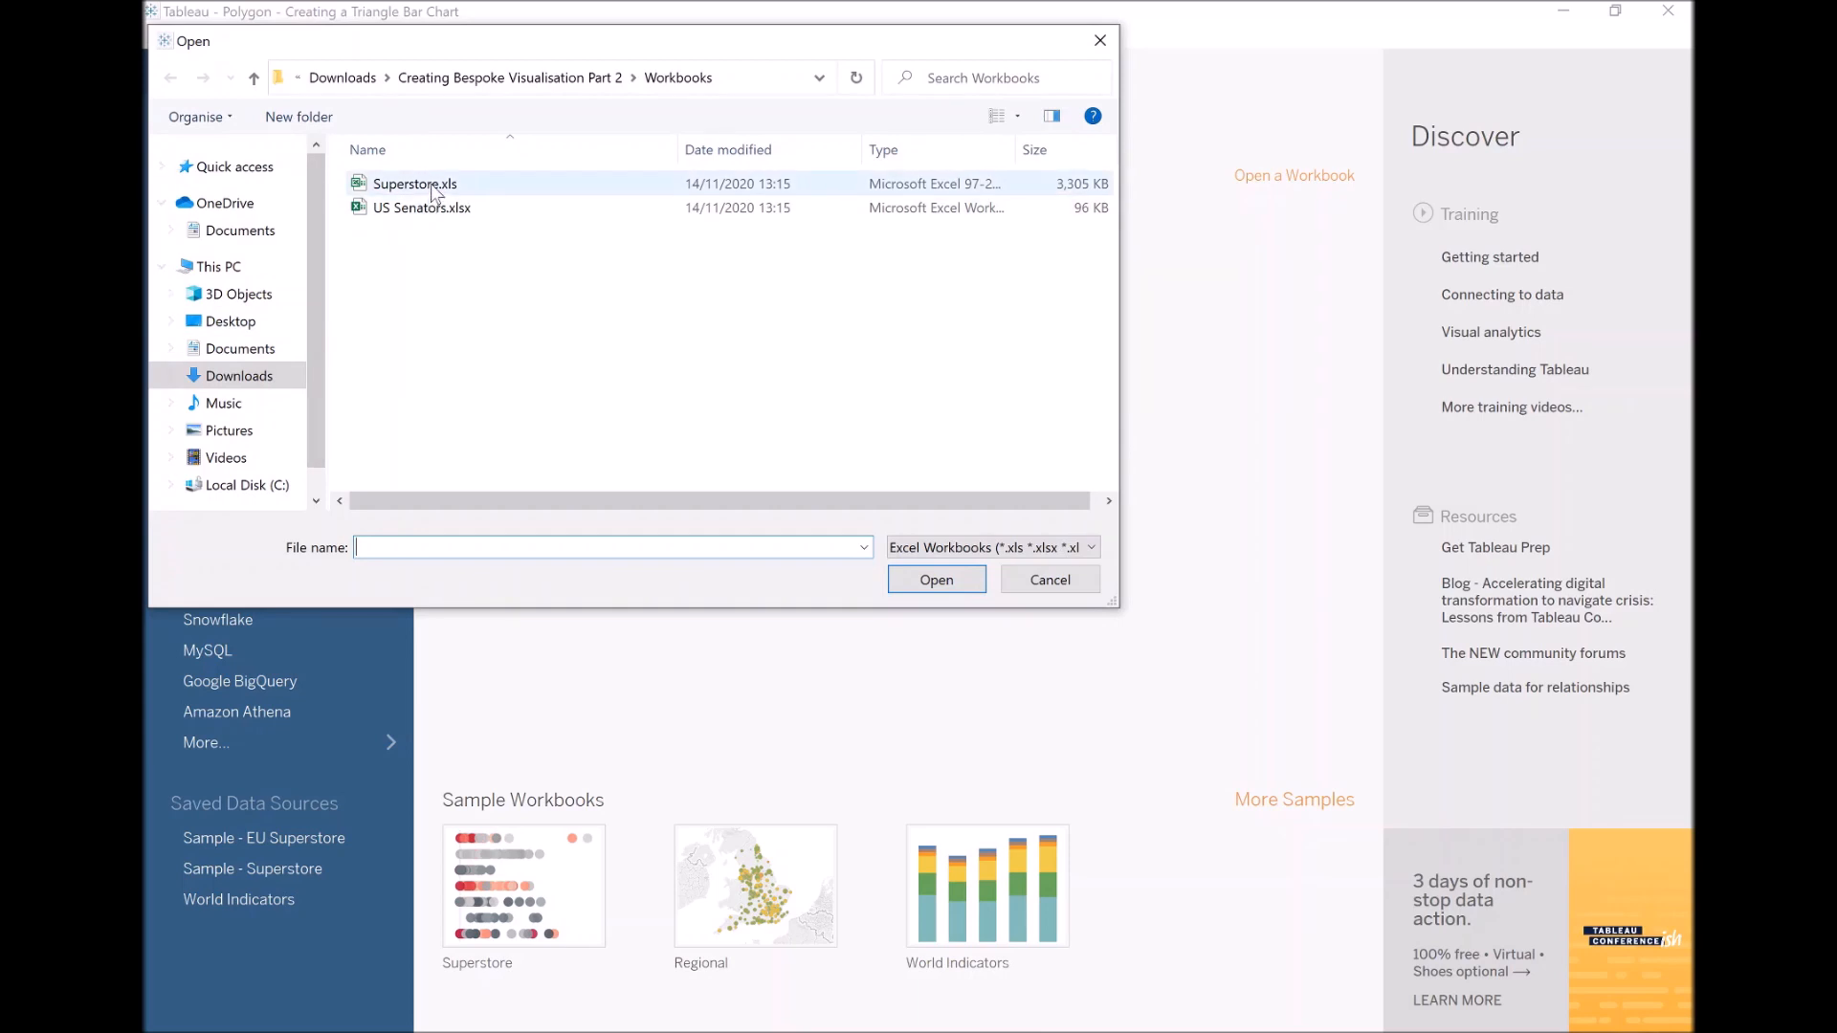
Step: Connect to the Superstore.xls workbook with its Orders sheet as the data source, and open Sheet 1
double_click(432, 191)
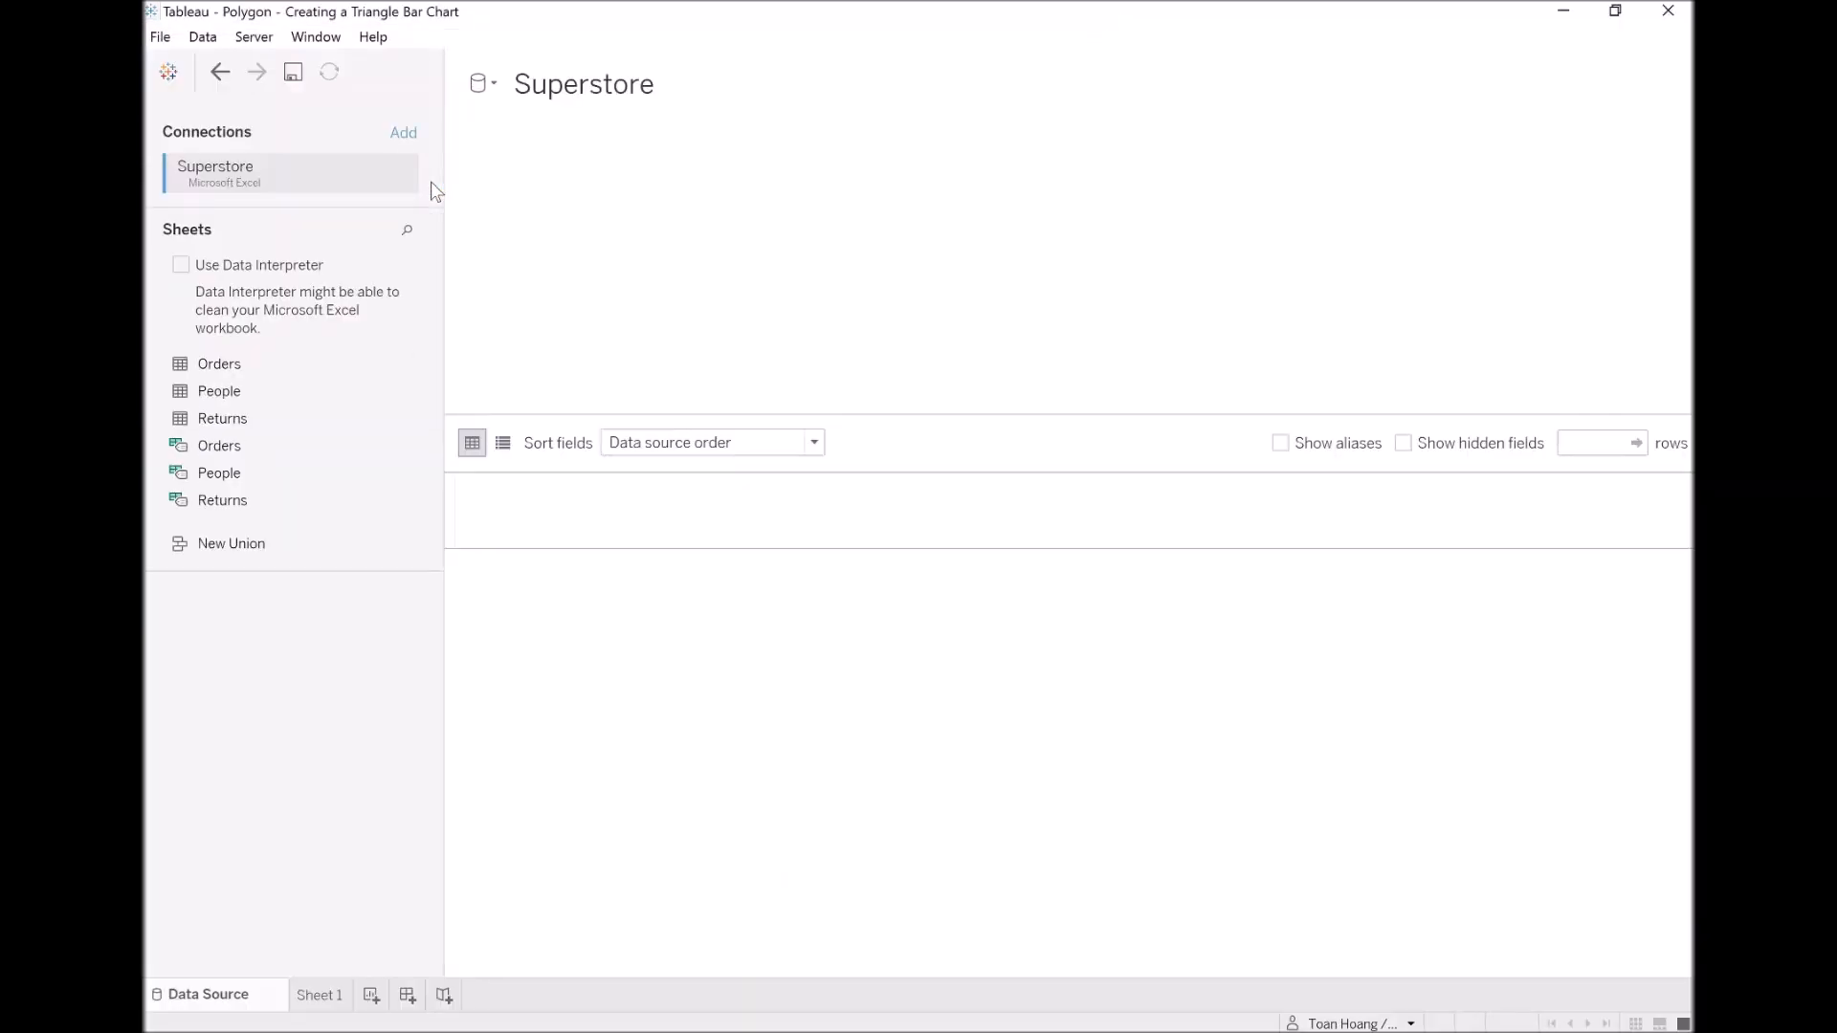
drag(229, 368, 587, 260)
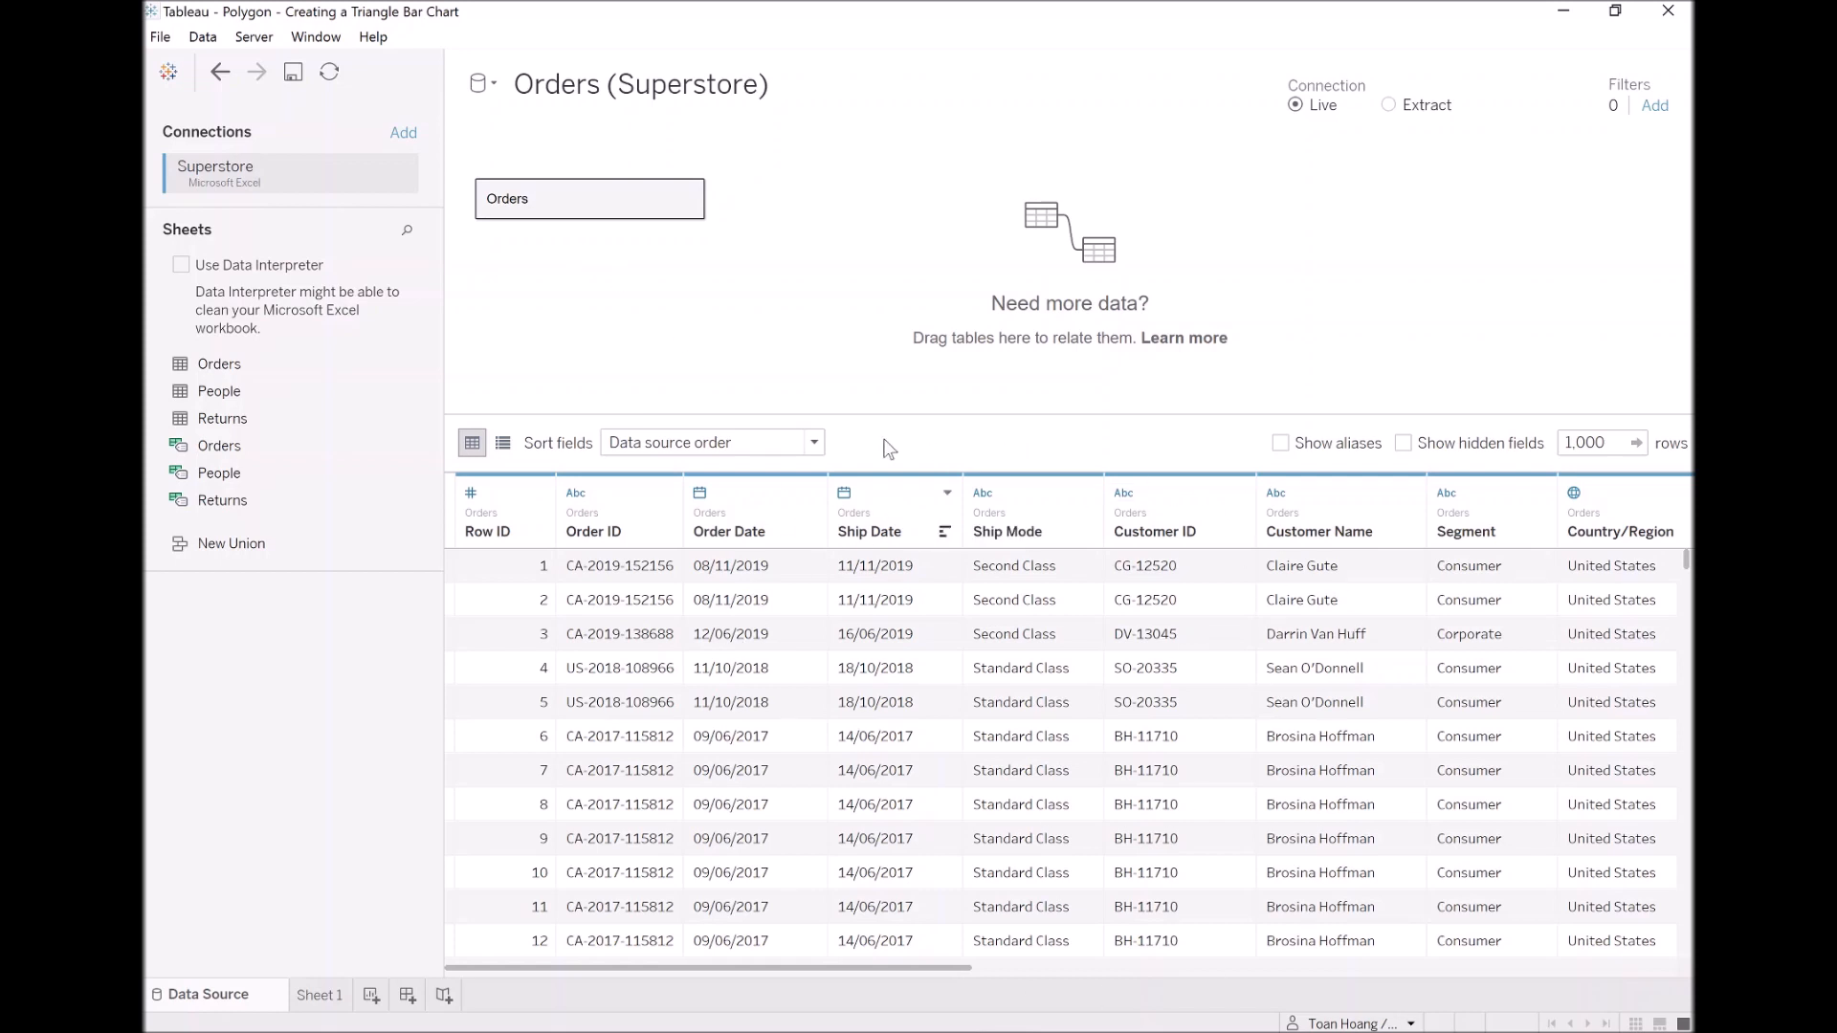
click(324, 997)
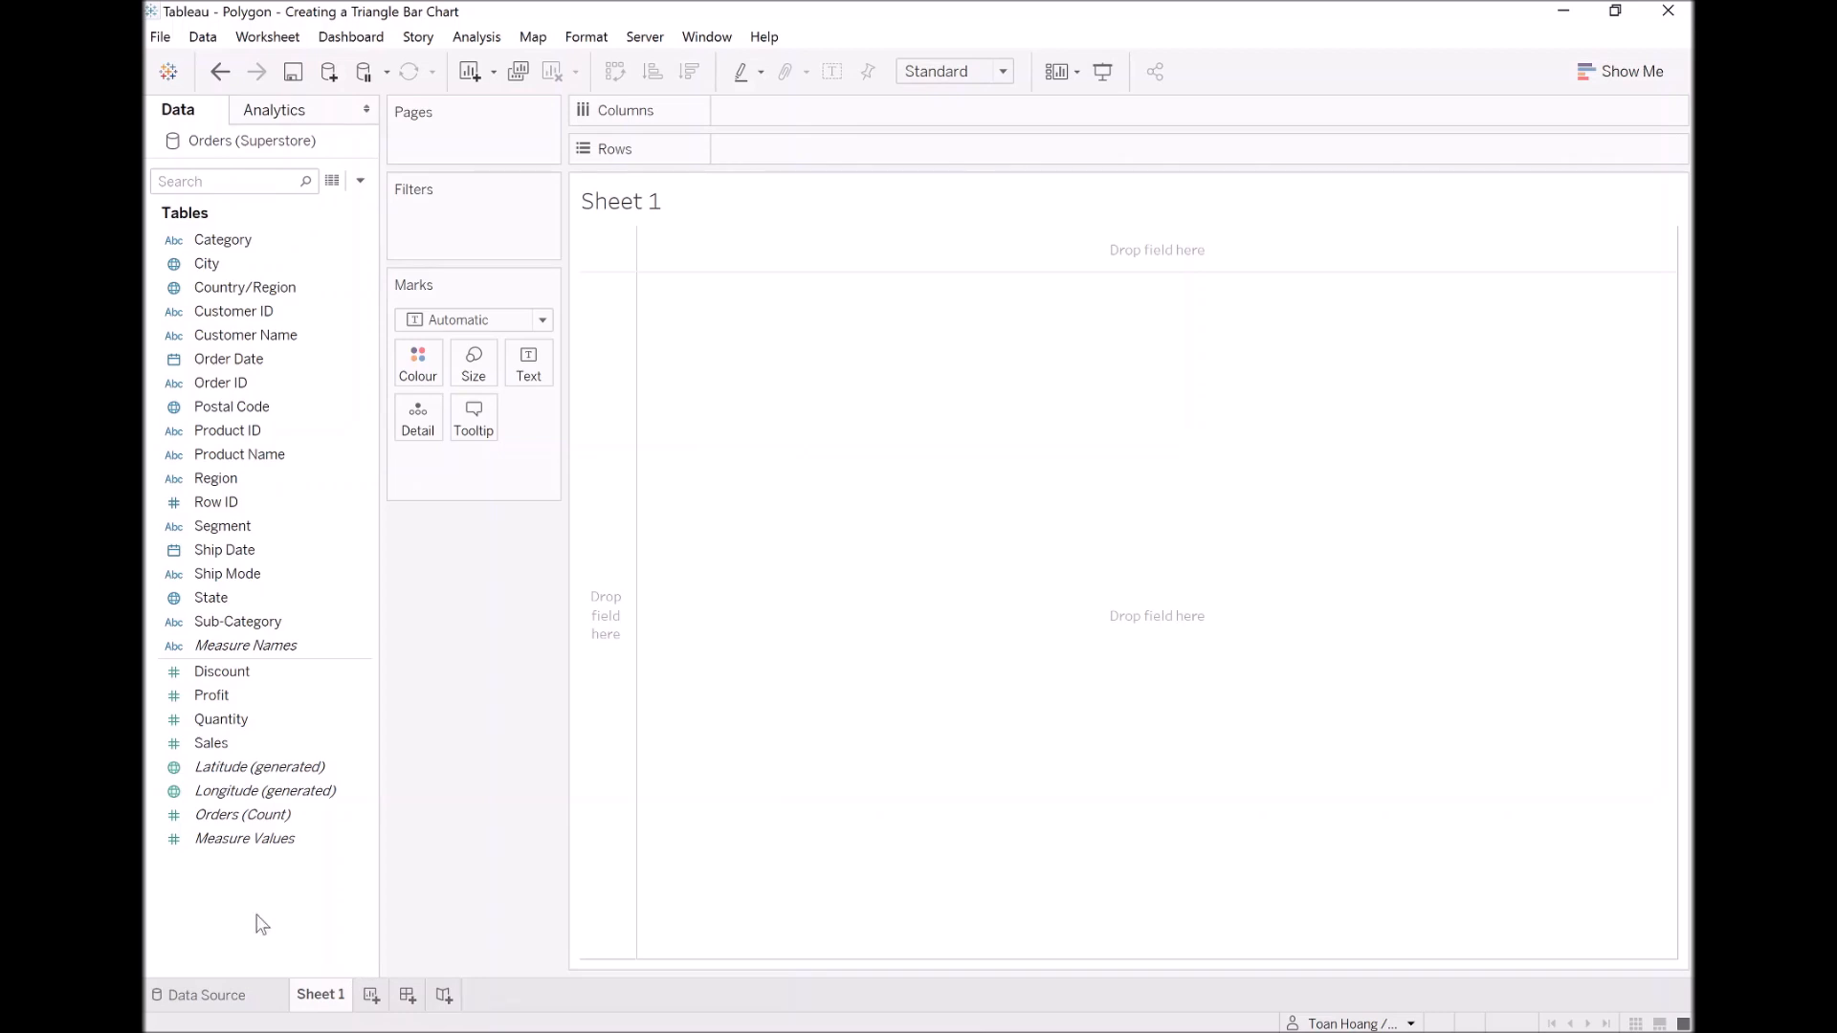
Step: Start a calculated field named Path based on the Ship Mode field
right_click(240, 577)
mouse_move(353, 721)
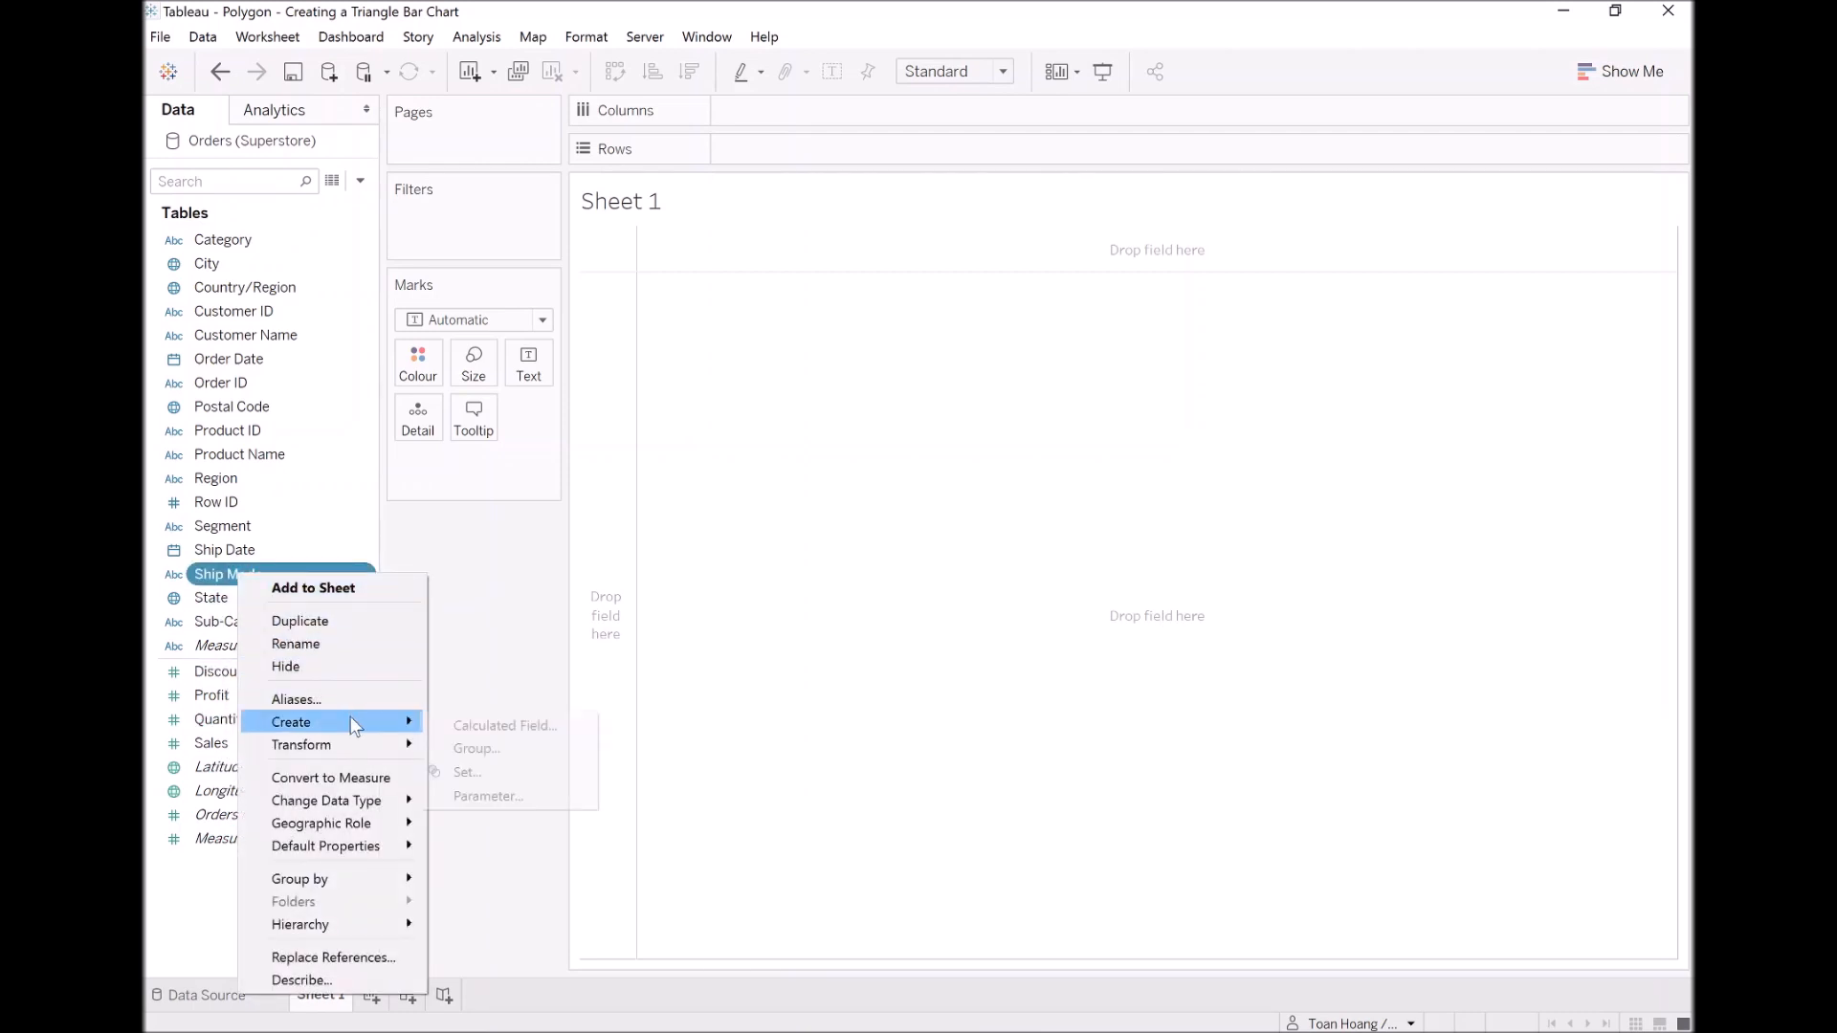
click(490, 725)
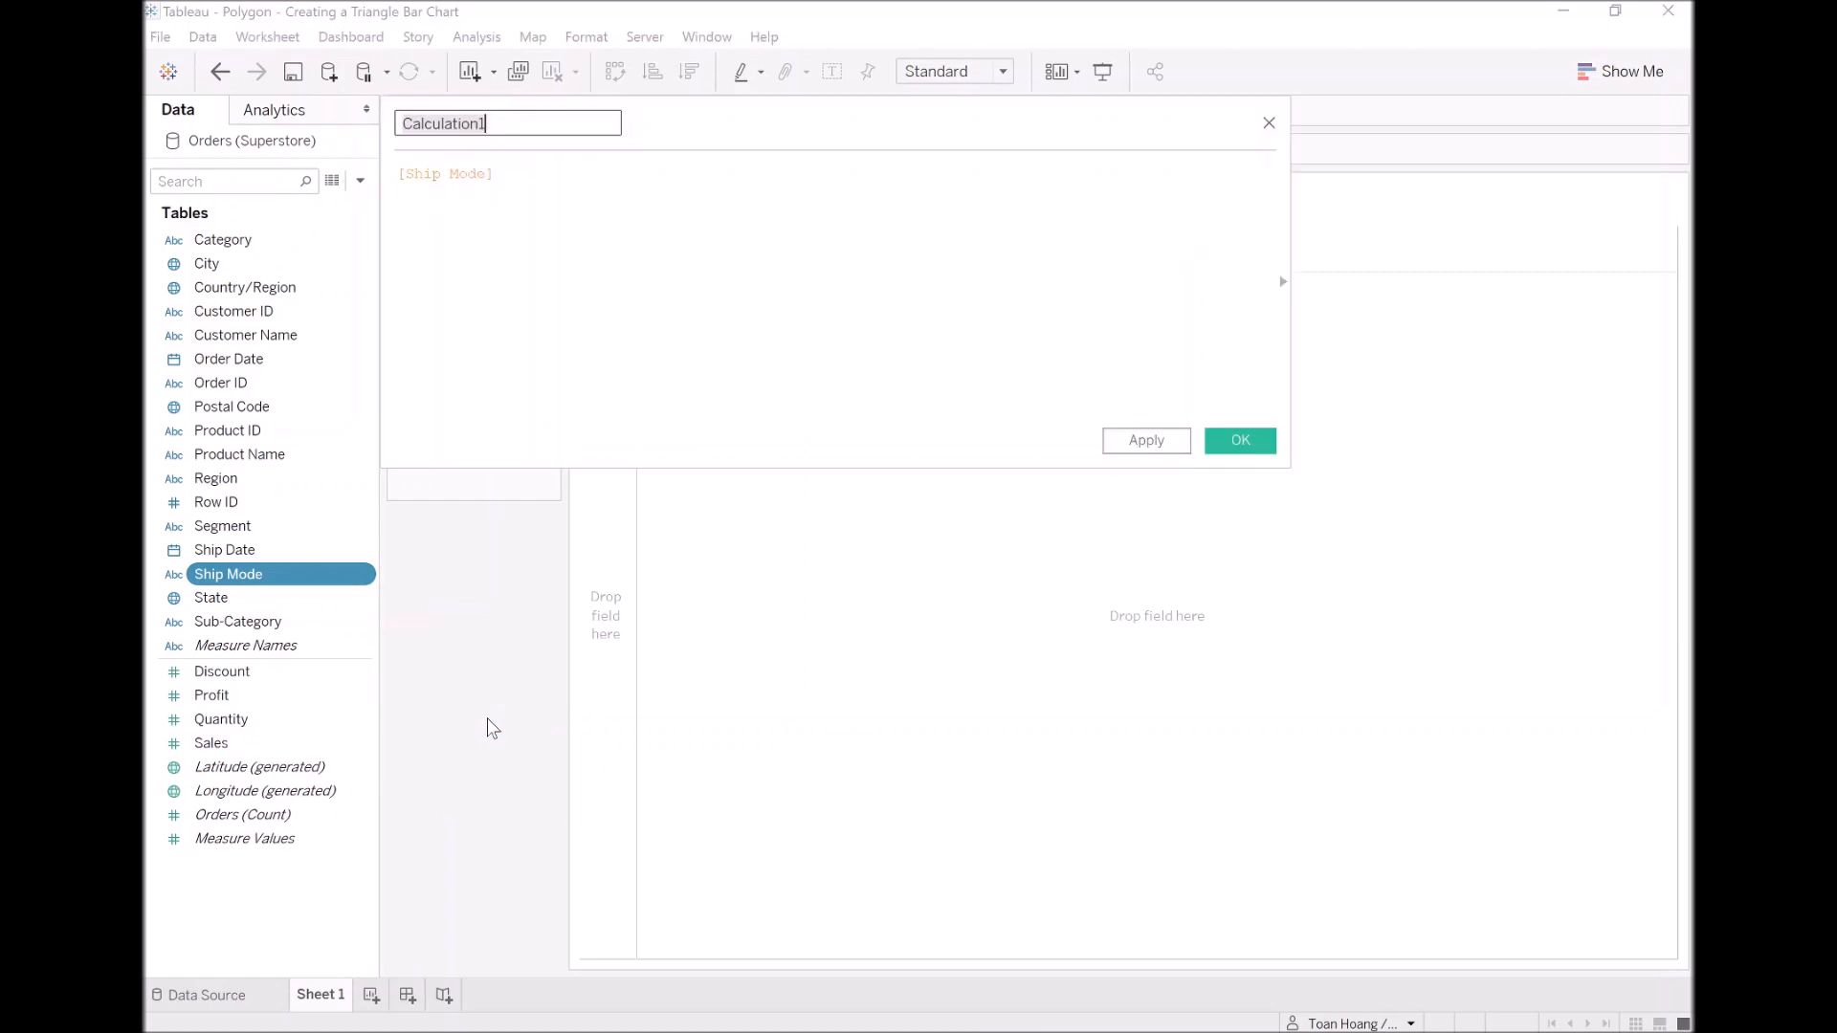
text(Path)
key(Tab)
key(Home)
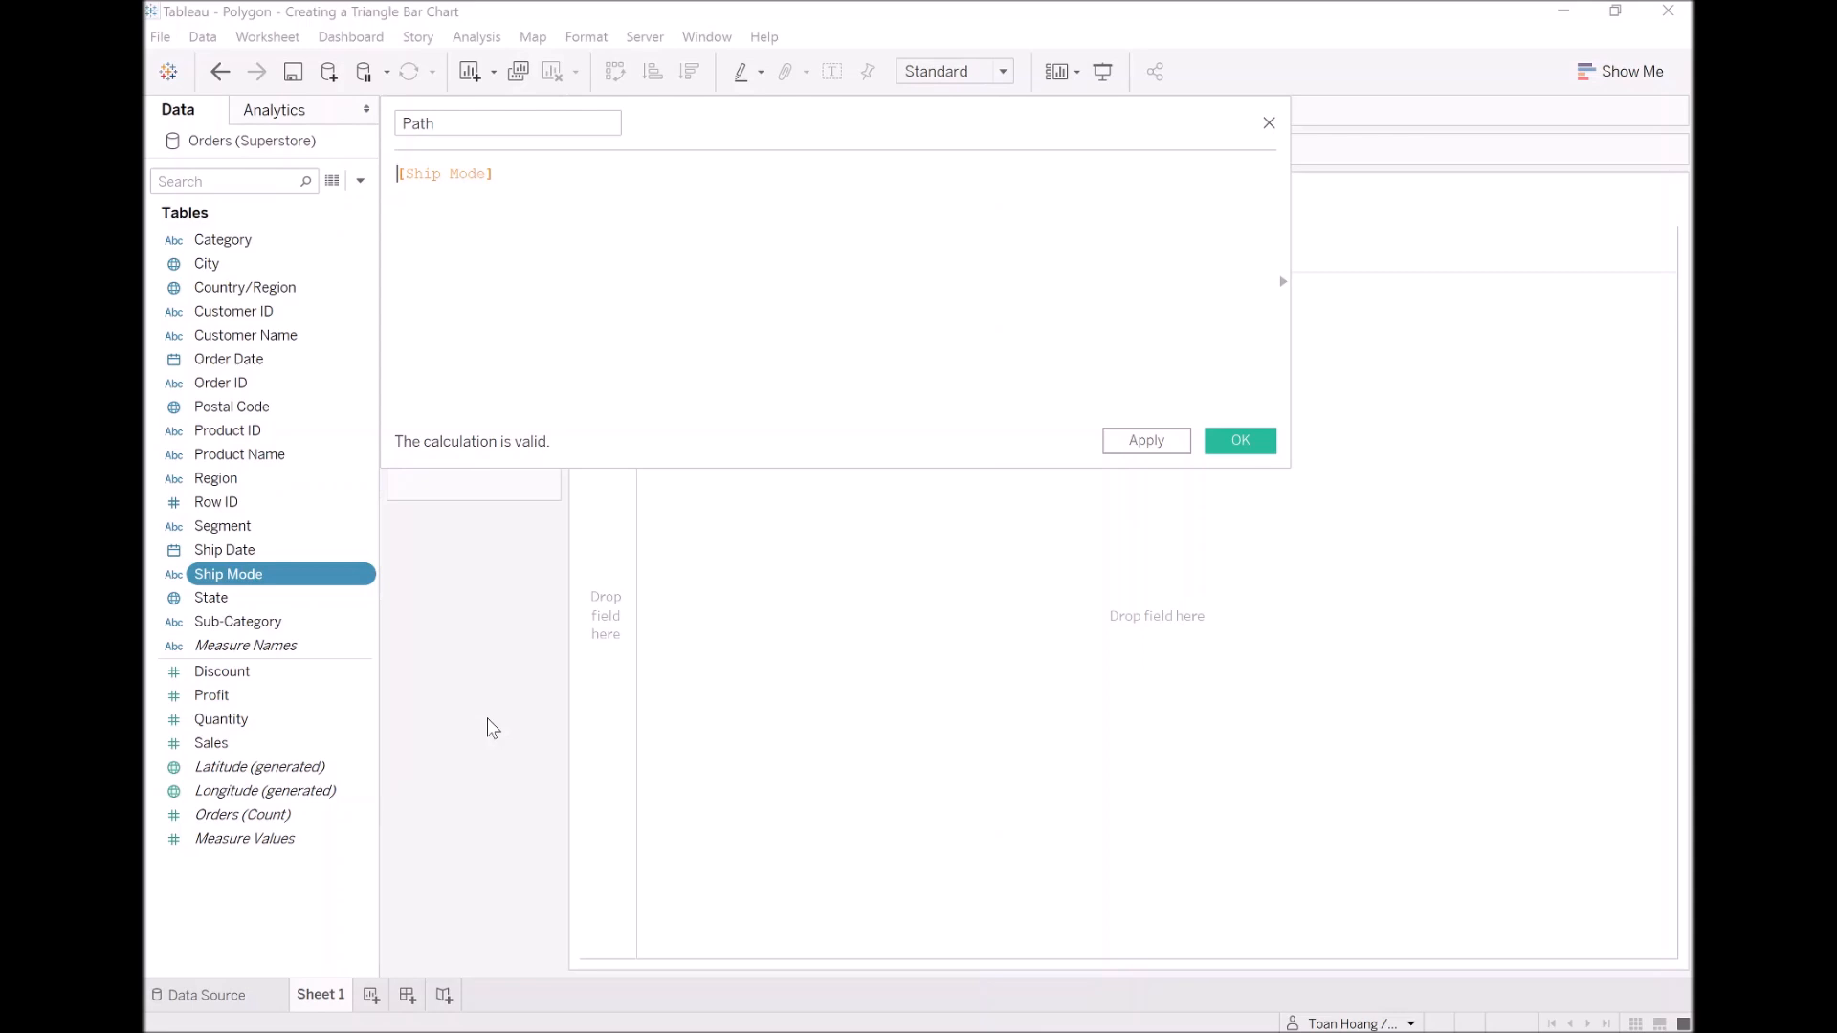
Step: Complete the Path formula as IIF([Ship Mode]="First Class",1,3) and save the field
text(IIF()
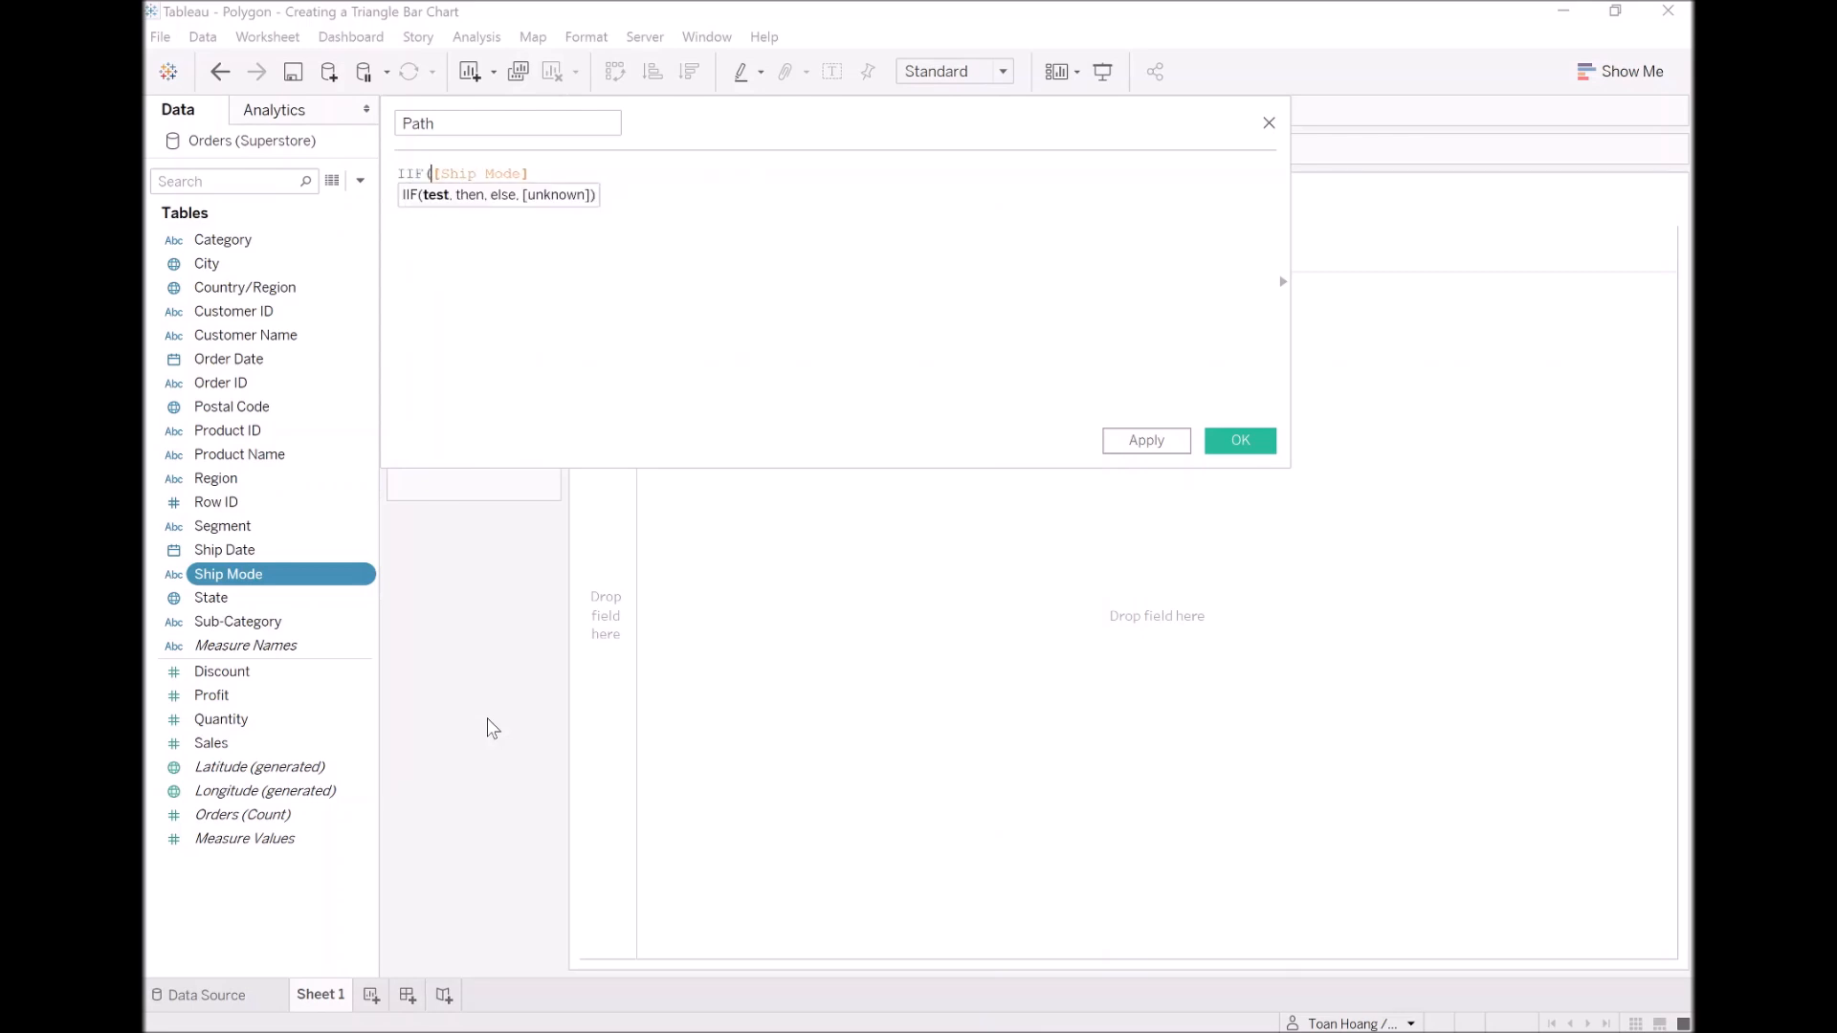
key(End)
text(="")
text(First Class)
text(,)
text(1)
text(,3))
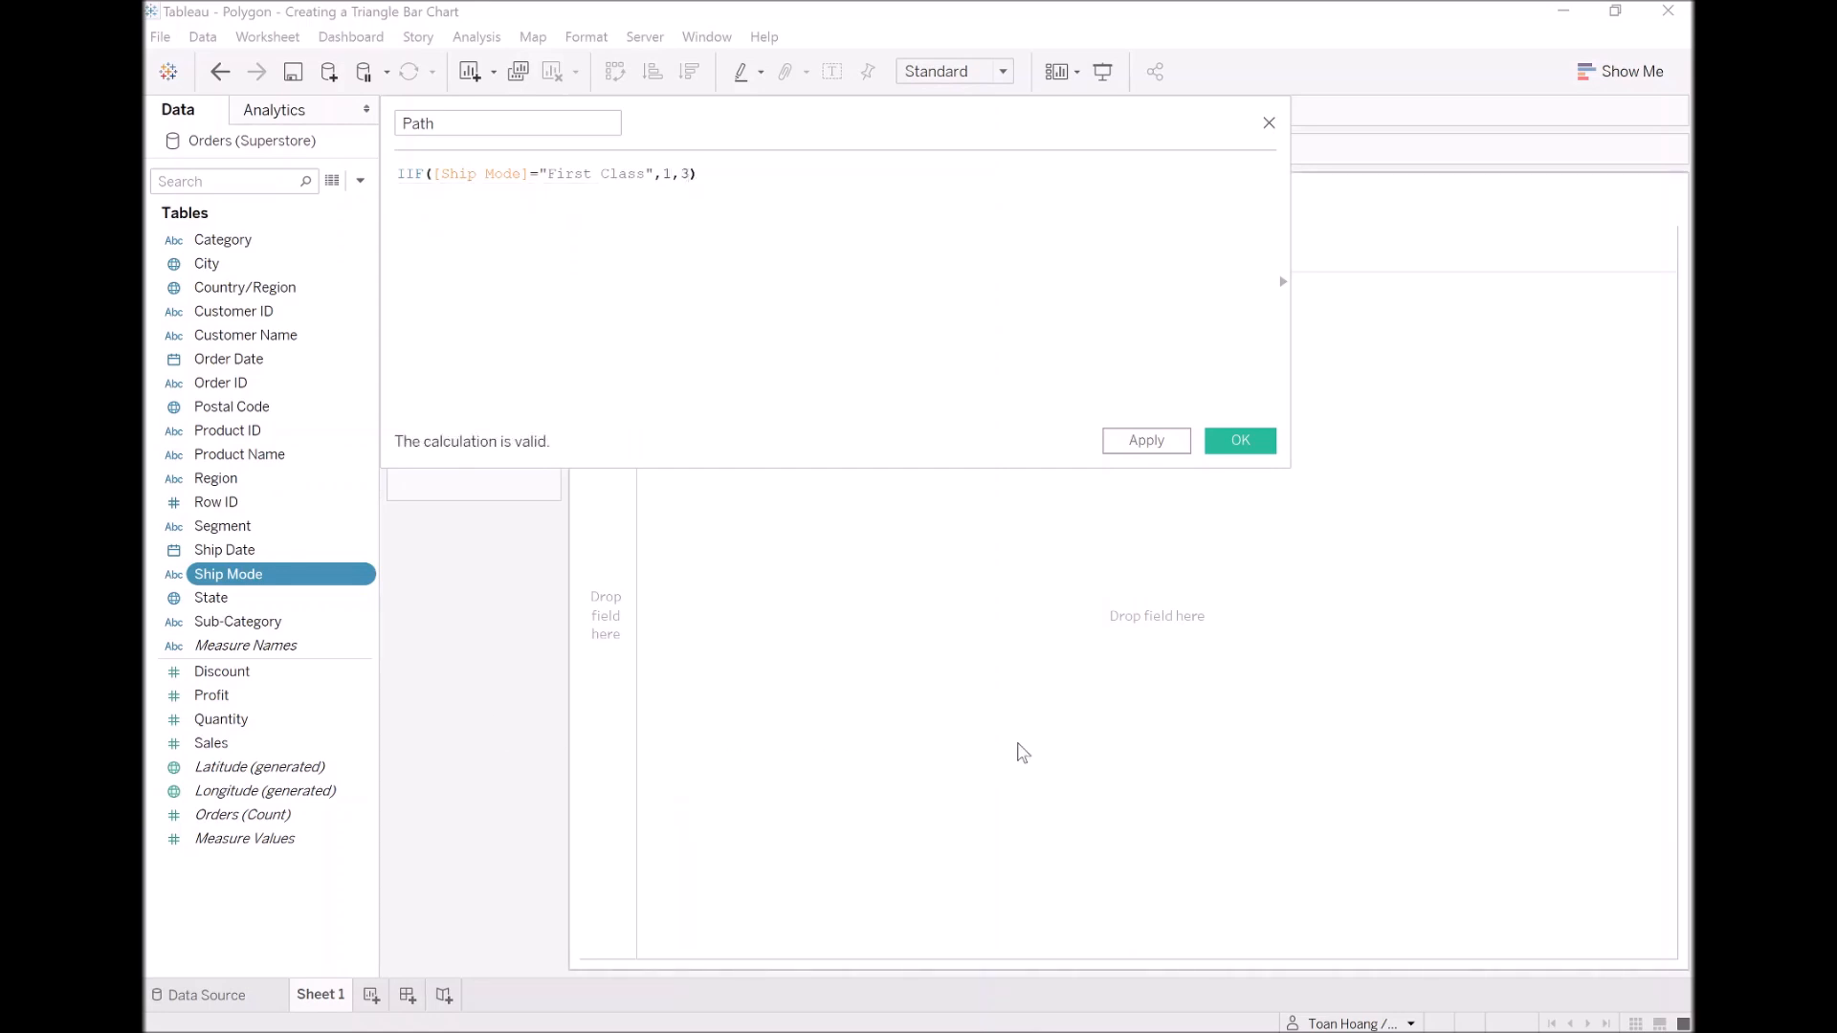
click(1243, 444)
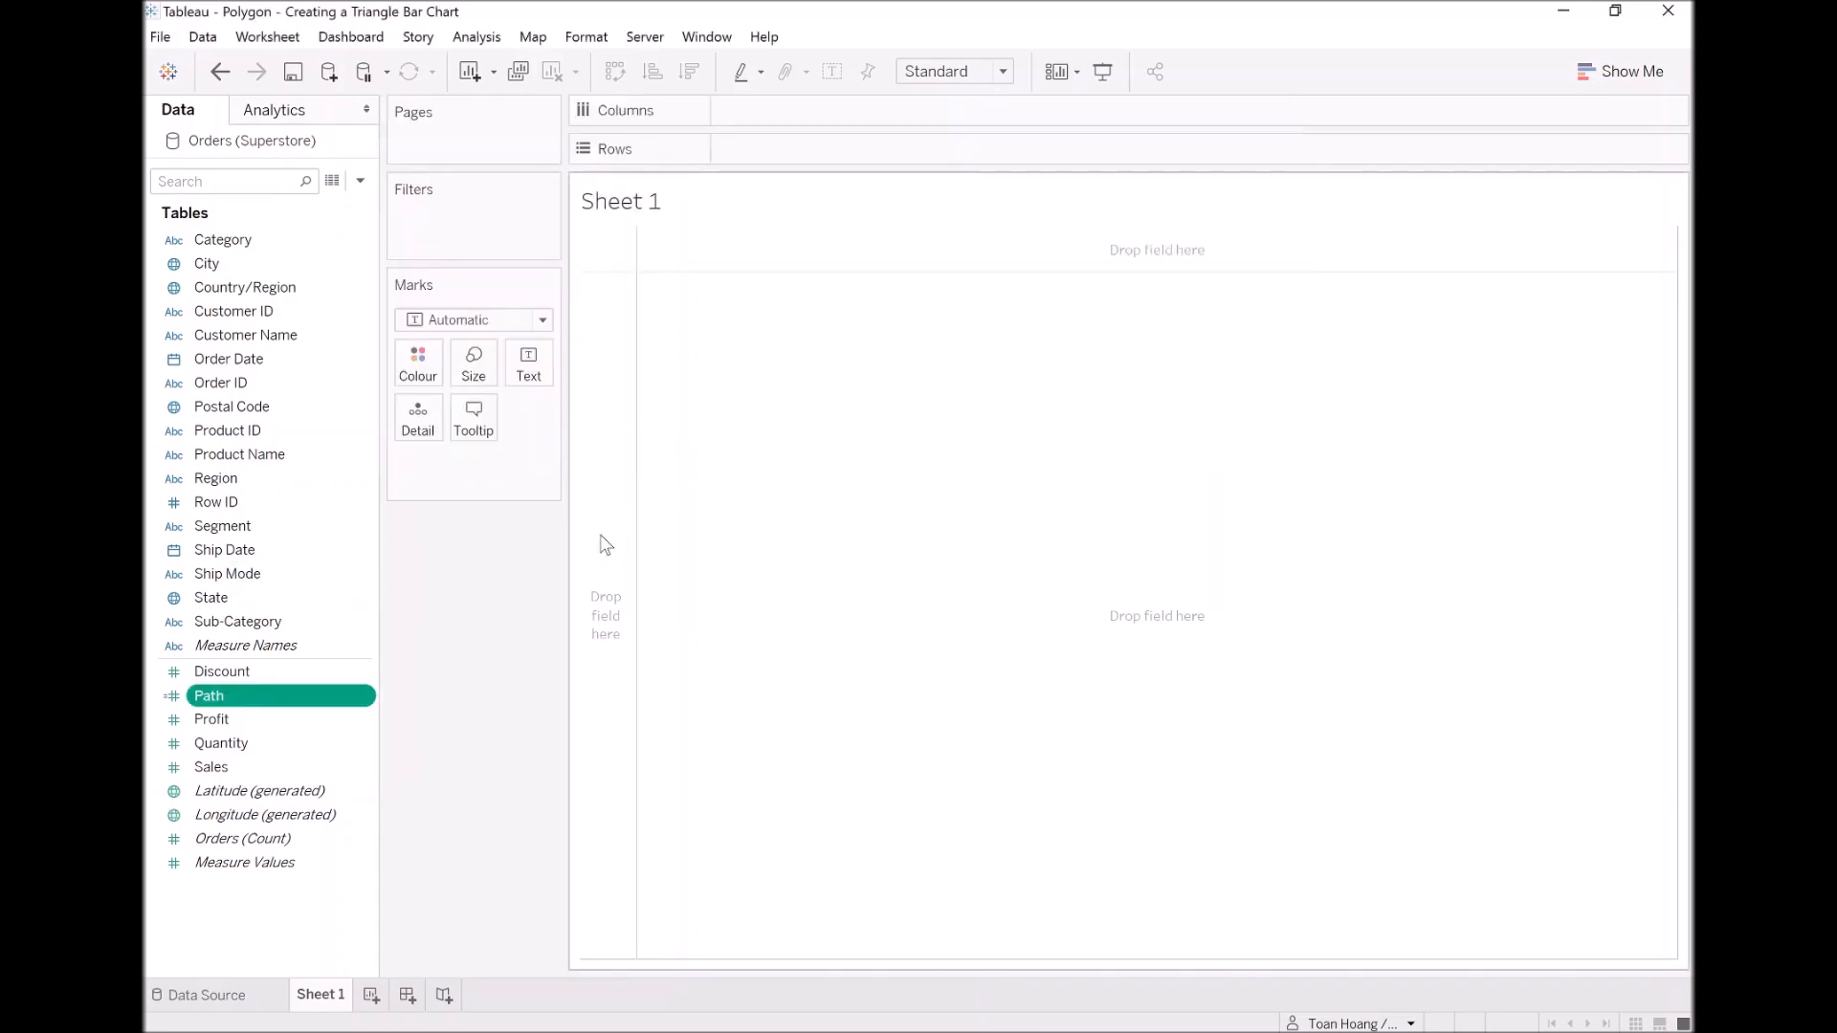
Step: Create bins from the Path field with a bin size of 1, keeping the name Path (bin)
right_click(259, 703)
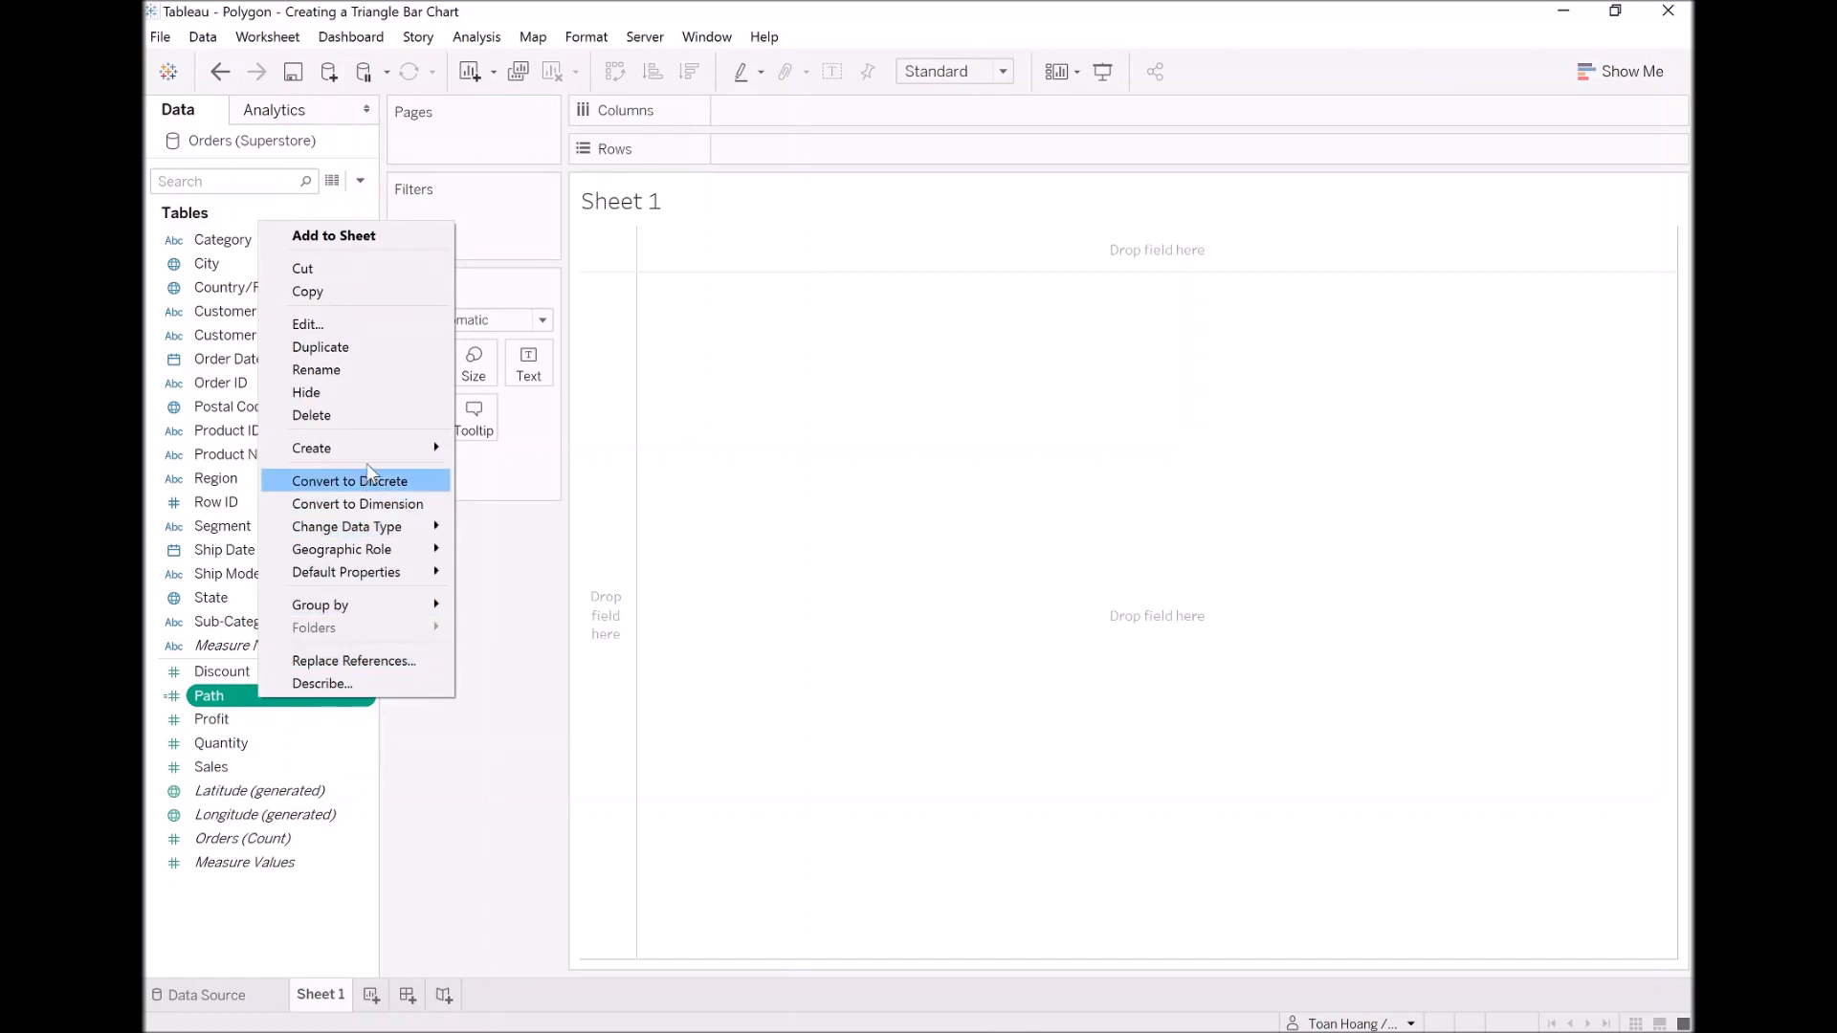
mouse_move(373, 458)
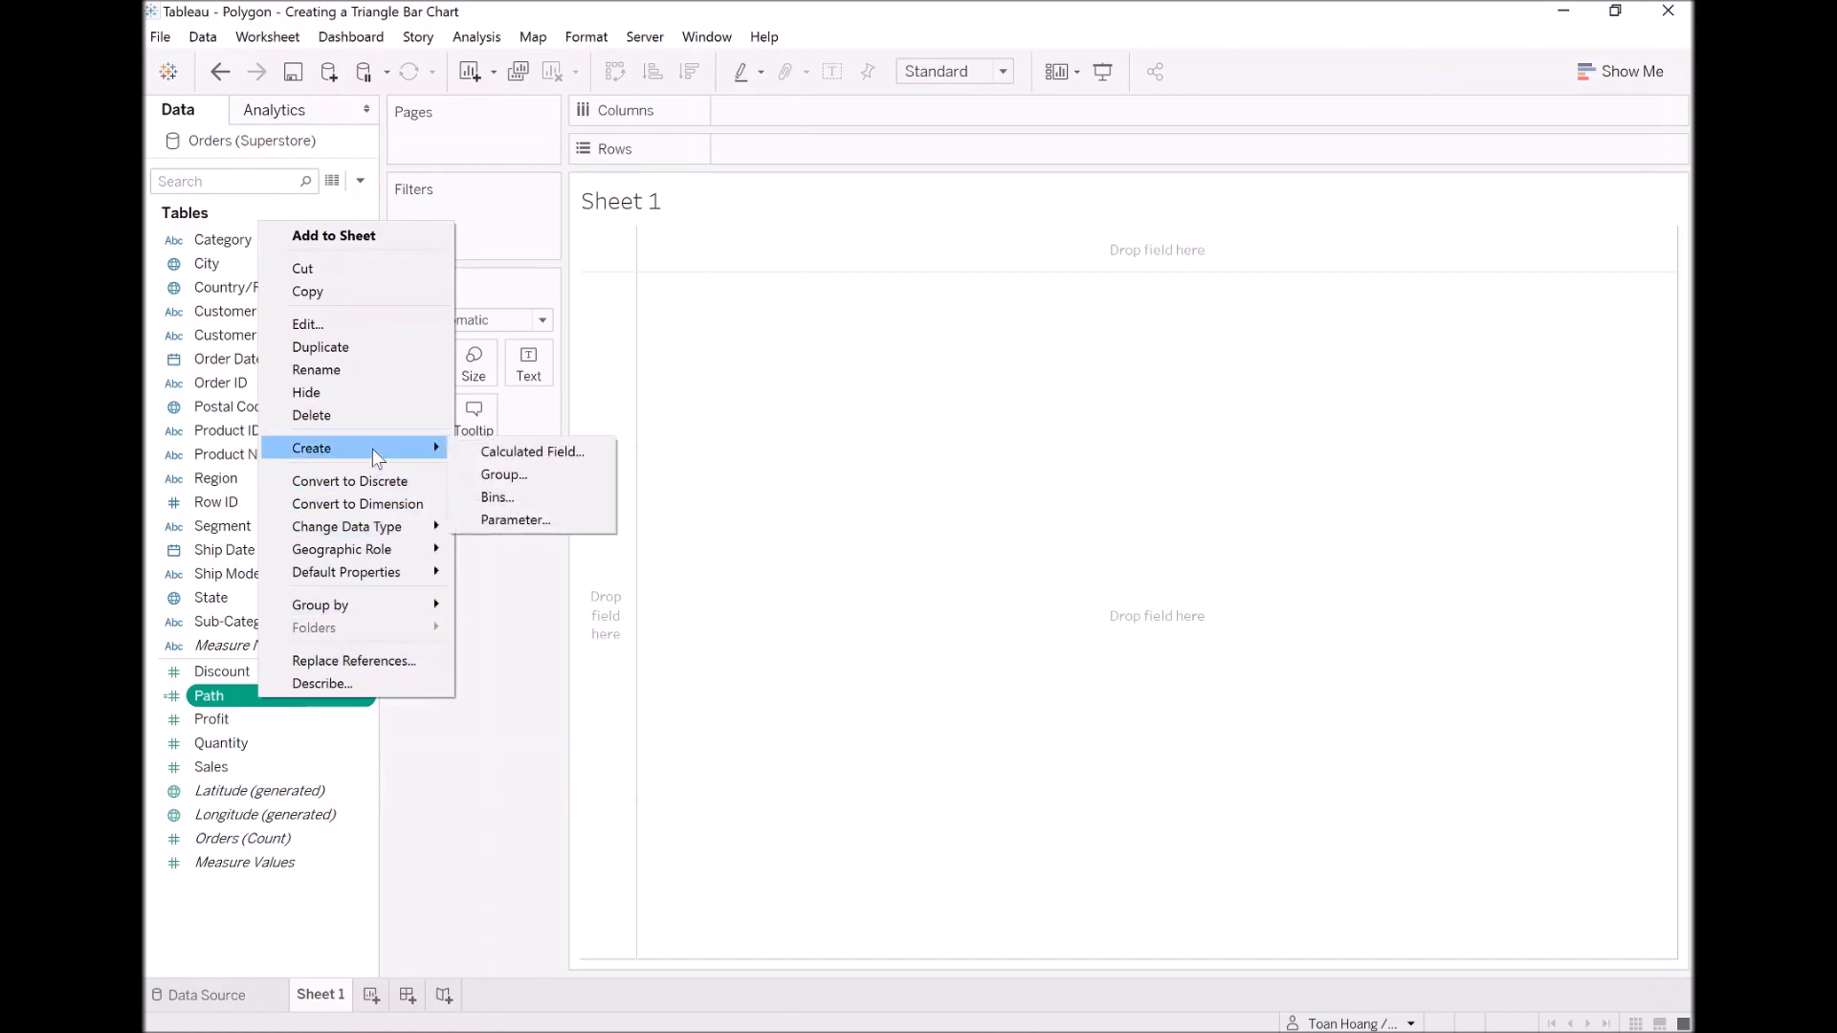
click(529, 498)
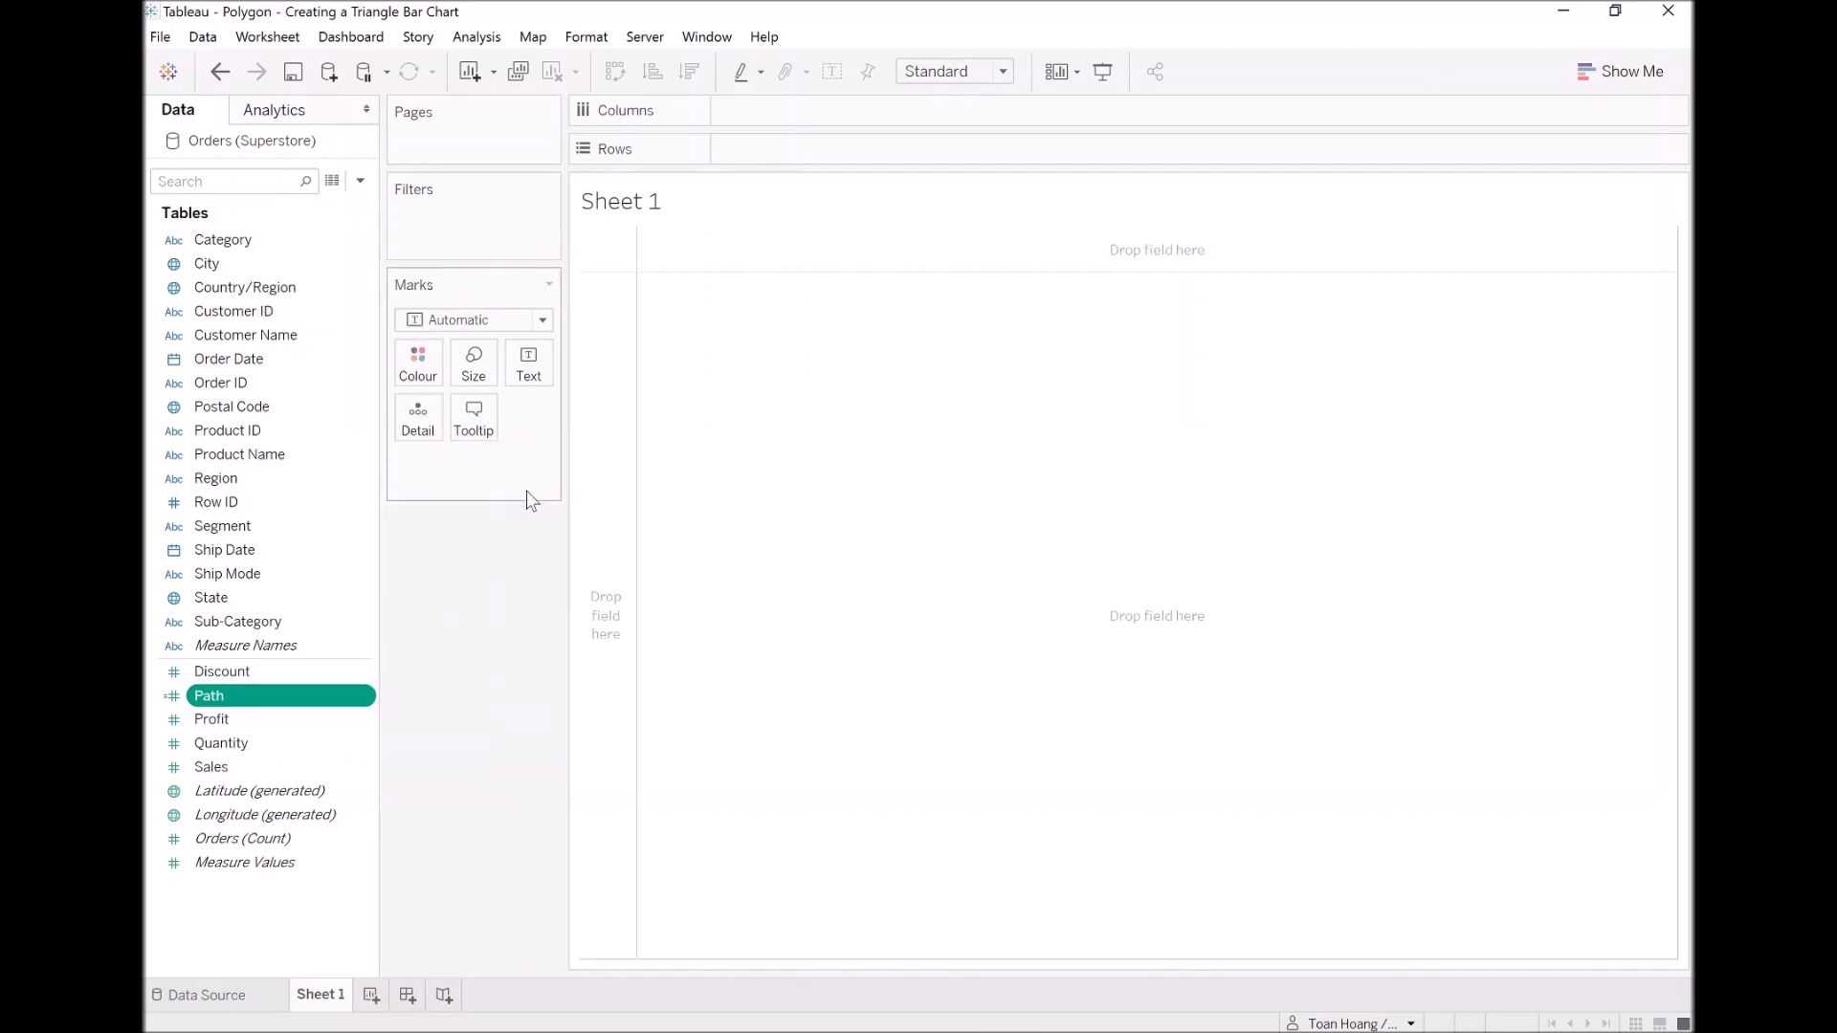
key(Tab)
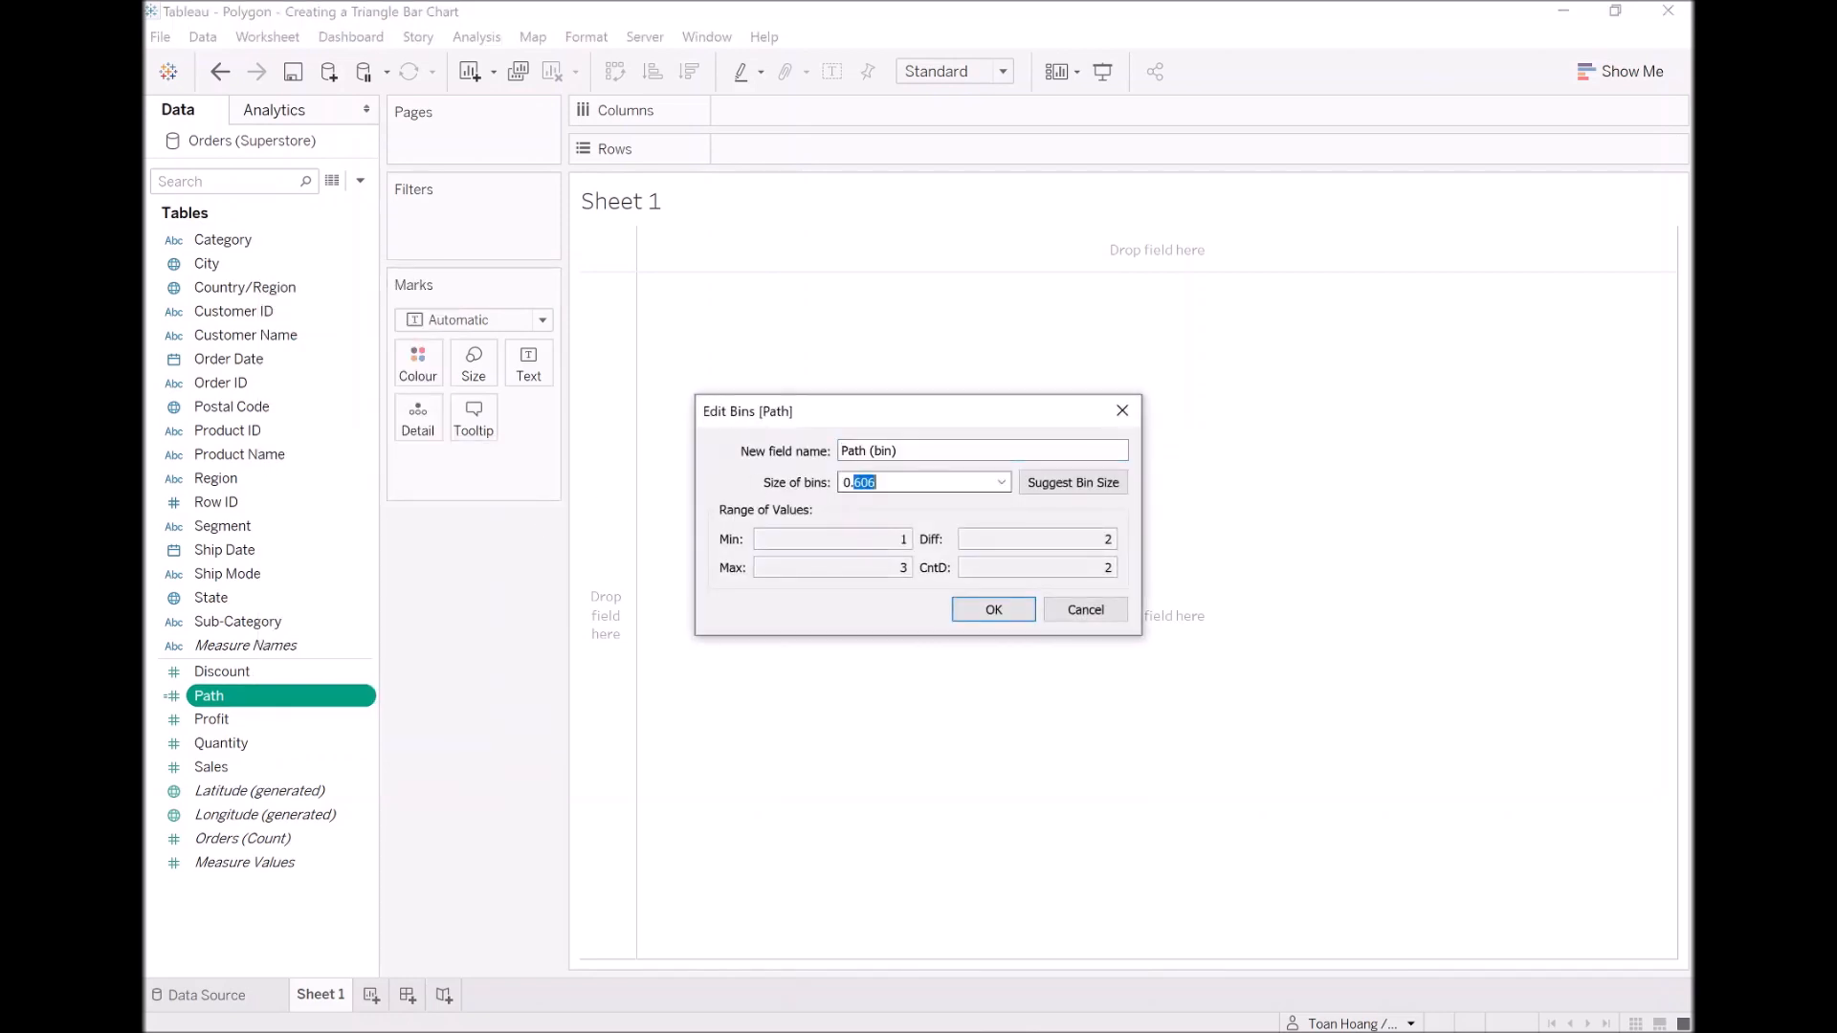
text(1)
click(995, 611)
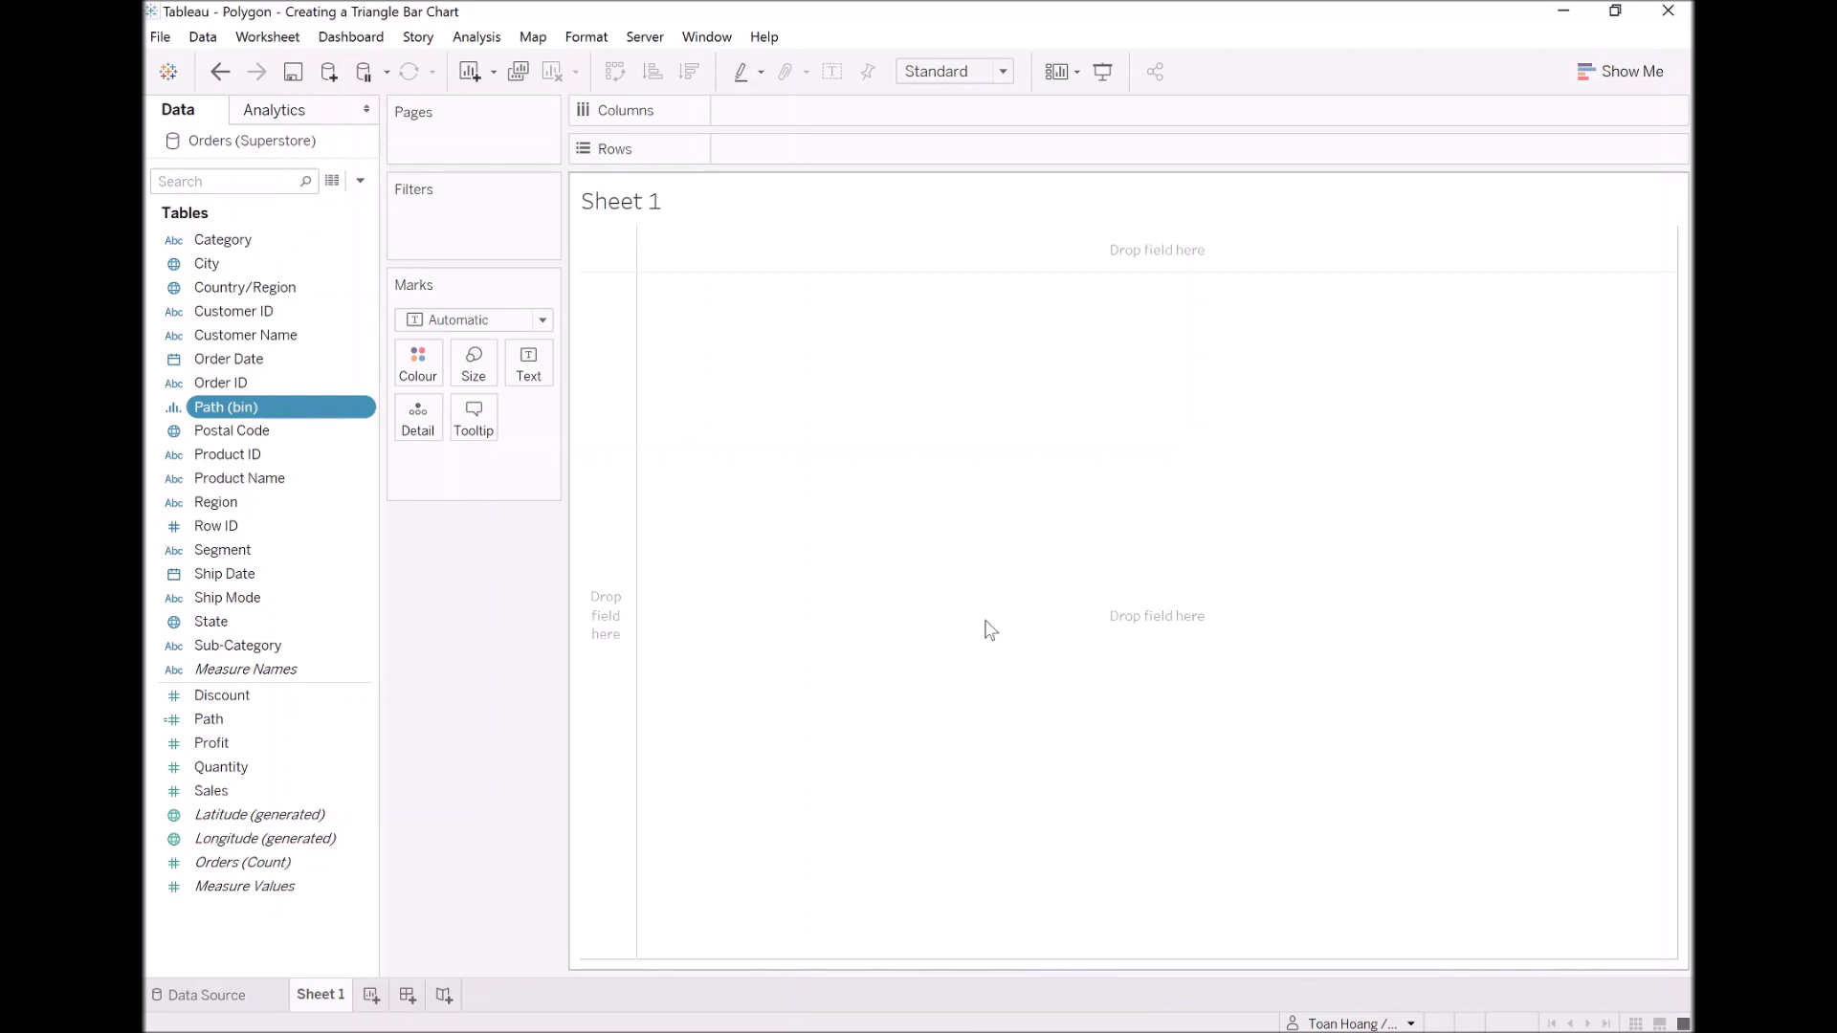
Step: Create a calculated field named Index with the formula INDEX()
right_click(309, 924)
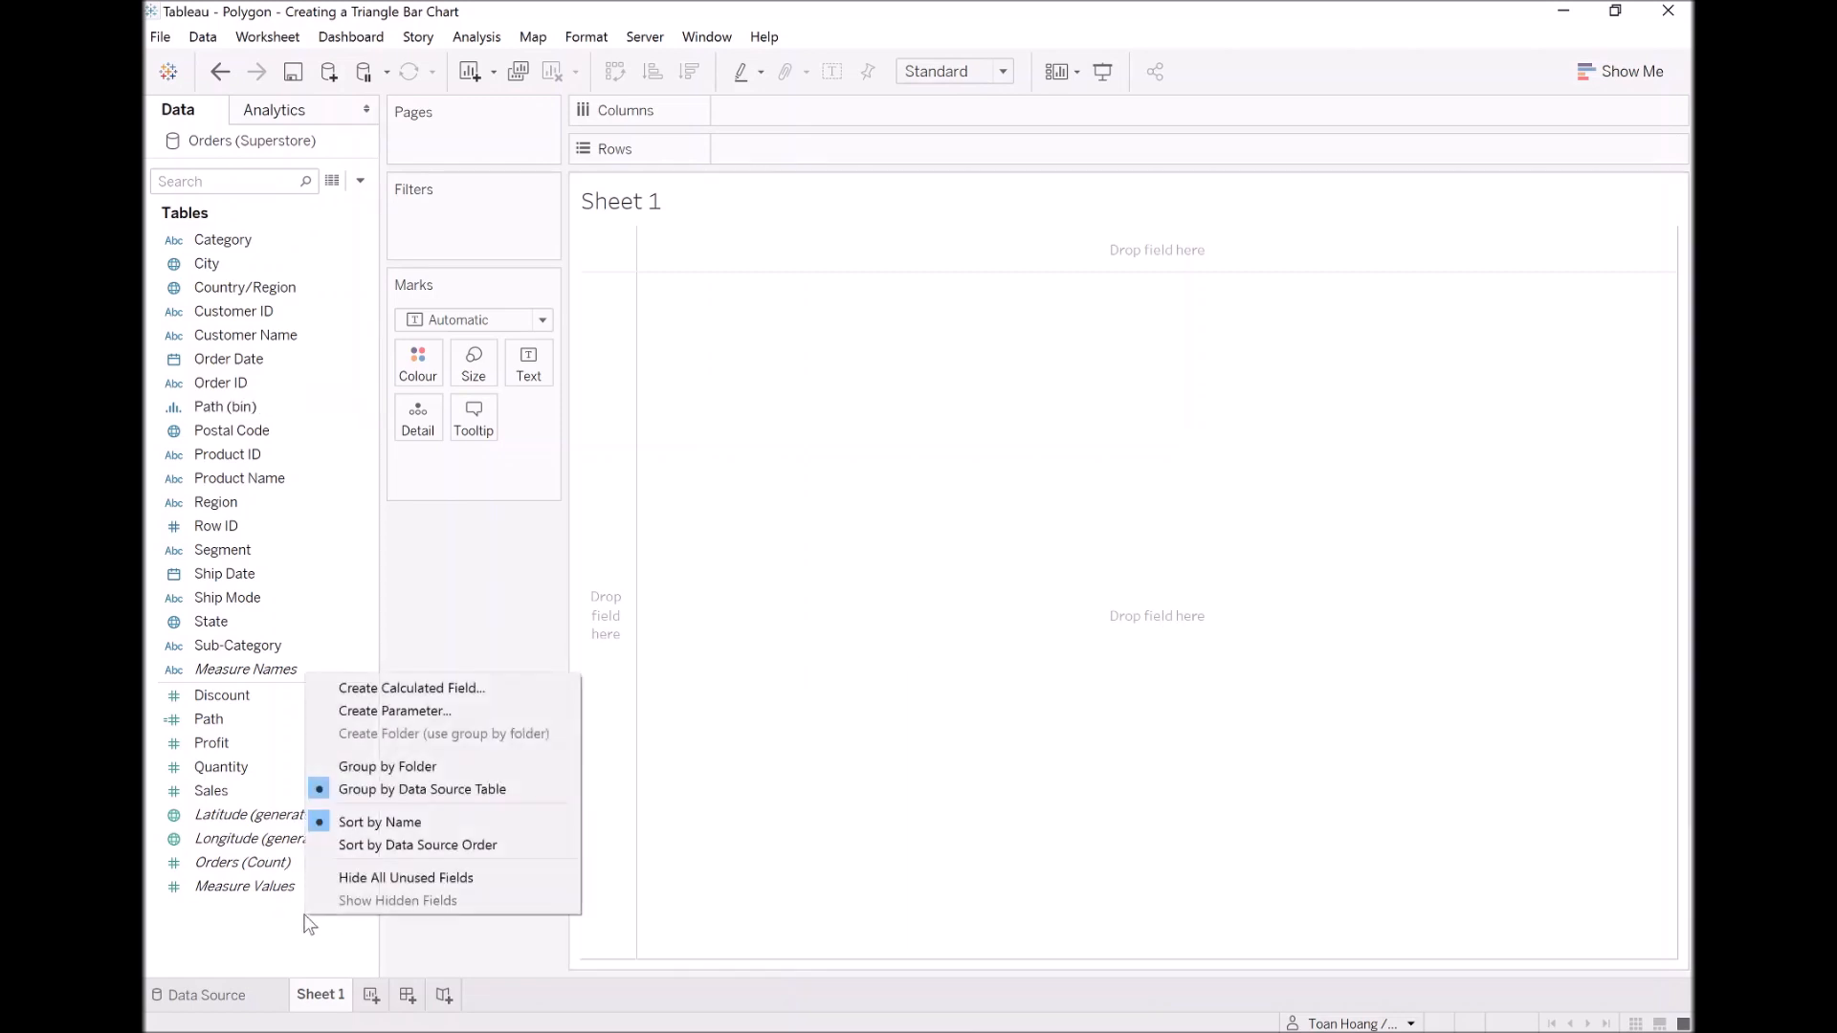
click(423, 689)
text(Ind)
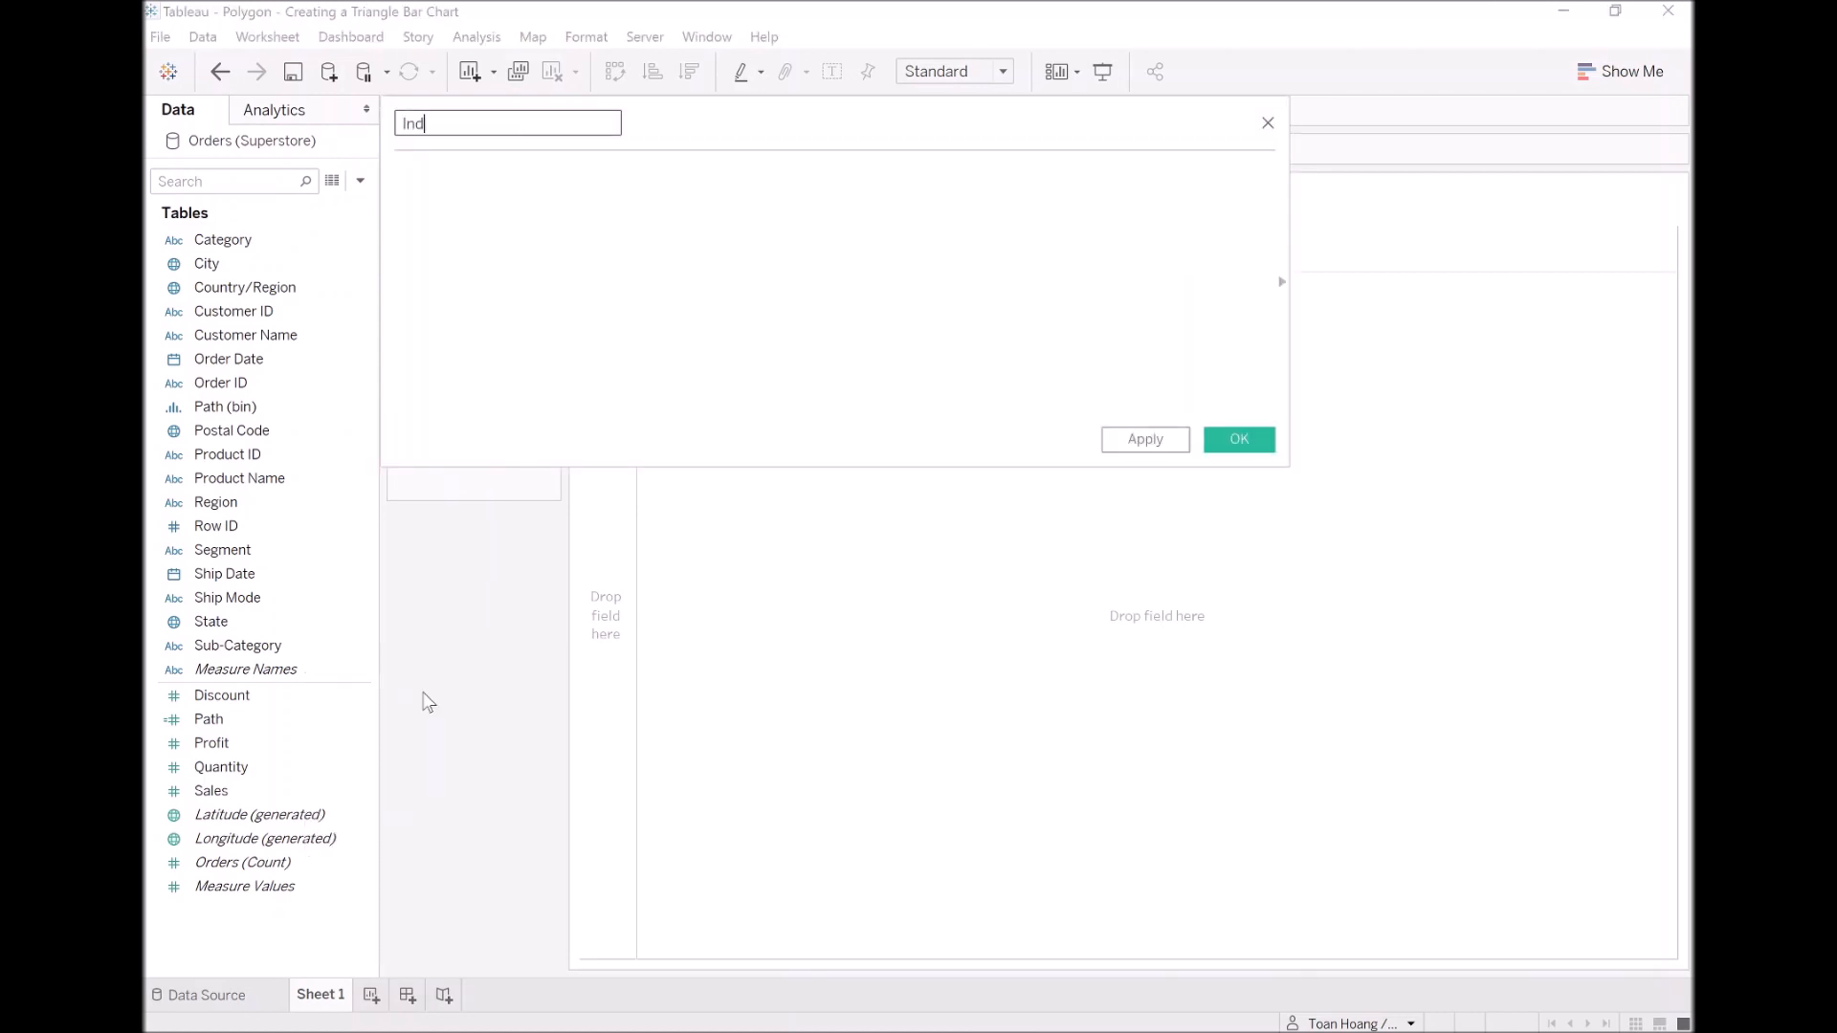
text(ex)
key(Tab)
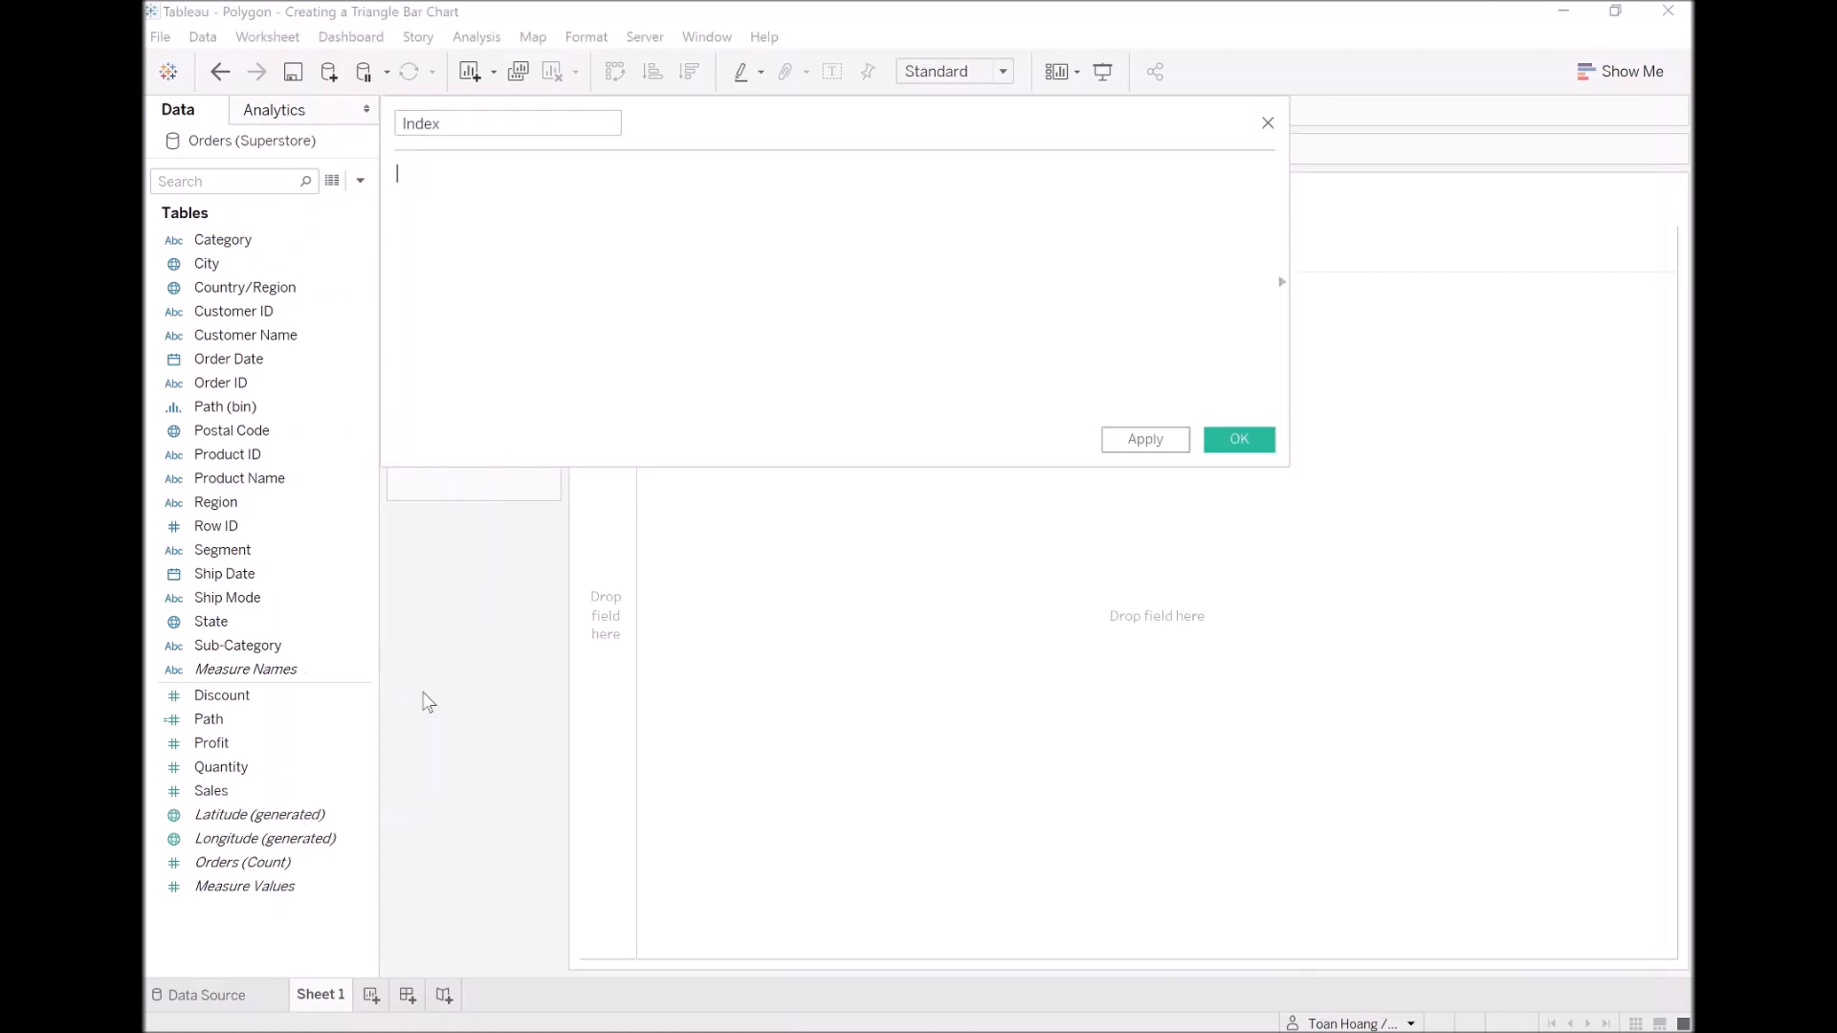
text(Inde)
key(Return)
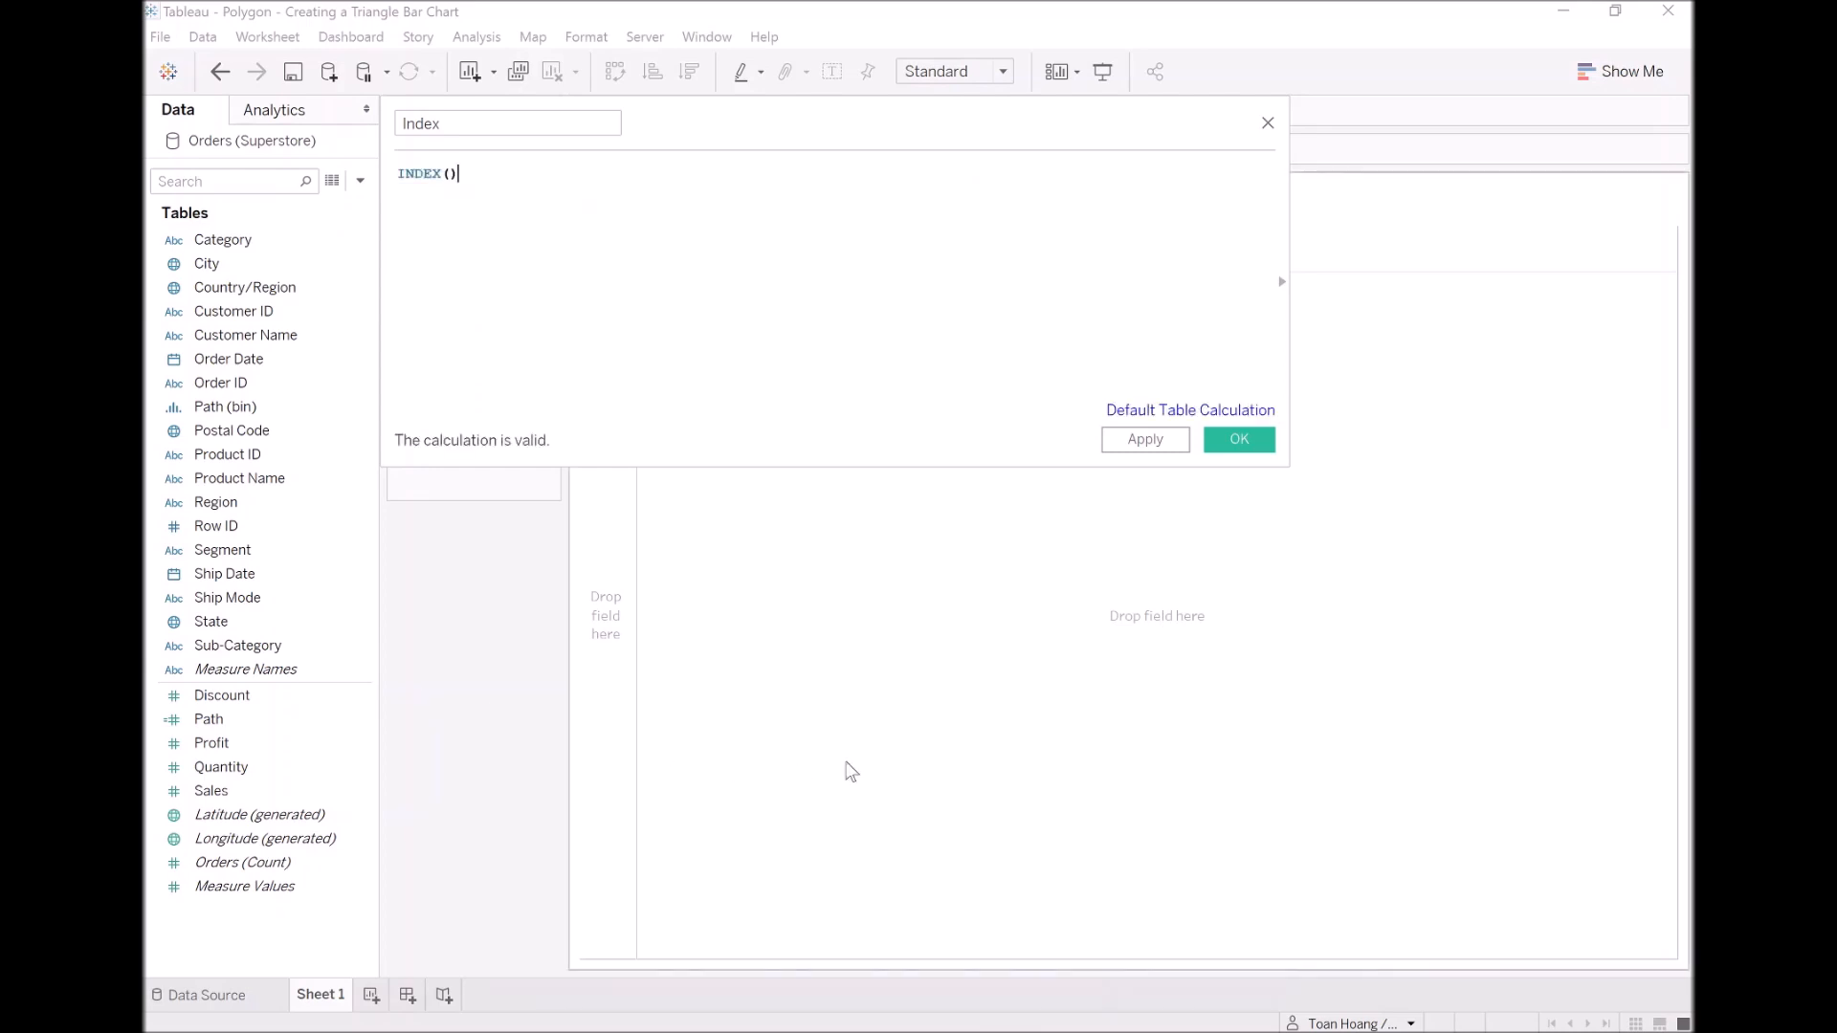
click(1240, 443)
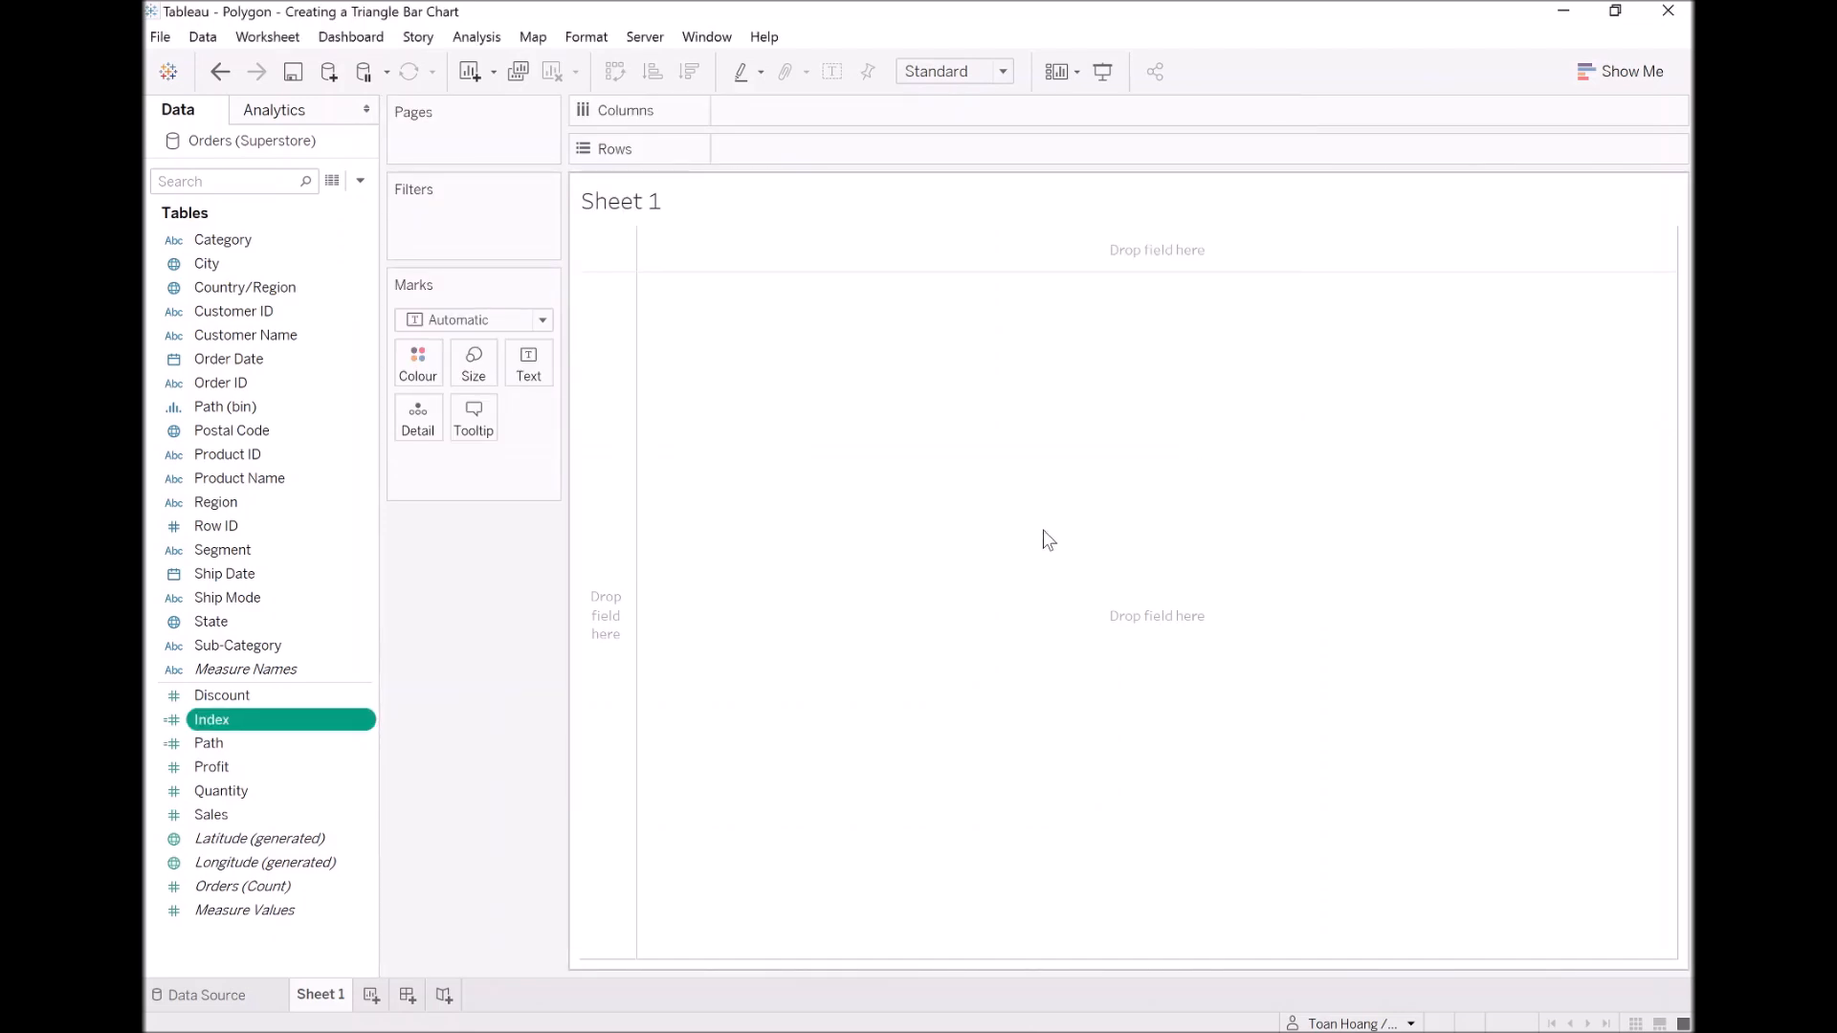
Step: Create a calculated field named Columns with the formula [Index]
right_click(245, 943)
click(396, 717)
text(C)
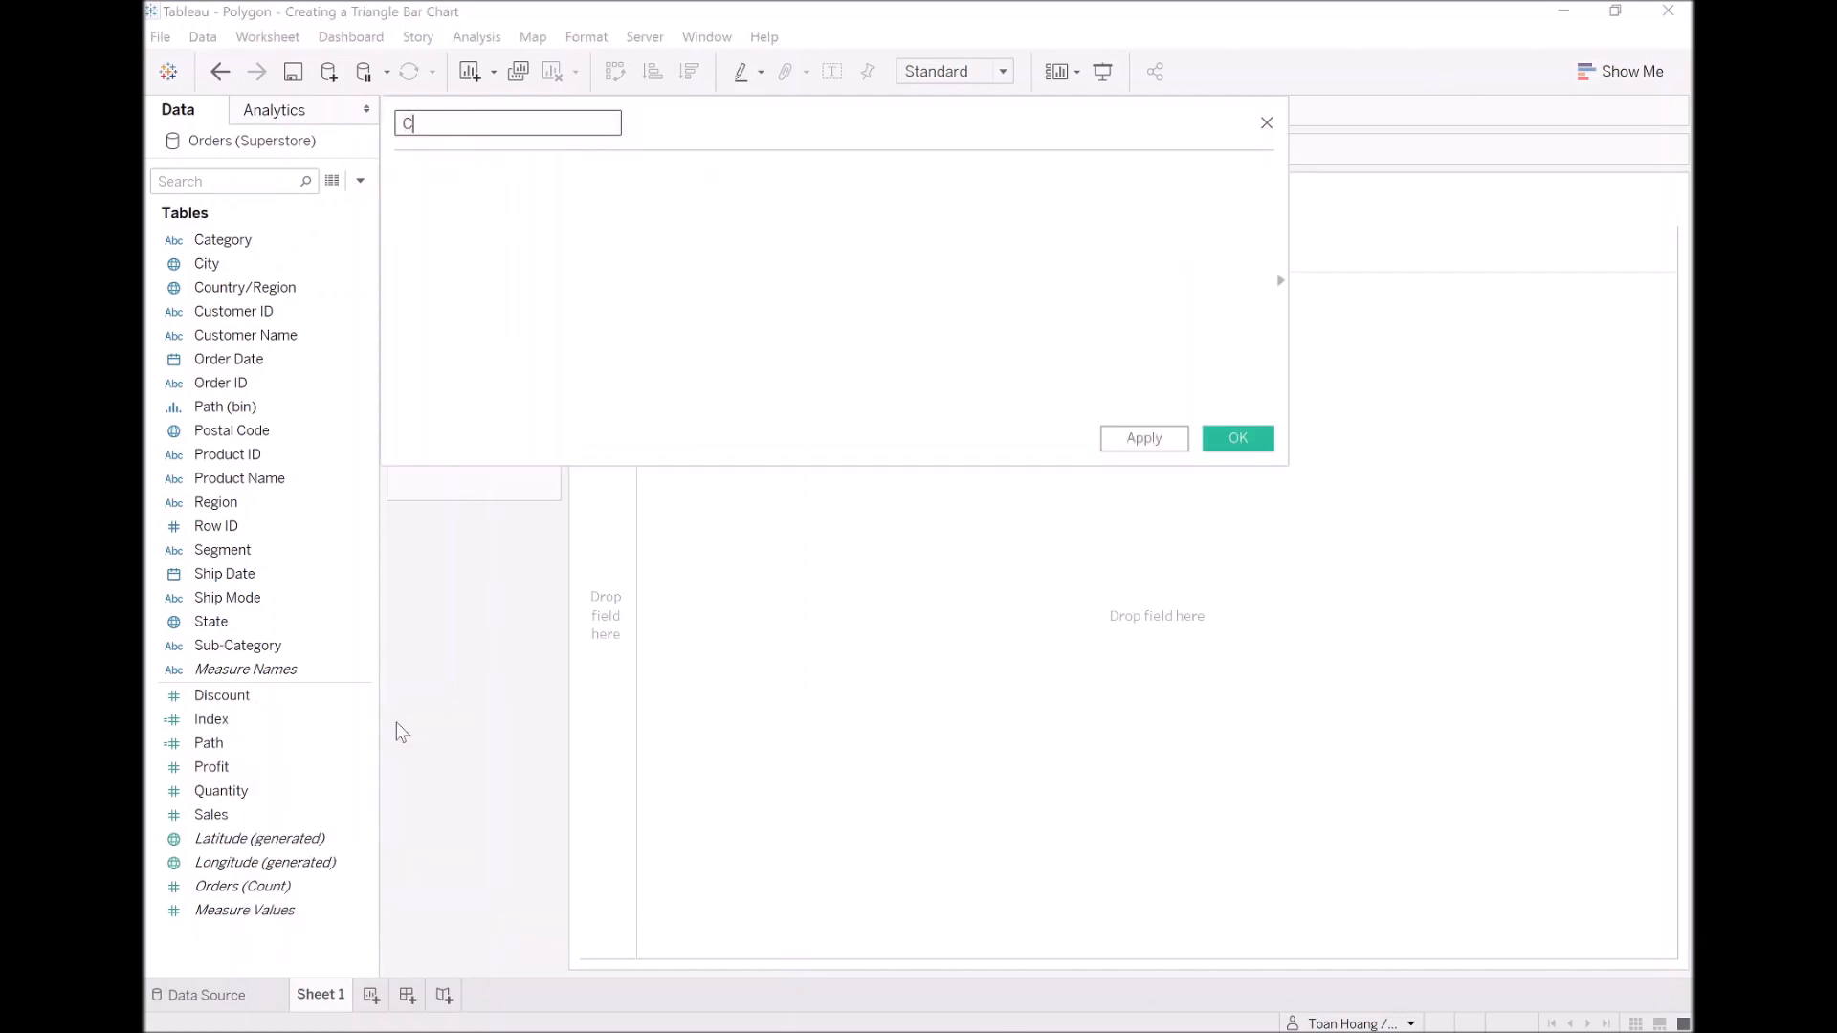
text(olumns)
key(Tab)
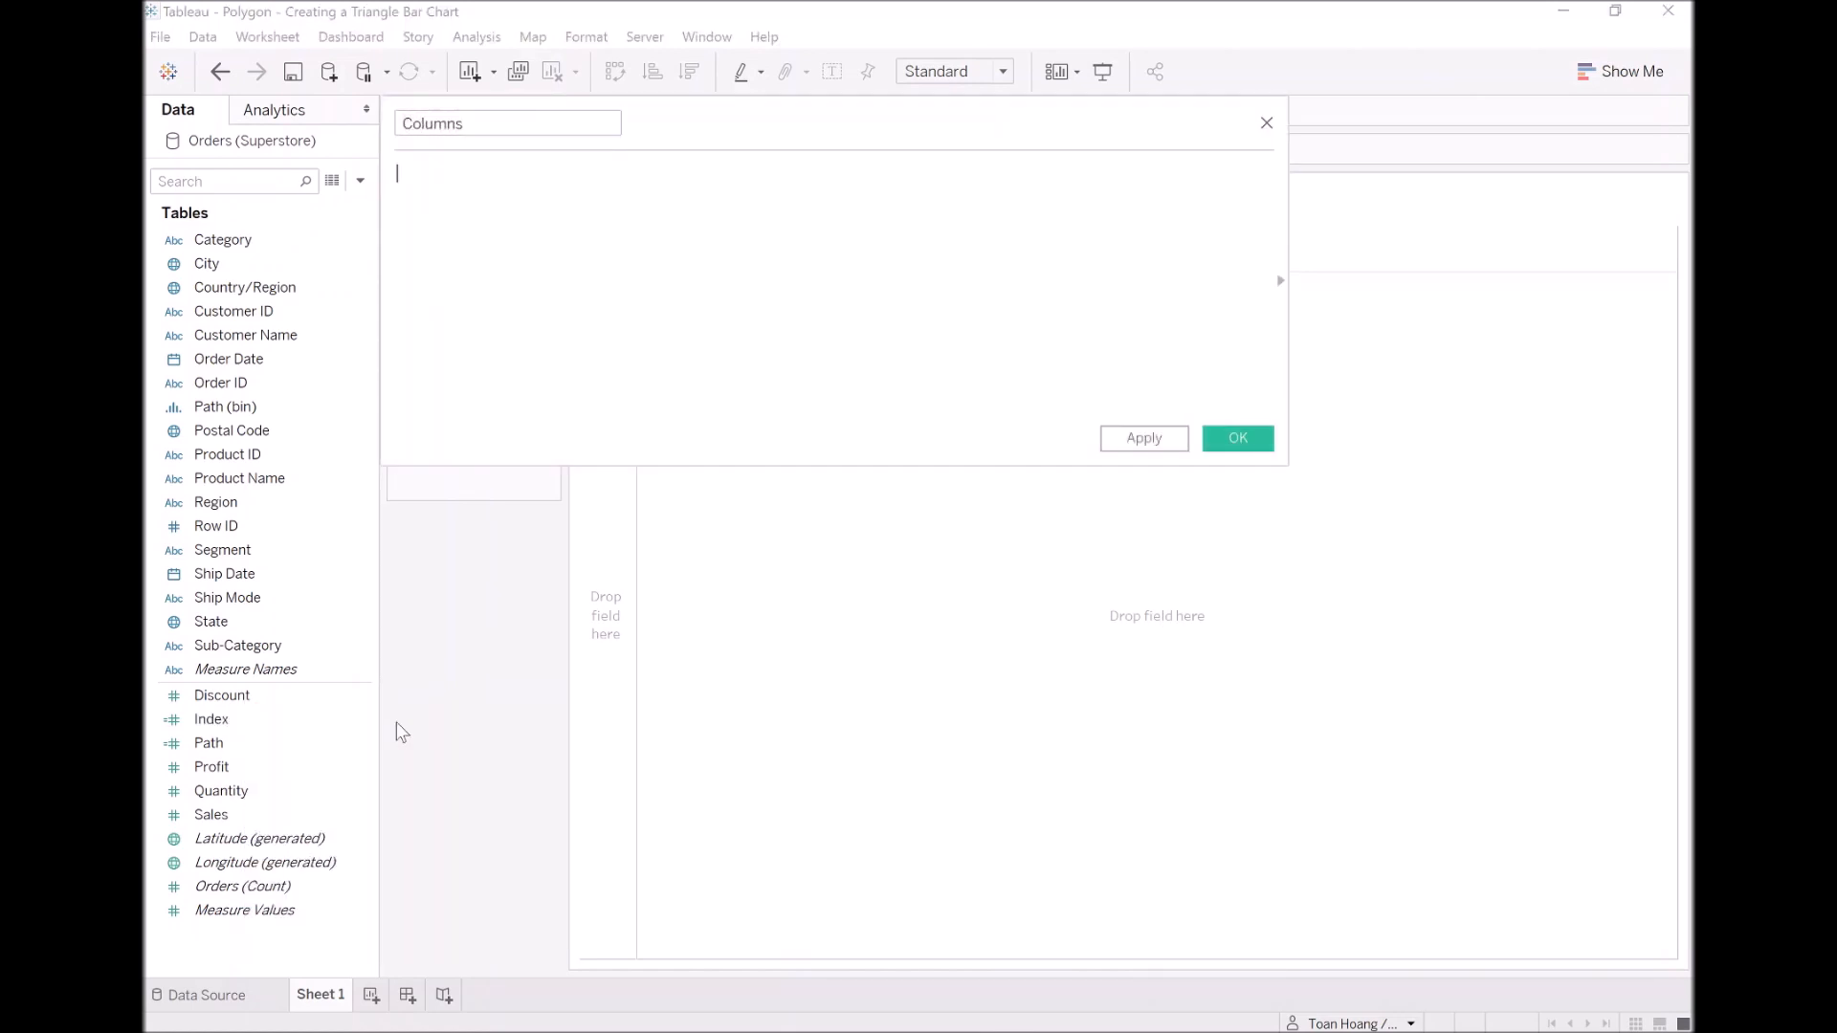
text([ind)
key(Return)
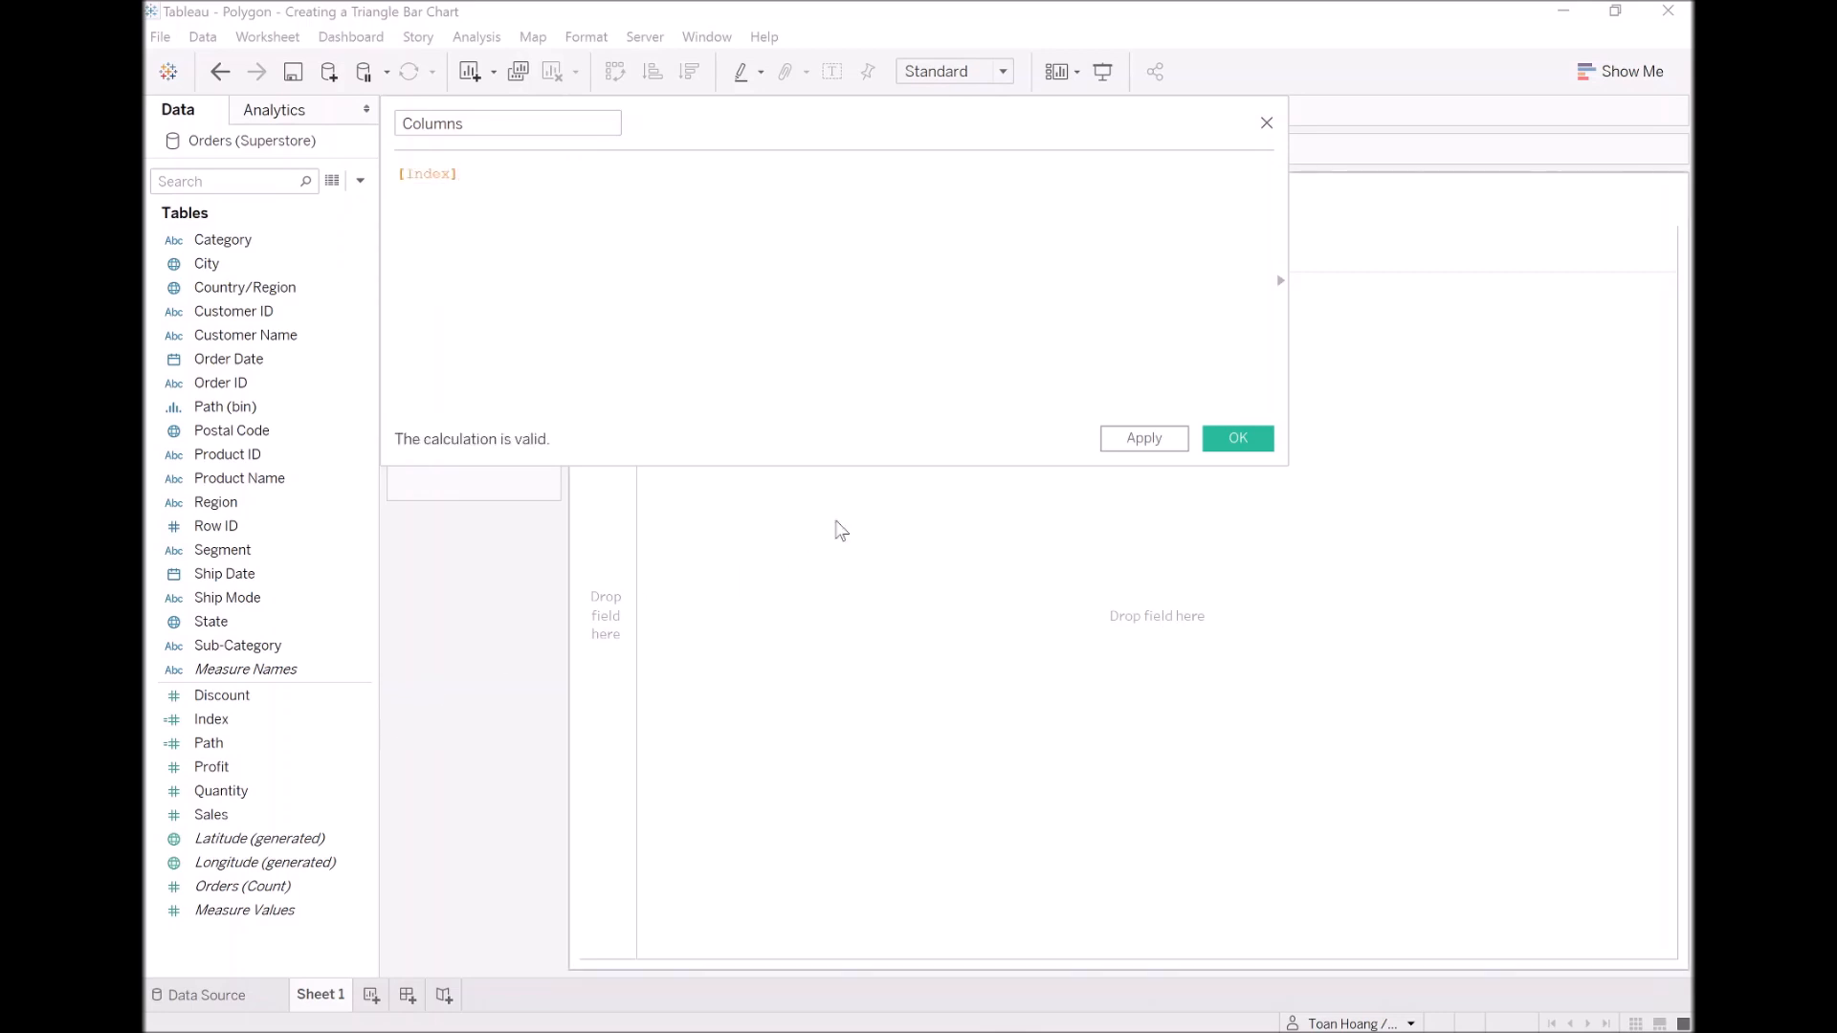
click(1238, 439)
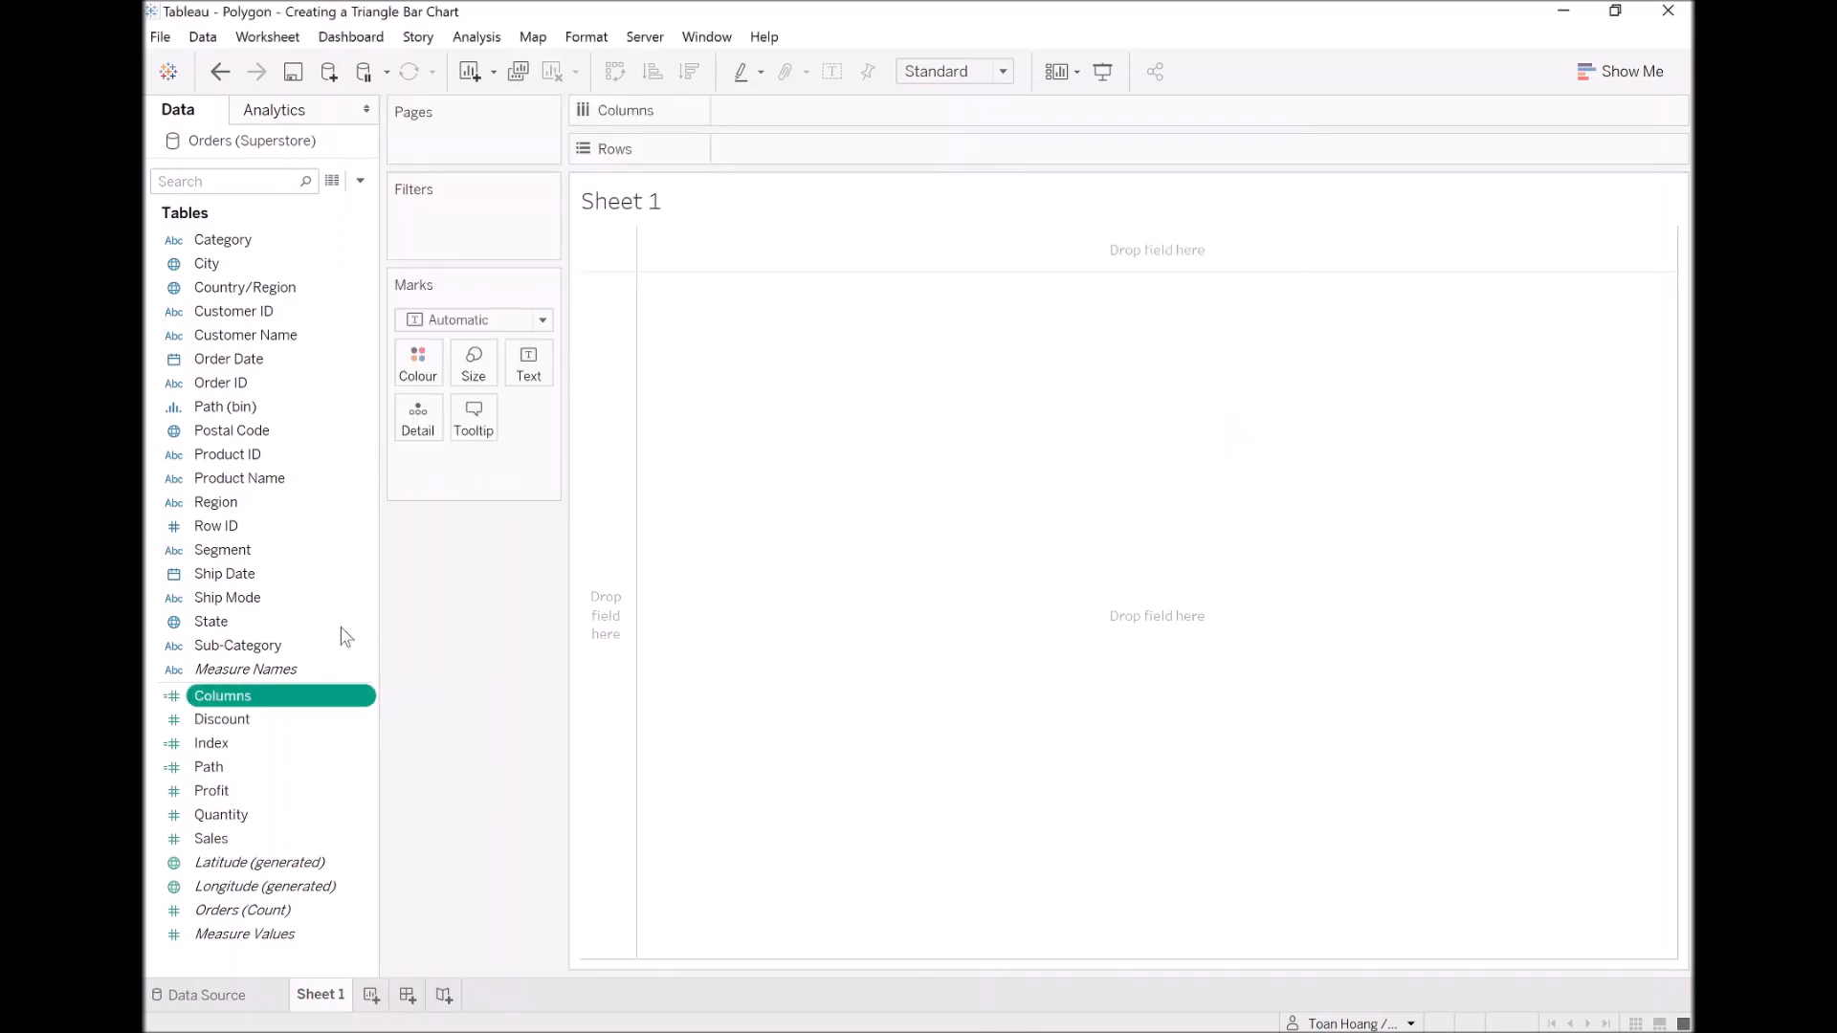
Step: Place the Columns field on the Columns shelf and set the mark type to Polygon
drag(251, 704, 846, 106)
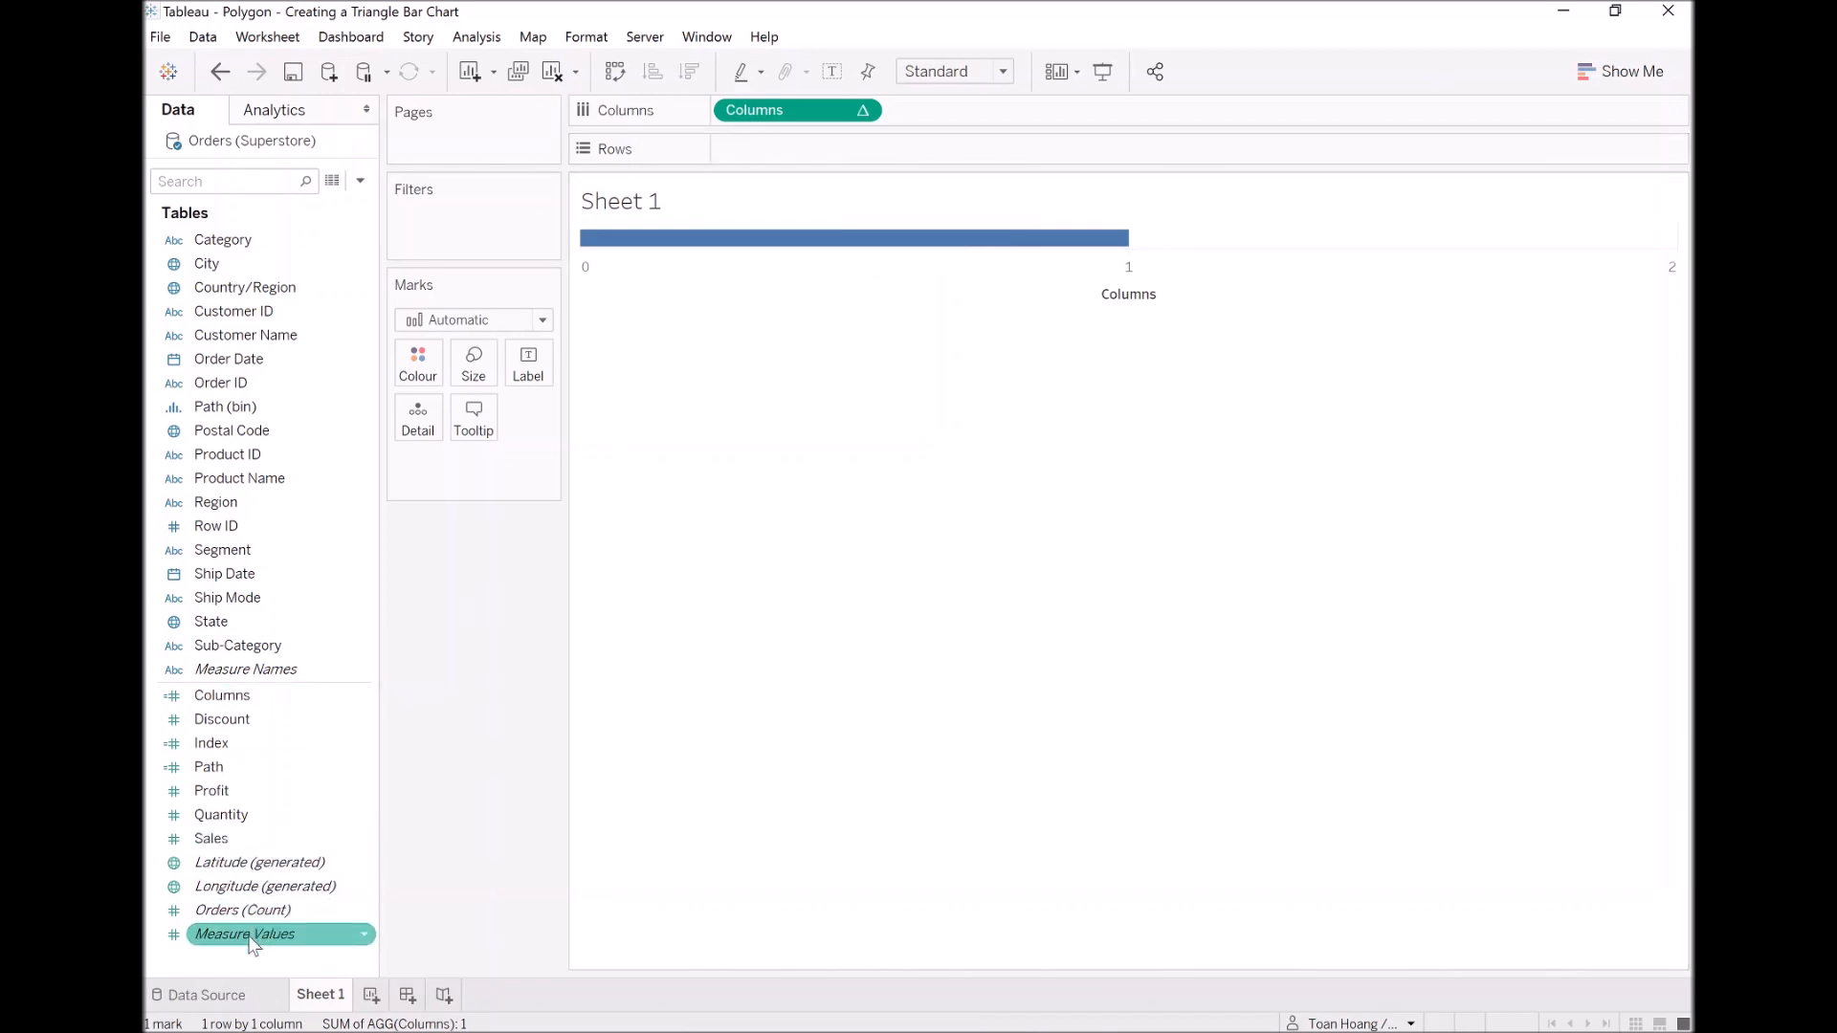
click(486, 321)
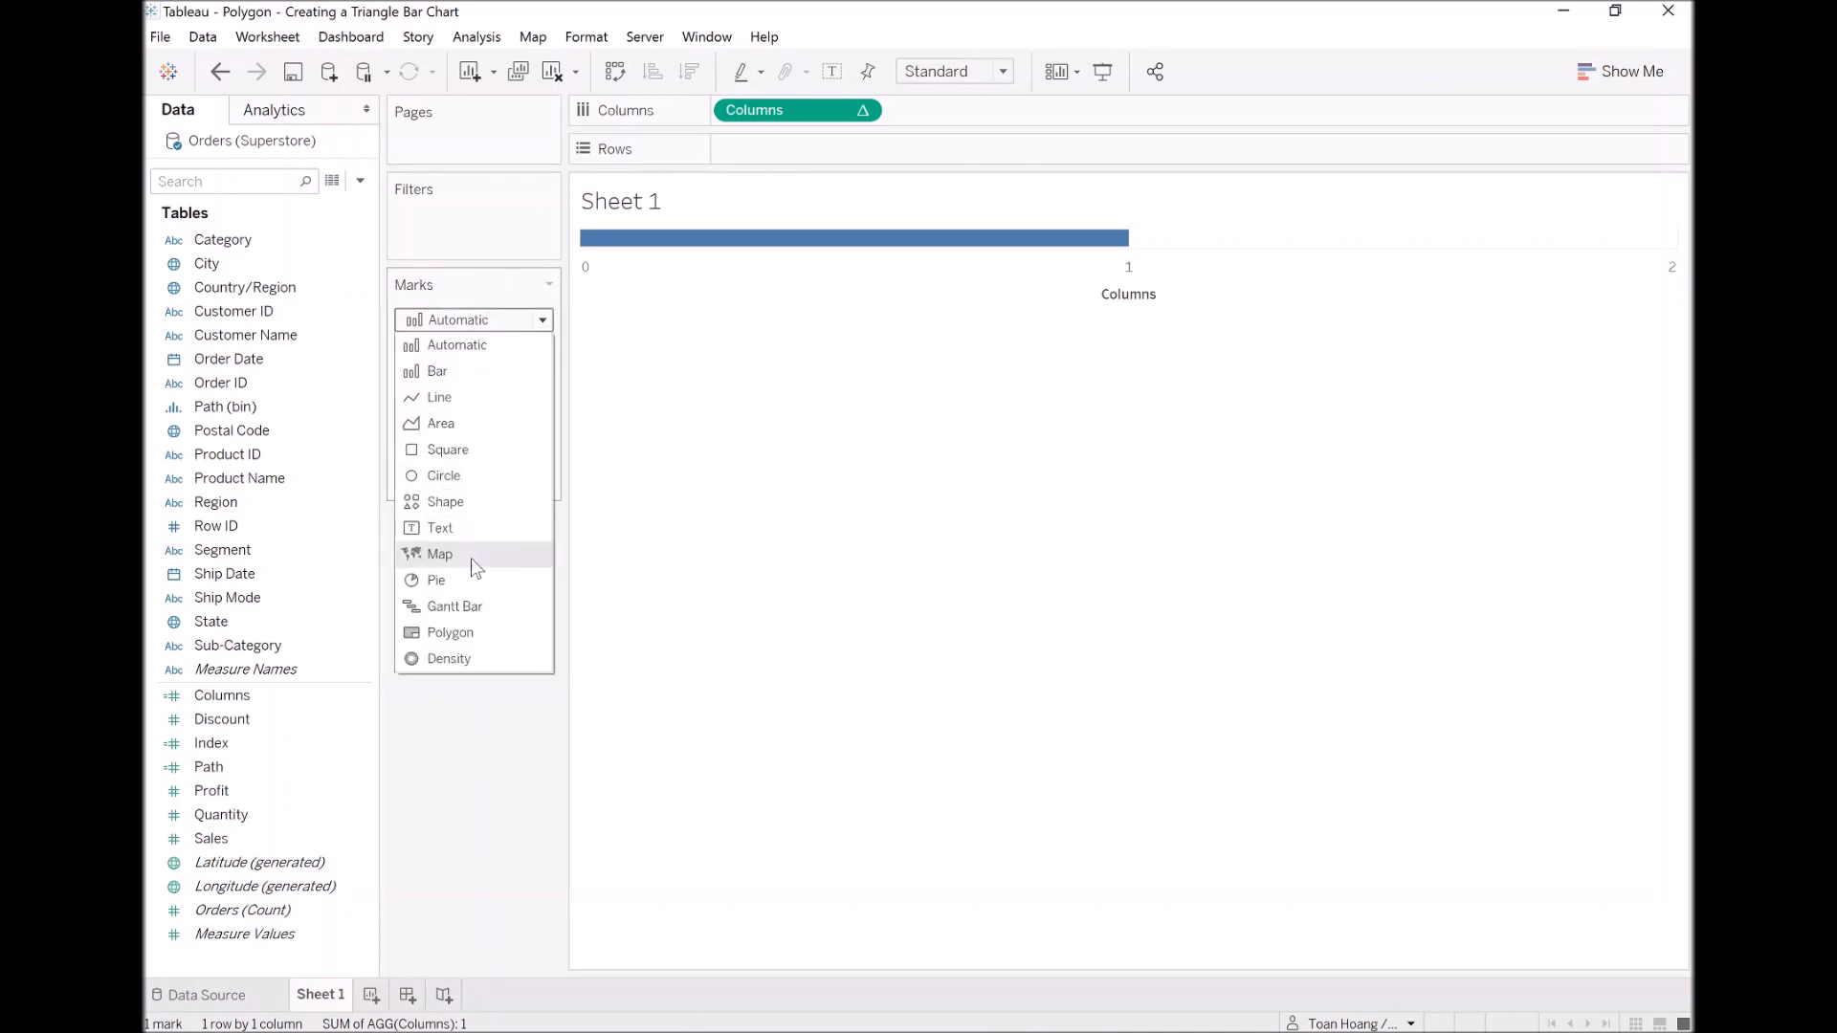
click(472, 632)
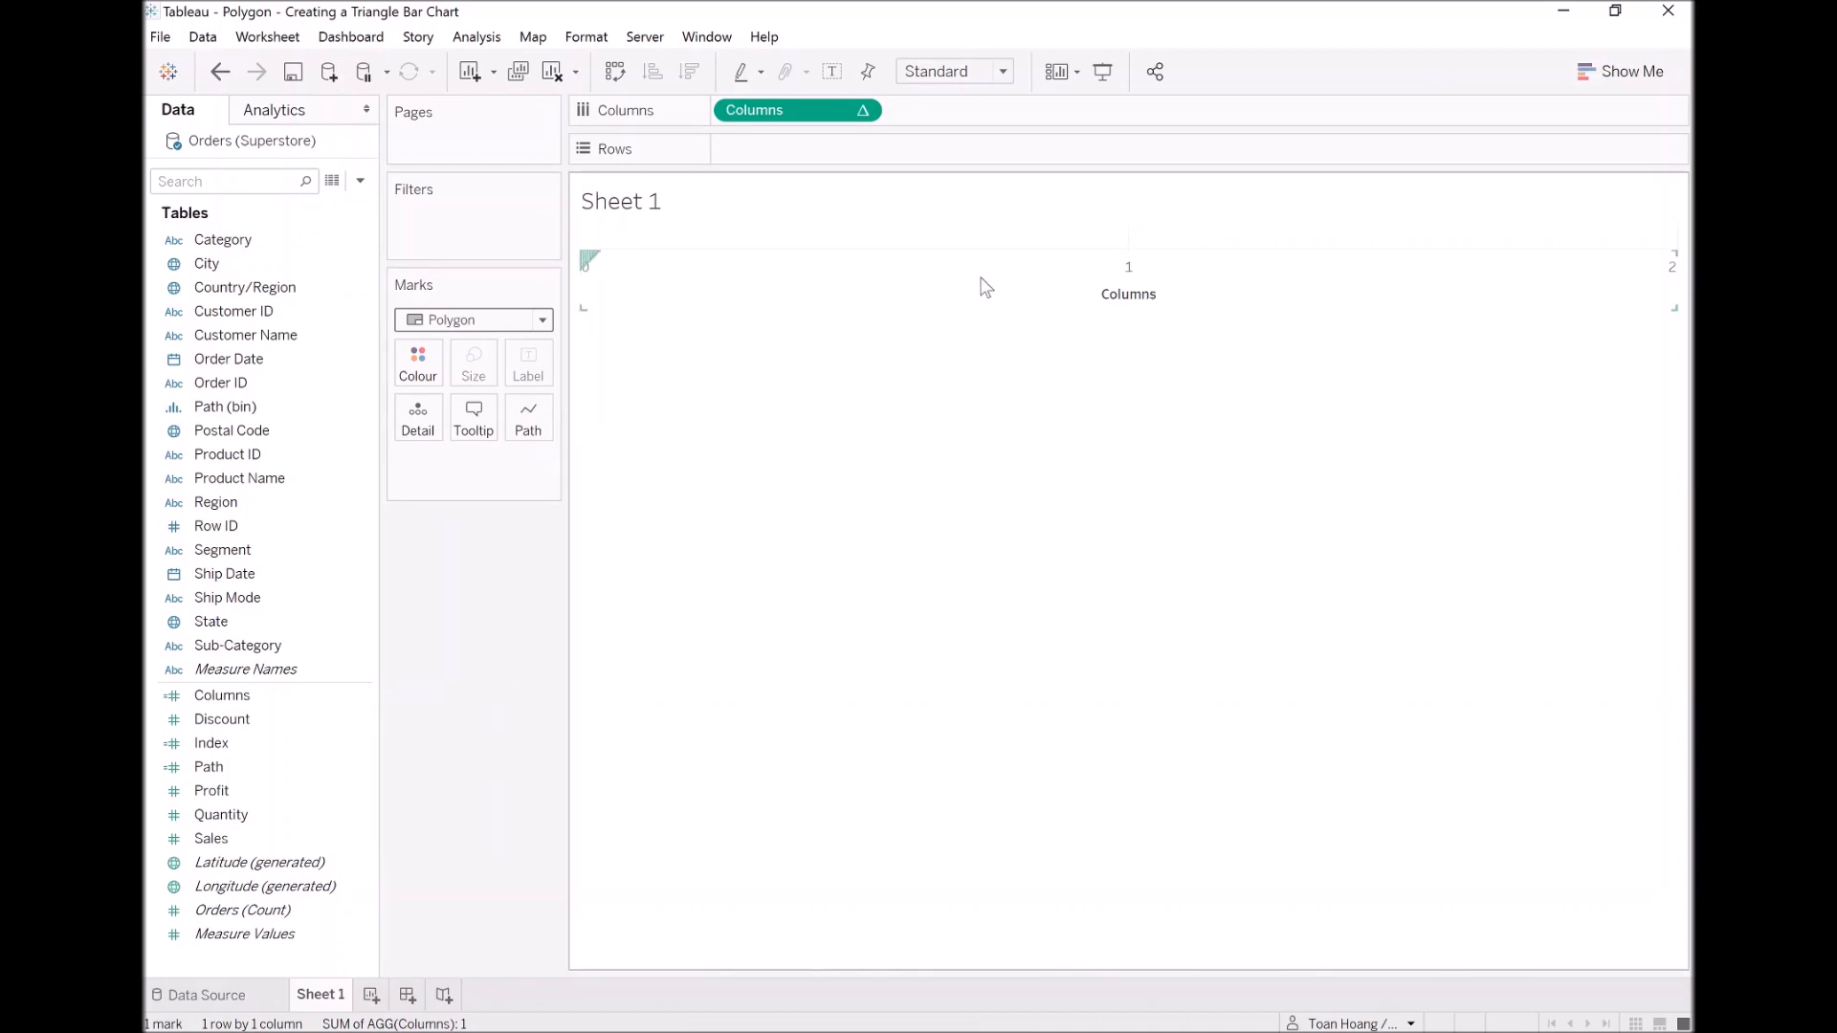
Step: Start a new calculated field named Rows
right_click(247, 959)
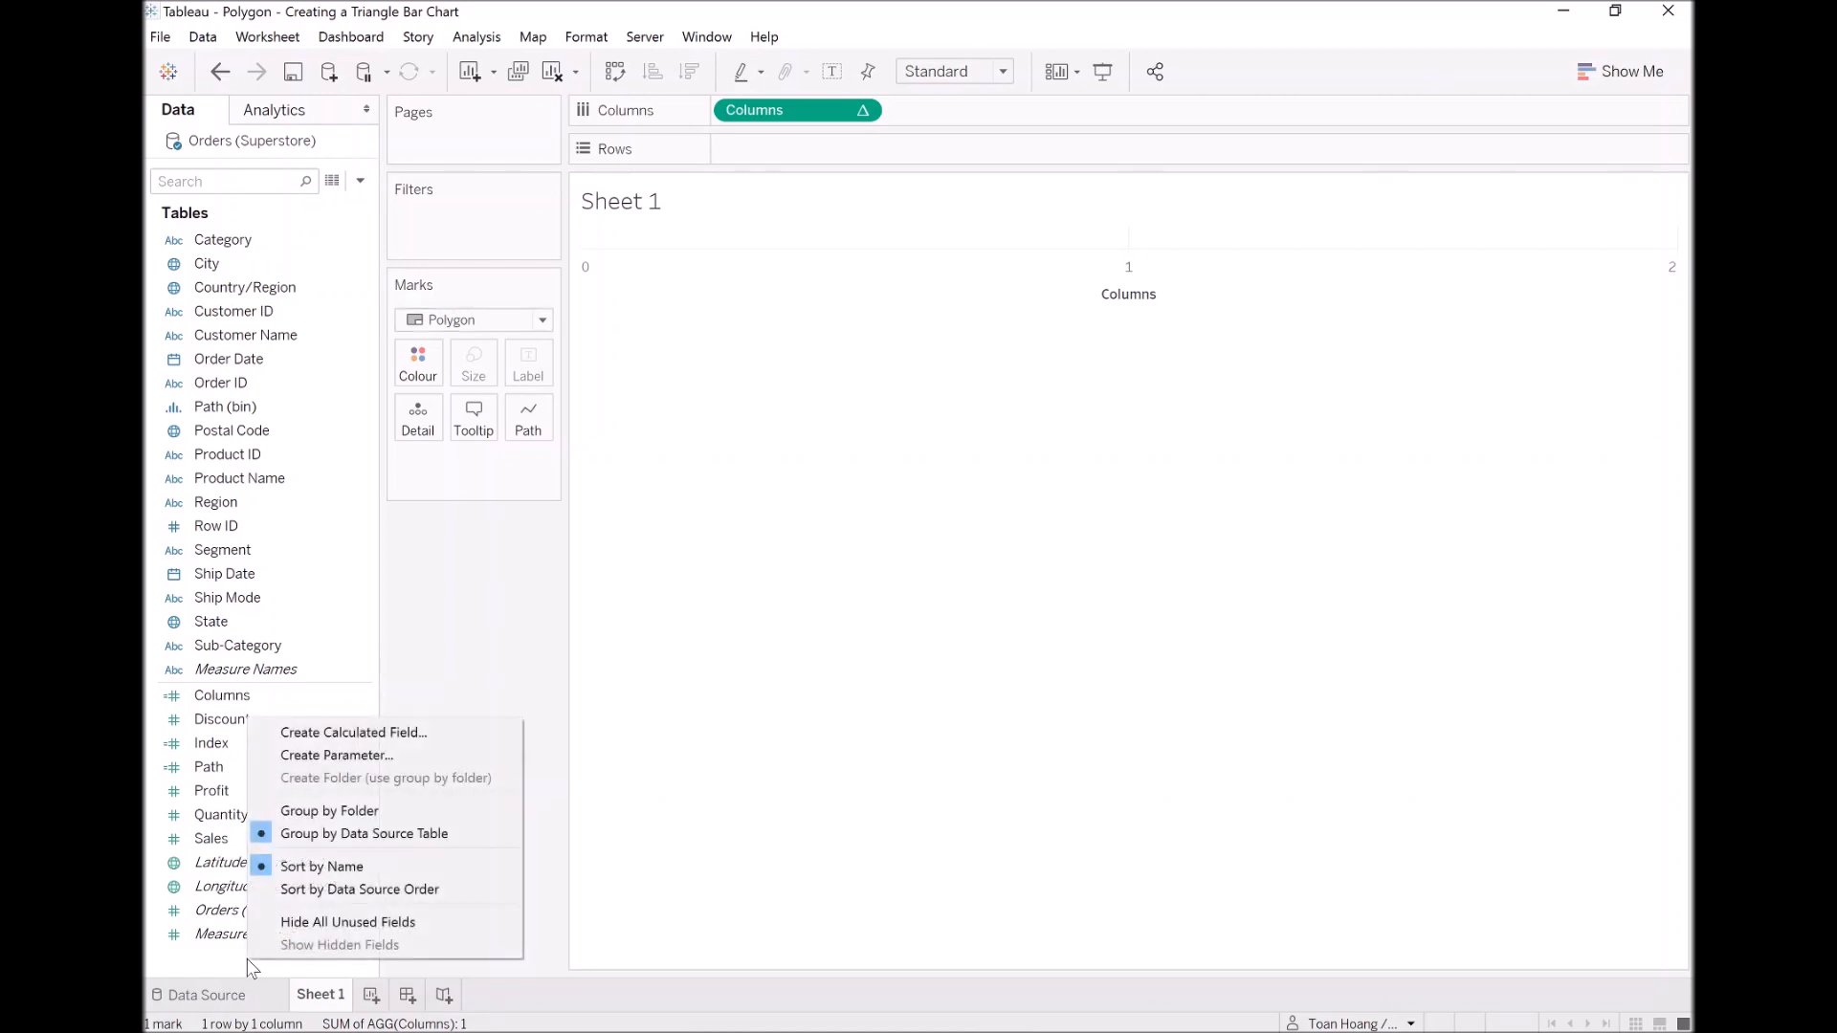
click(397, 732)
text(Rows)
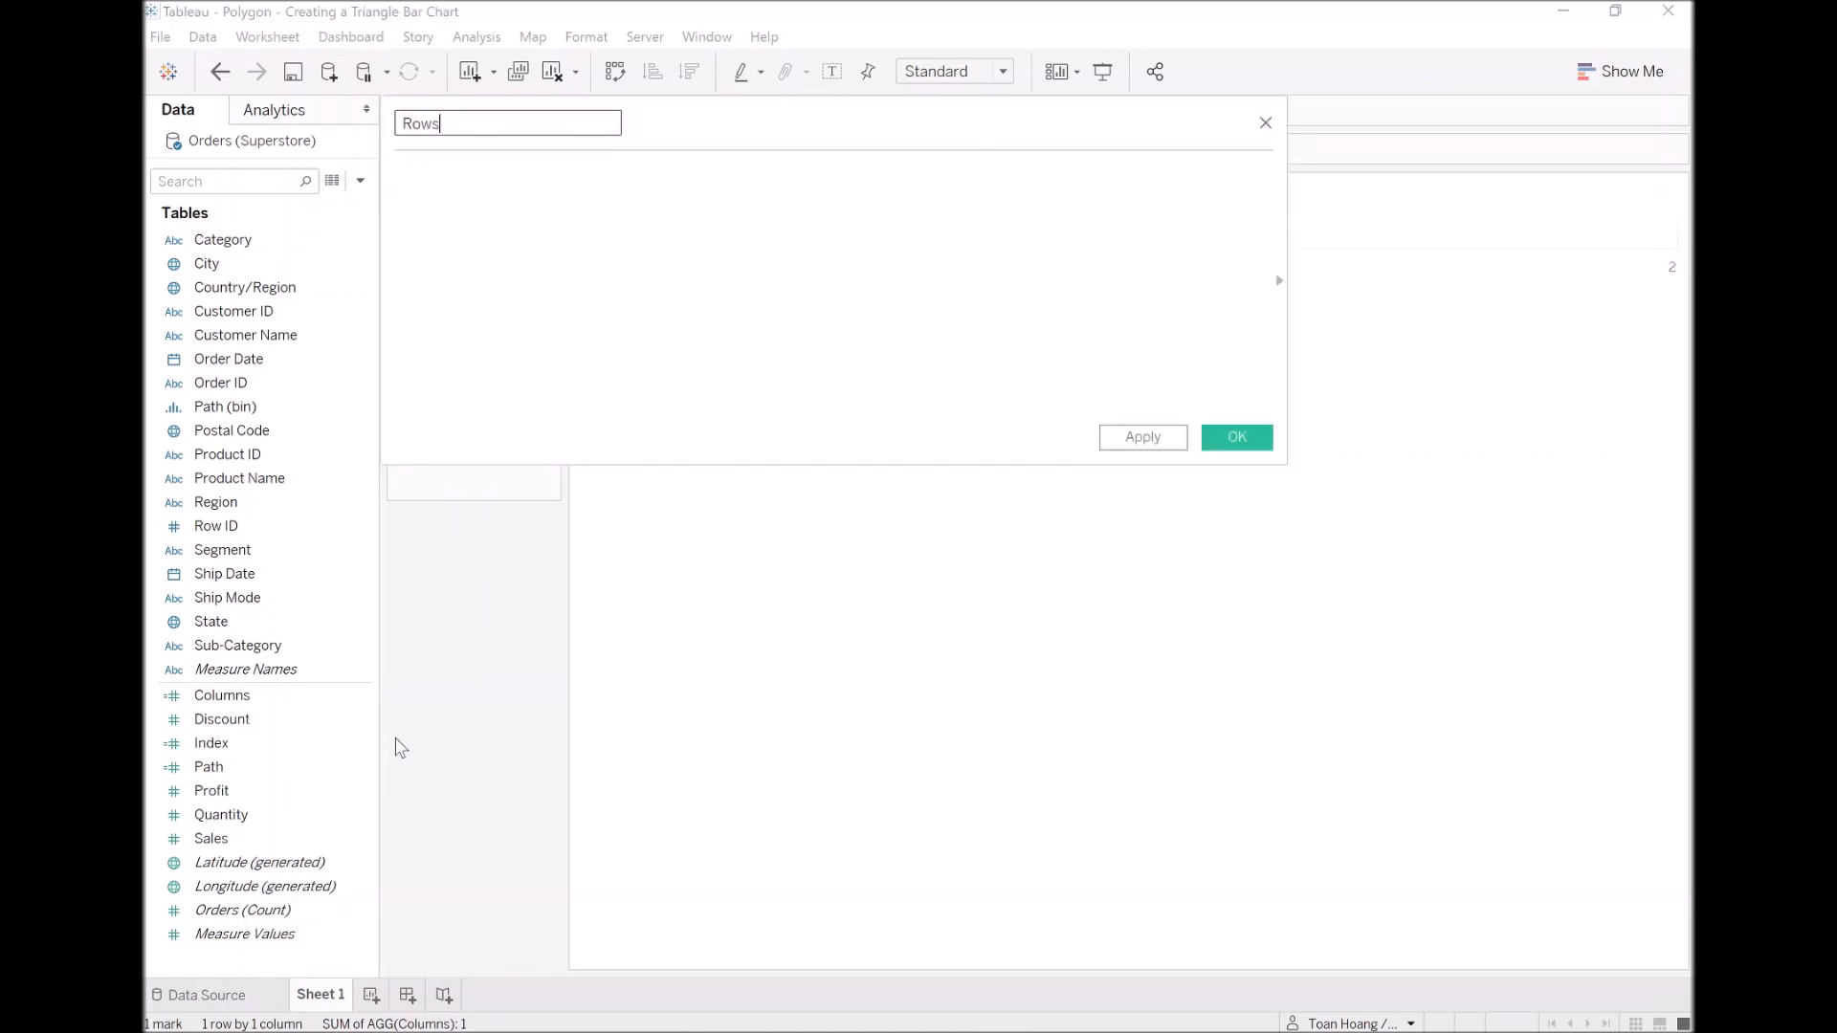
key(Tab)
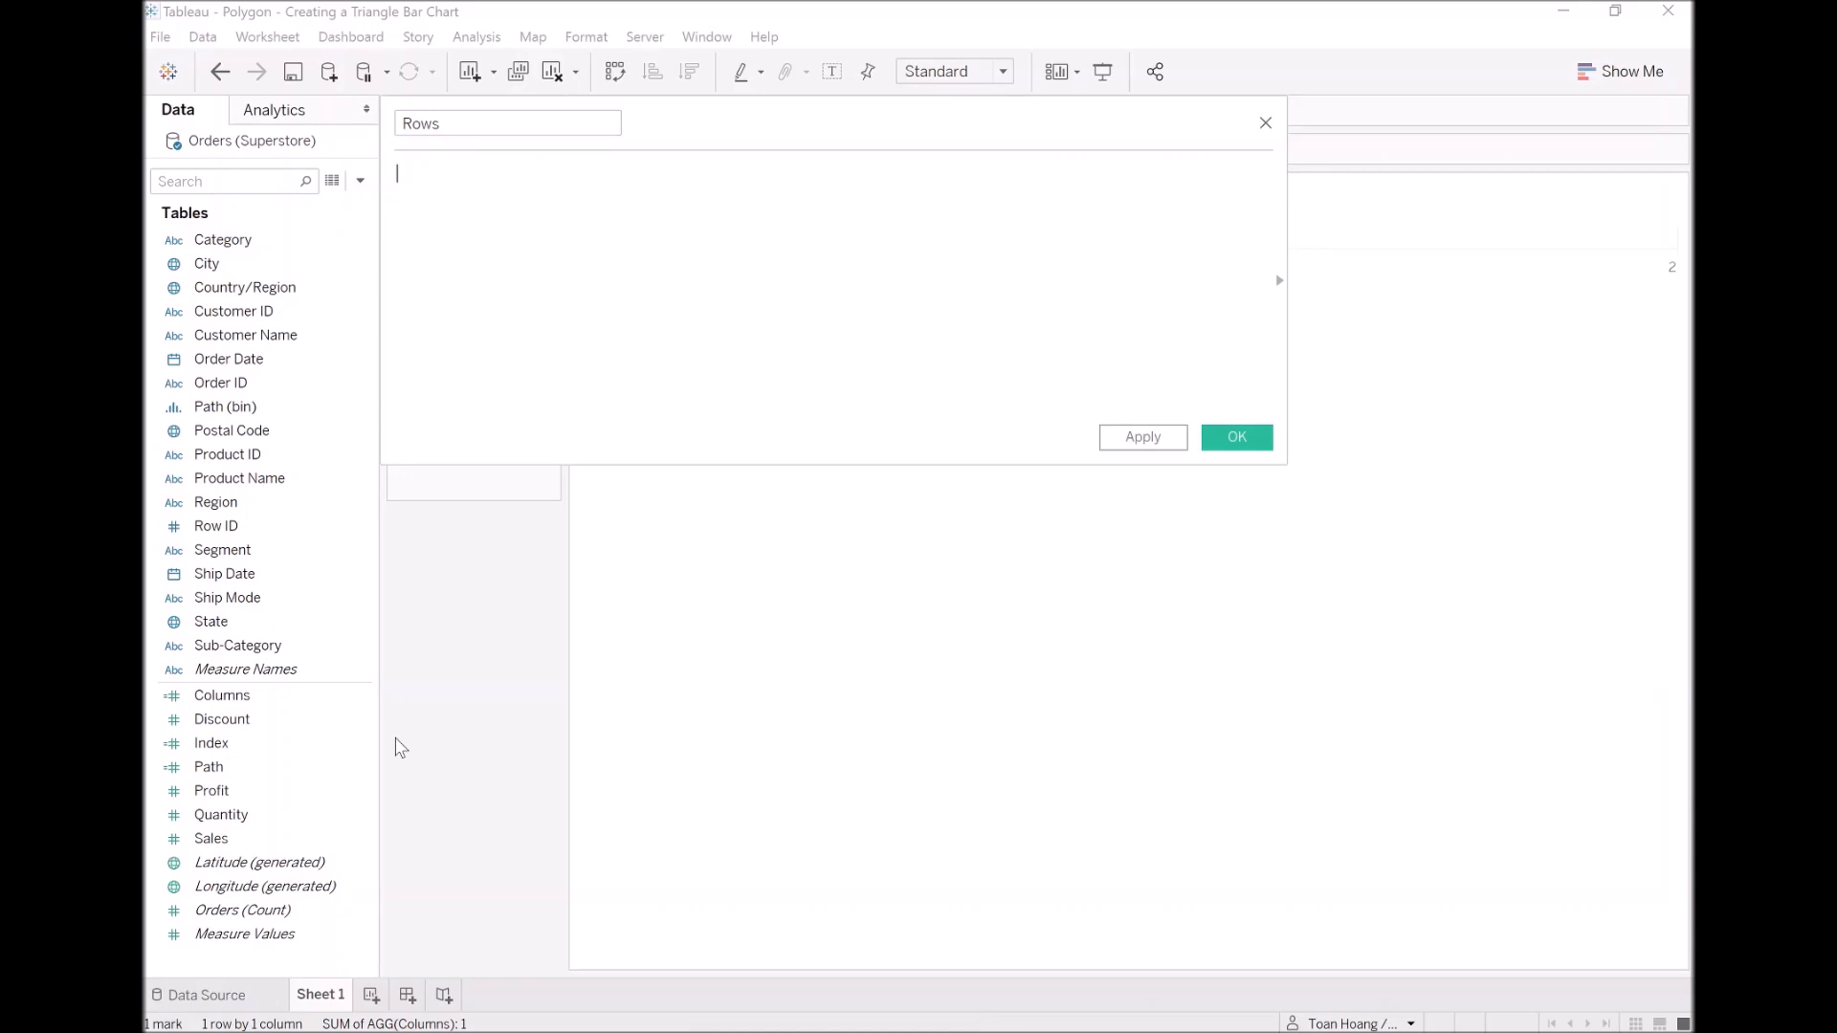
Step: Enter the Rows formula IF [Index] = 2 THEN 1 ELSE 0 END over separate lines and save the field
text(IF)
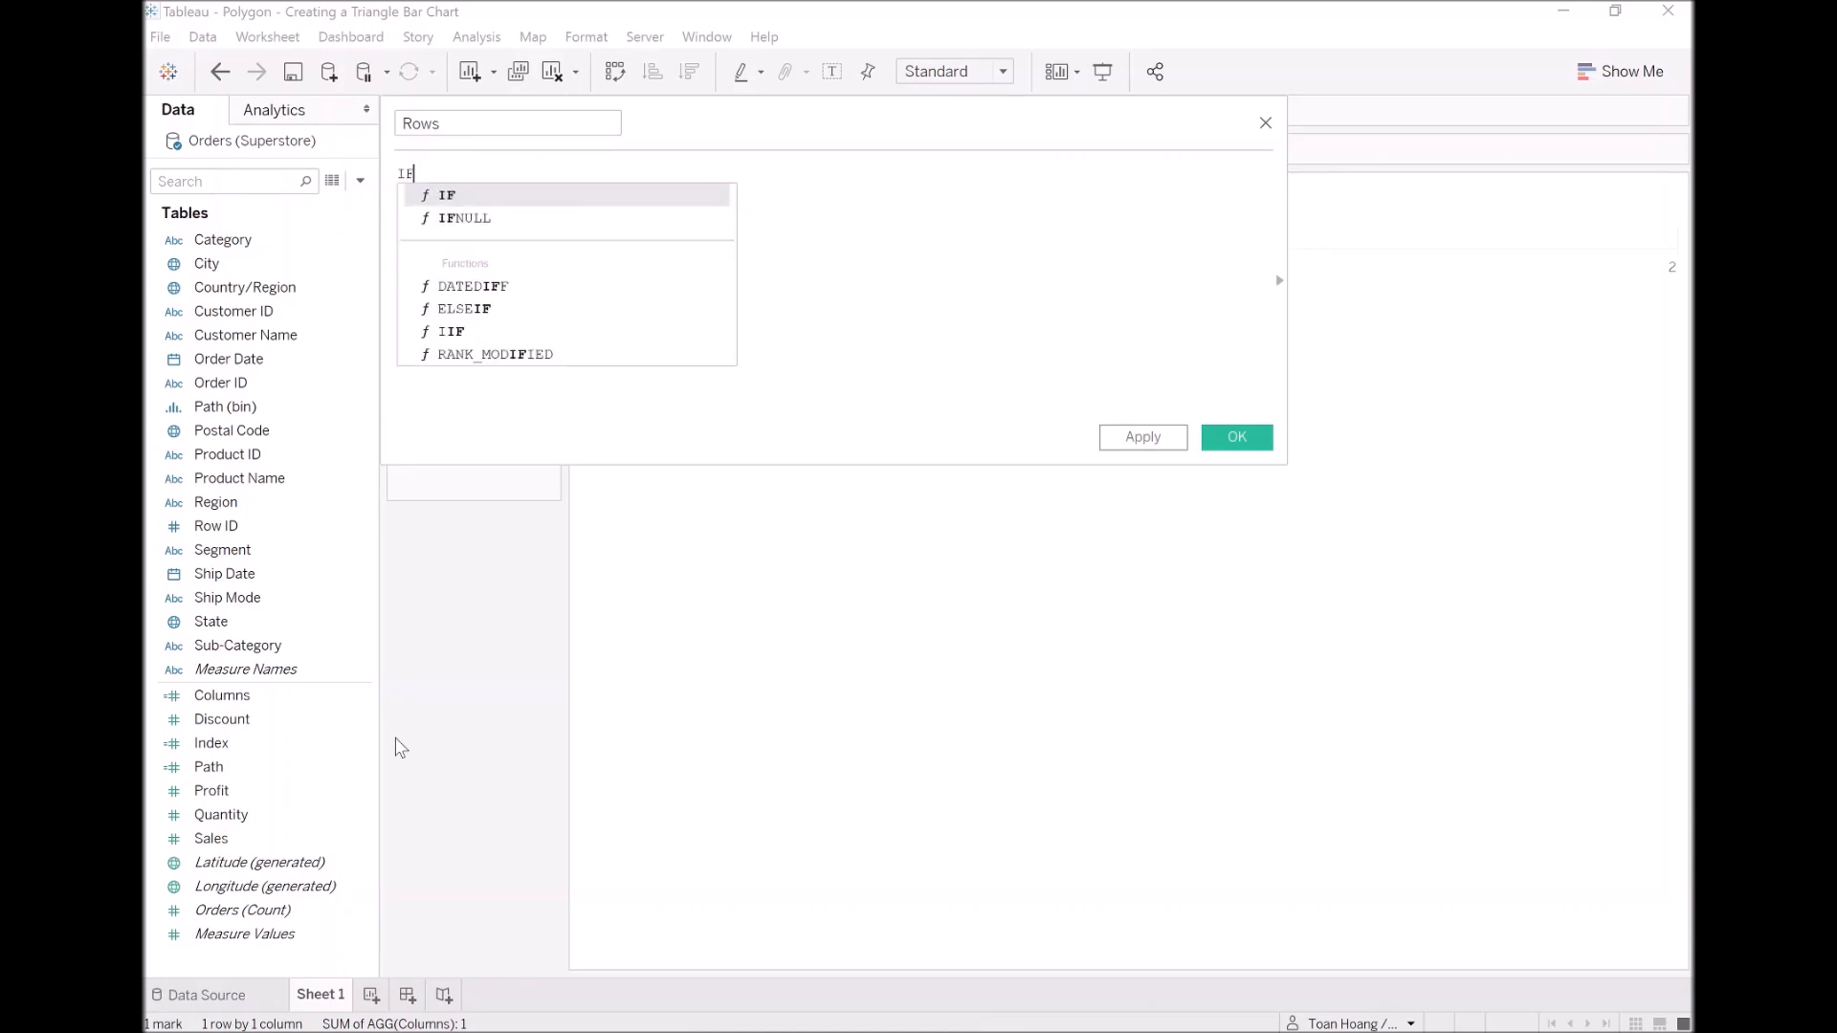
text( [Ind)
key(Return)
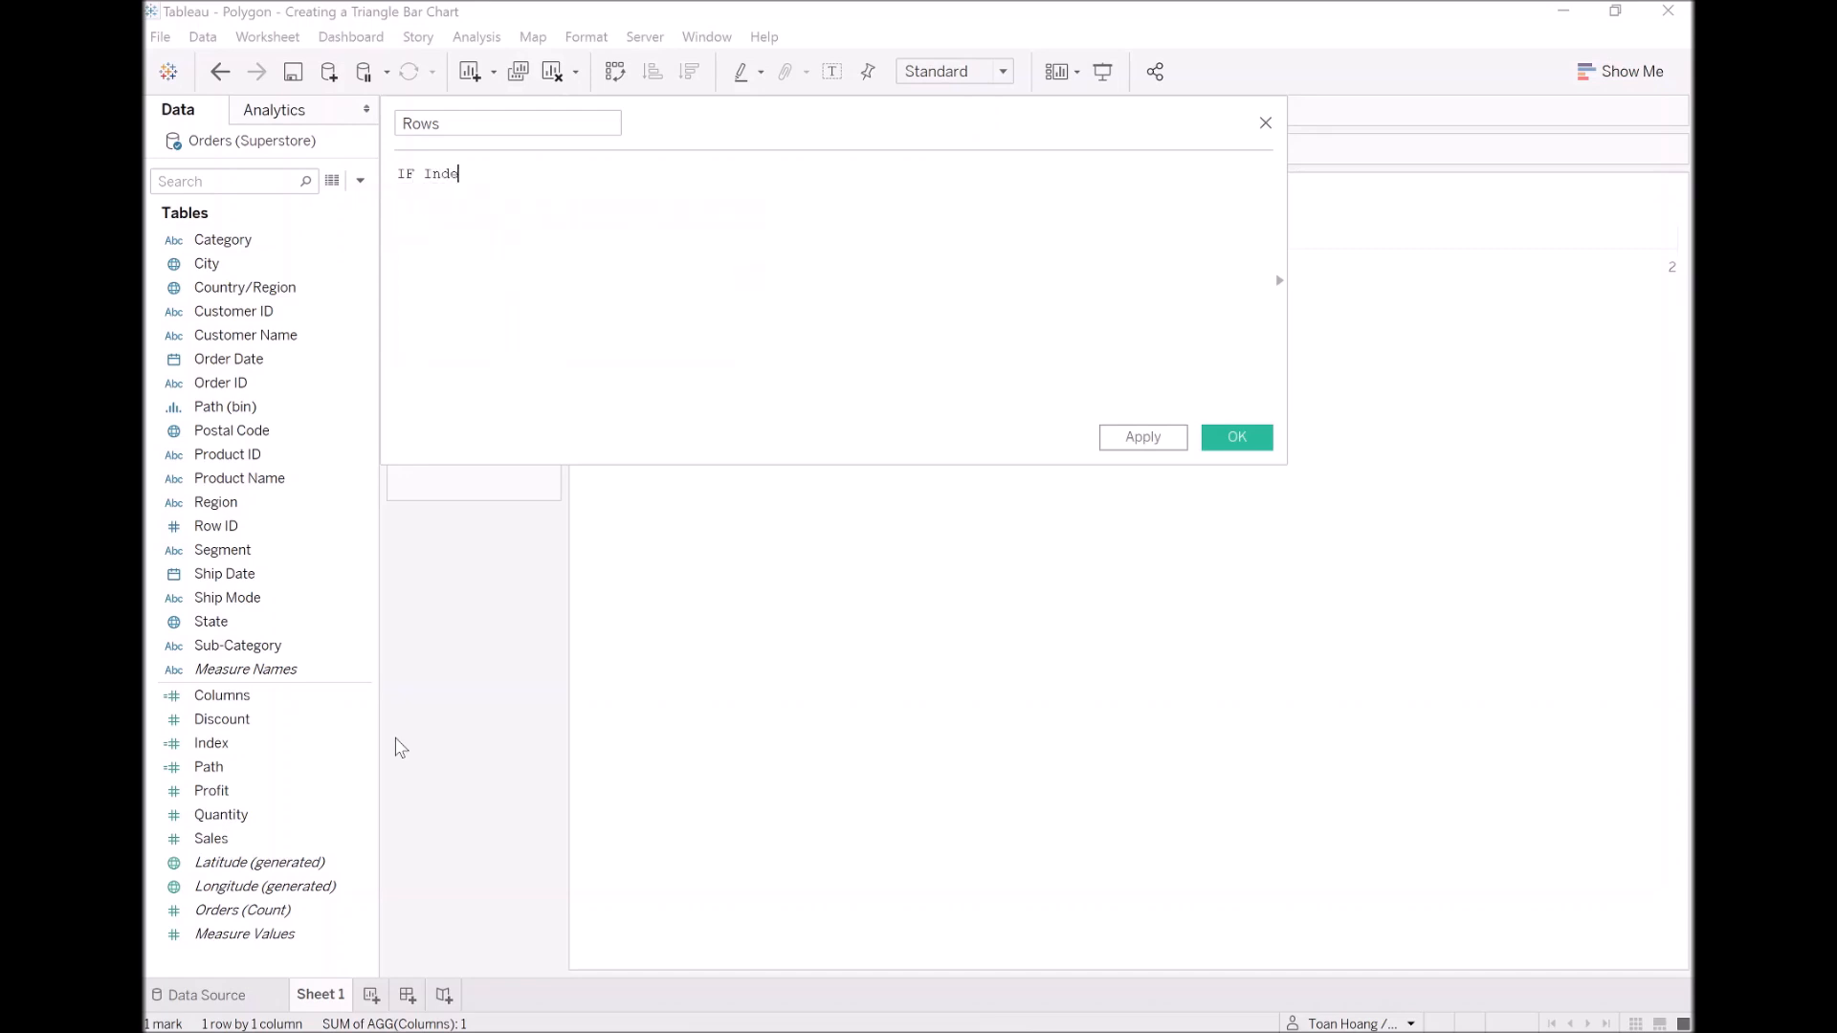
text(= 2)
text( THEN     )
text(1 )
text(ELSE     )
text(0 )
text(END)
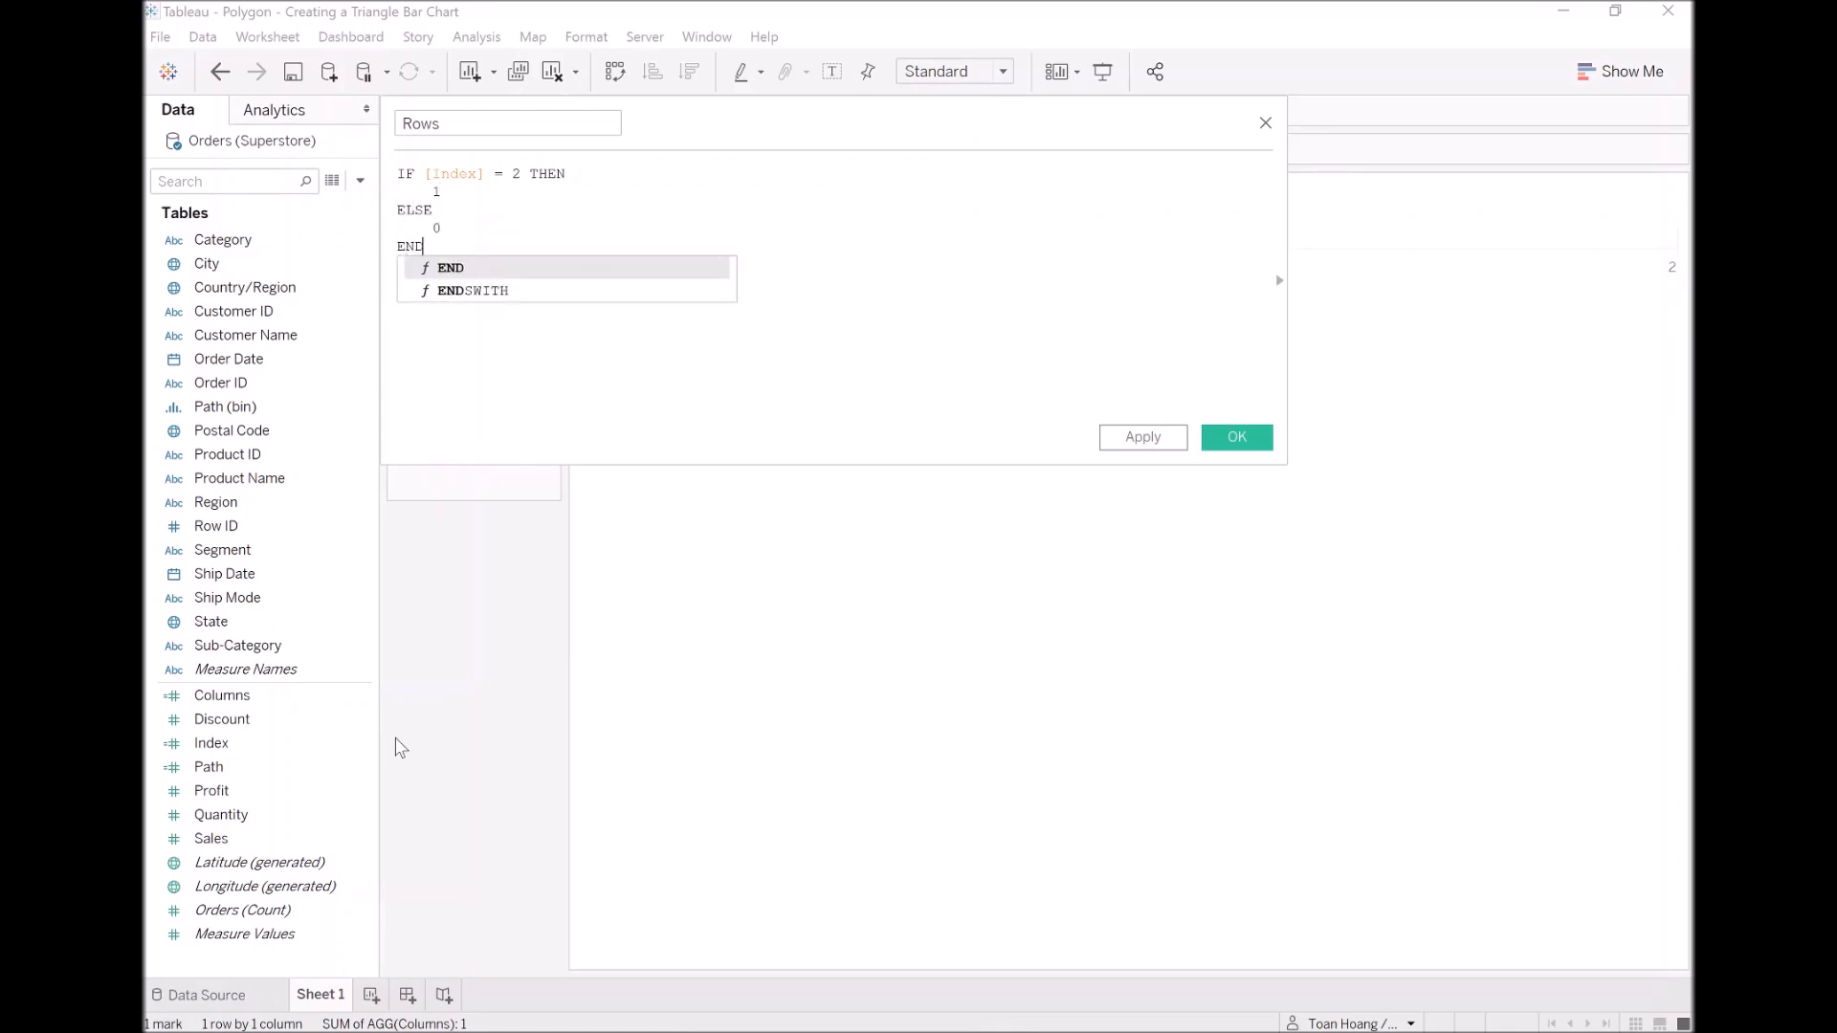
key(Escape)
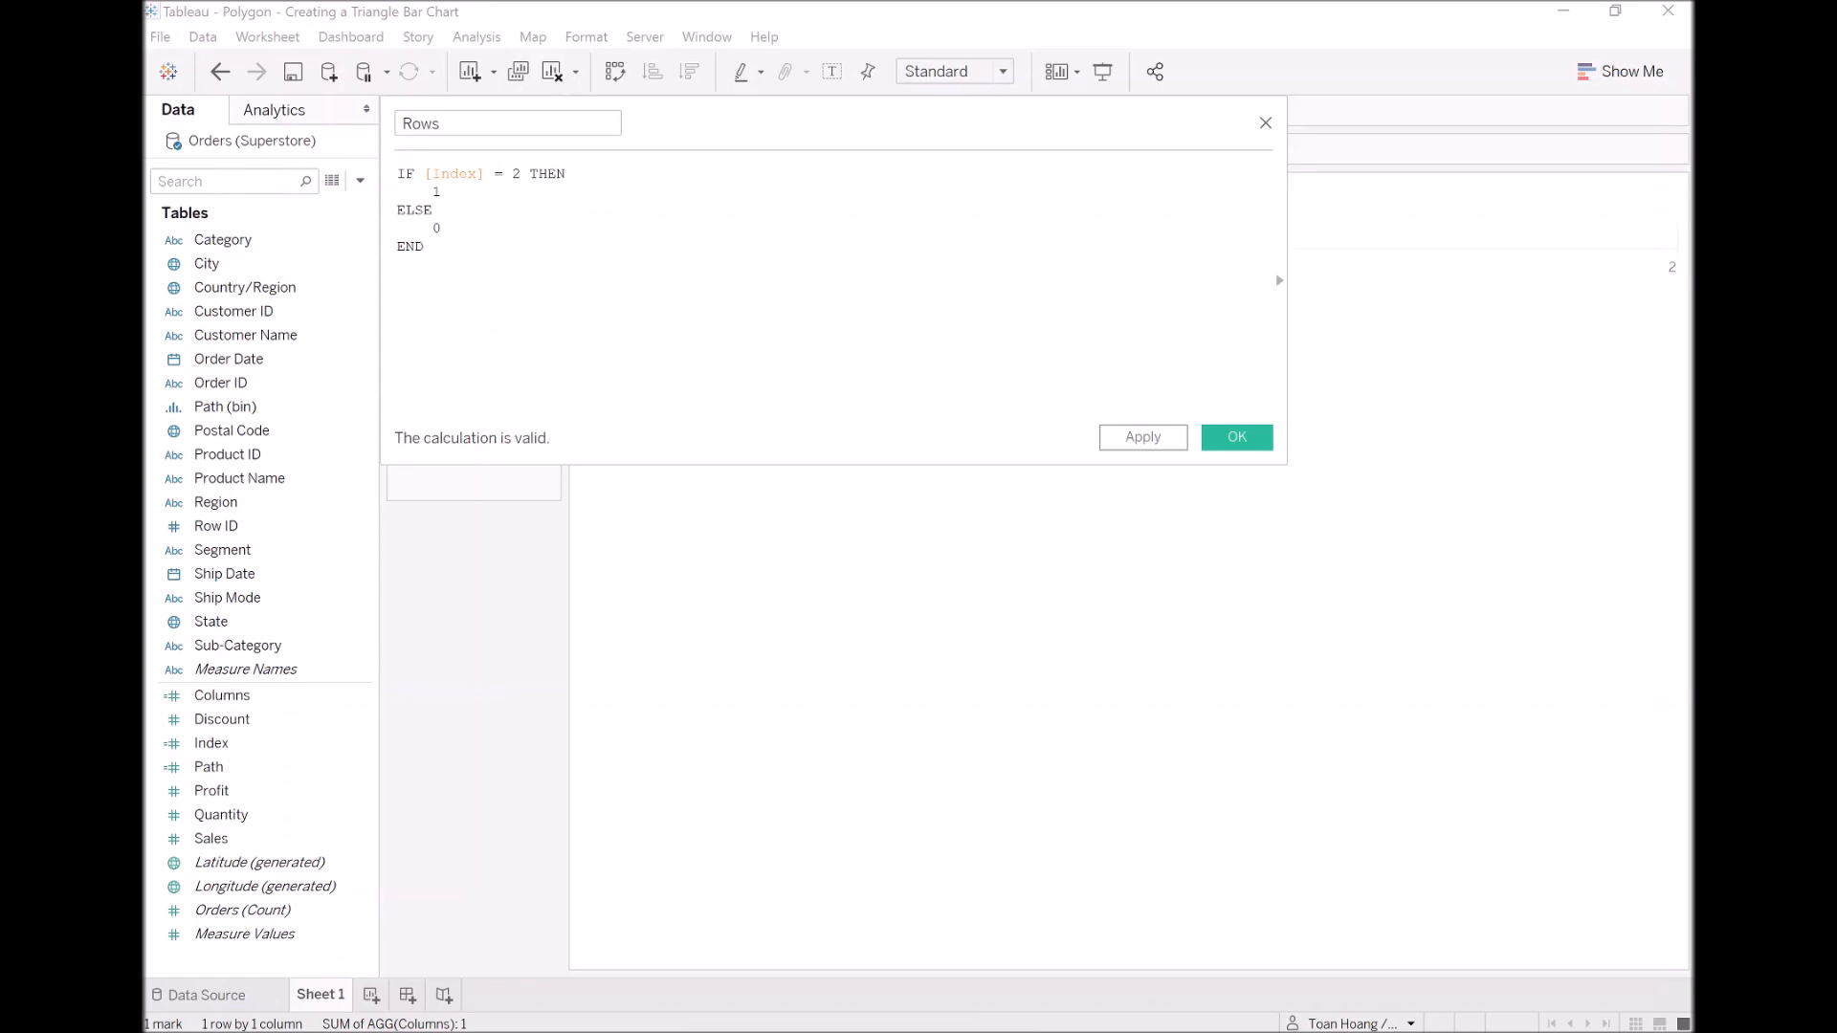
click(1234, 437)
Step: Place the Rows field on the Rows shelf and put Path (bin) in front of it
drag(237, 838, 742, 158)
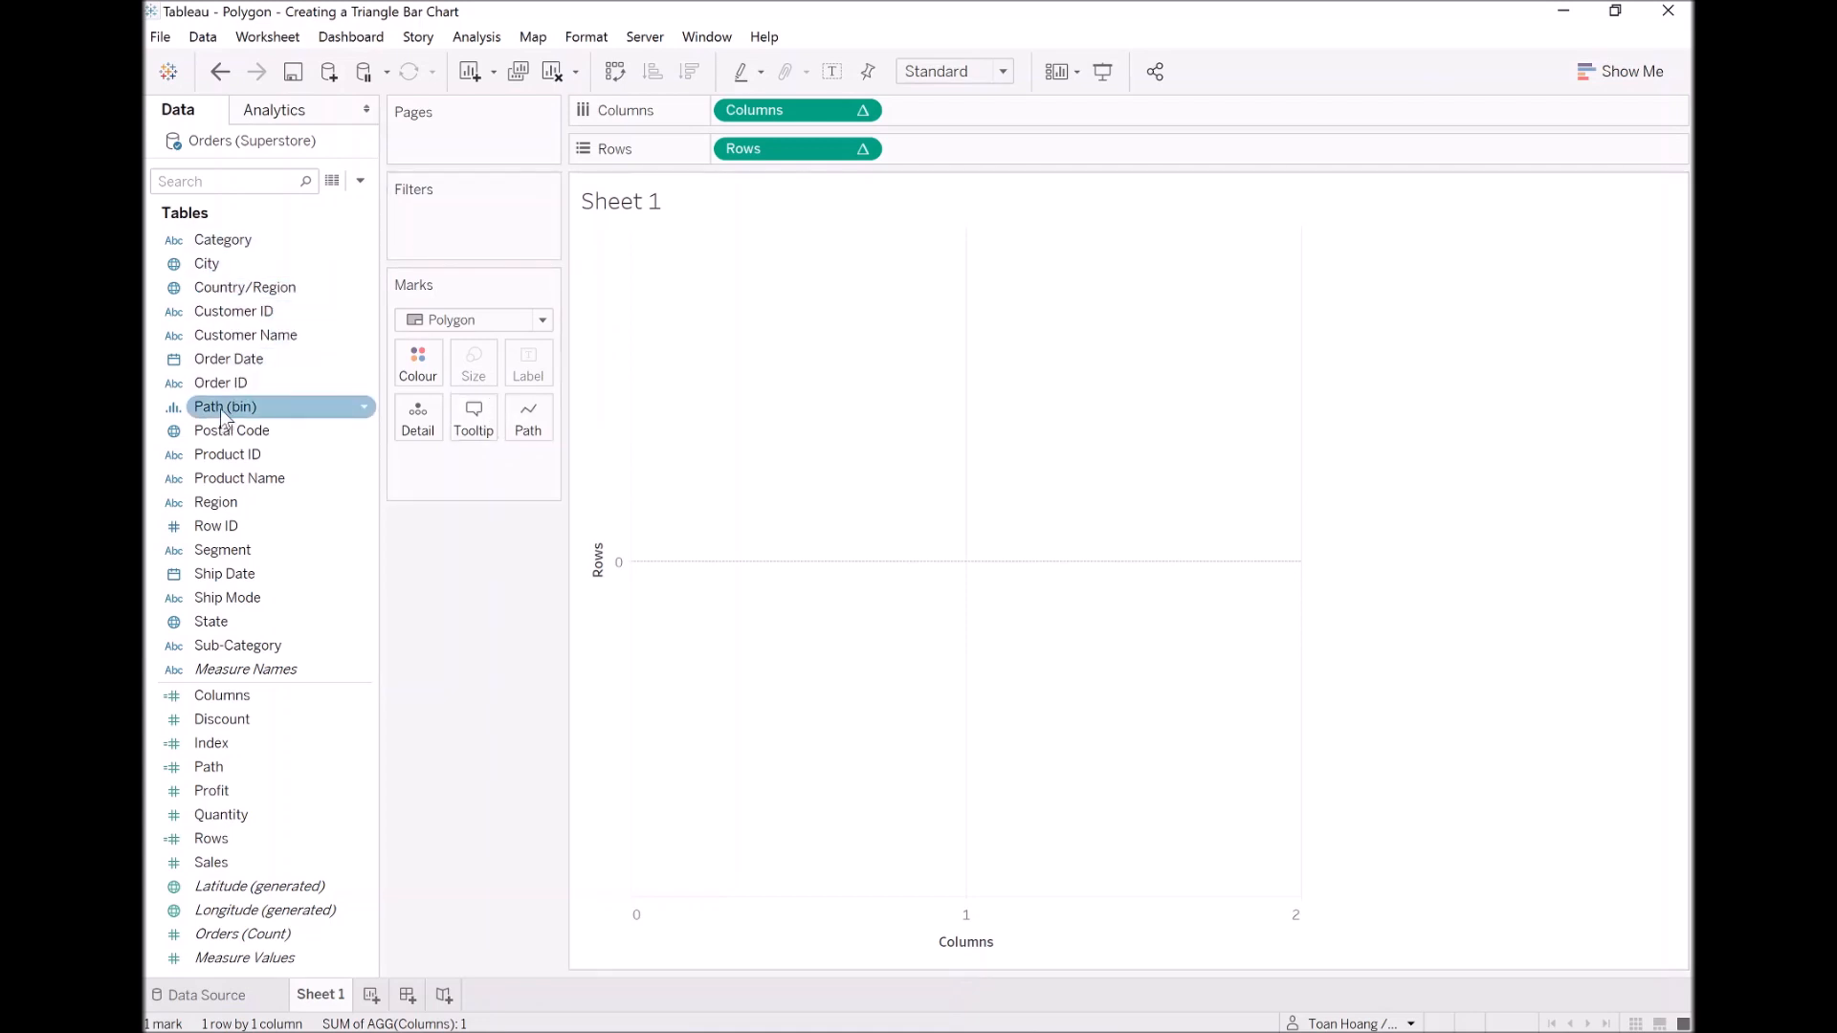
drag(220, 409, 723, 151)
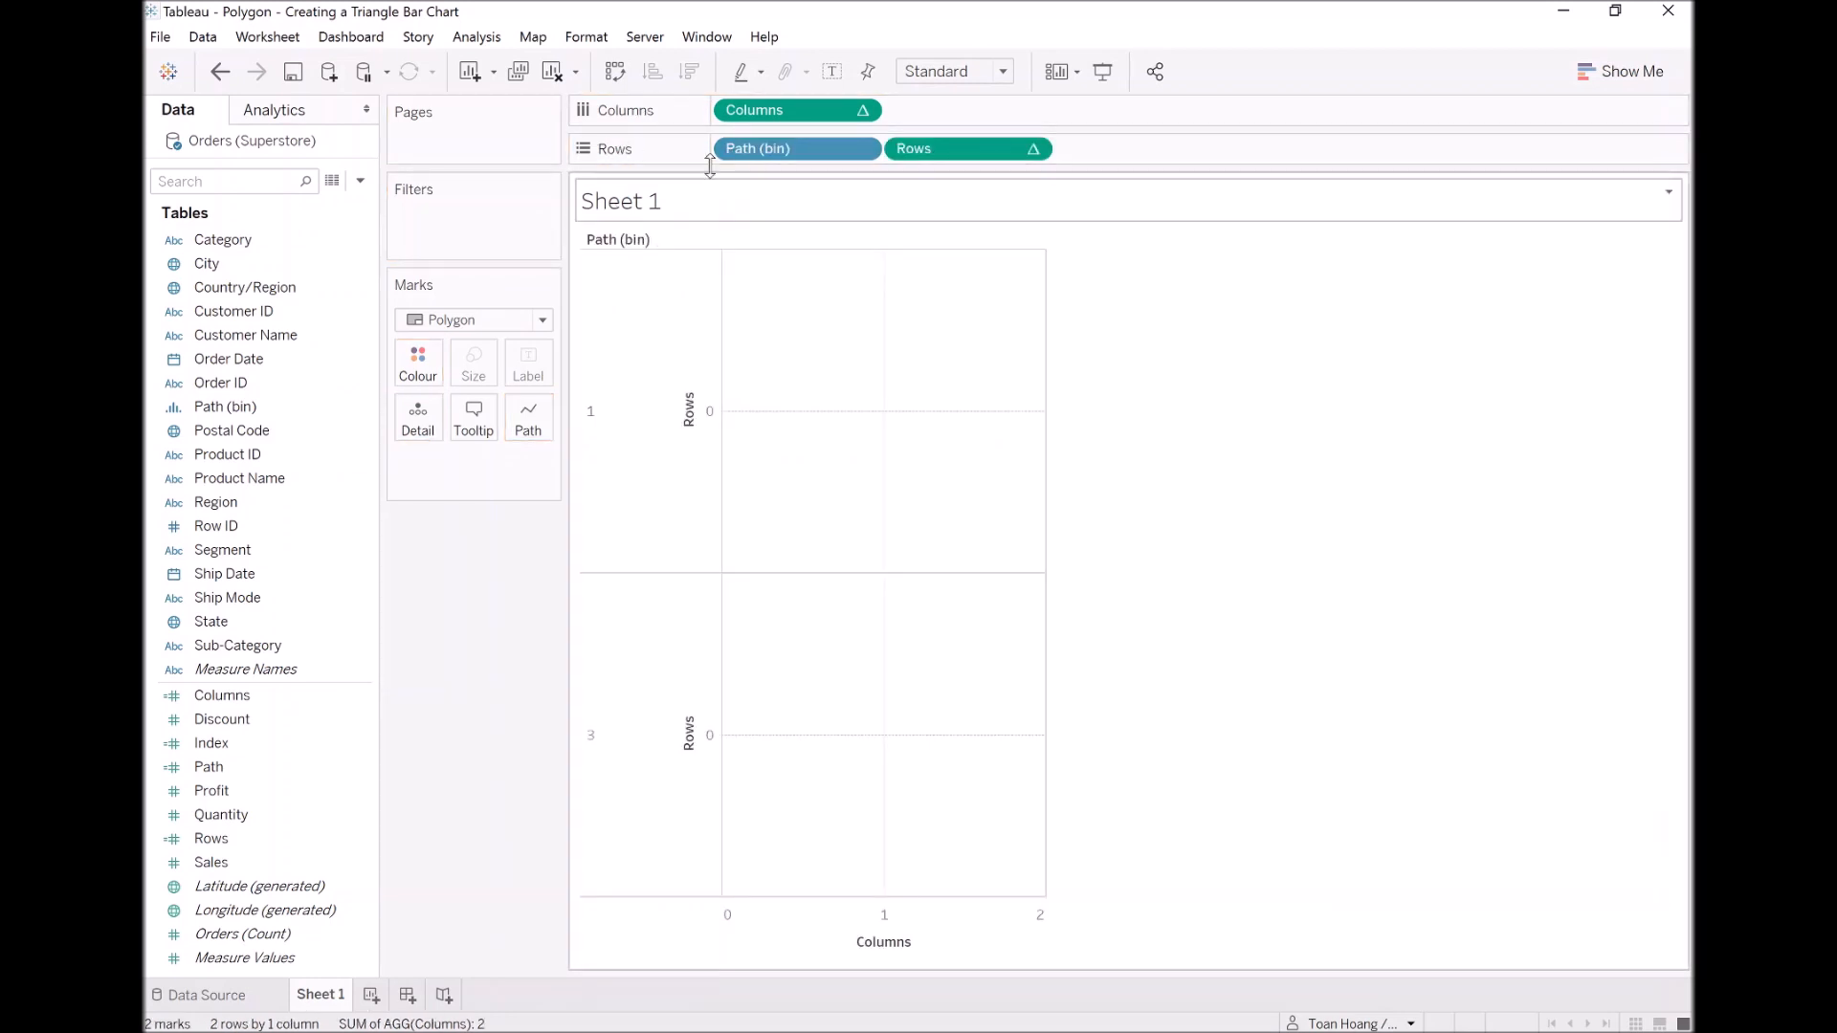
Step: Check the Show Missing Values option of Path (bin), and move the field from the Rows shelf to Path on the Marks card
right_click(797, 162)
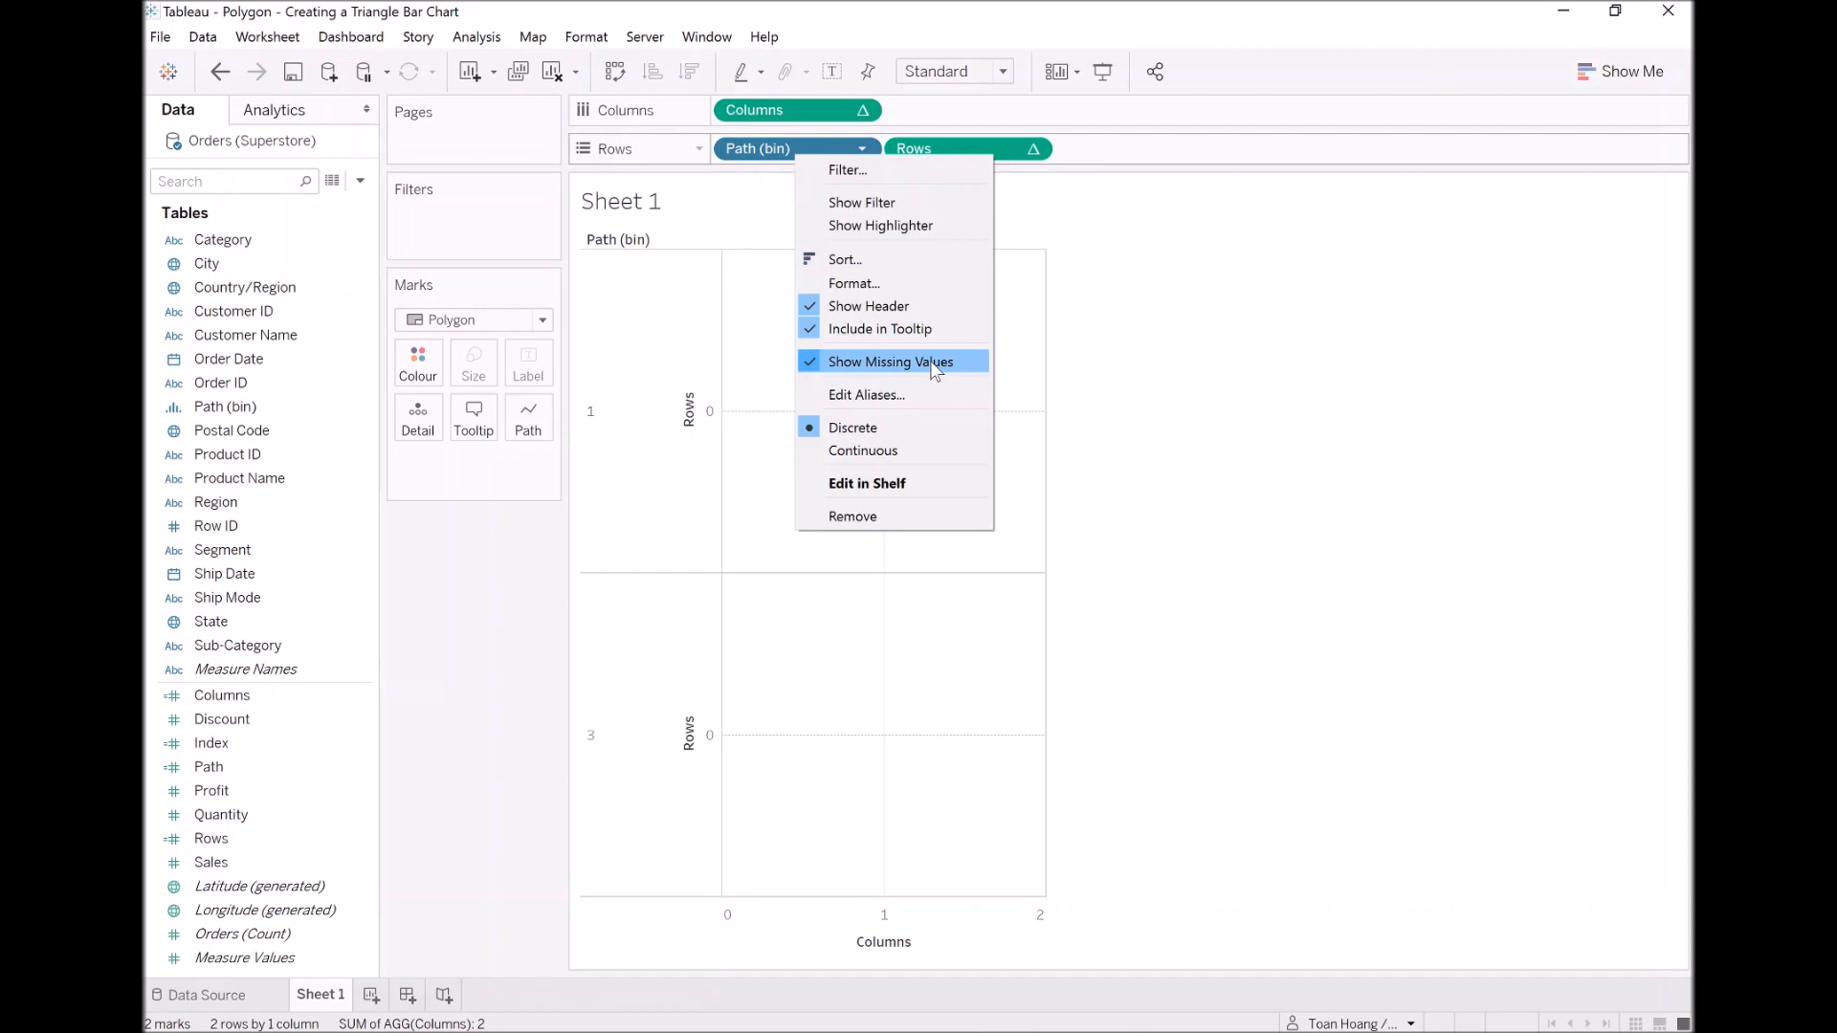
click(463, 588)
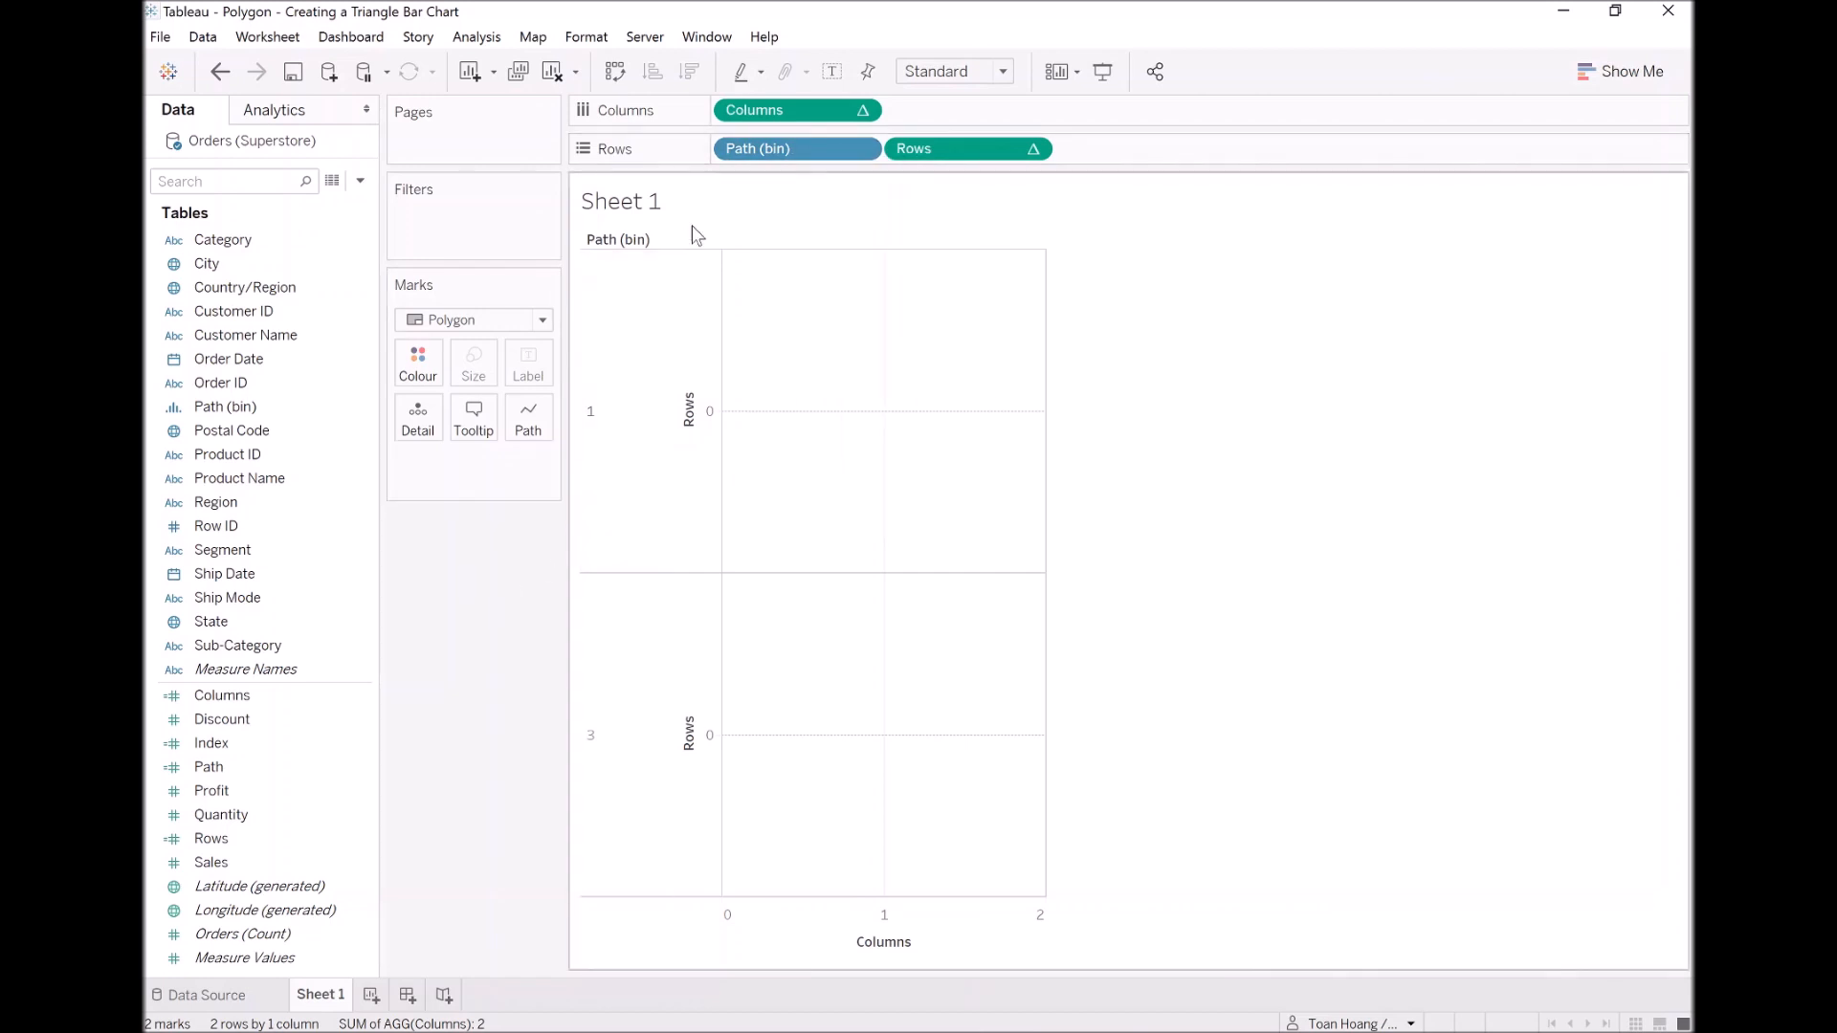
drag(771, 151, 551, 431)
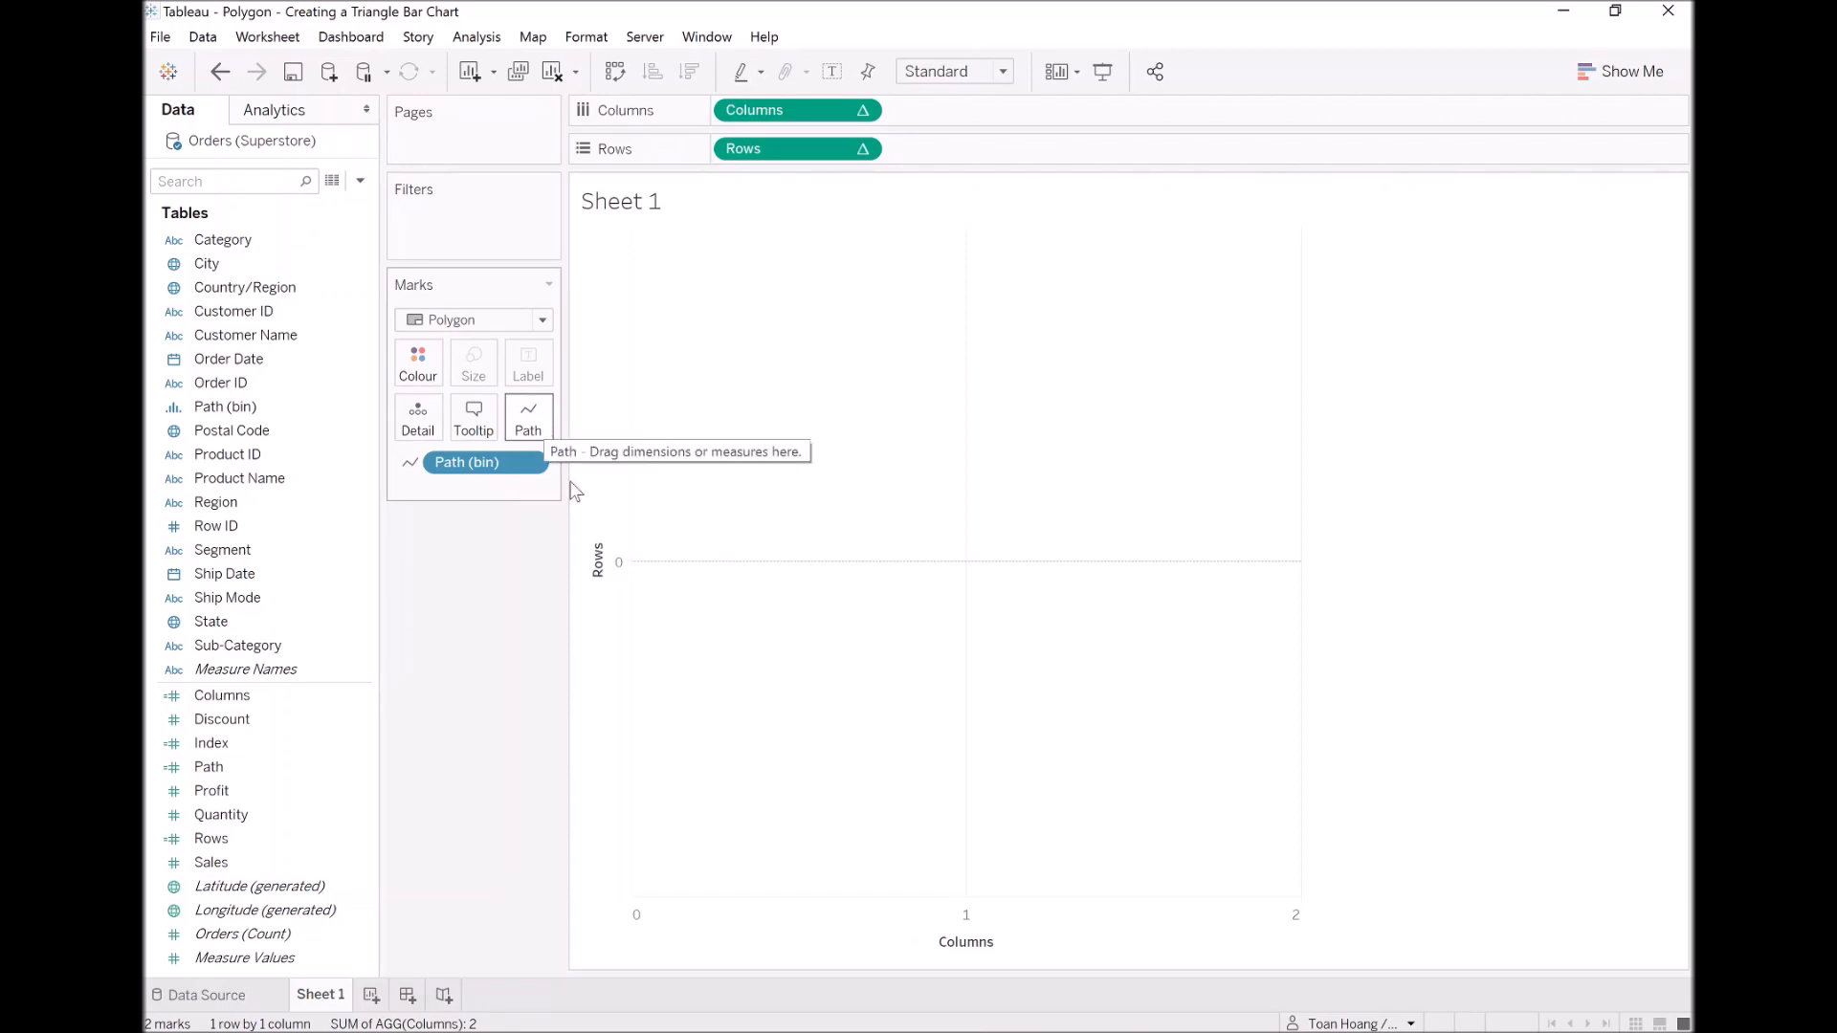
Step: Set the table calculations of both the Columns and Rows fields to compute using Path (bin)
right_click(785, 107)
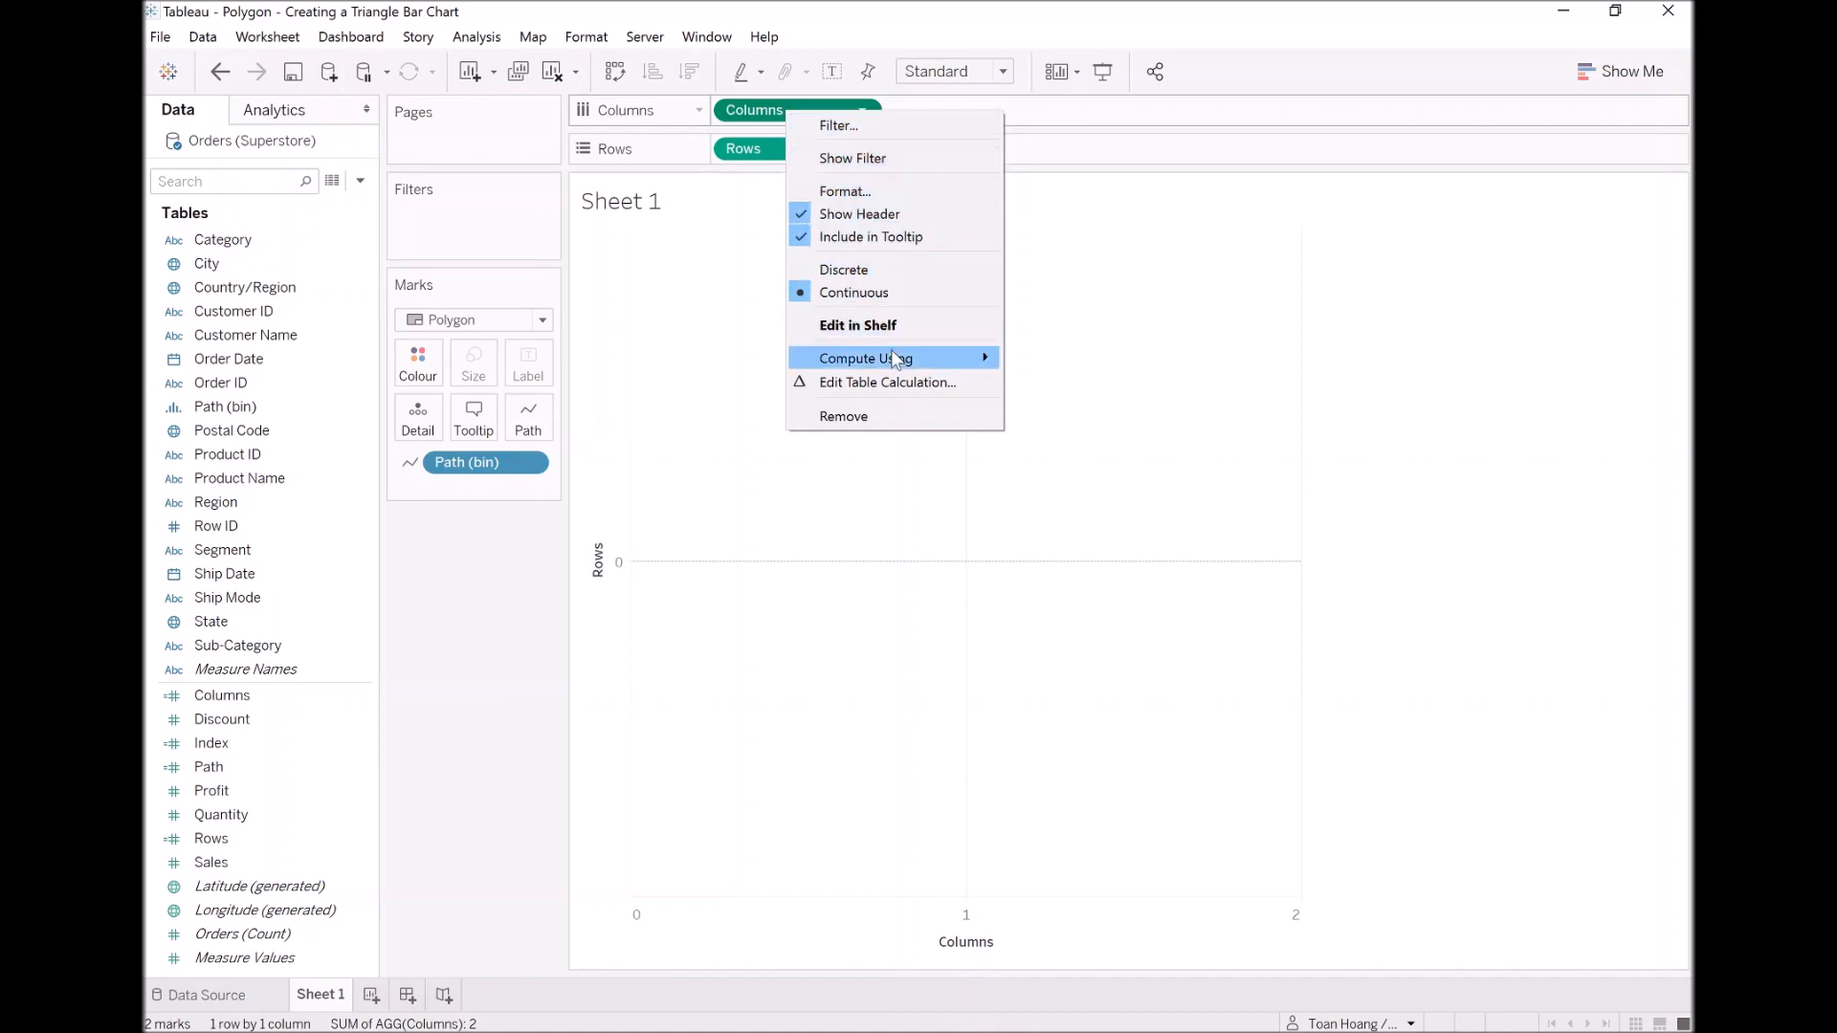
mouse_move(894, 364)
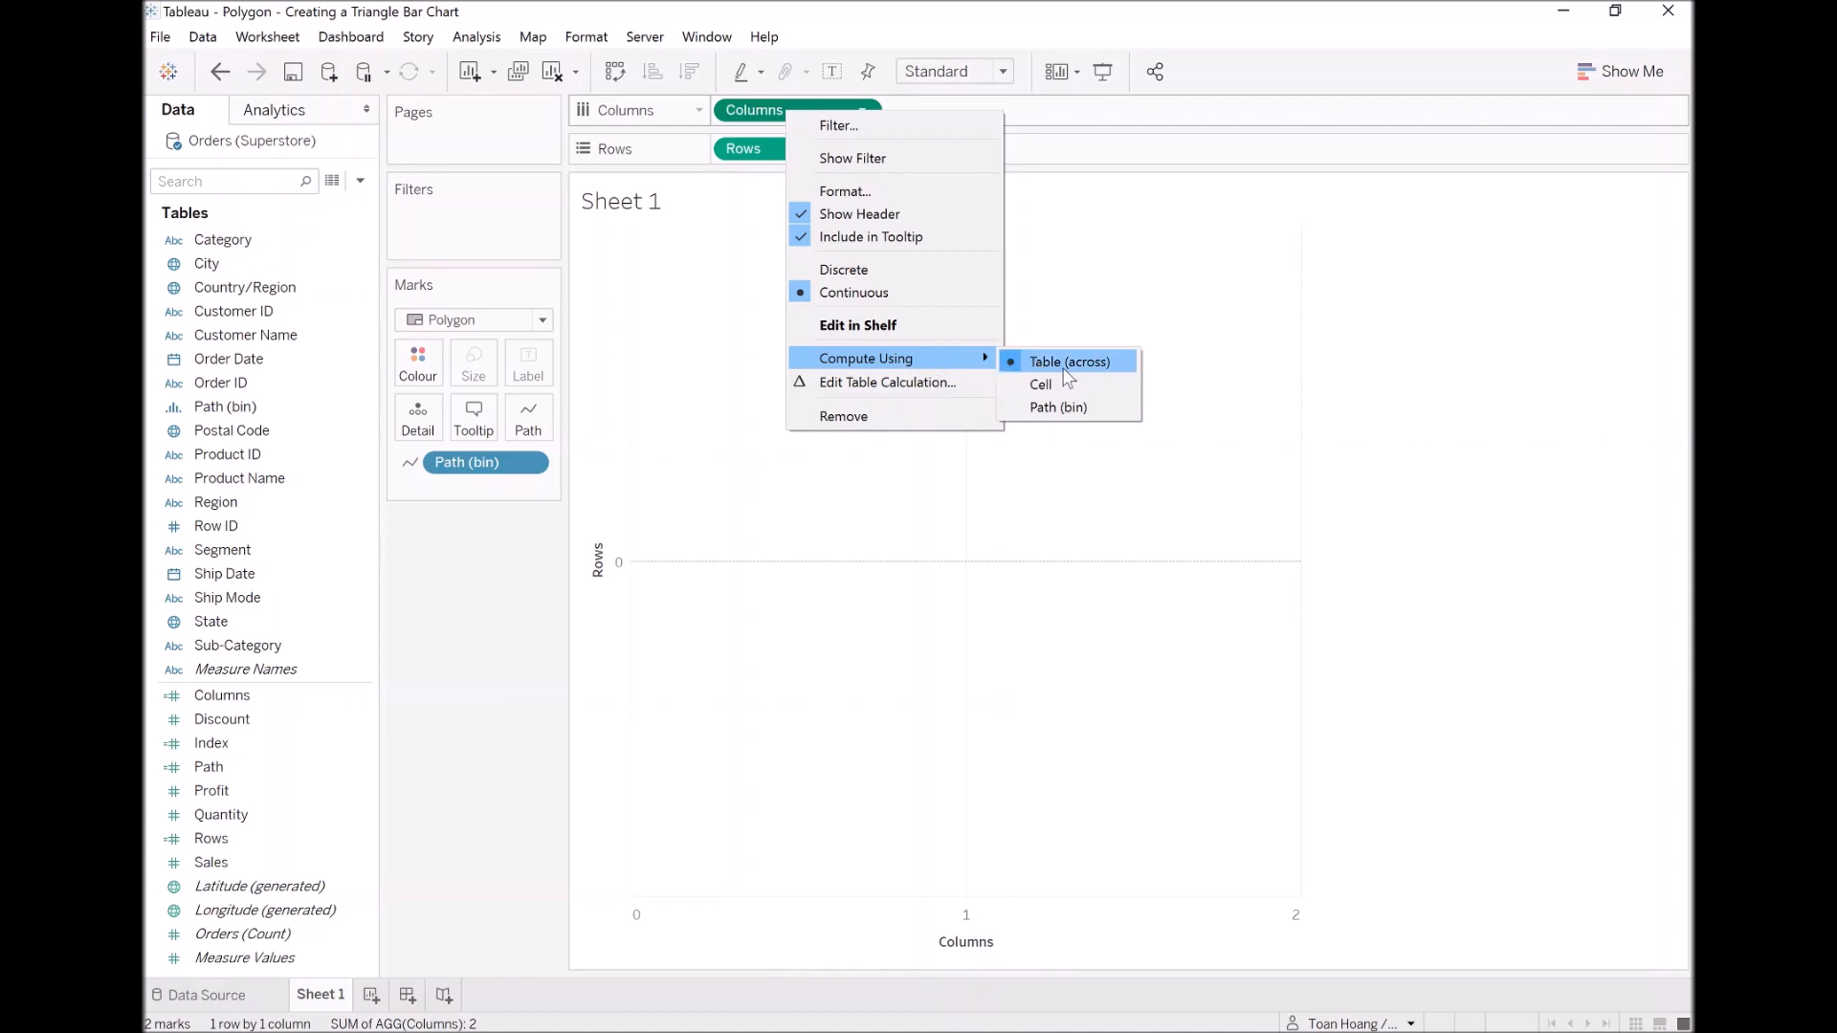
click(1070, 408)
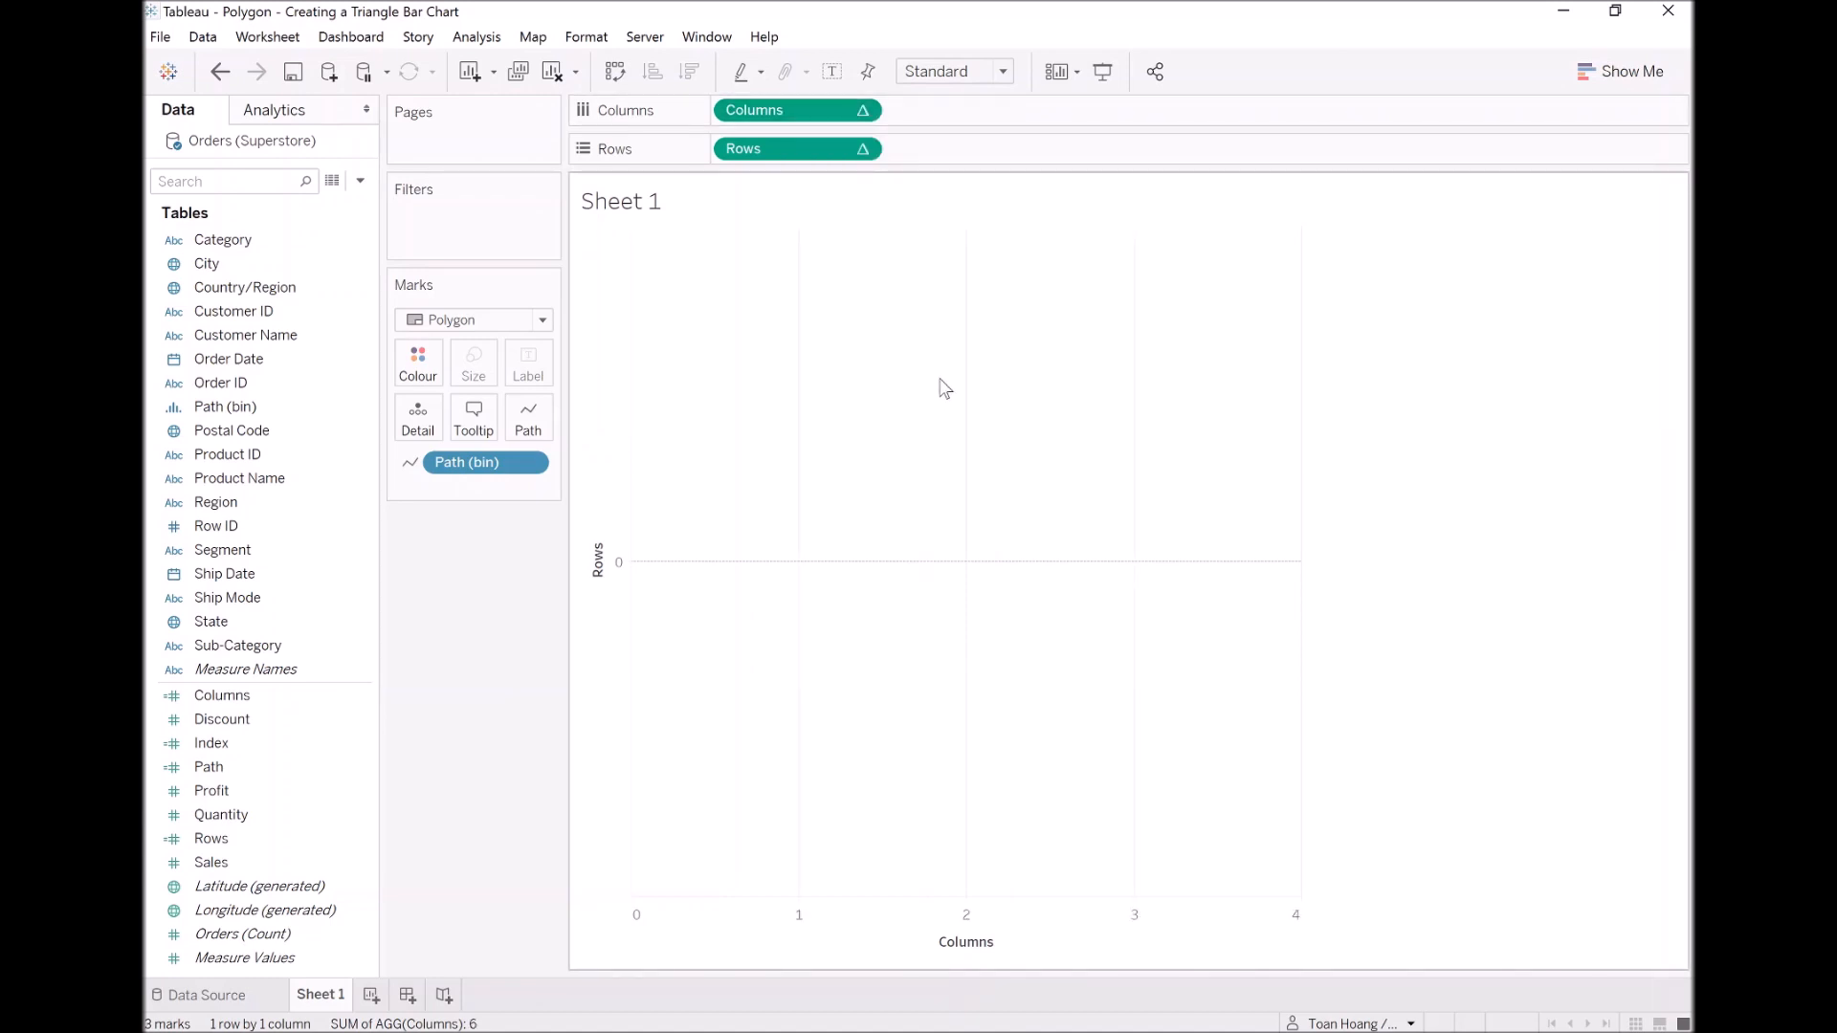
right_click(786, 155)
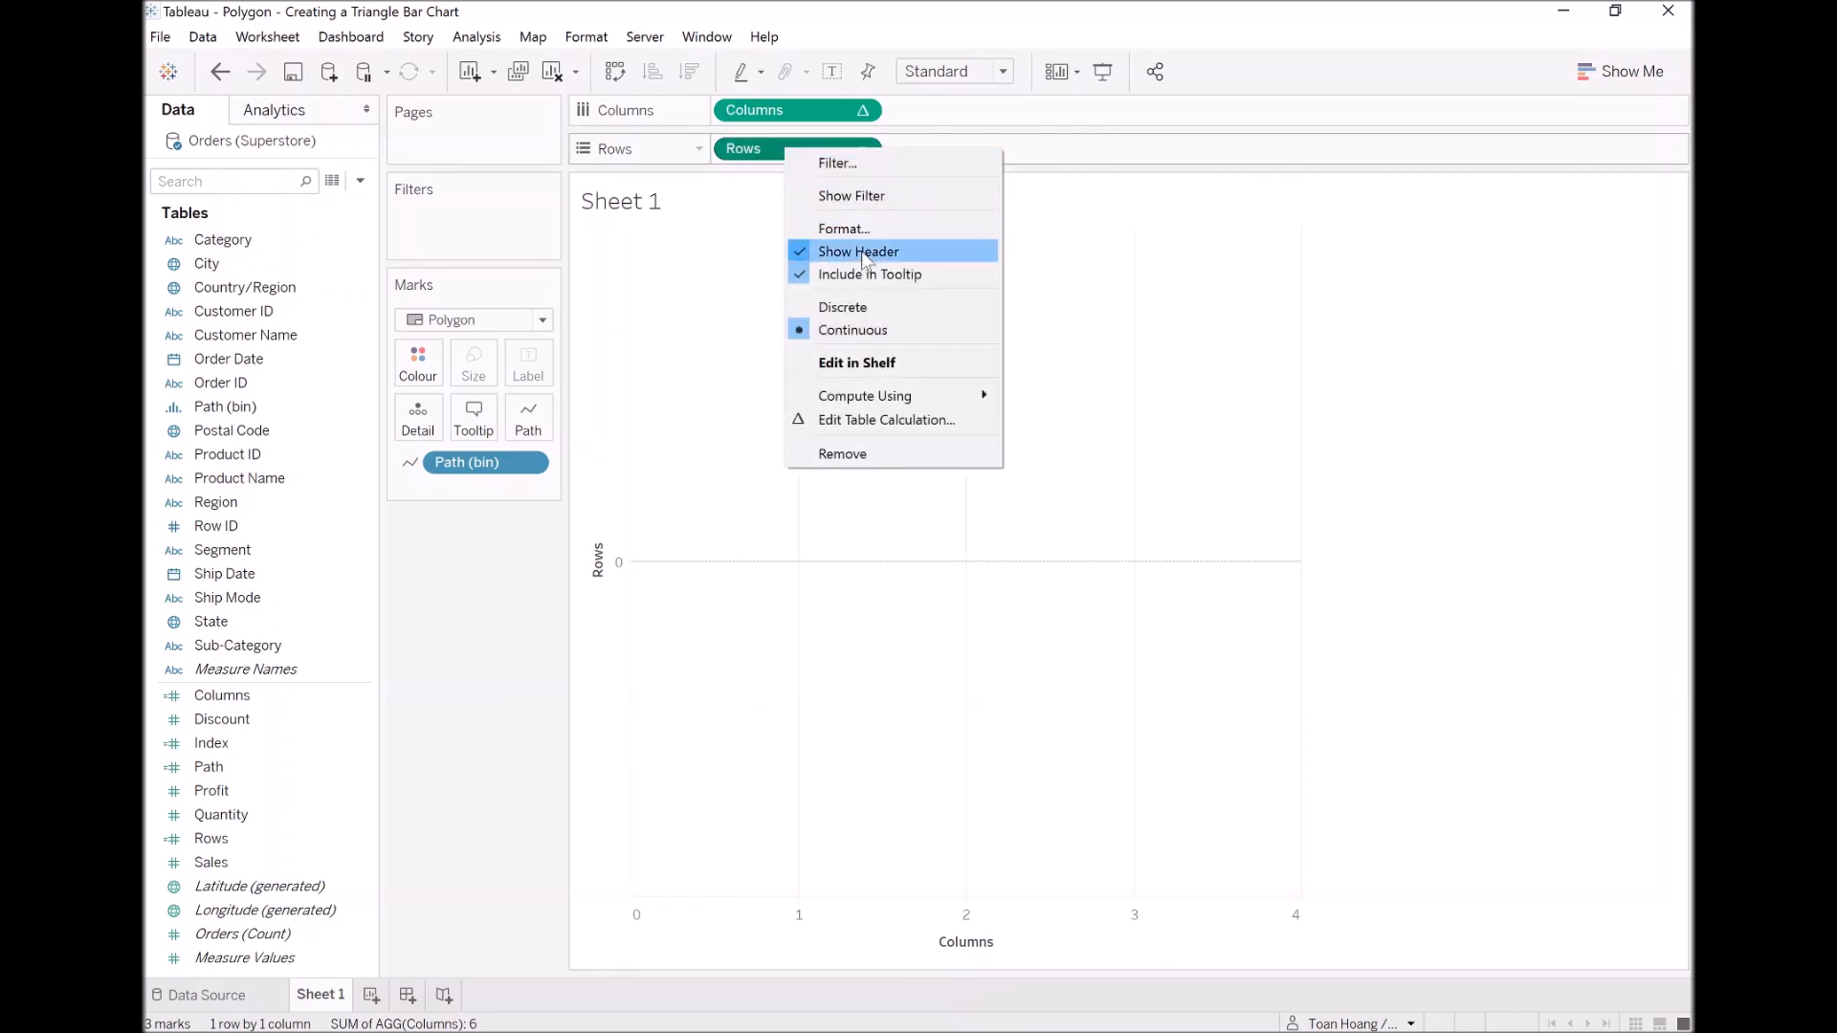
mouse_move(899, 392)
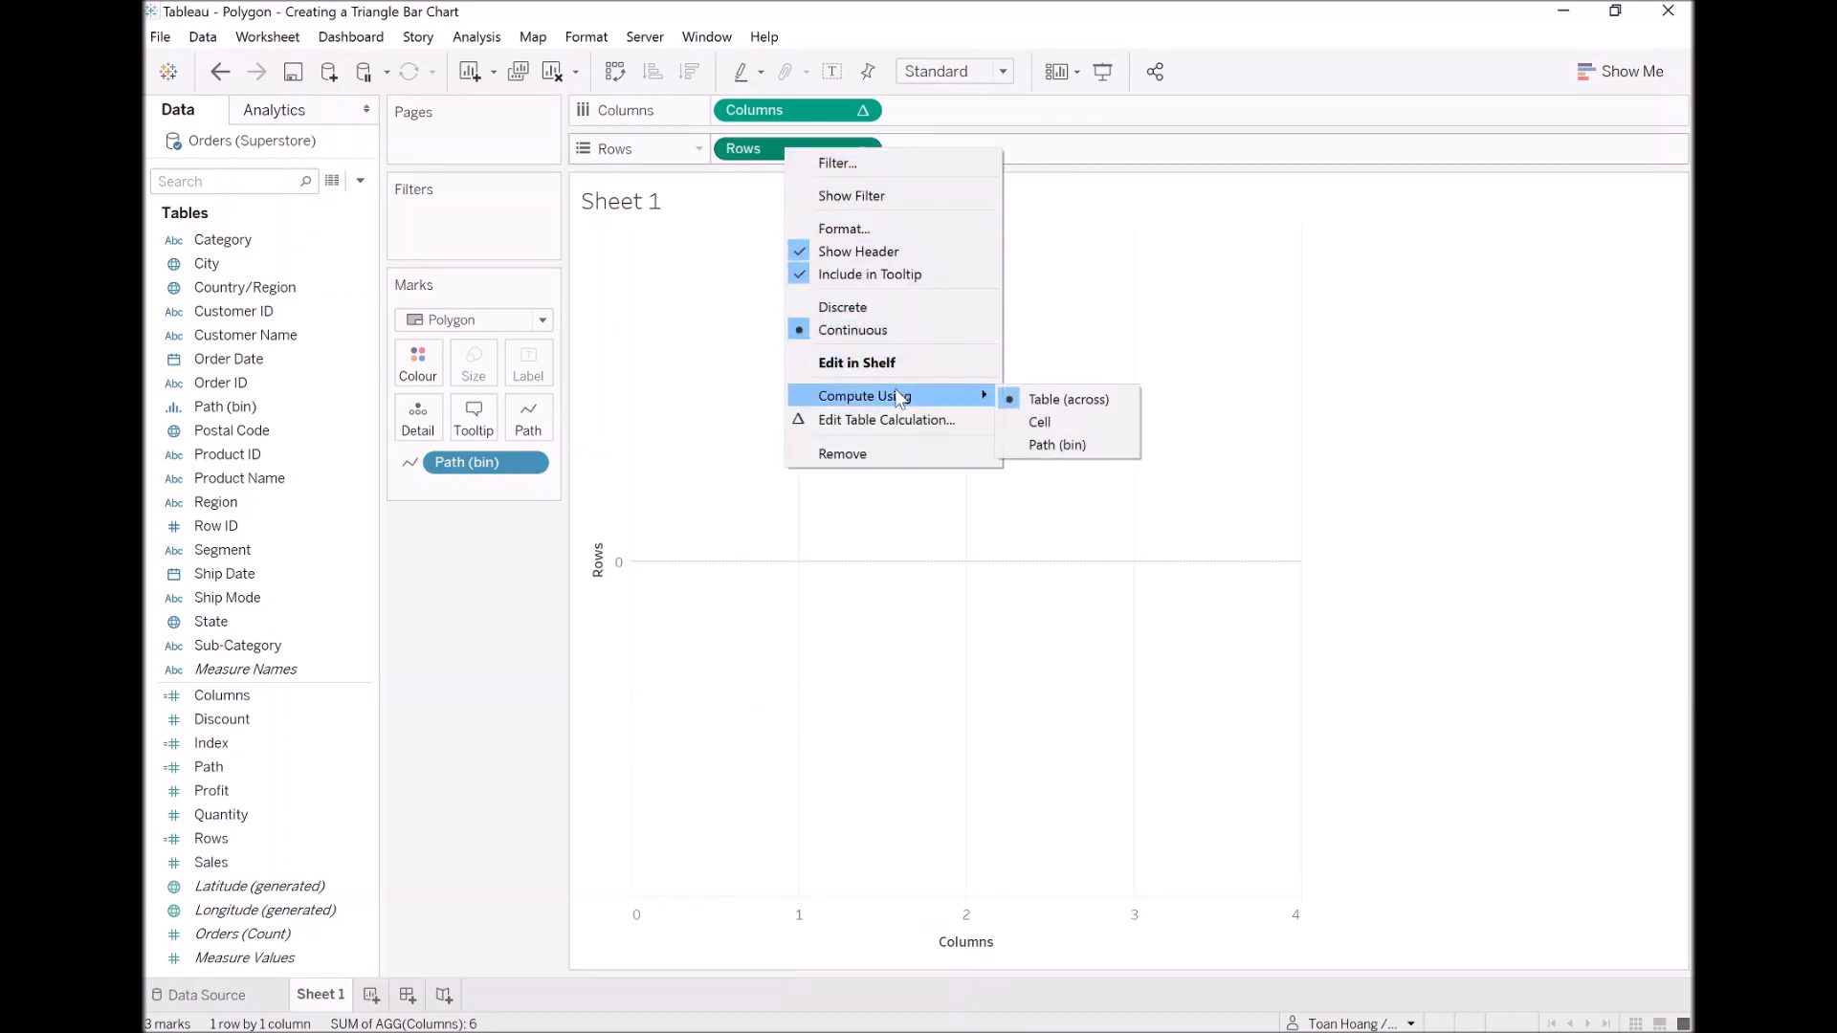
click(1064, 448)
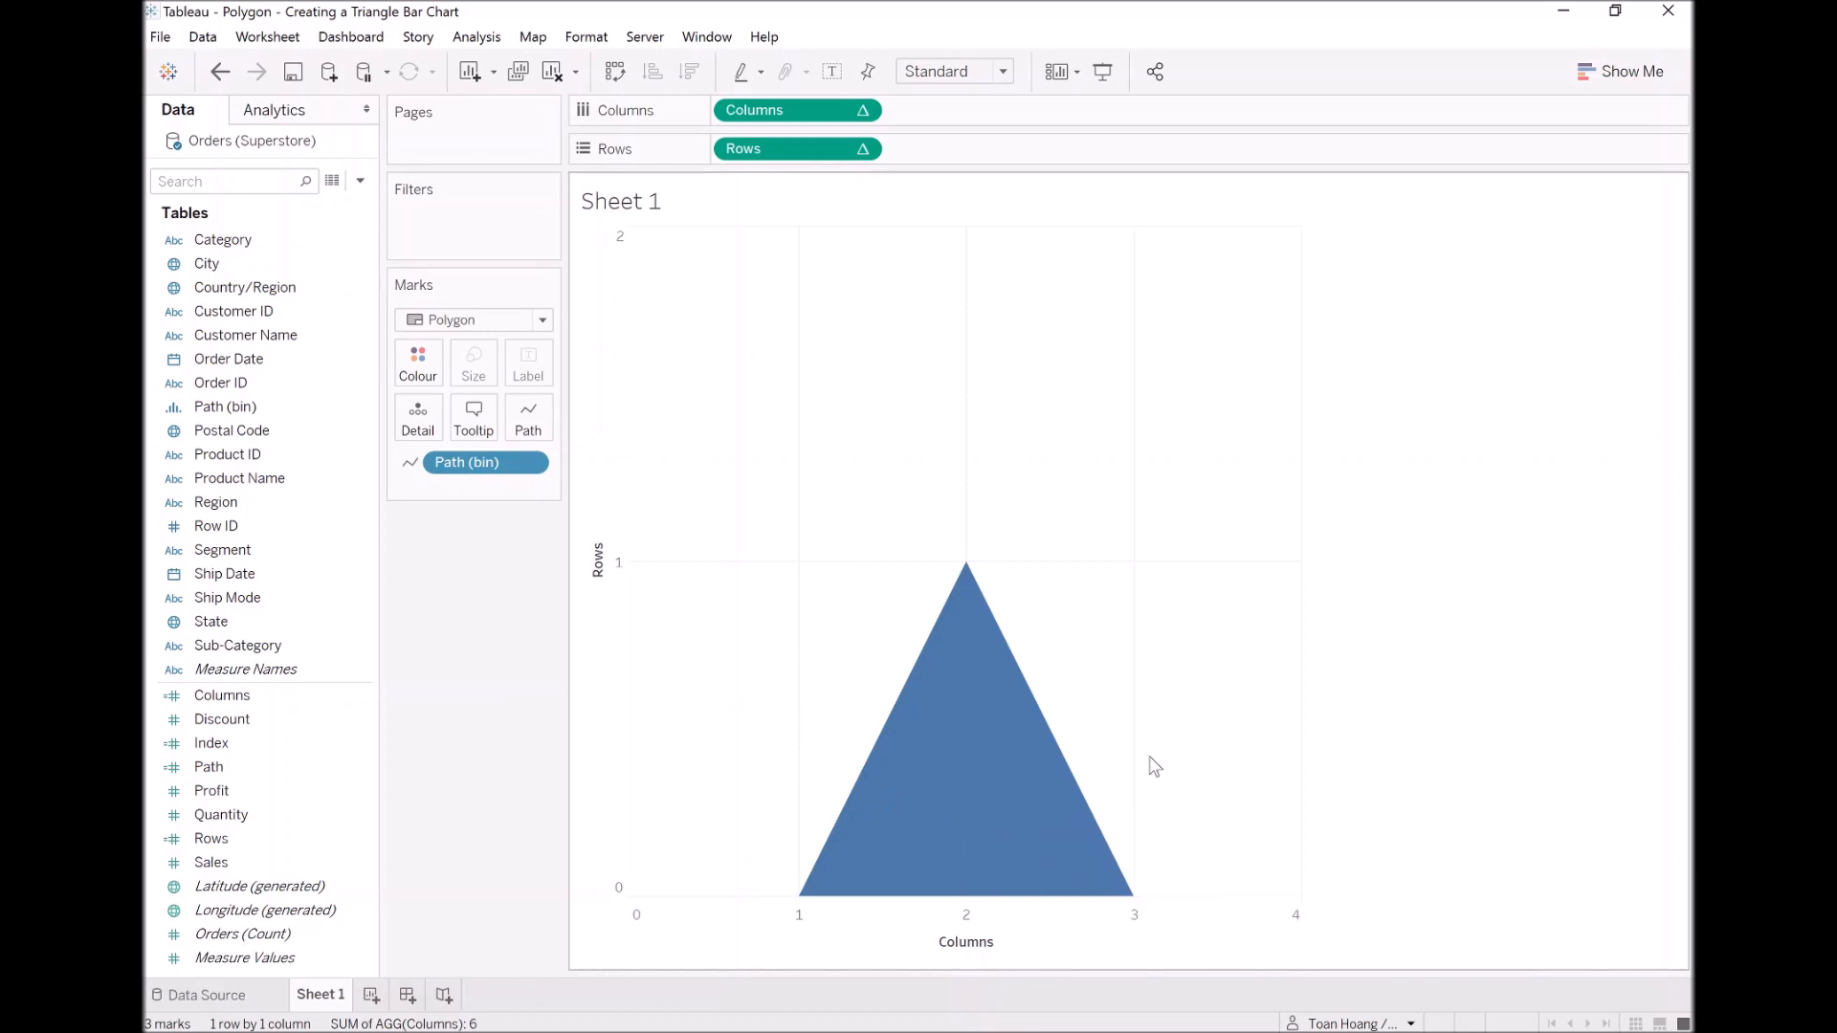
Step: Colour the triangle polygon by the Region field
click(1022, 719)
click(1074, 452)
click(218, 504)
drag(219, 515, 416, 375)
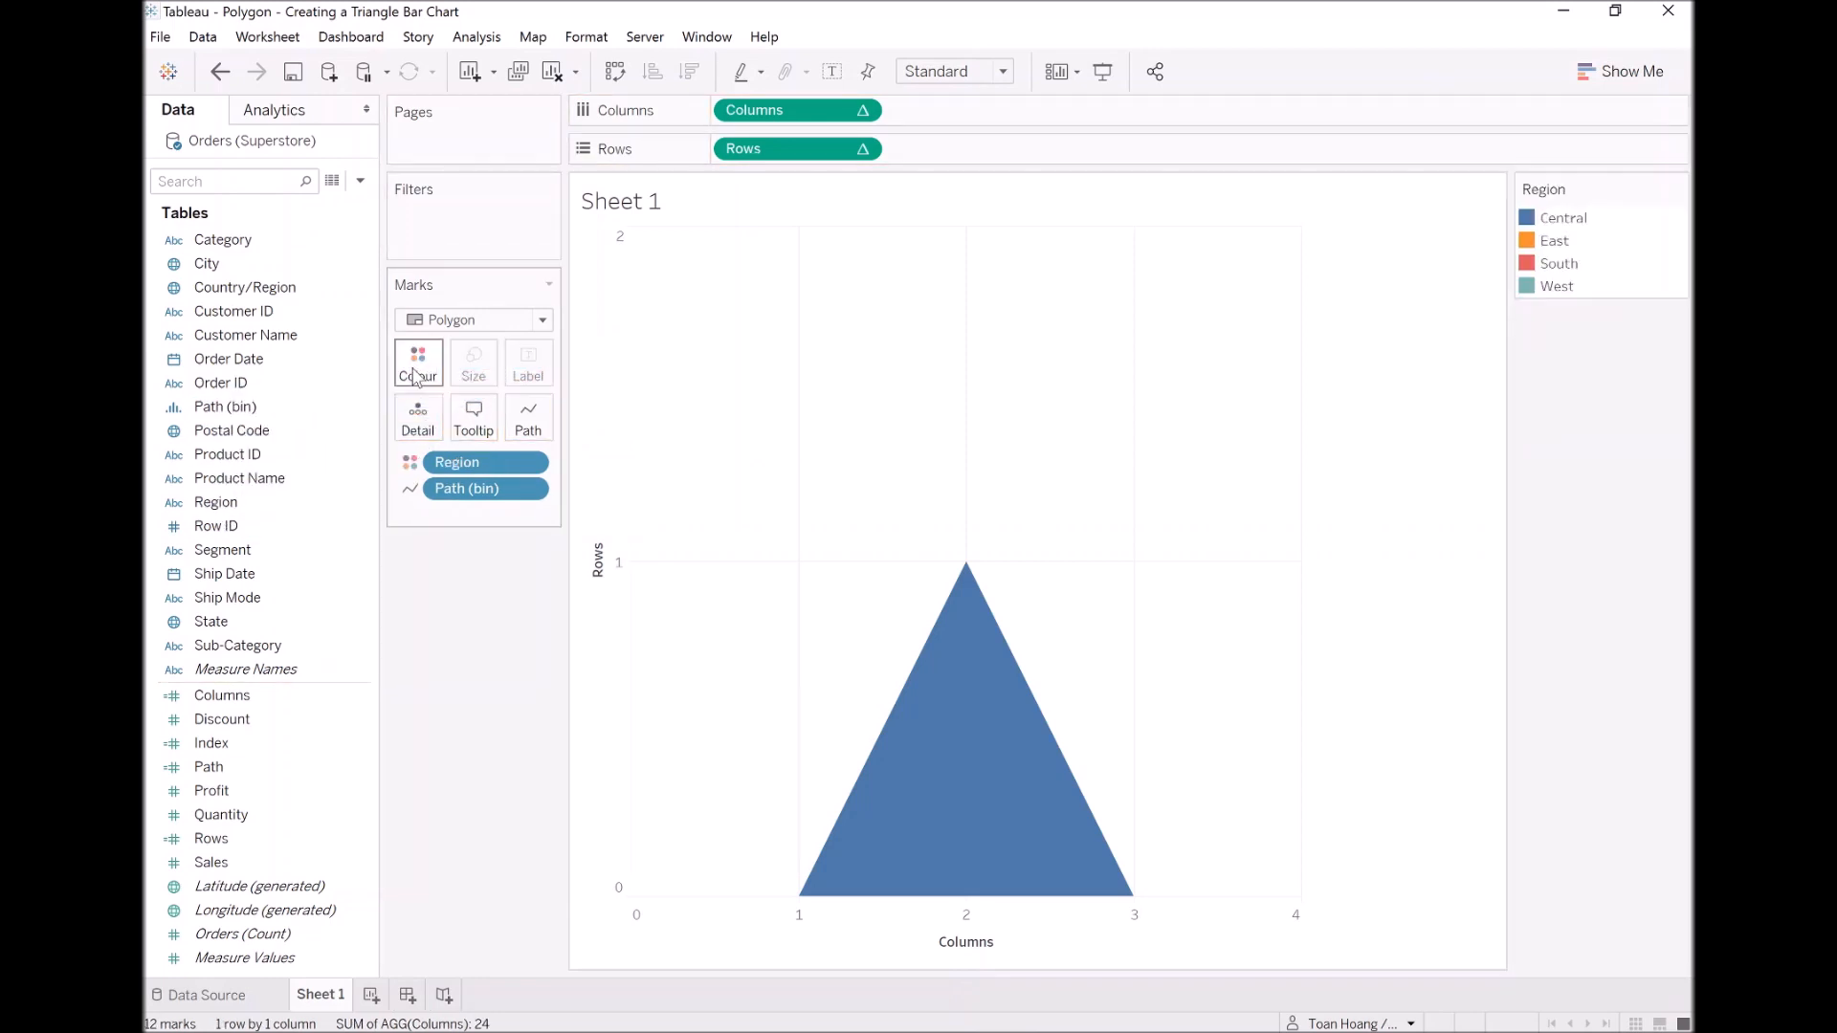
Step: Highlight each region in the colour legend in turn to examine the overlapping triangles, and clear the highlight
click(1564, 246)
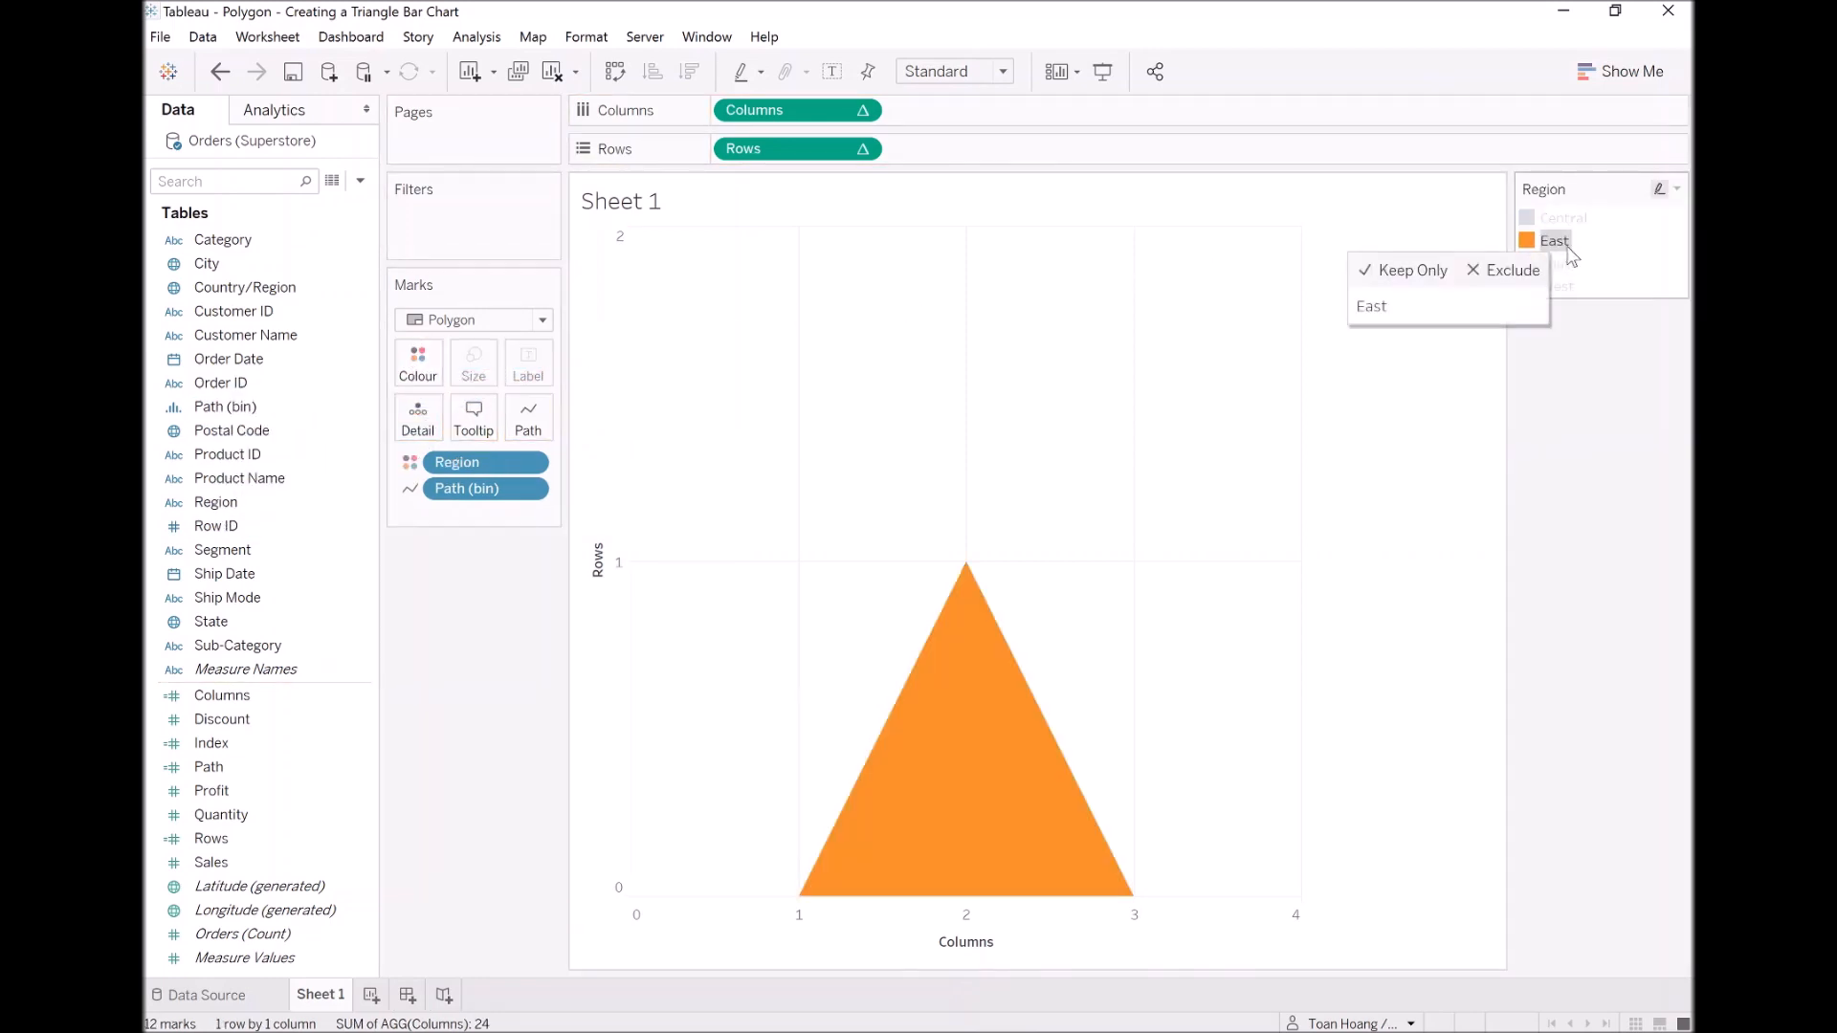
click(1573, 270)
click(1573, 285)
click(1568, 265)
click(1554, 237)
click(1559, 220)
click(1560, 241)
click(1569, 265)
click(1567, 287)
click(1595, 453)
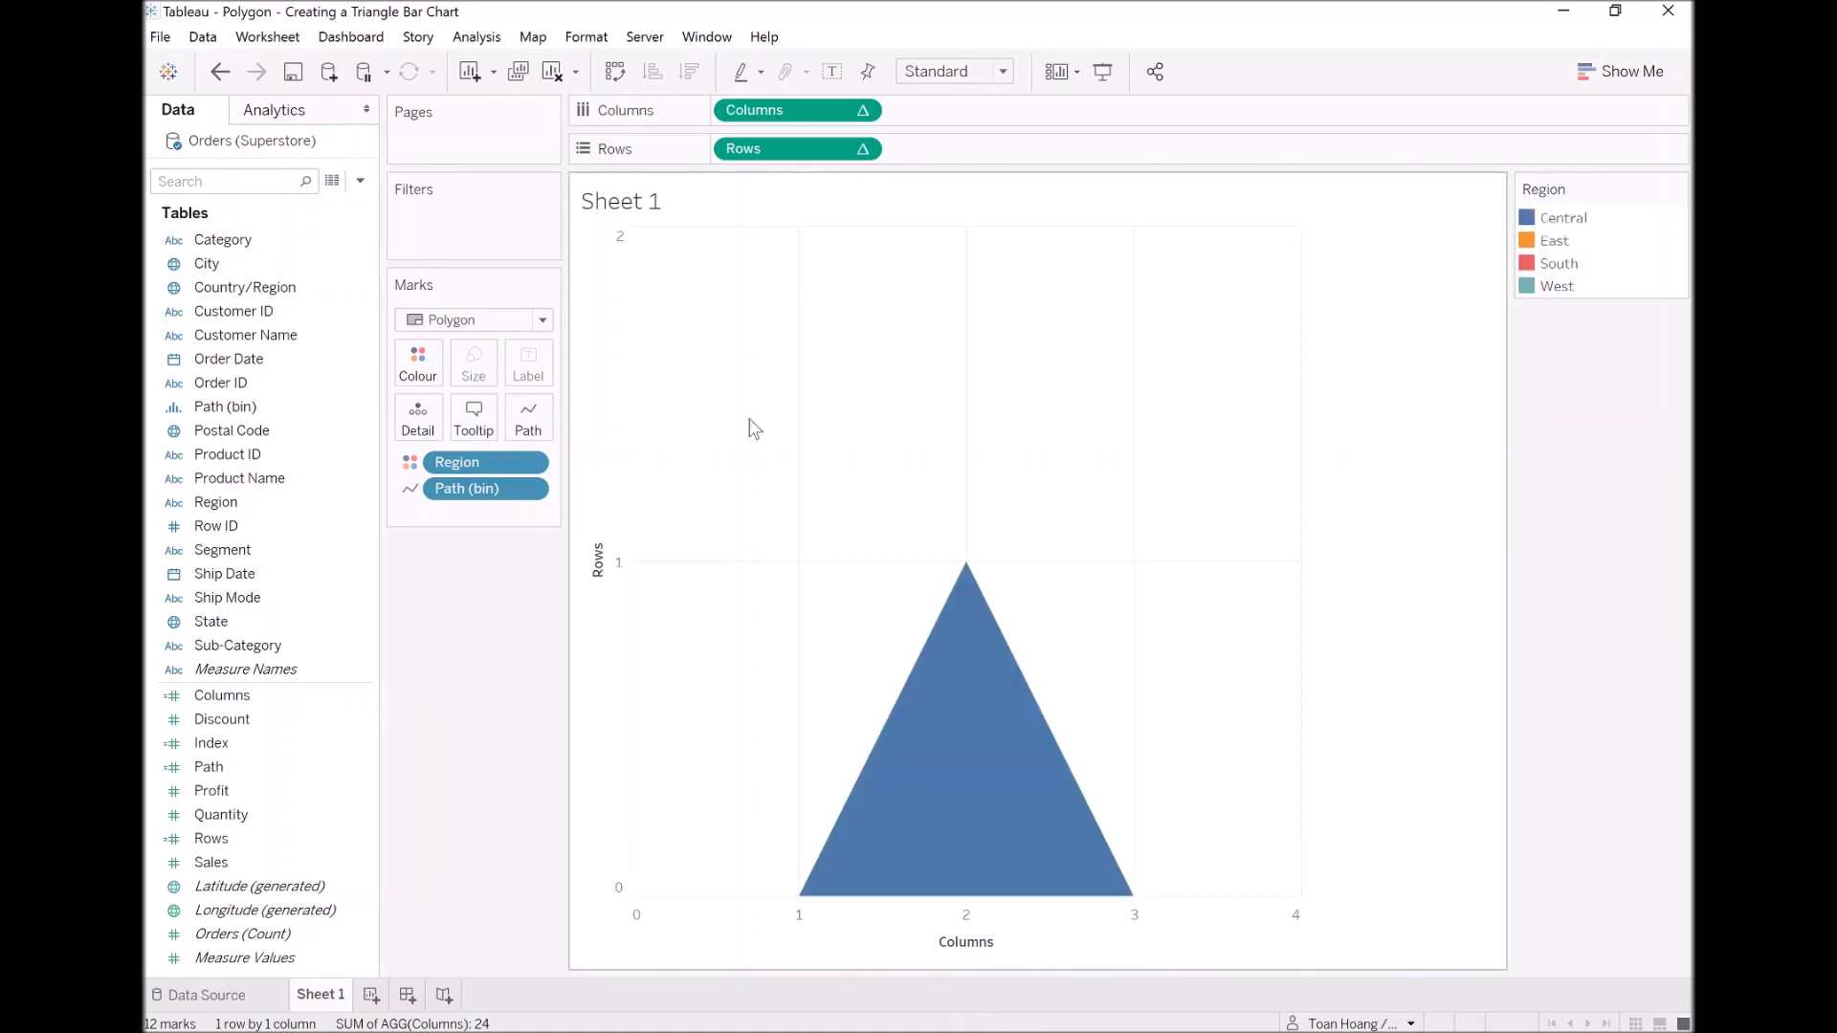
mouse_move(968, 577)
Step: Start a new calculated field named TC_Sales
click(361, 182)
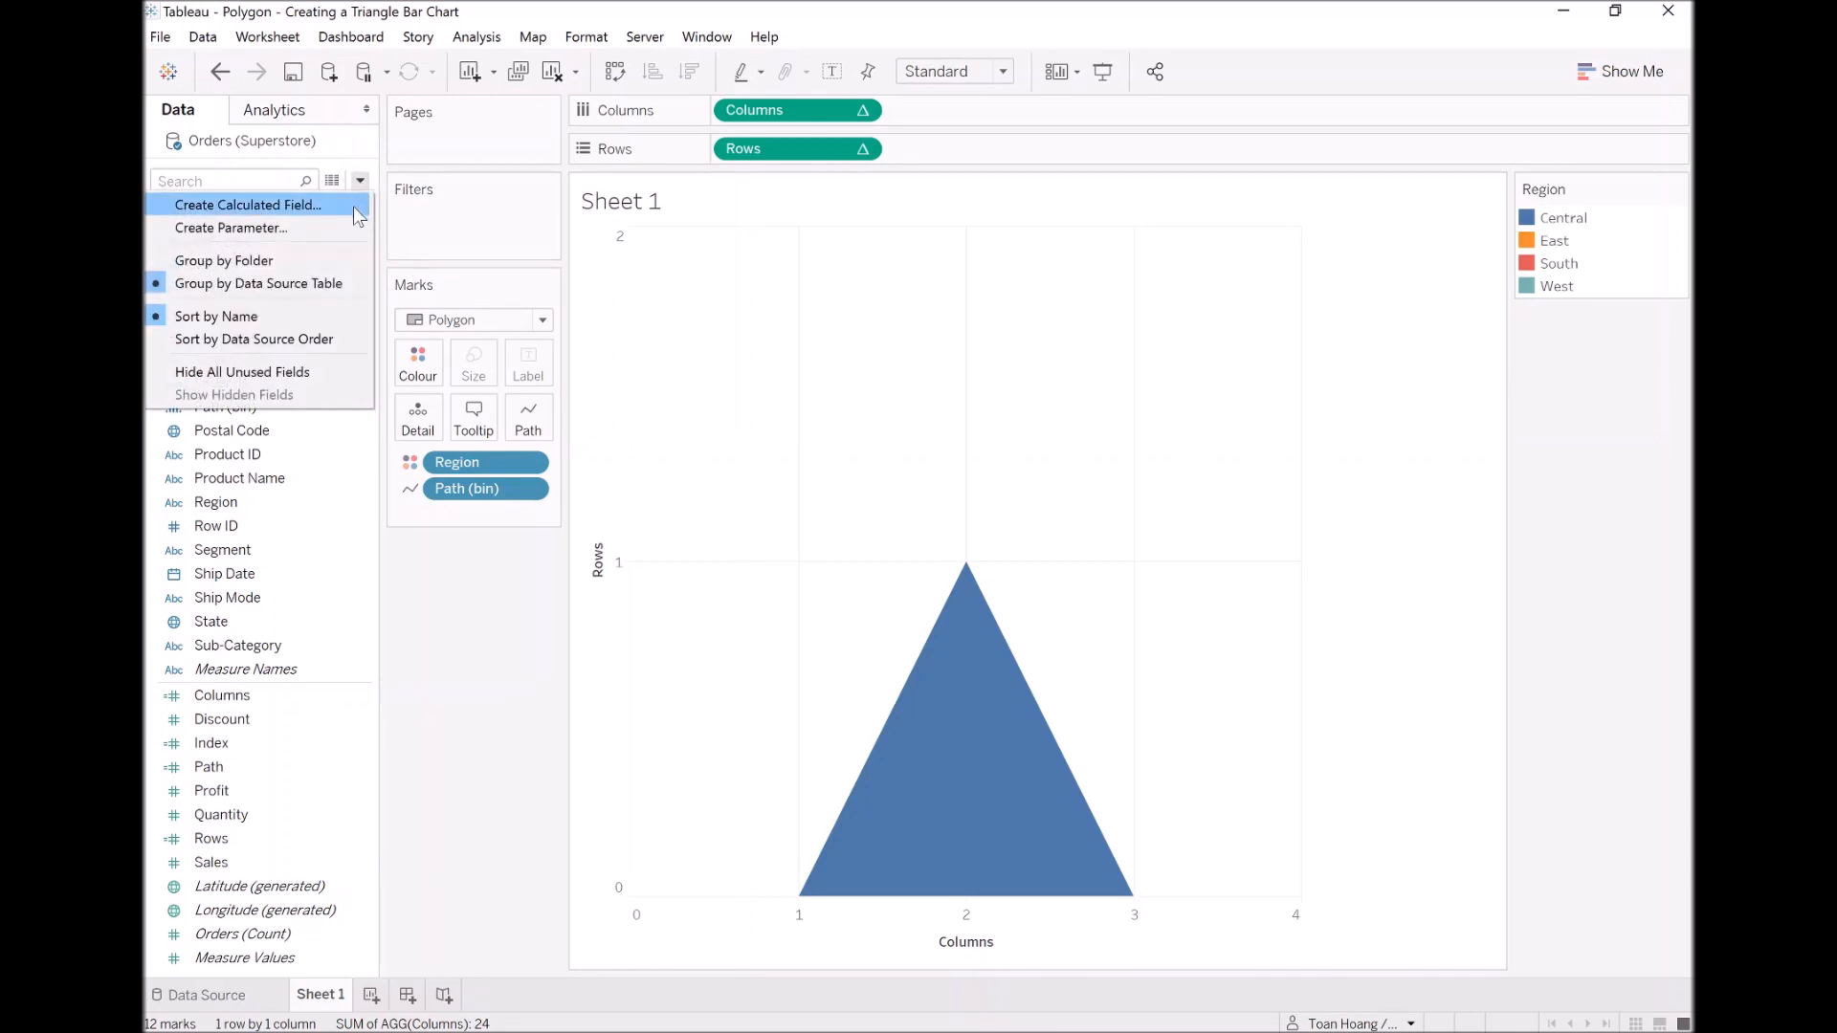
click(354, 204)
text(TC_Sales)
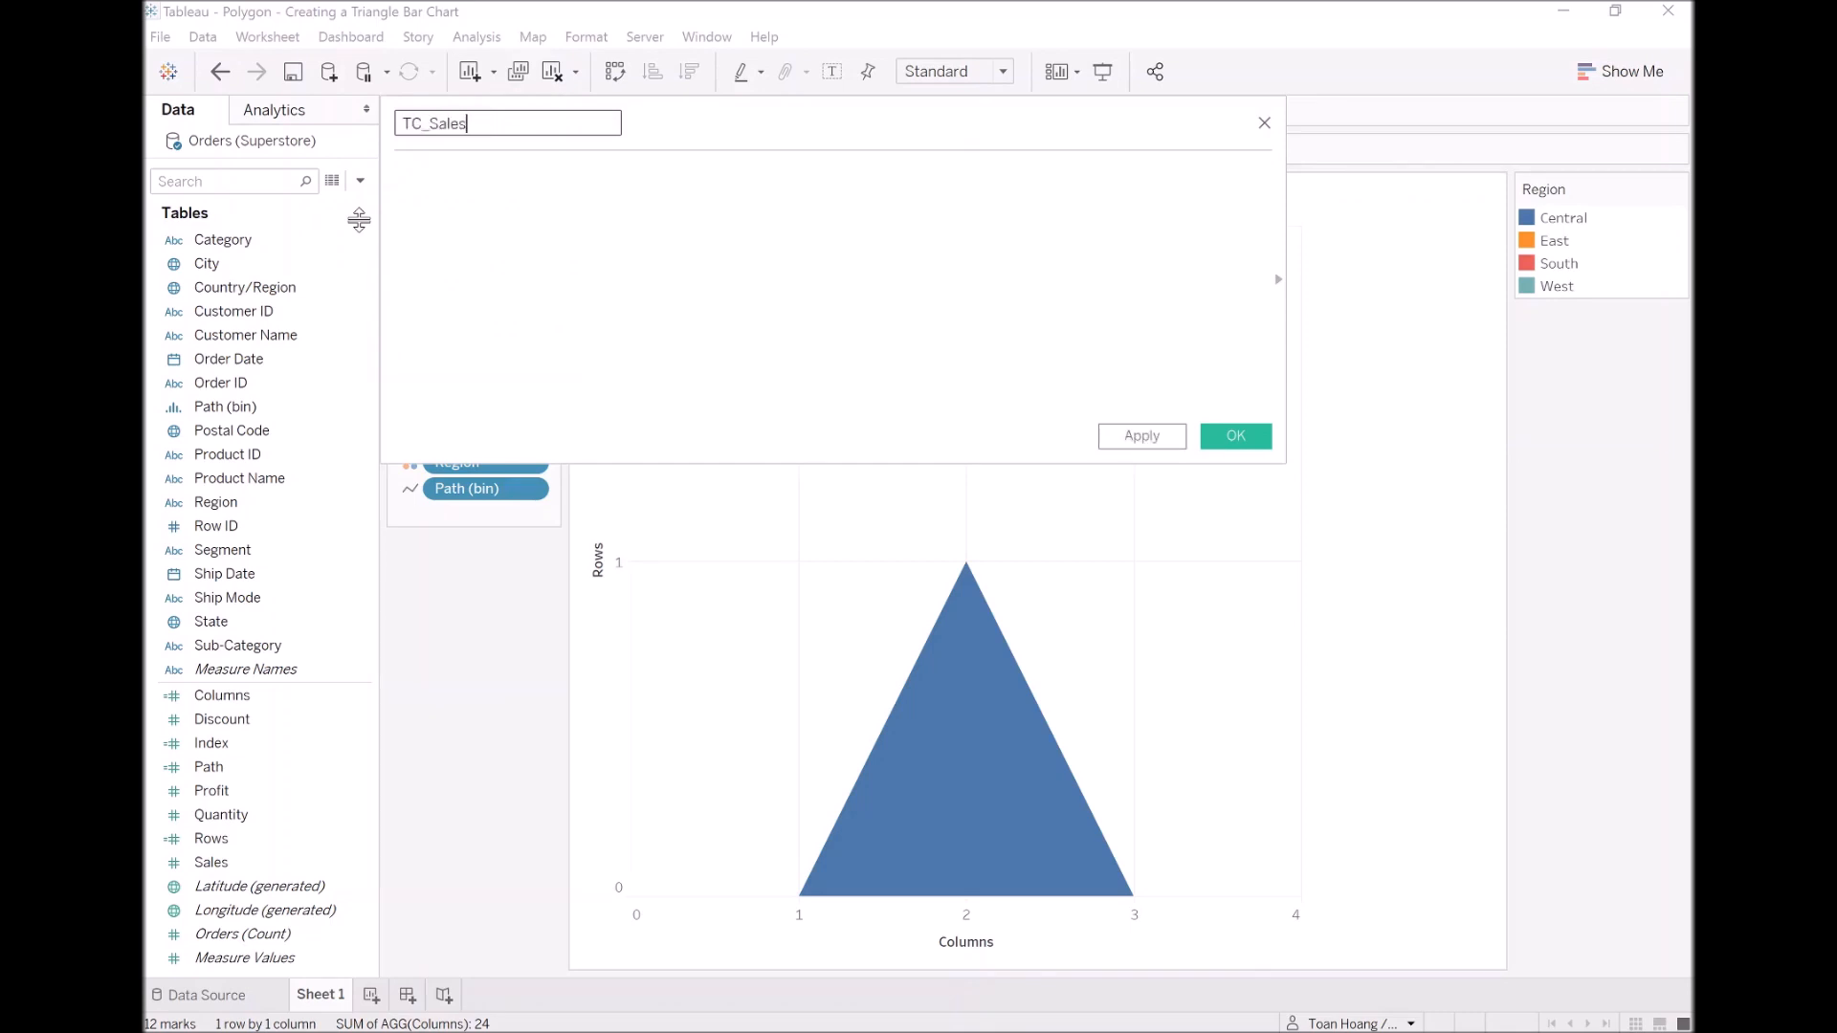
key(Tab)
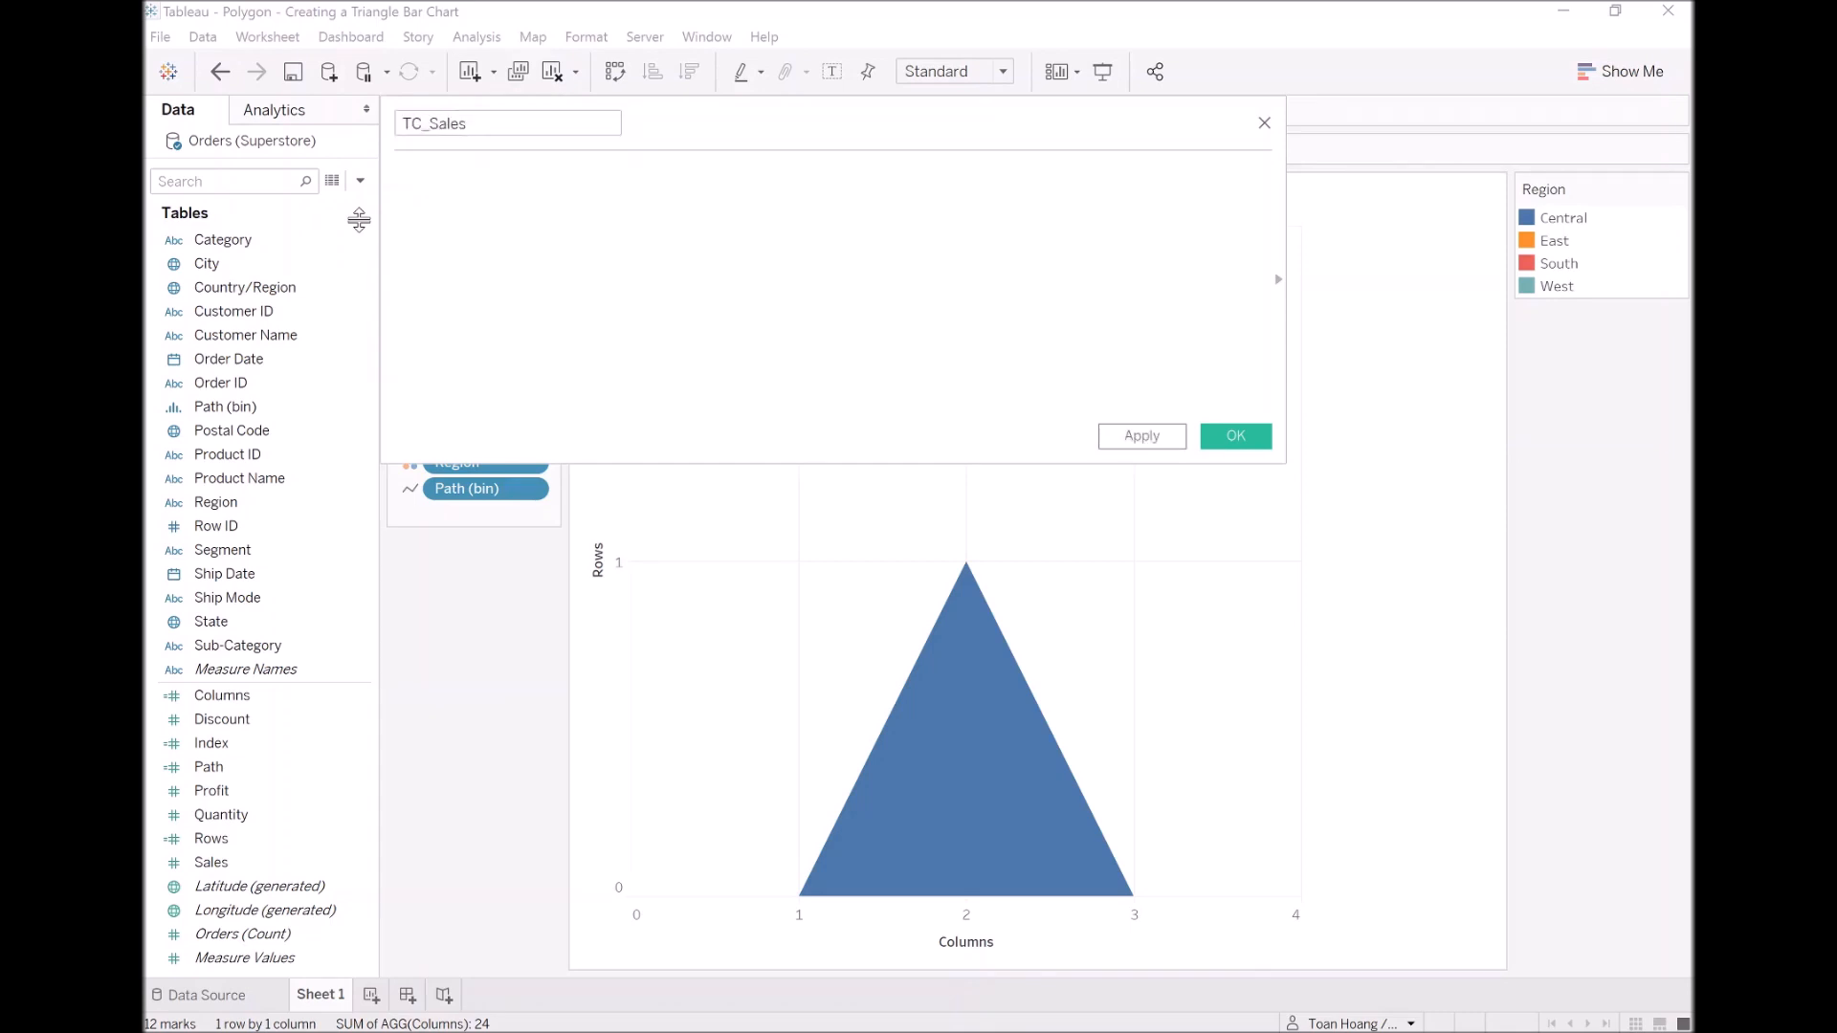
Step: Enter the TC_Sales formula WINDOW_SUM(SUM([Sales])) and save the field
text(window_sum)
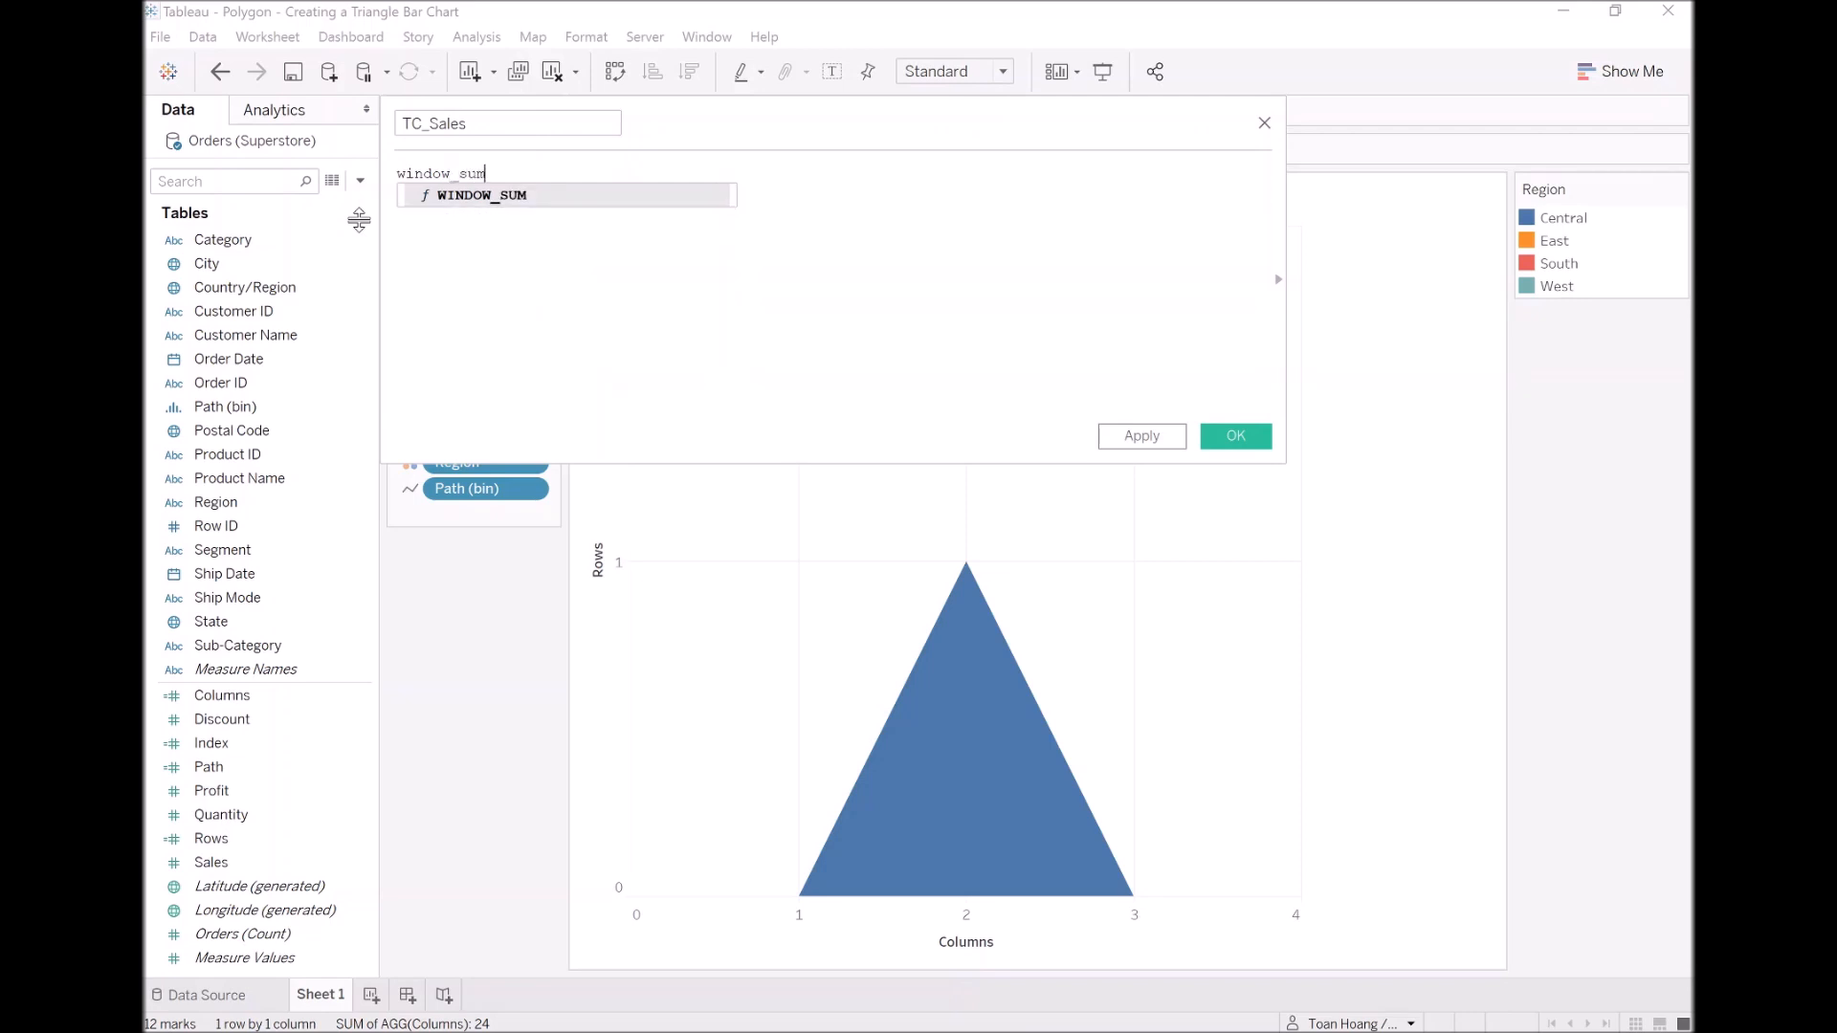
key(Return)
text(sum)
key(Return)
text(sa)
key(Return)
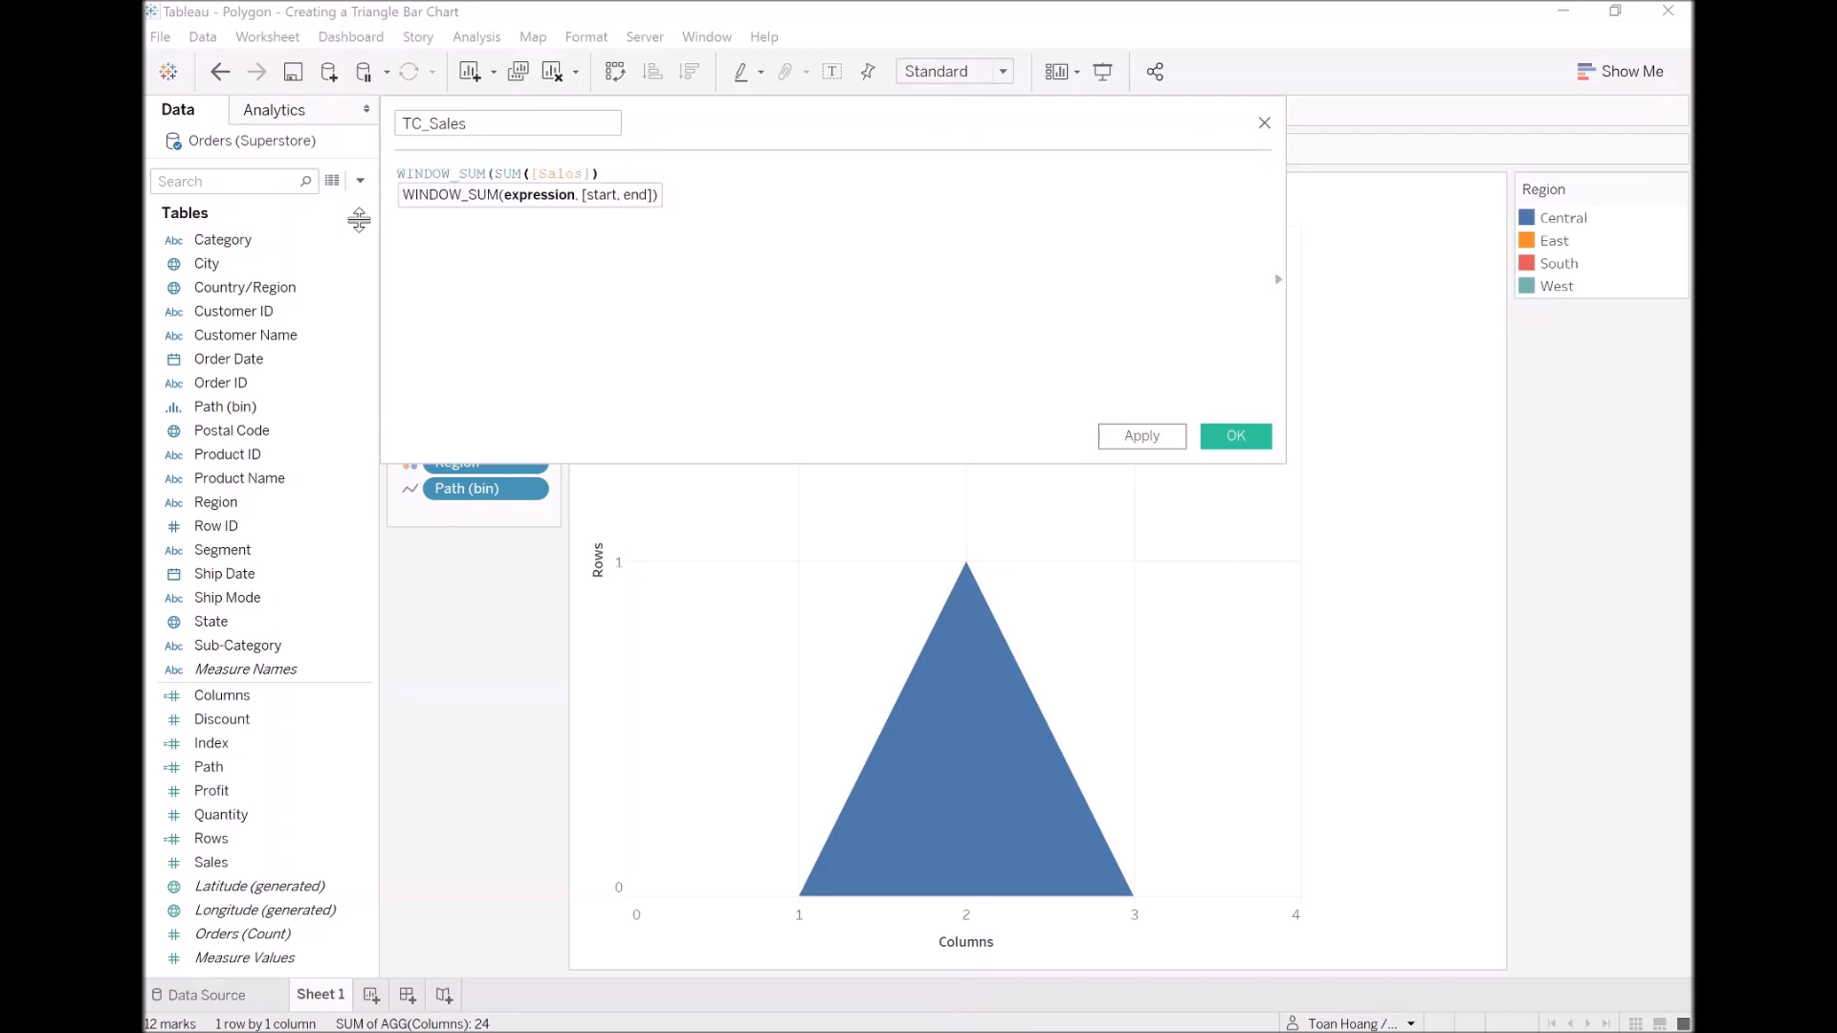
text())
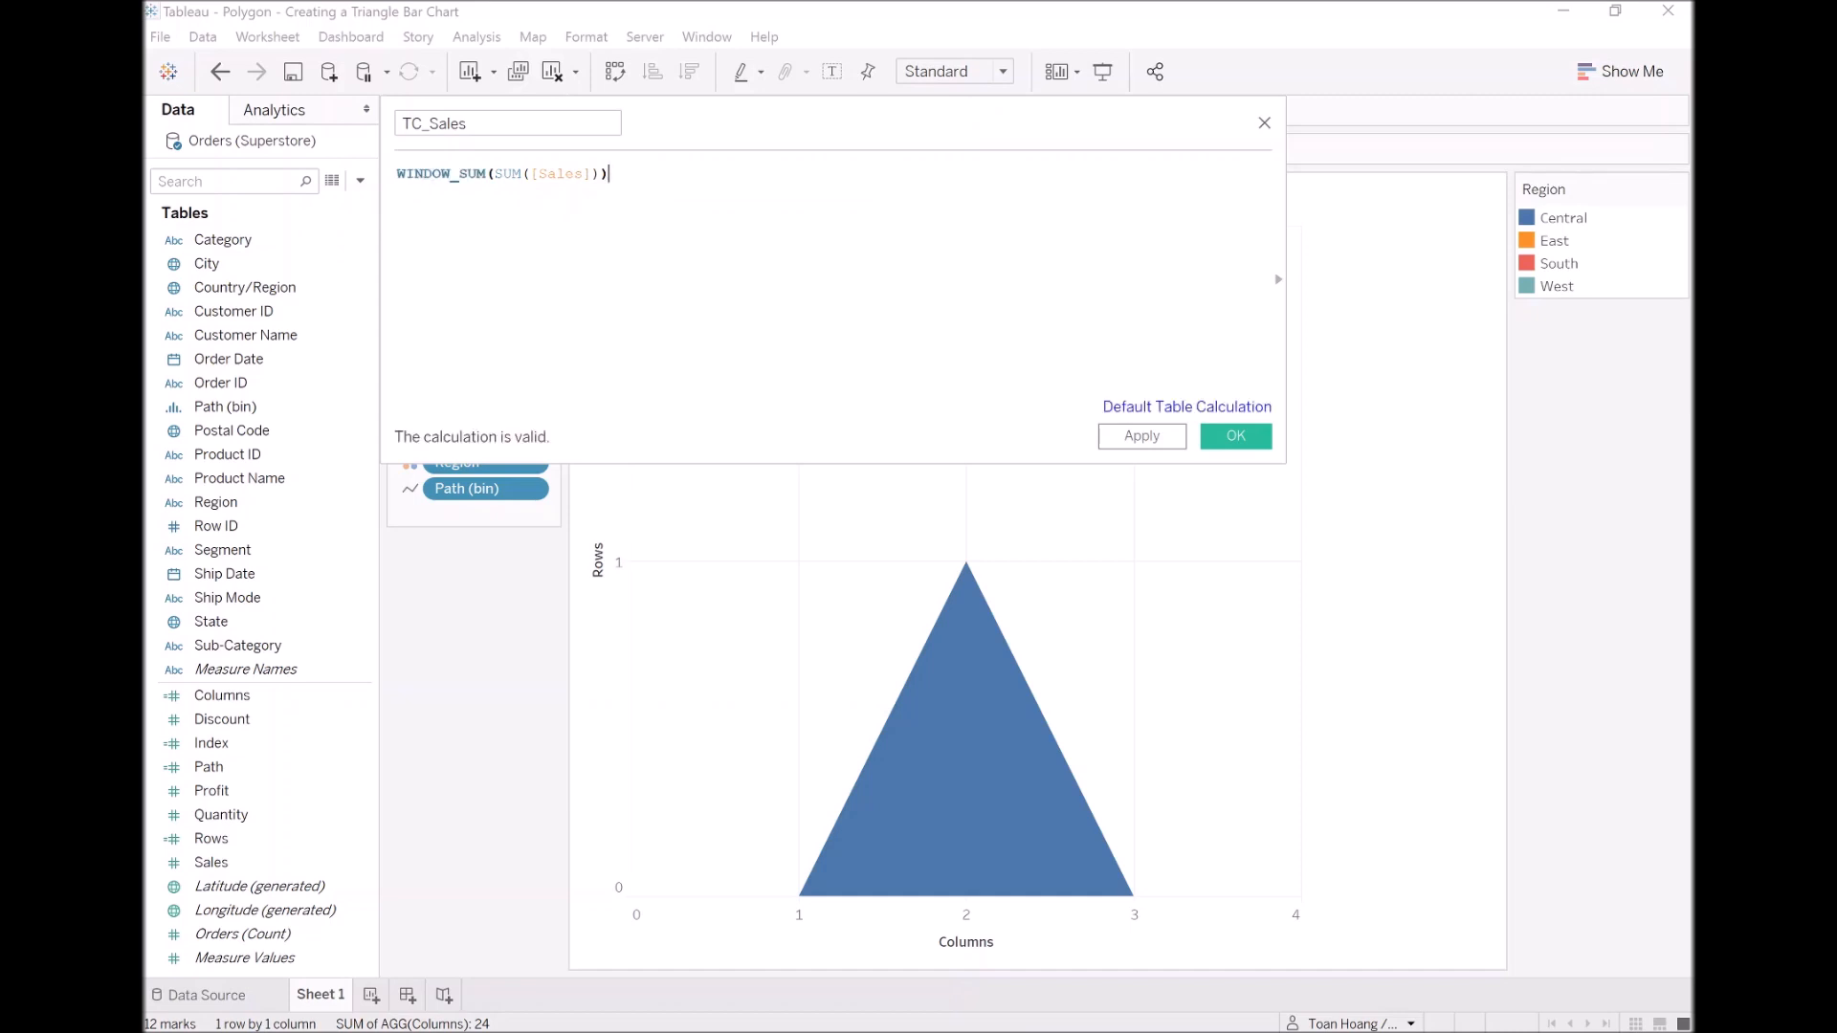
click(1235, 436)
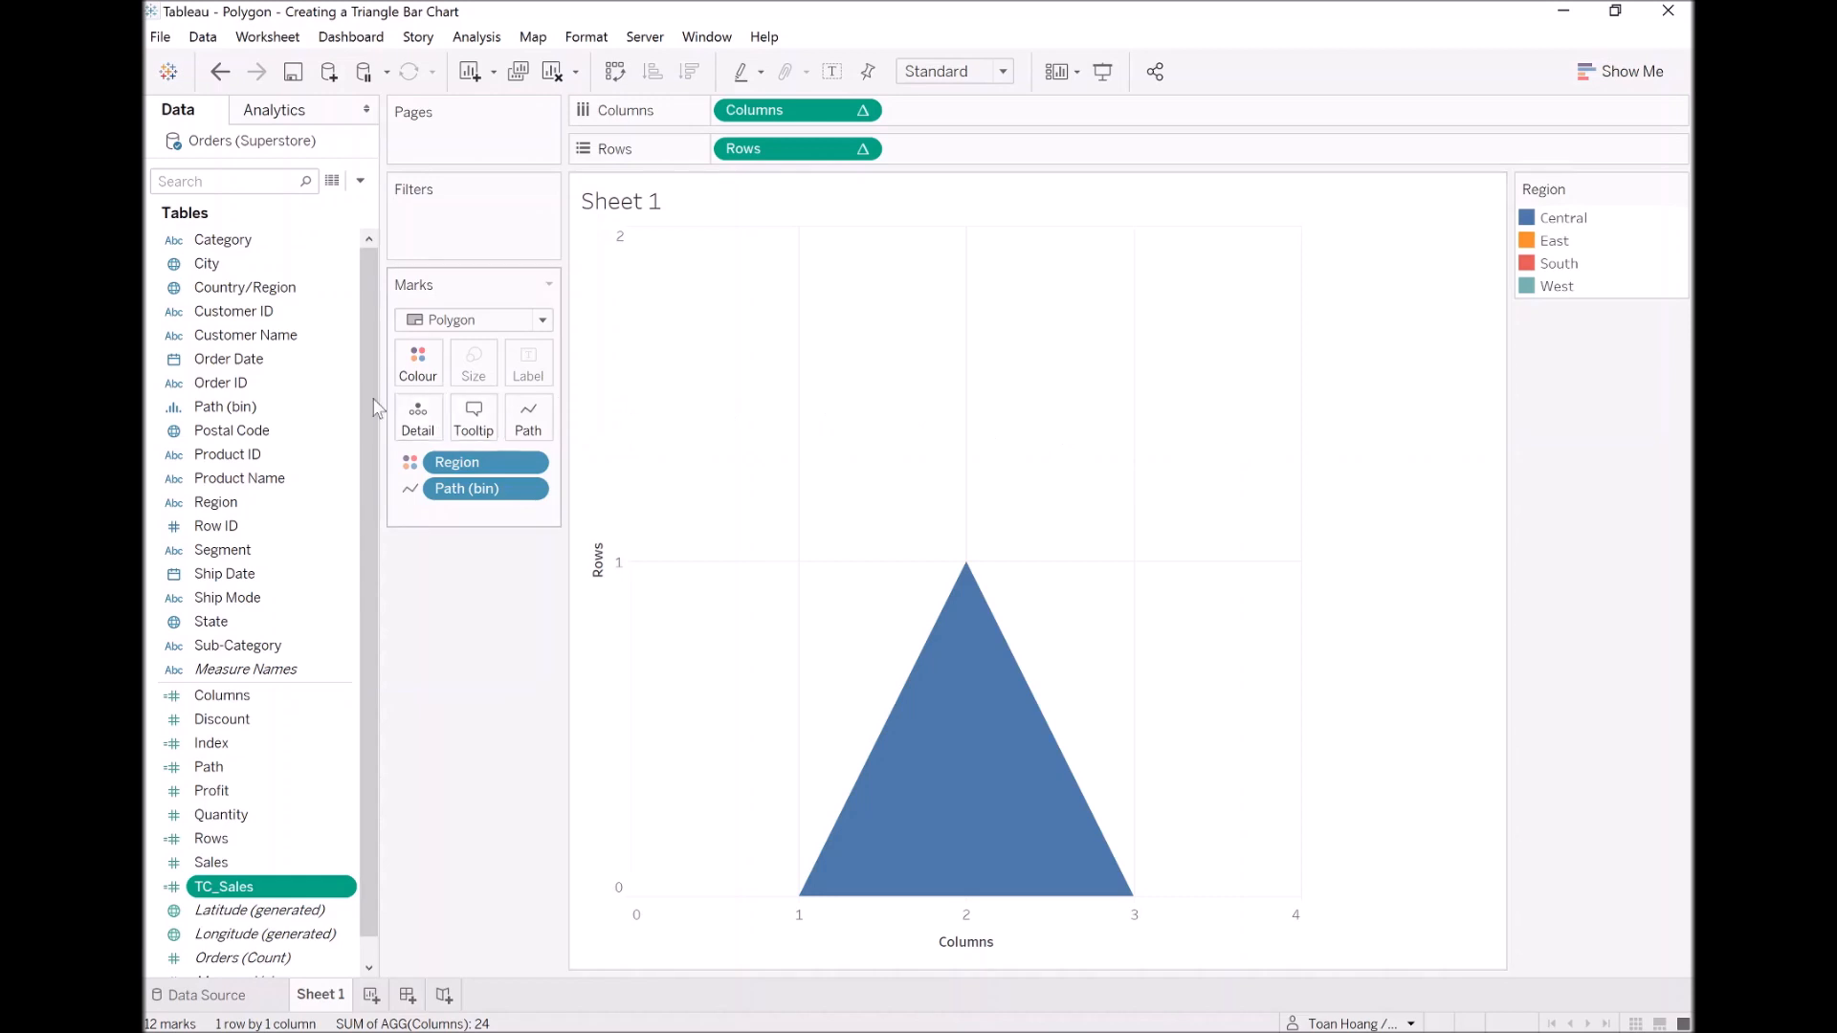
Step: Edit the Rows calculated field to return [TC_Sales] instead of 1 when the index equals 2, and save it
right_click(270, 836)
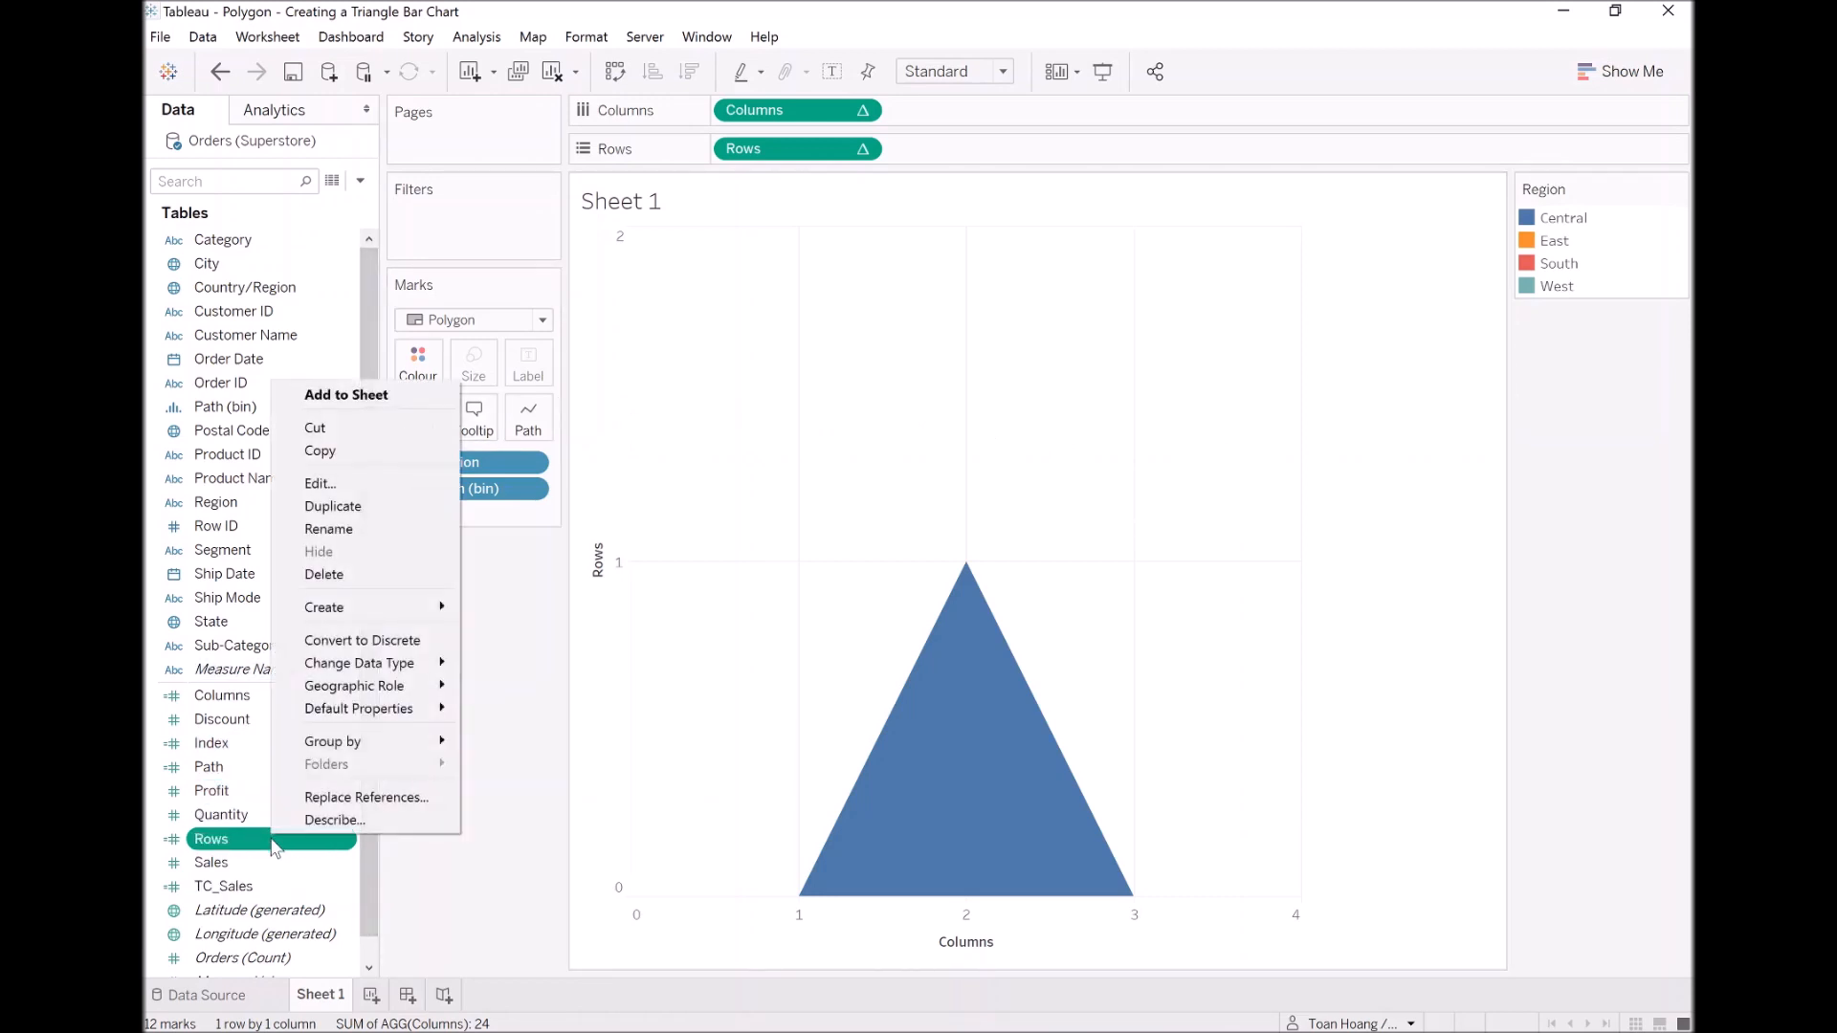
click(359, 485)
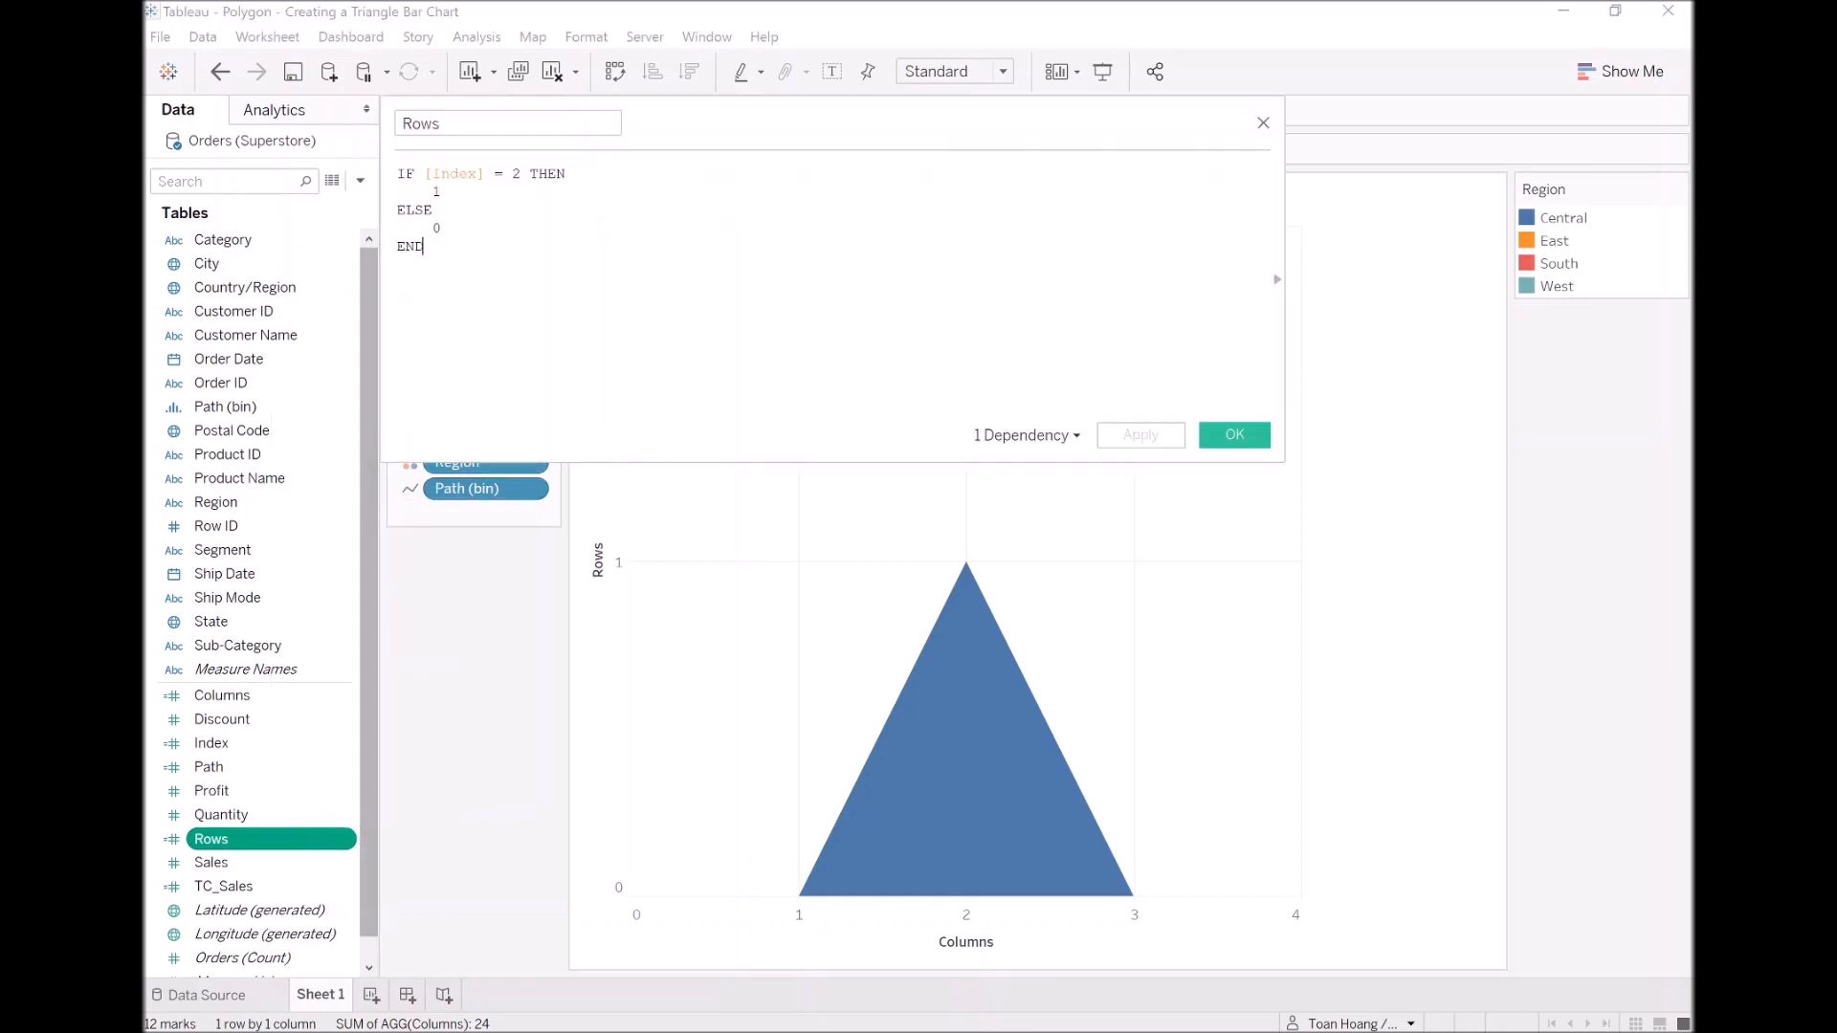
key(BackSpace)
text([TC_Sales])
key(Return)
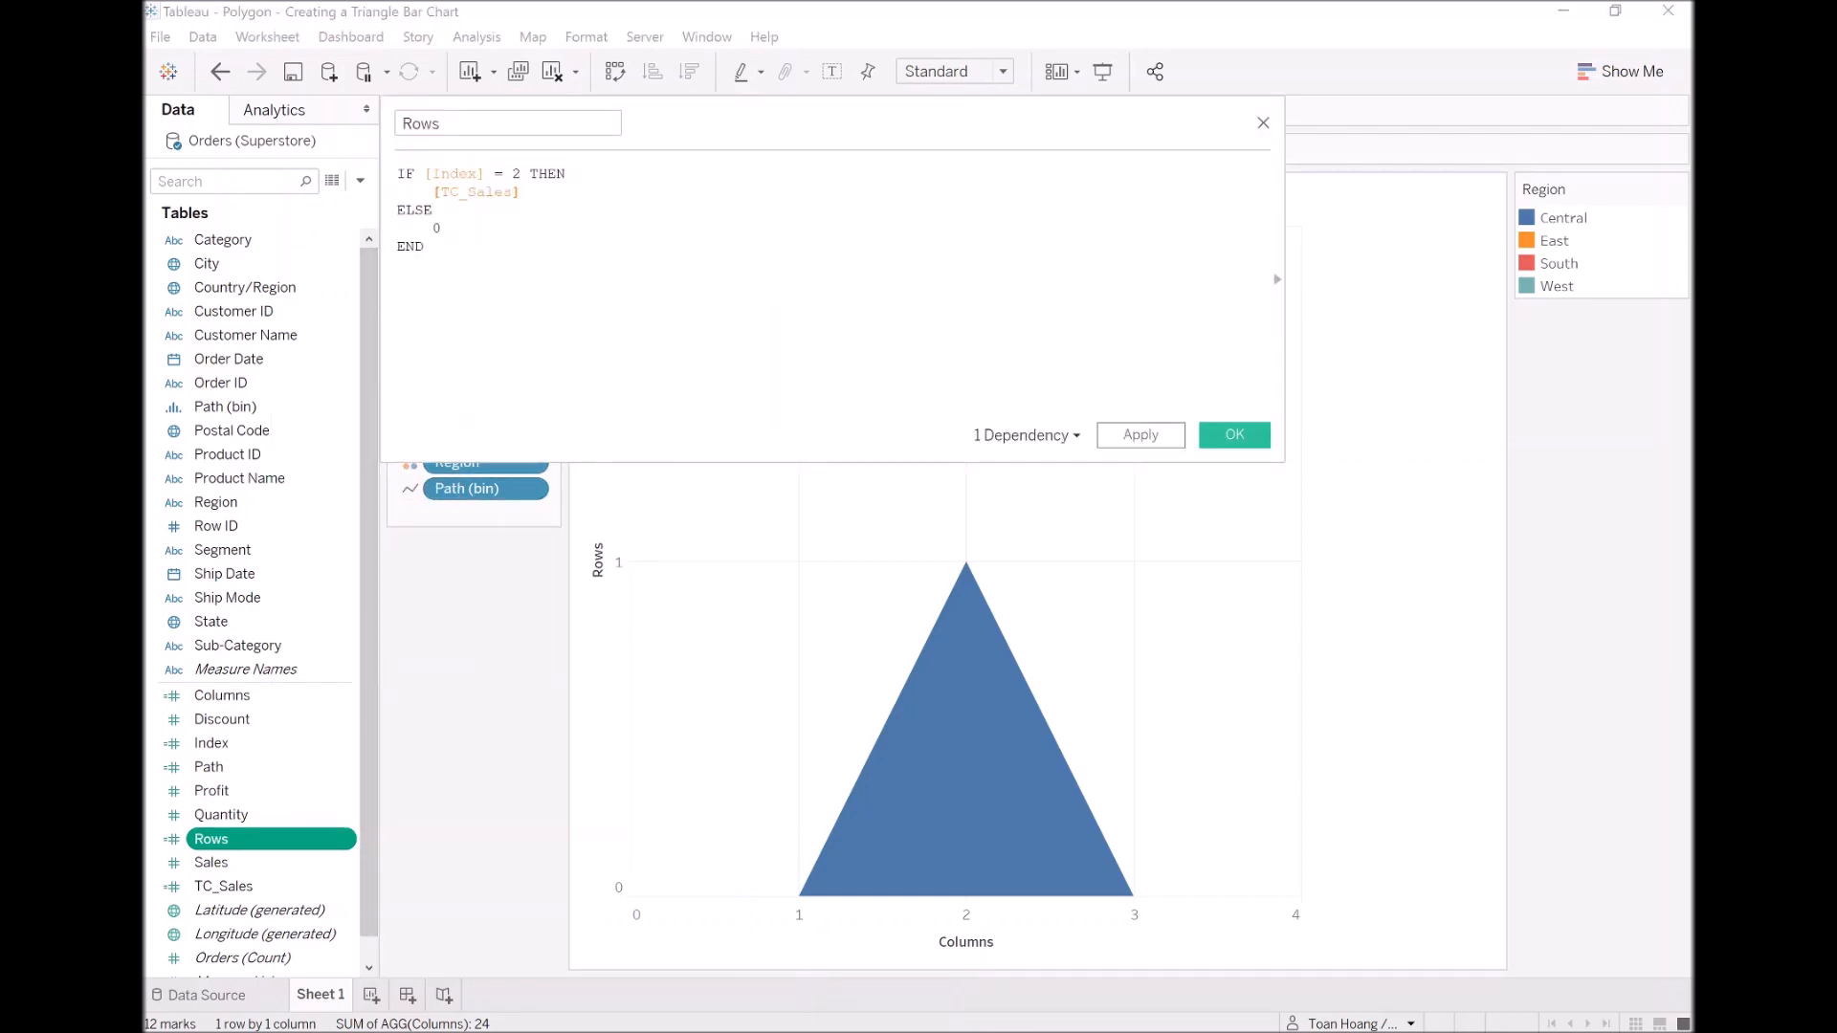
click(1204, 435)
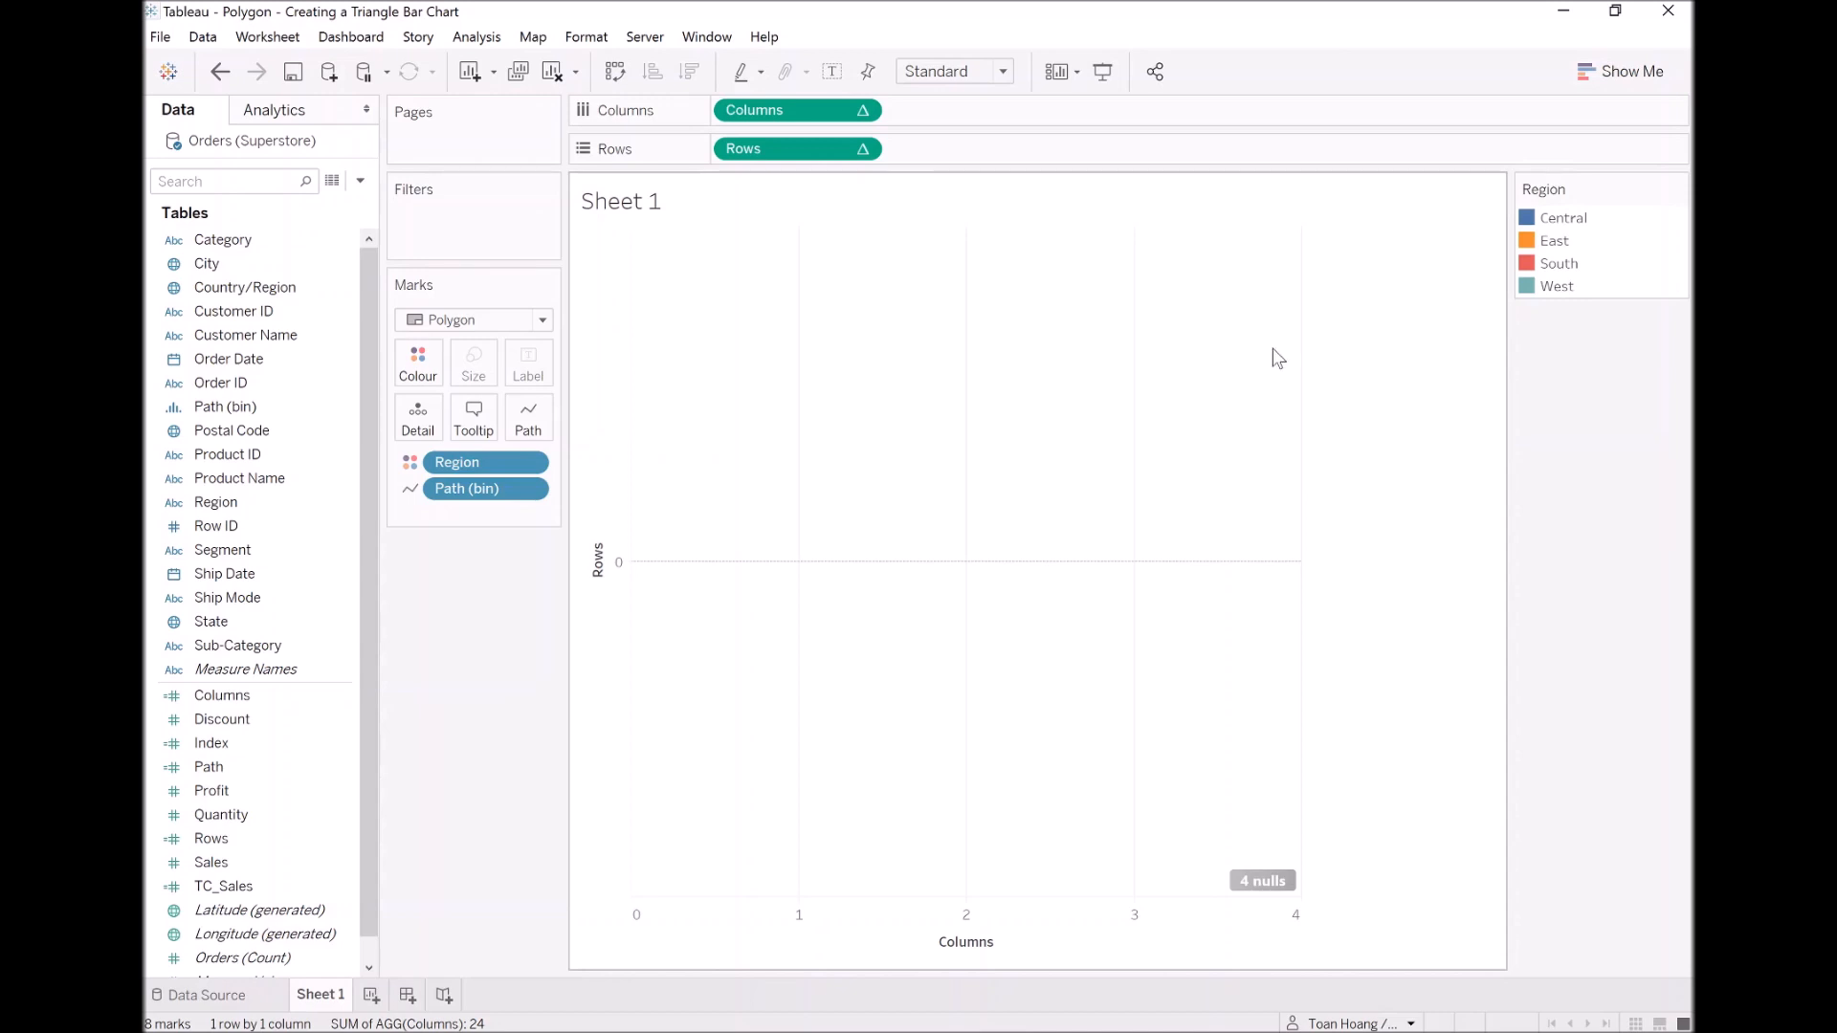
Step: Reapply Path (bin) as the compute-using dimension for the Columns field and for the edited Rows field
right_click(804, 111)
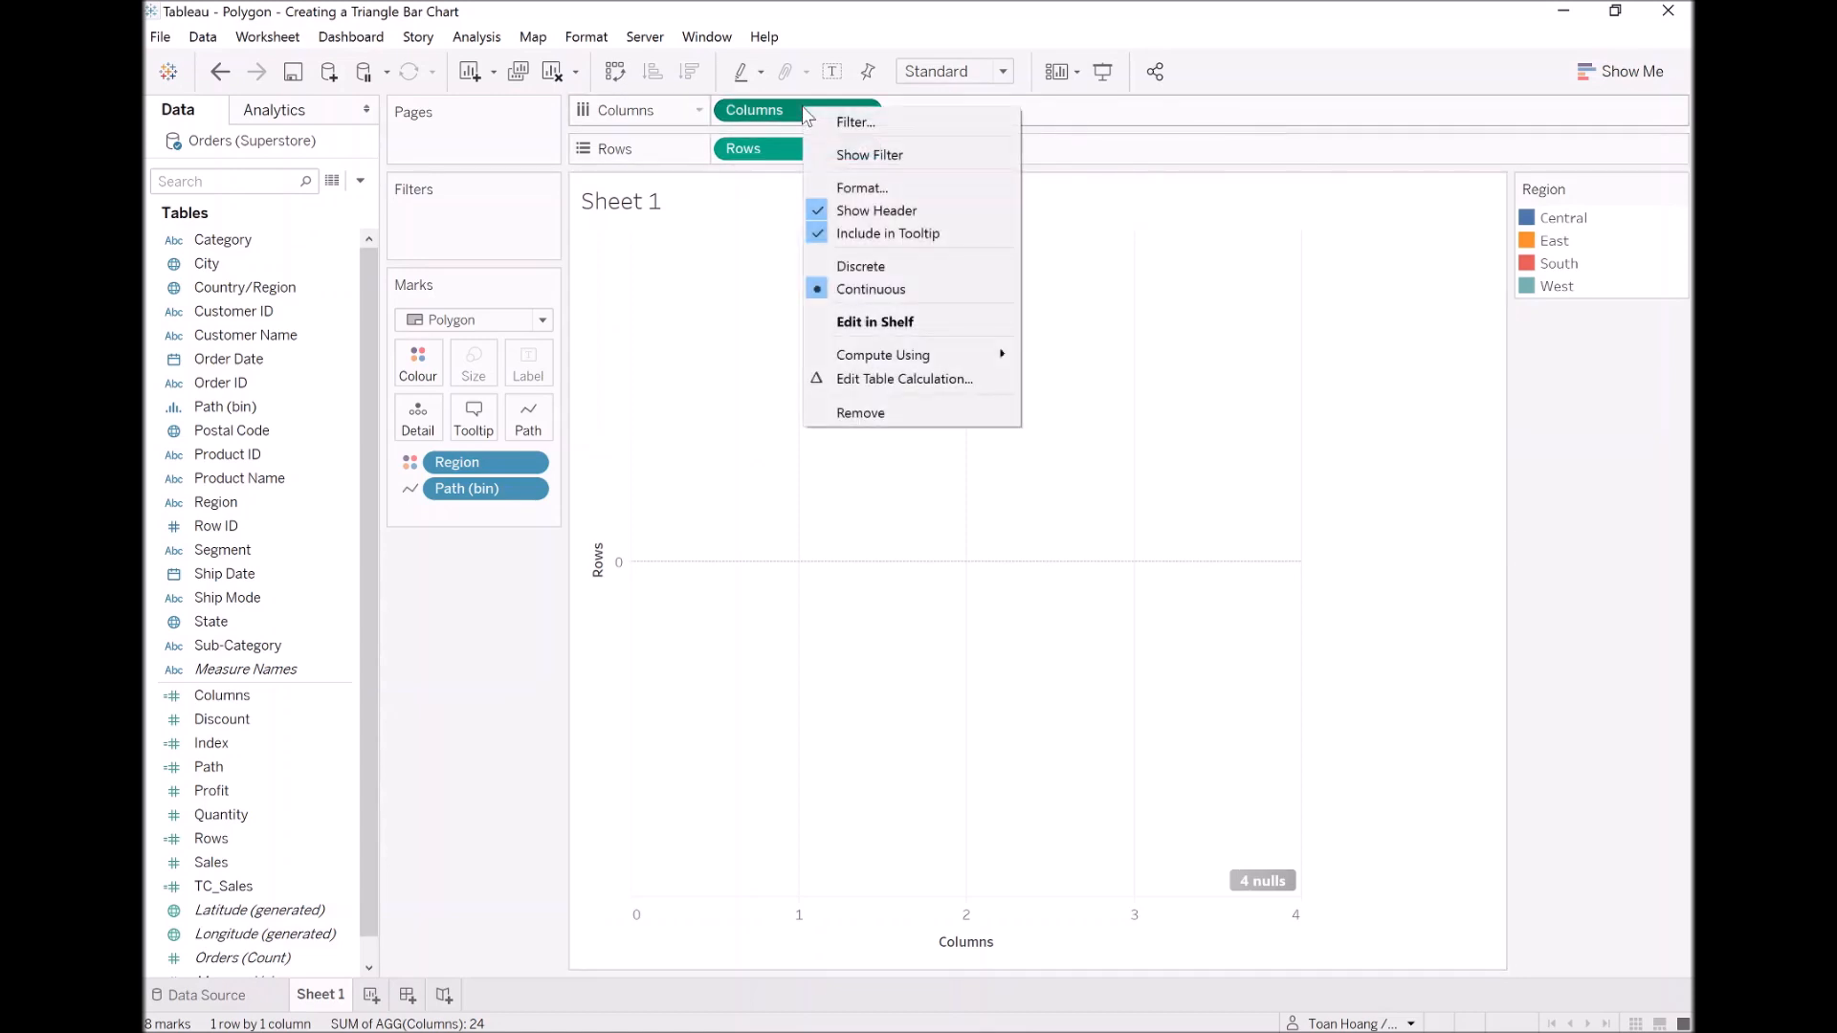
mouse_move(960, 362)
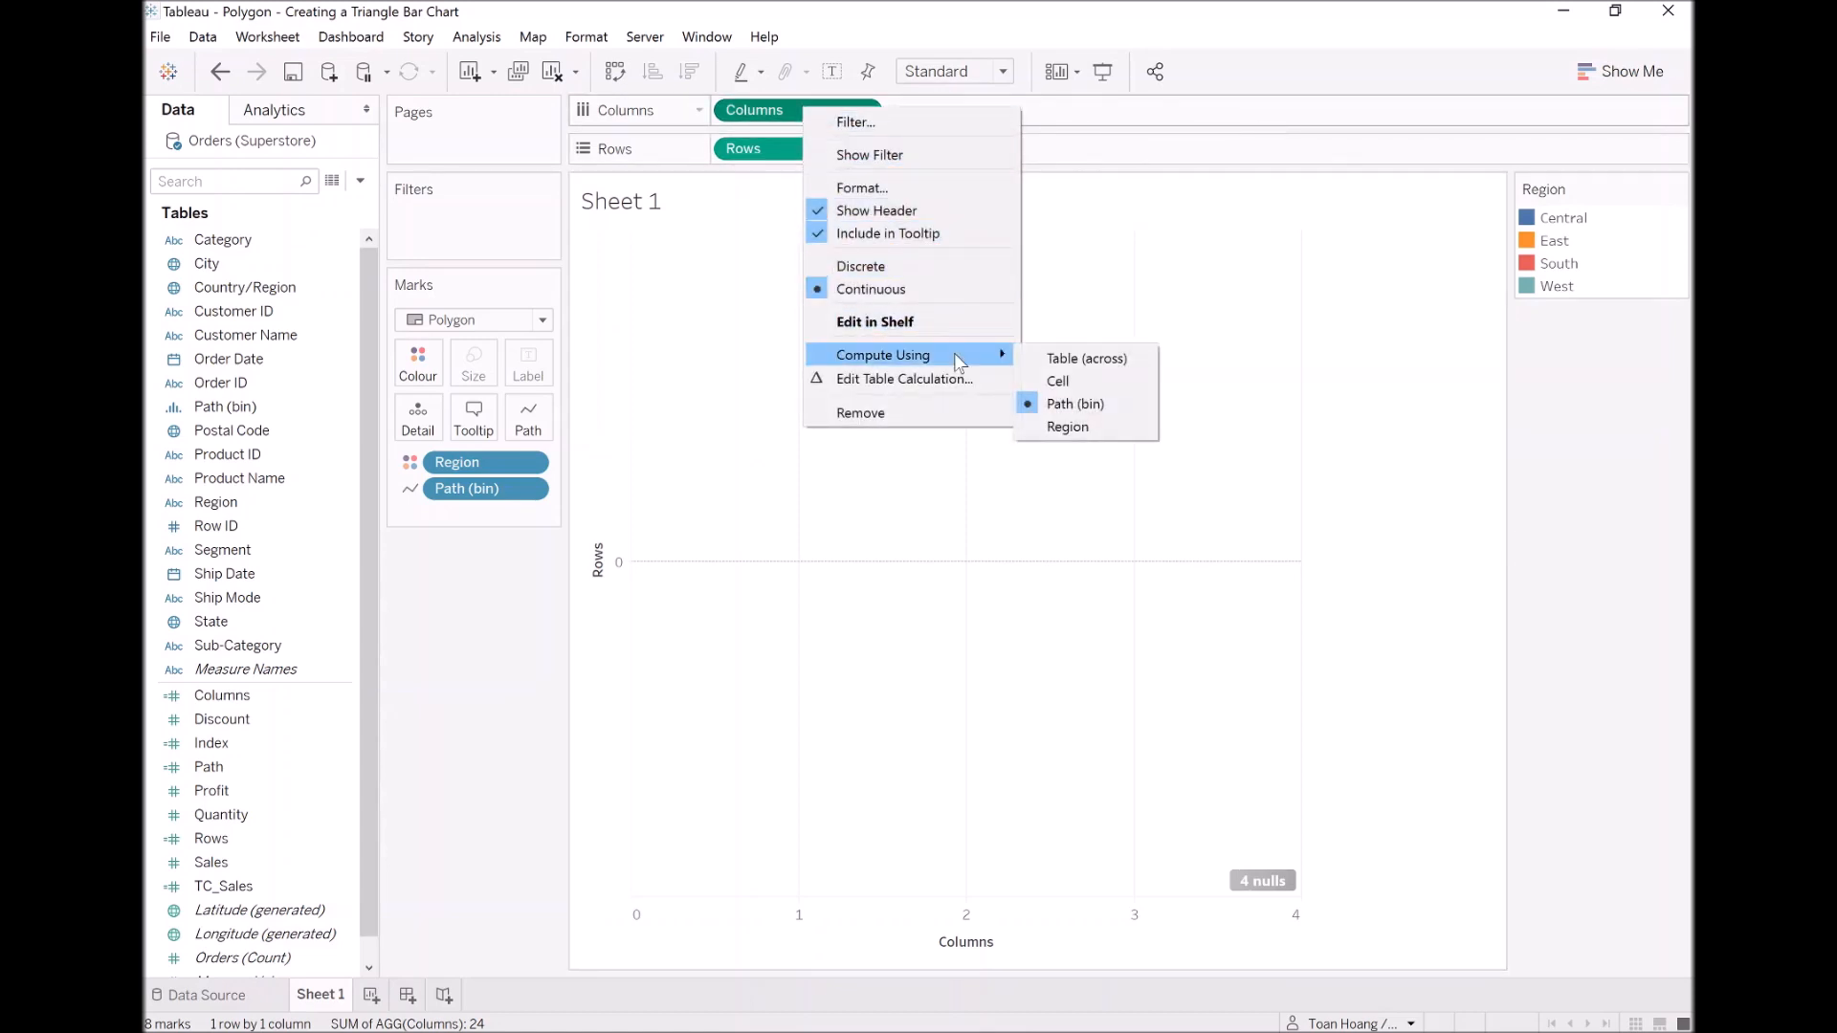
click(1070, 401)
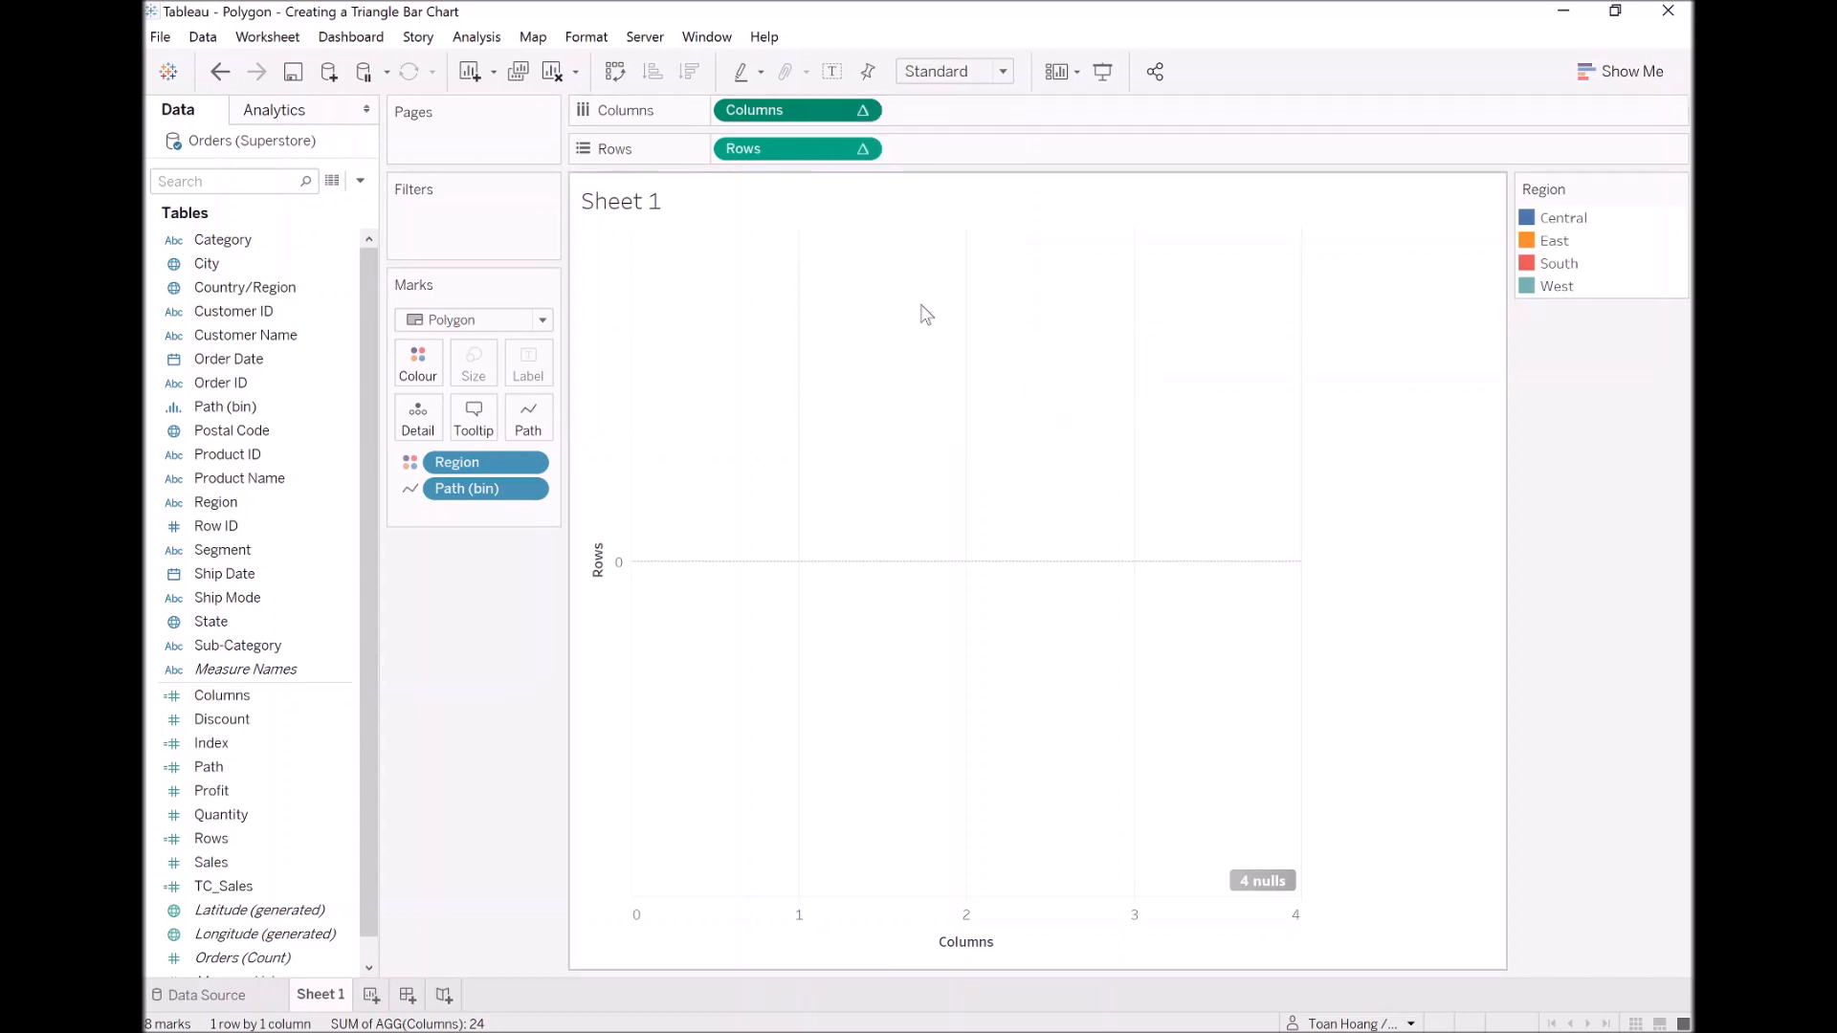
right_click(791, 153)
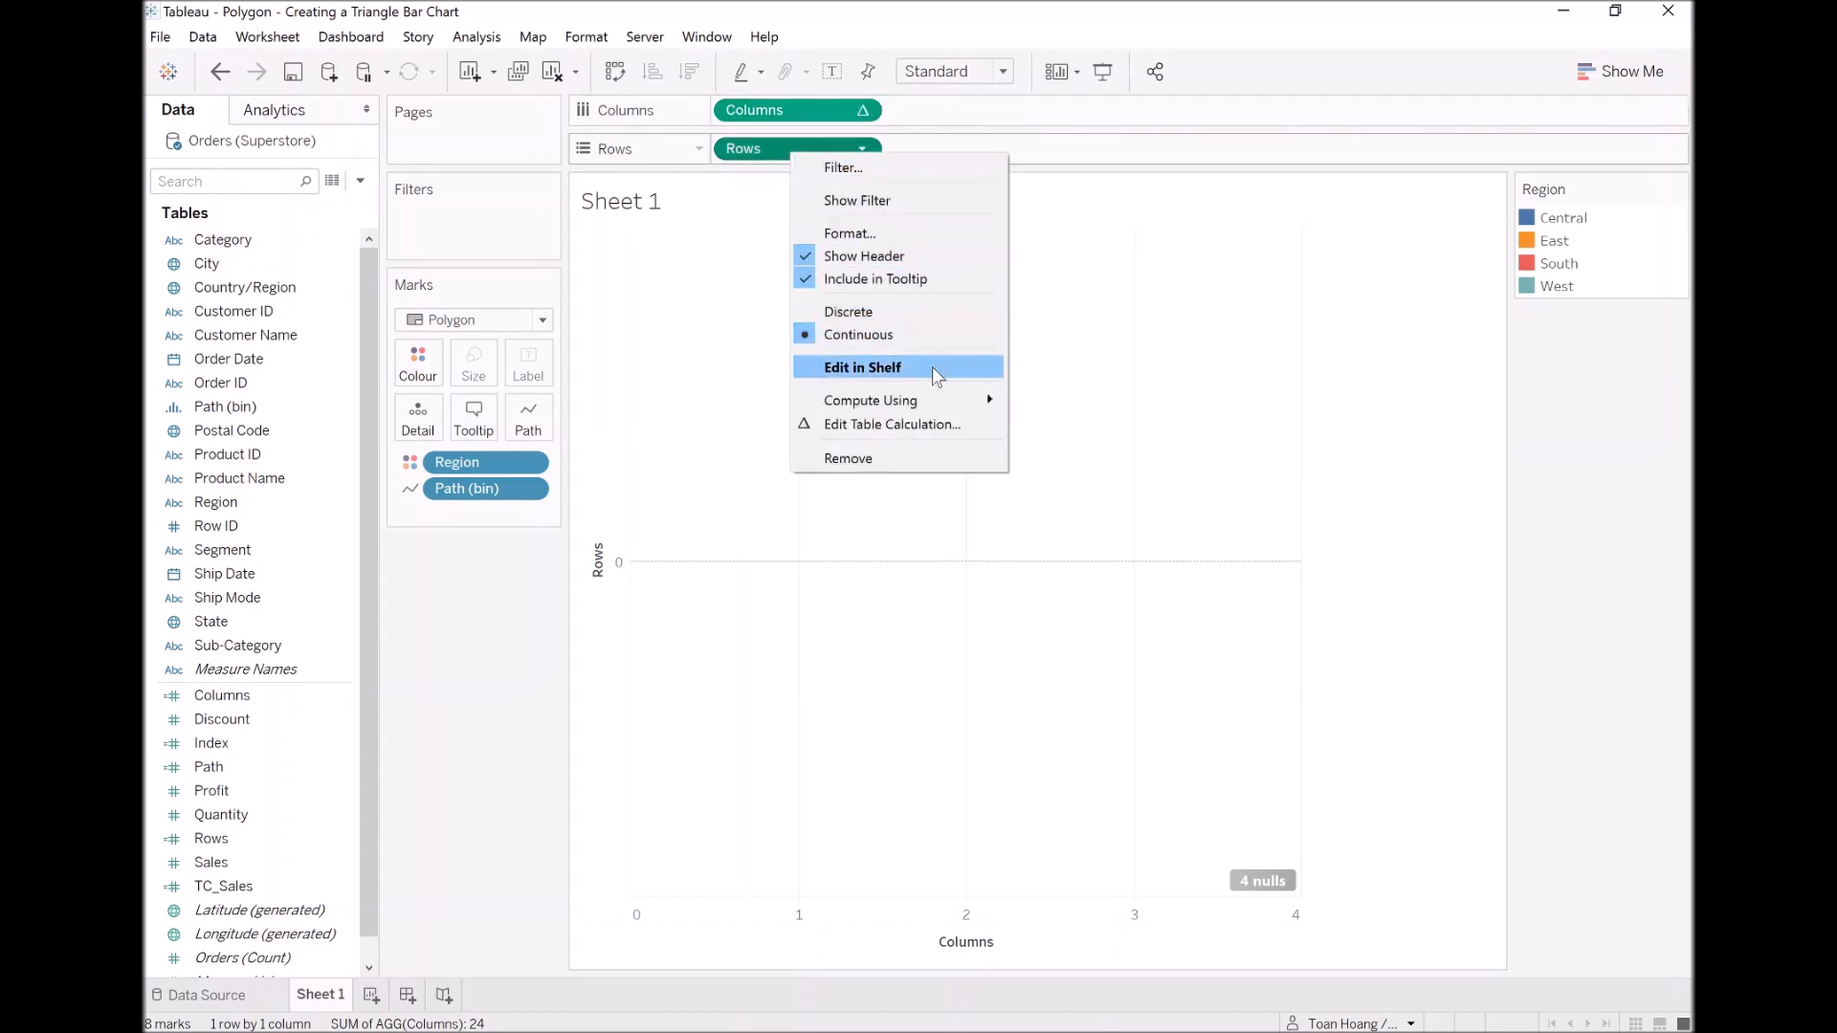
mouse_move(933, 402)
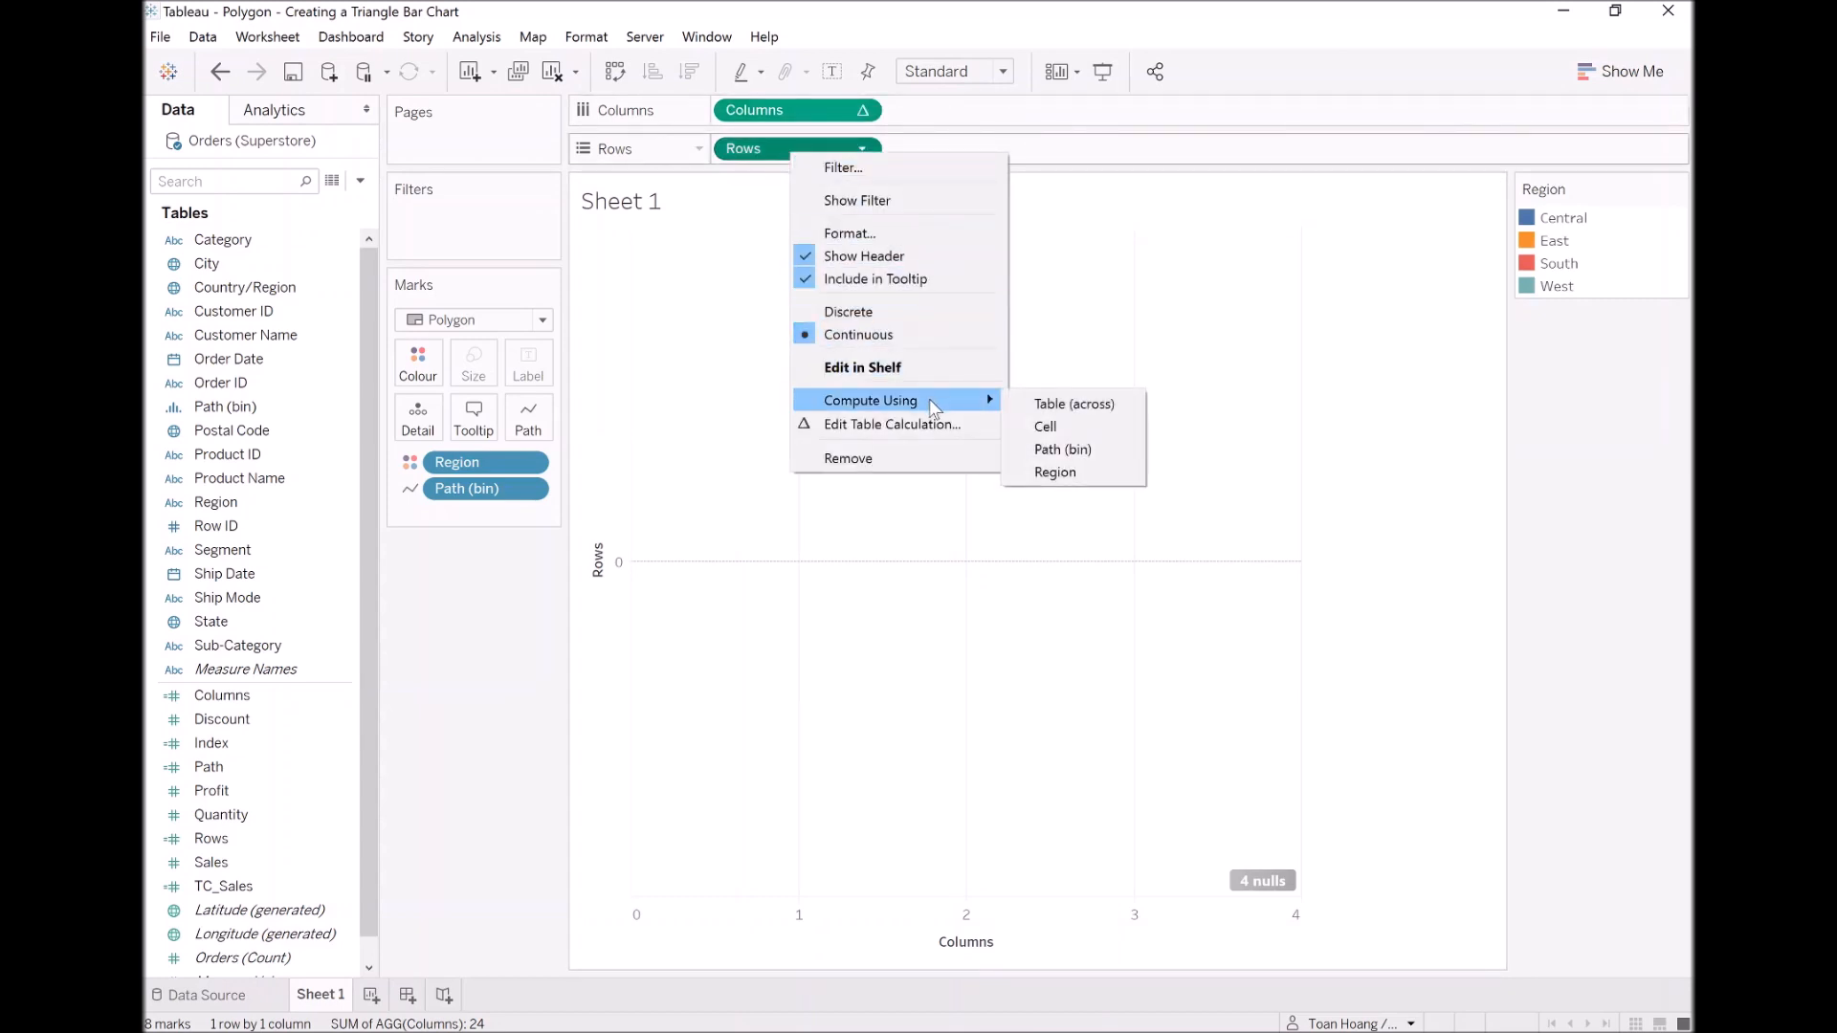
click(1089, 448)
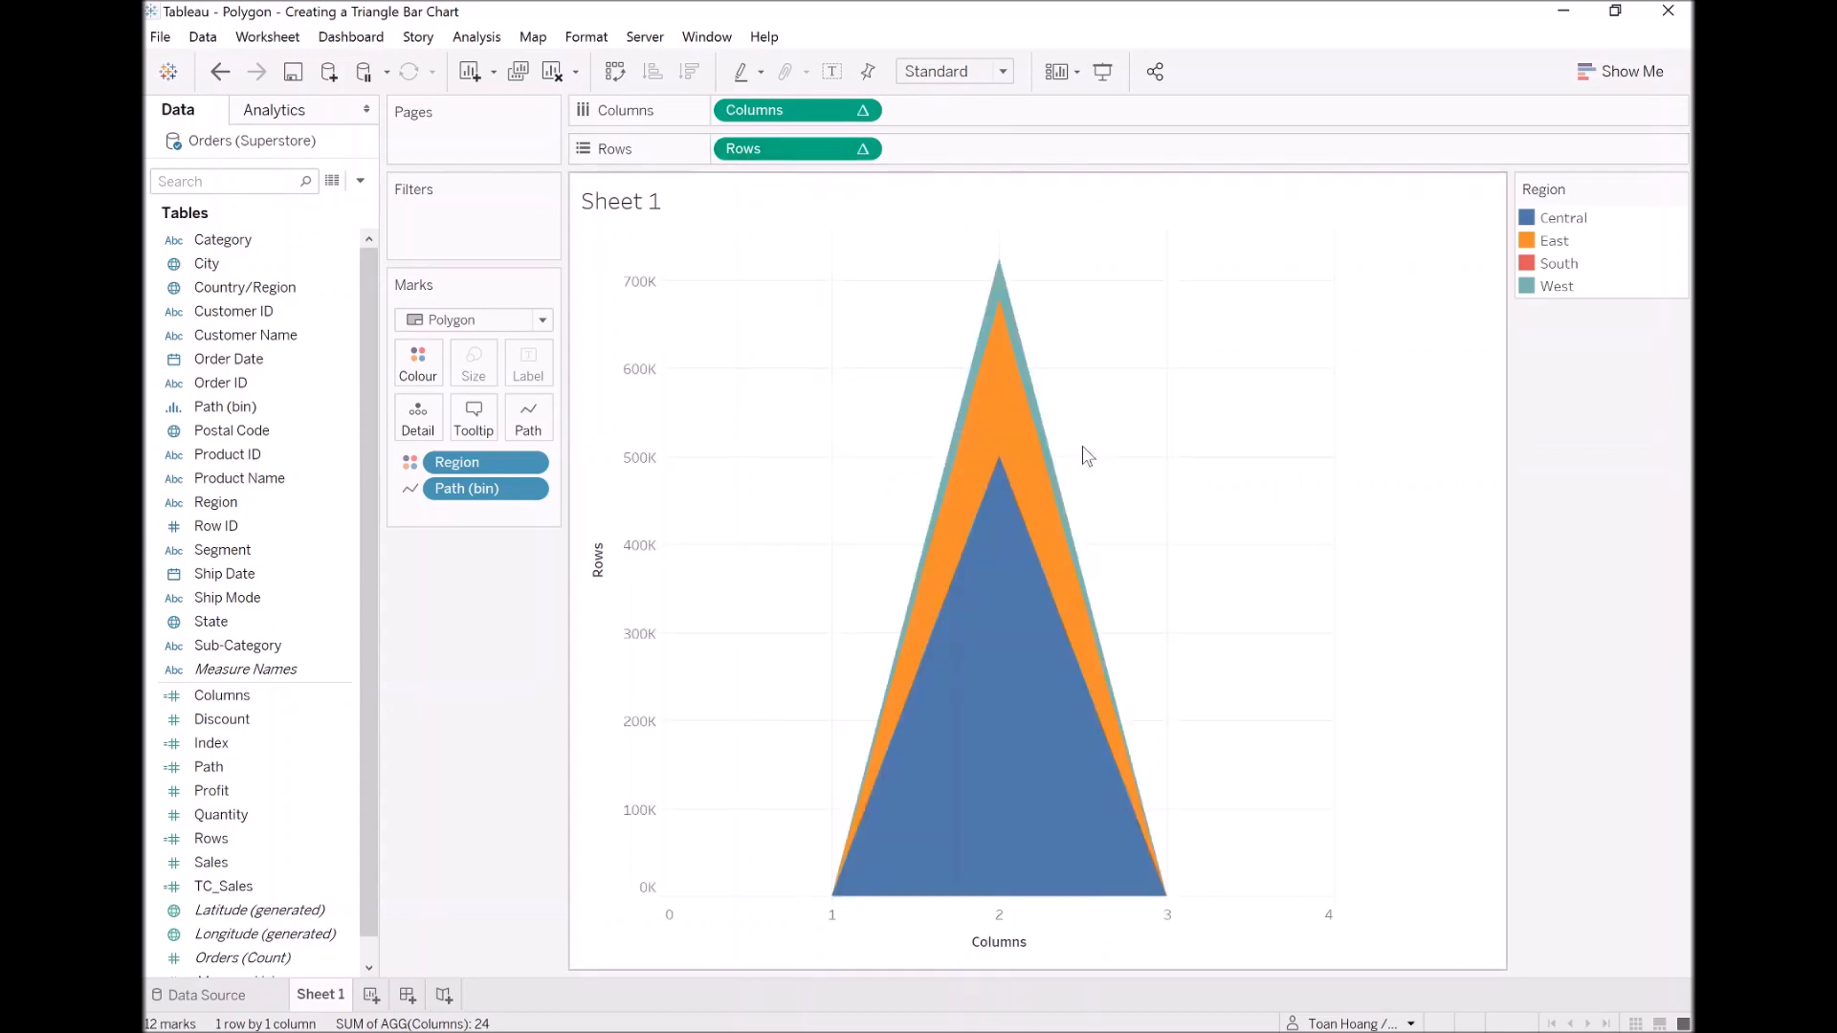
Step: Highlight the regions one by one in the colour legend and inspect the tooltip at the triangles' peak to compare their heights
click(1555, 286)
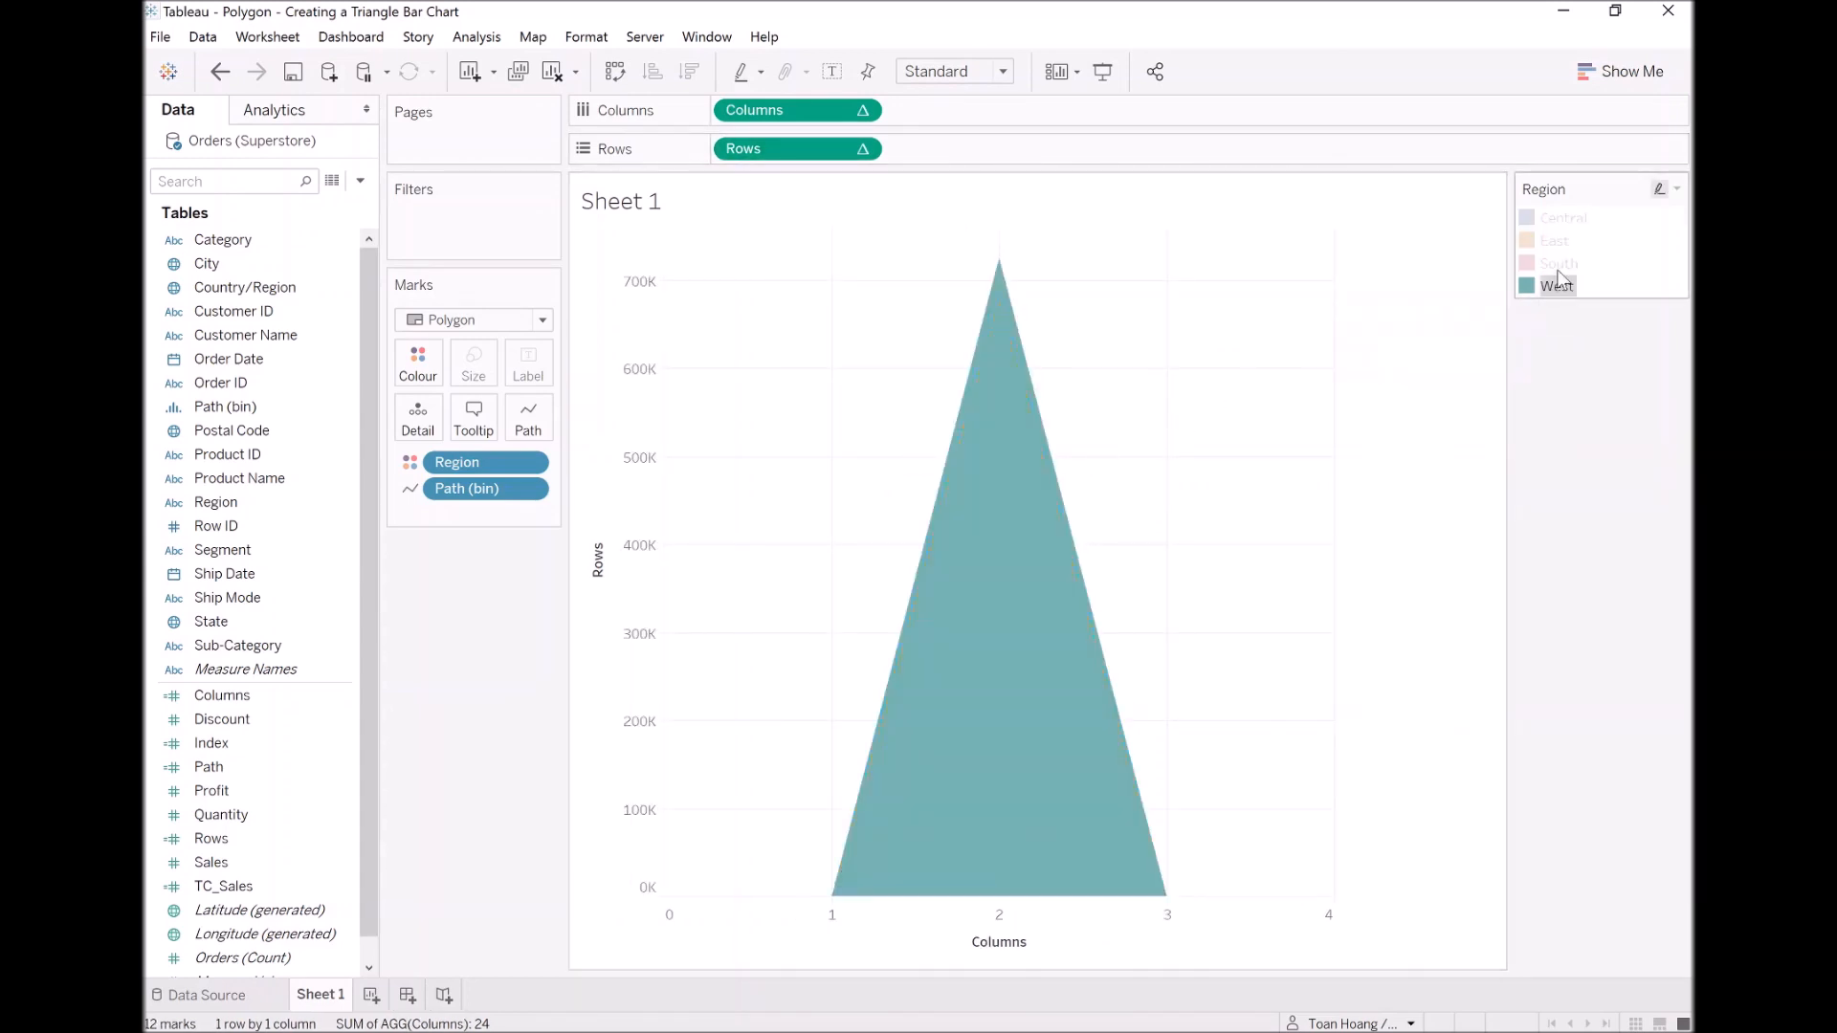
click(1559, 263)
click(1558, 240)
click(1564, 218)
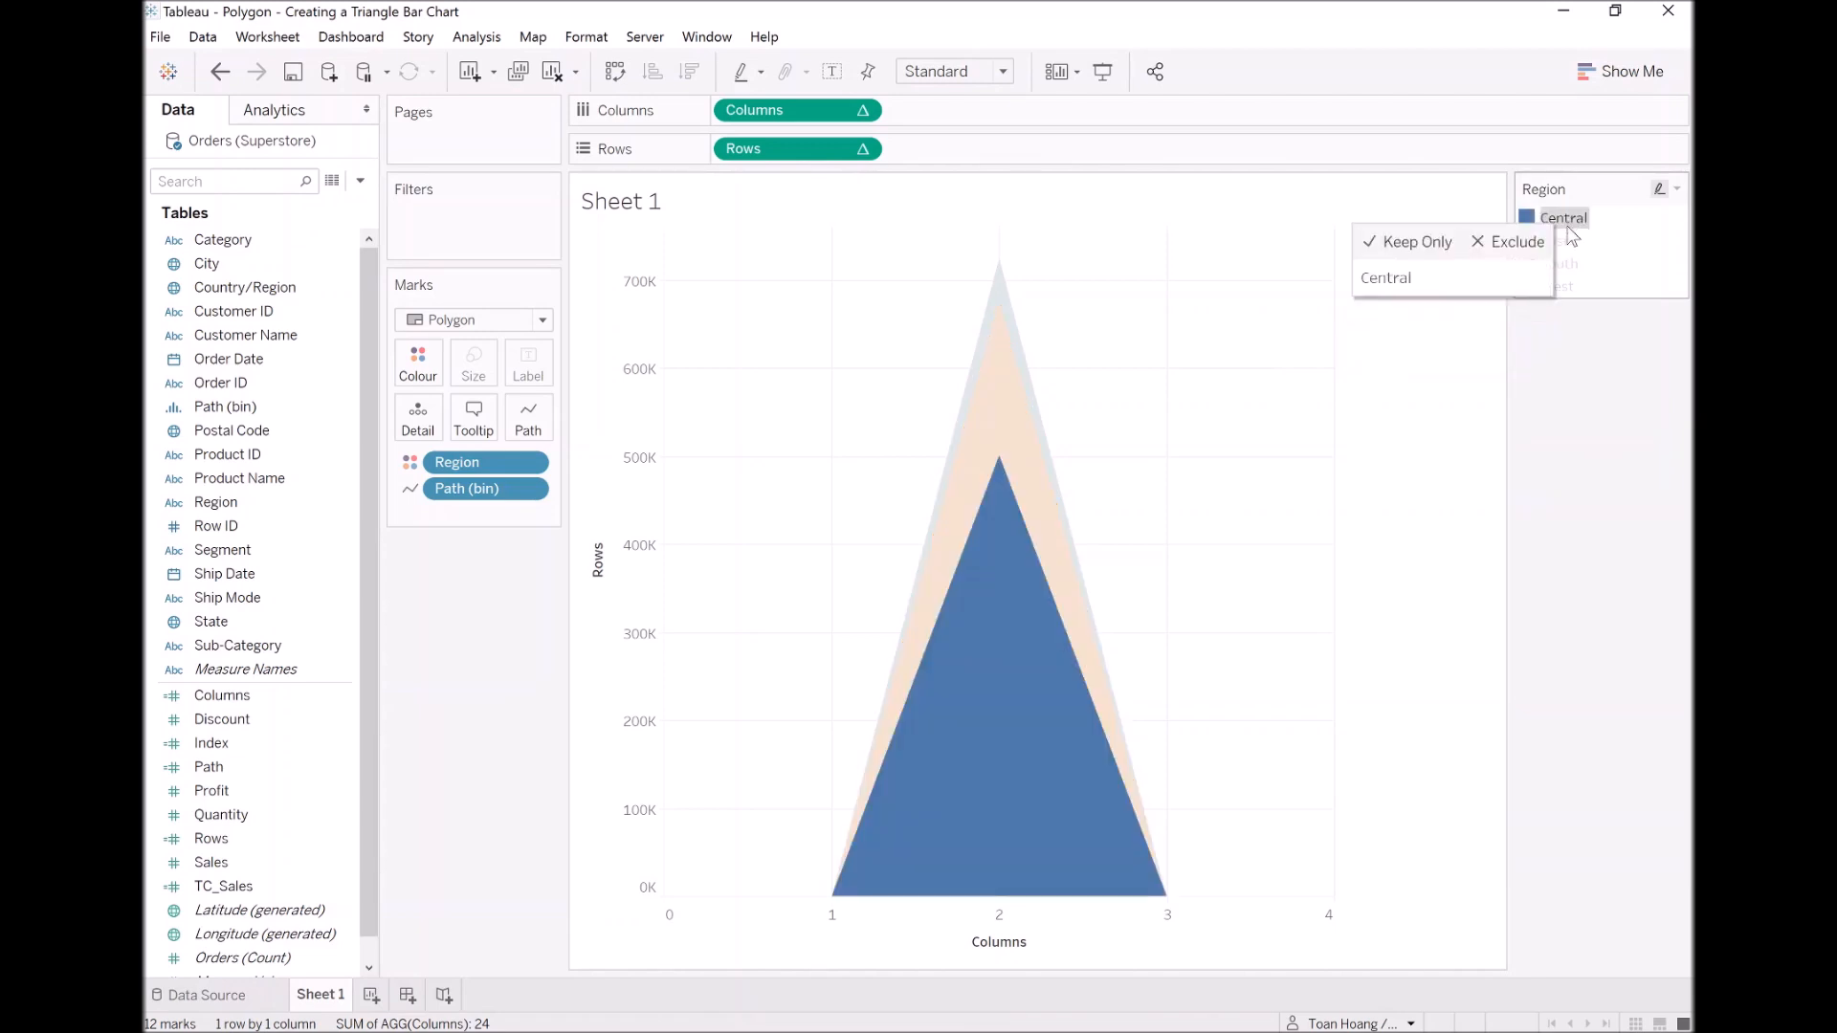
click(1570, 241)
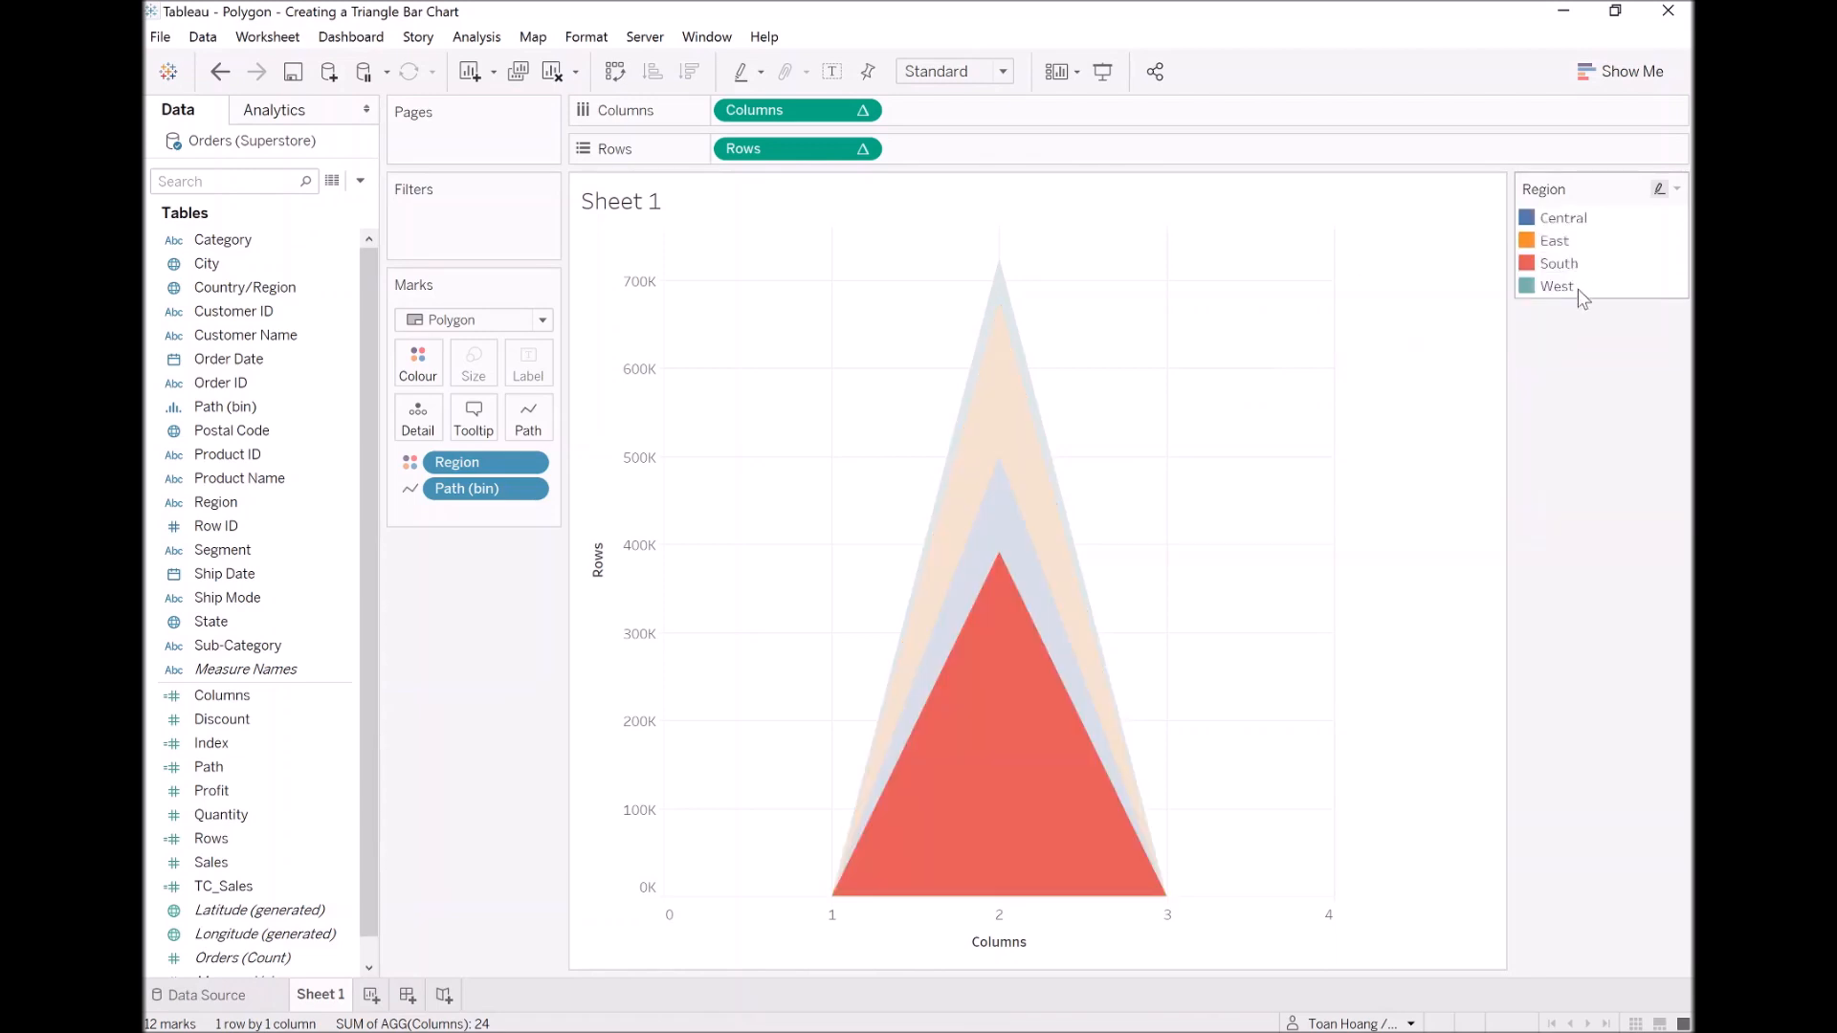
mouse_move(1001, 277)
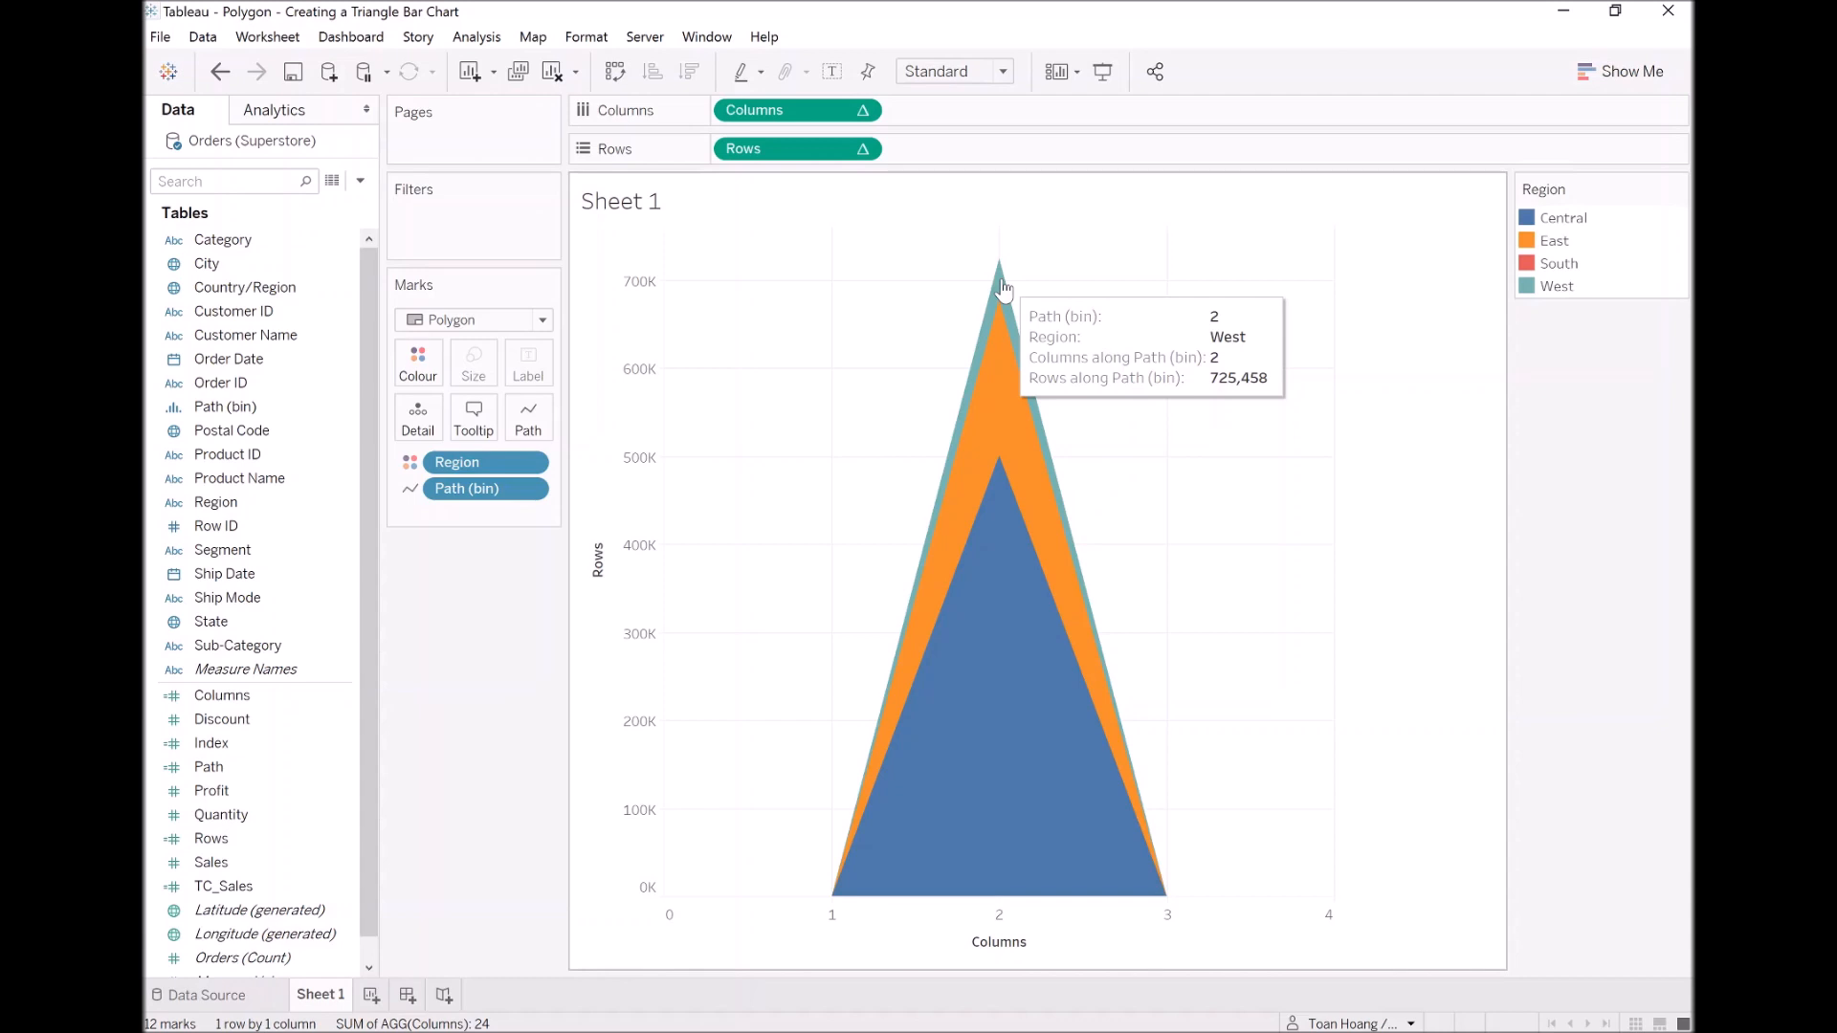
mouse_move(1023, 615)
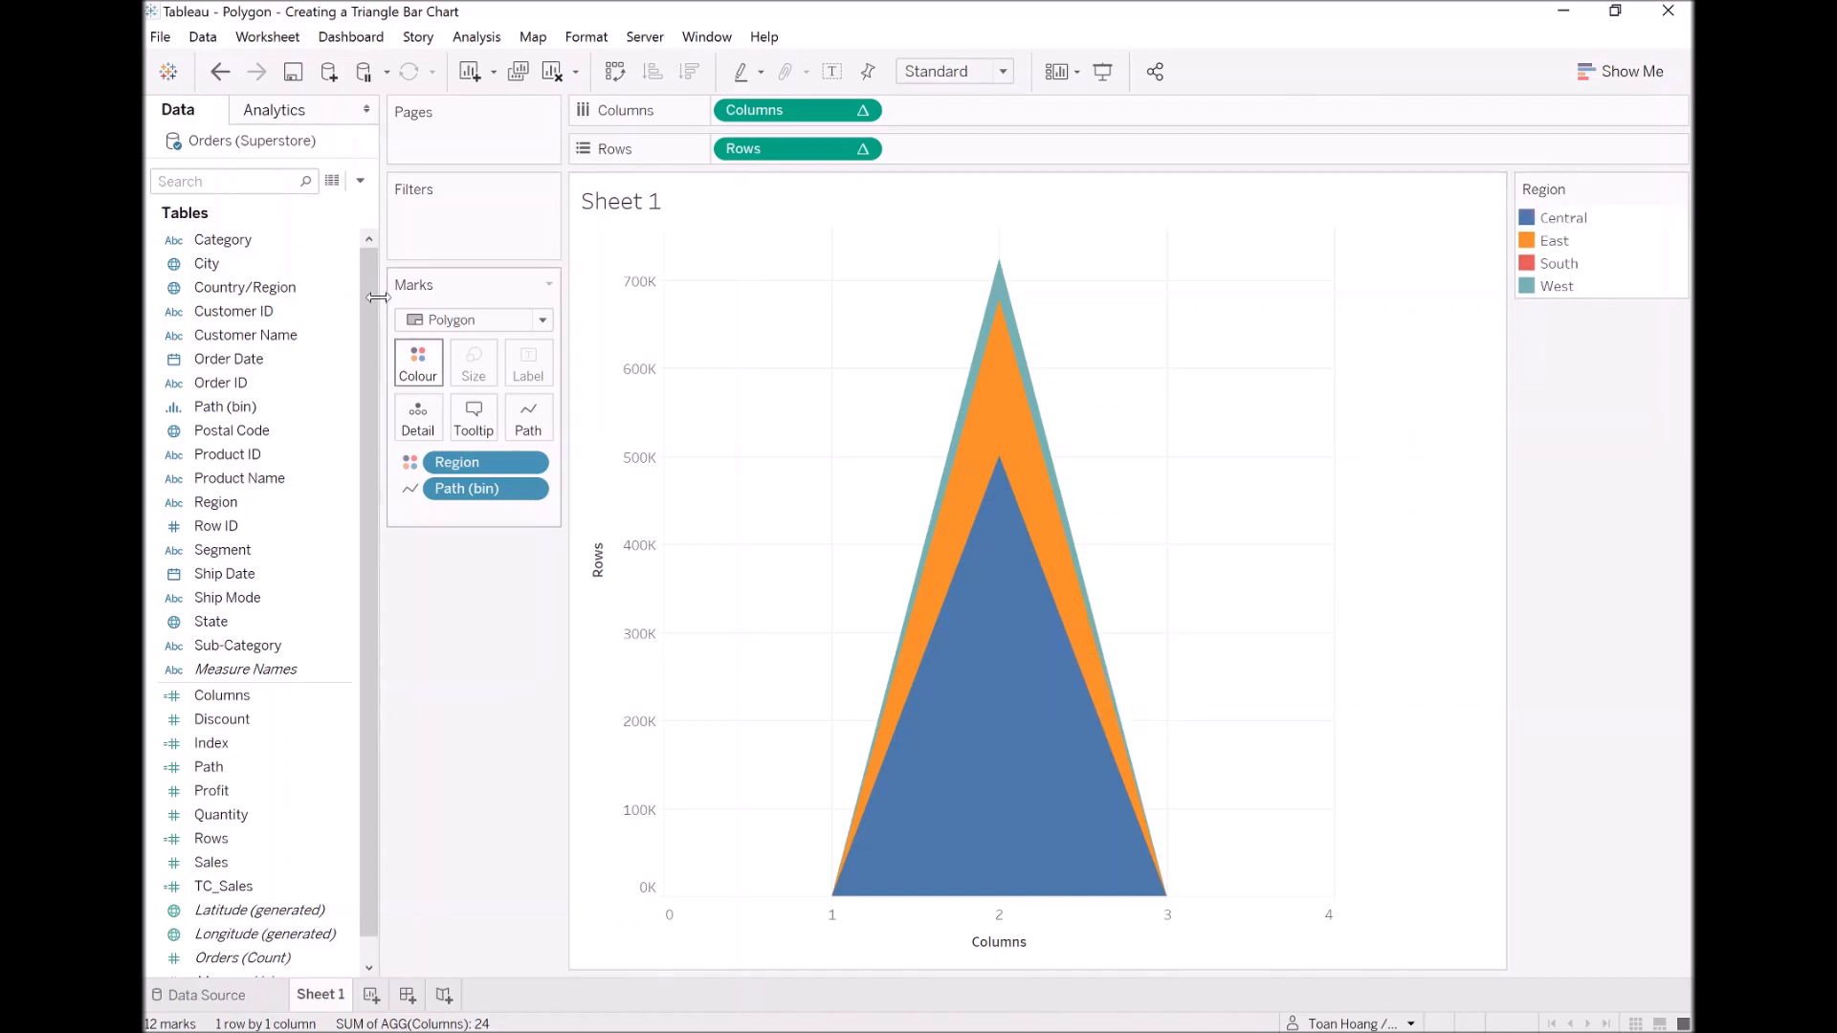
Step: Create a new calculated field and name it TC_Region Index
click(359, 180)
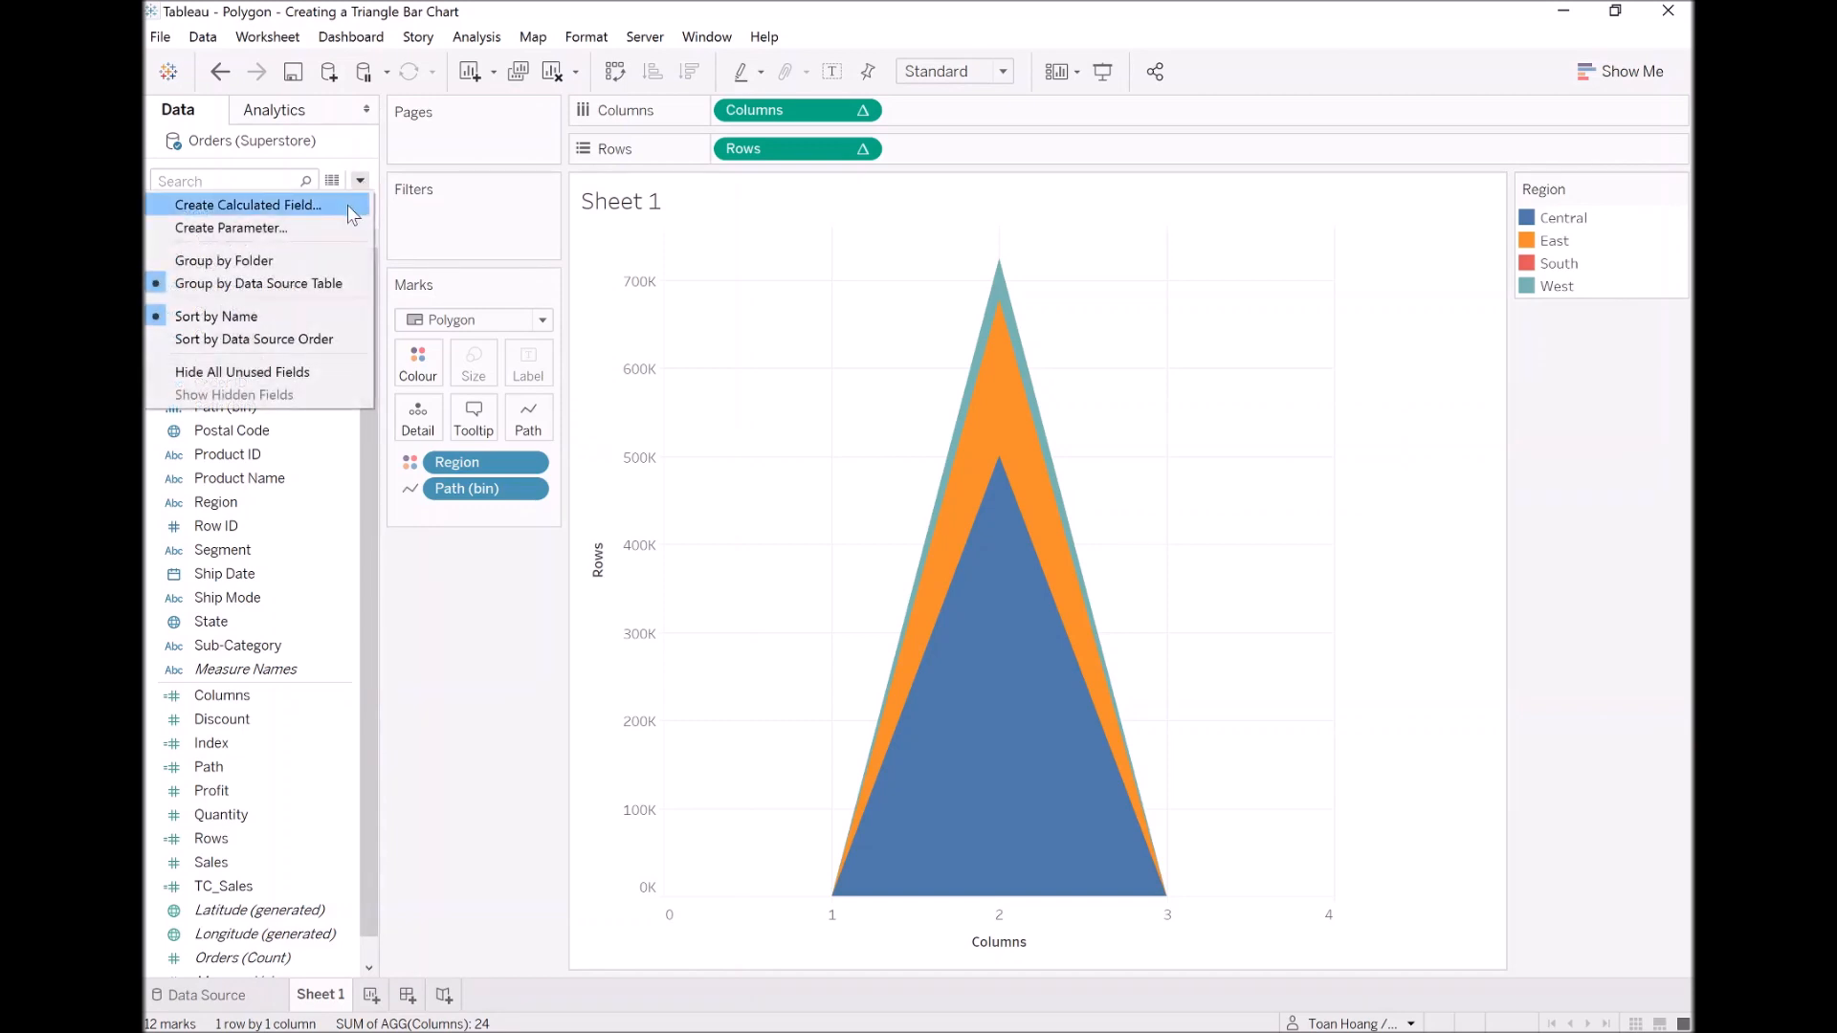
click(347, 205)
text(Region Index)
key(Left)
key(Left)
key(Left)
key(Left)
key(Left)
key(Left)
key(Left)
key(Left)
key(Left)
key(Left)
key(Left)
key(Left)
text(TC_)
key(Tab)
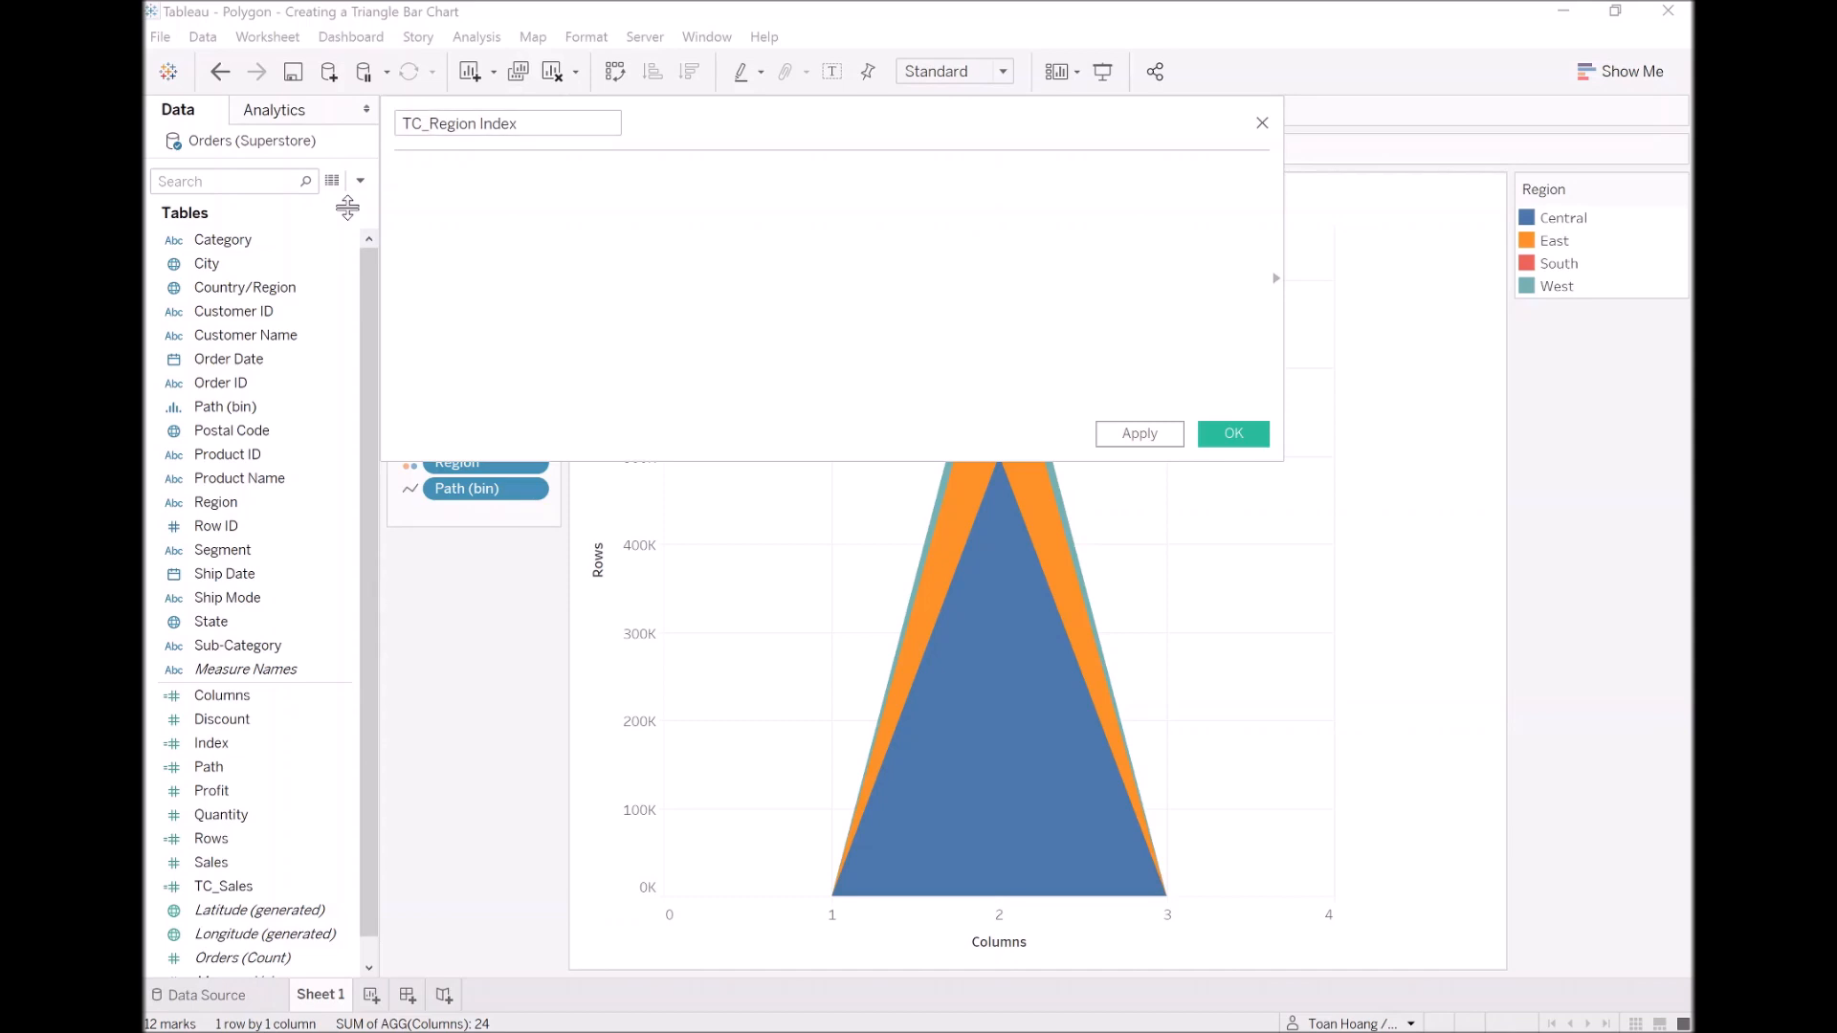
Step: Enter INDEX() as the TC_Region Index formula and save the field
text(ind)
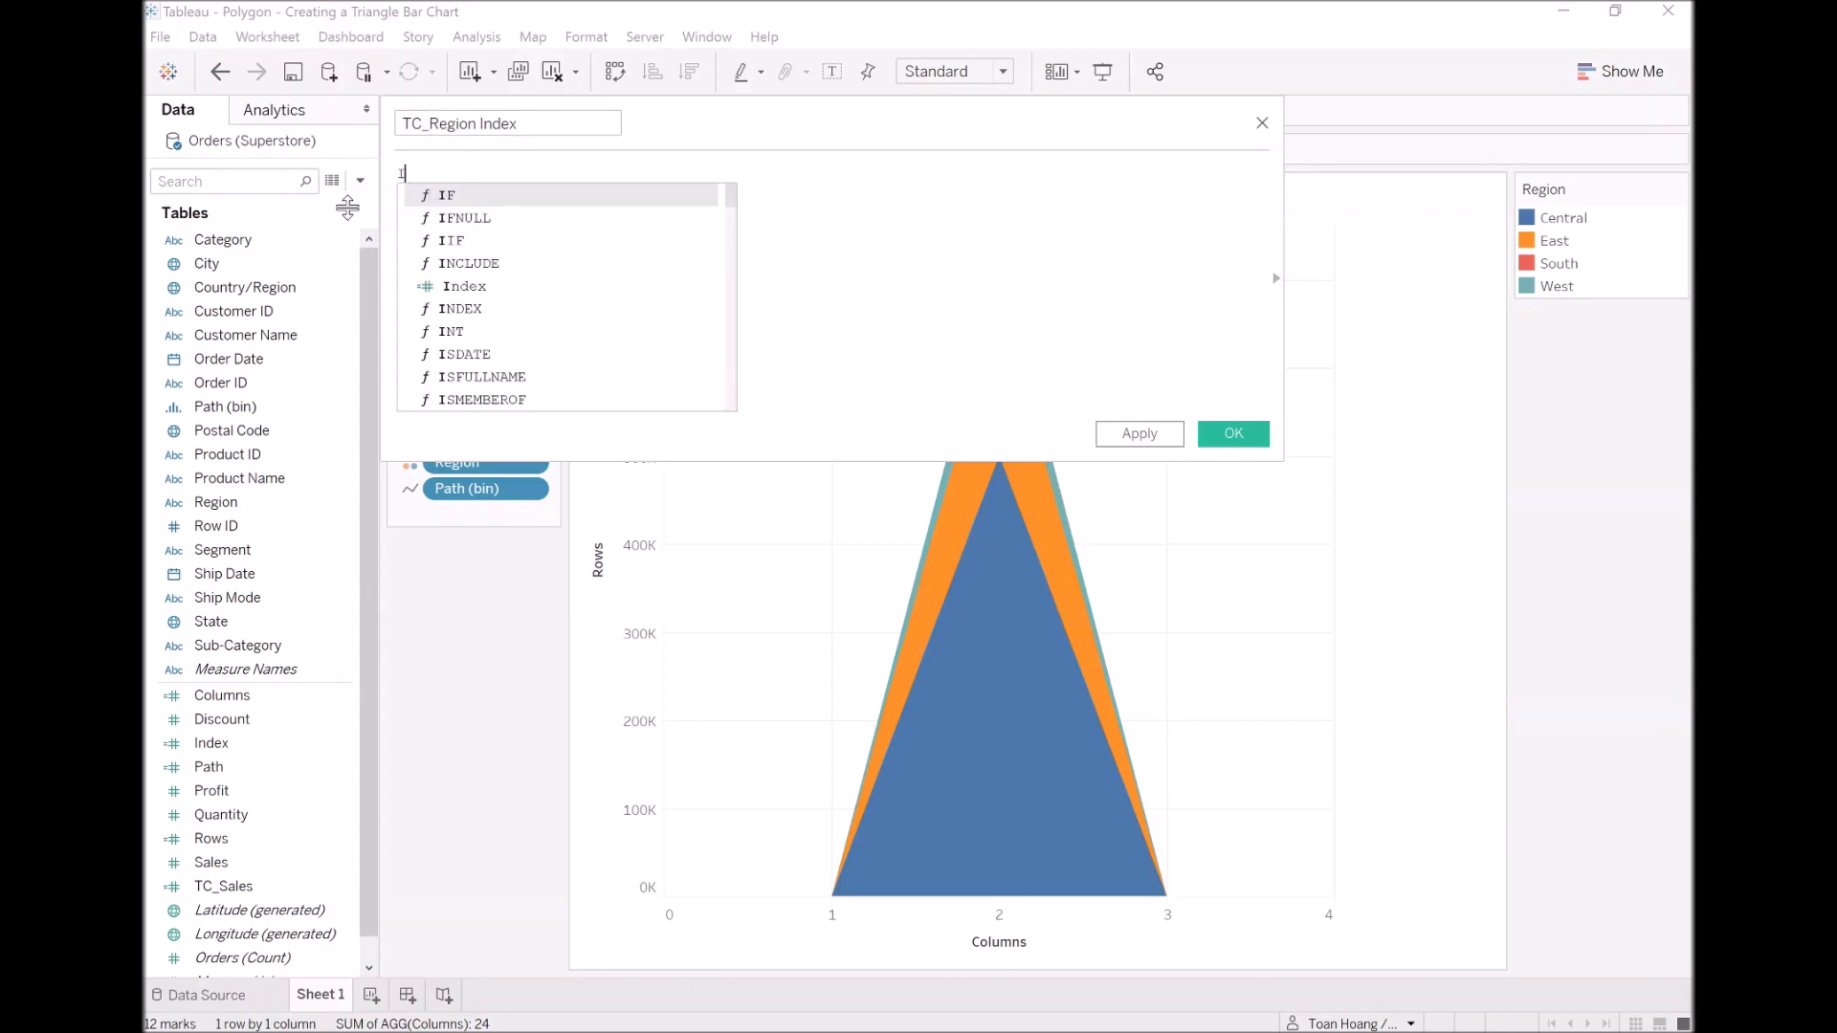
key(Down)
key(Return)
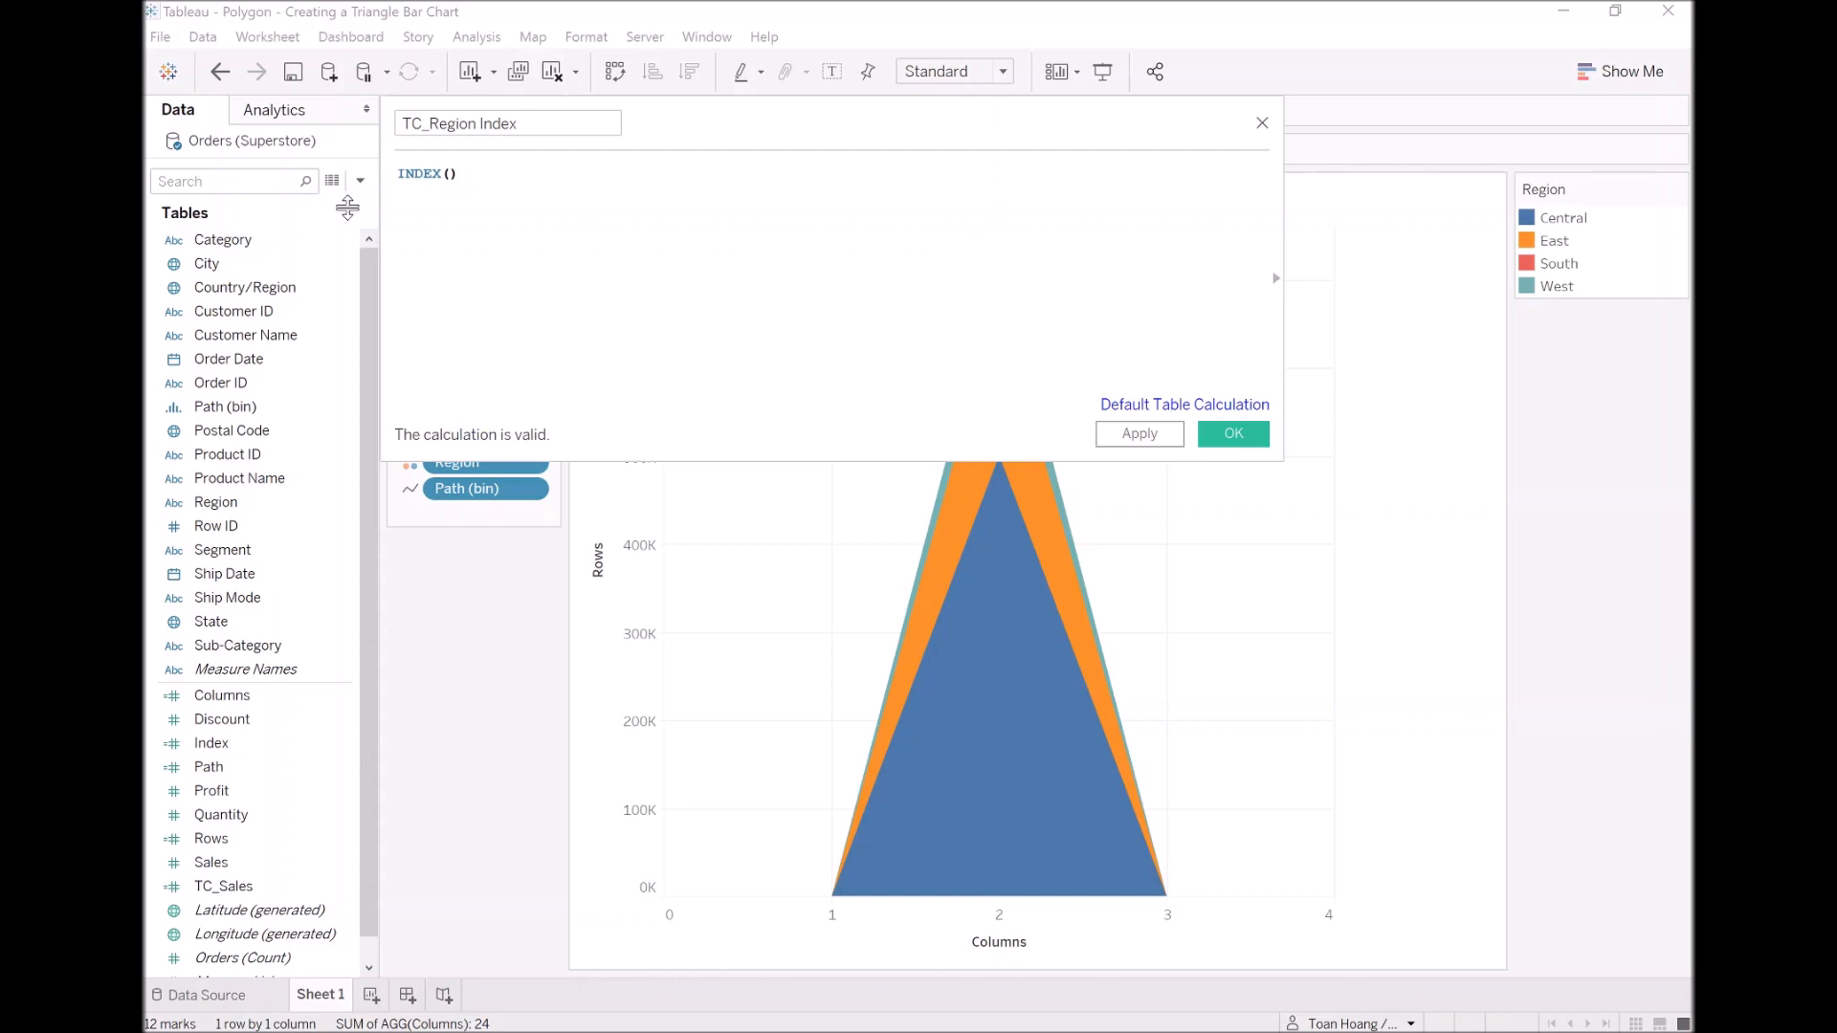
click(1233, 434)
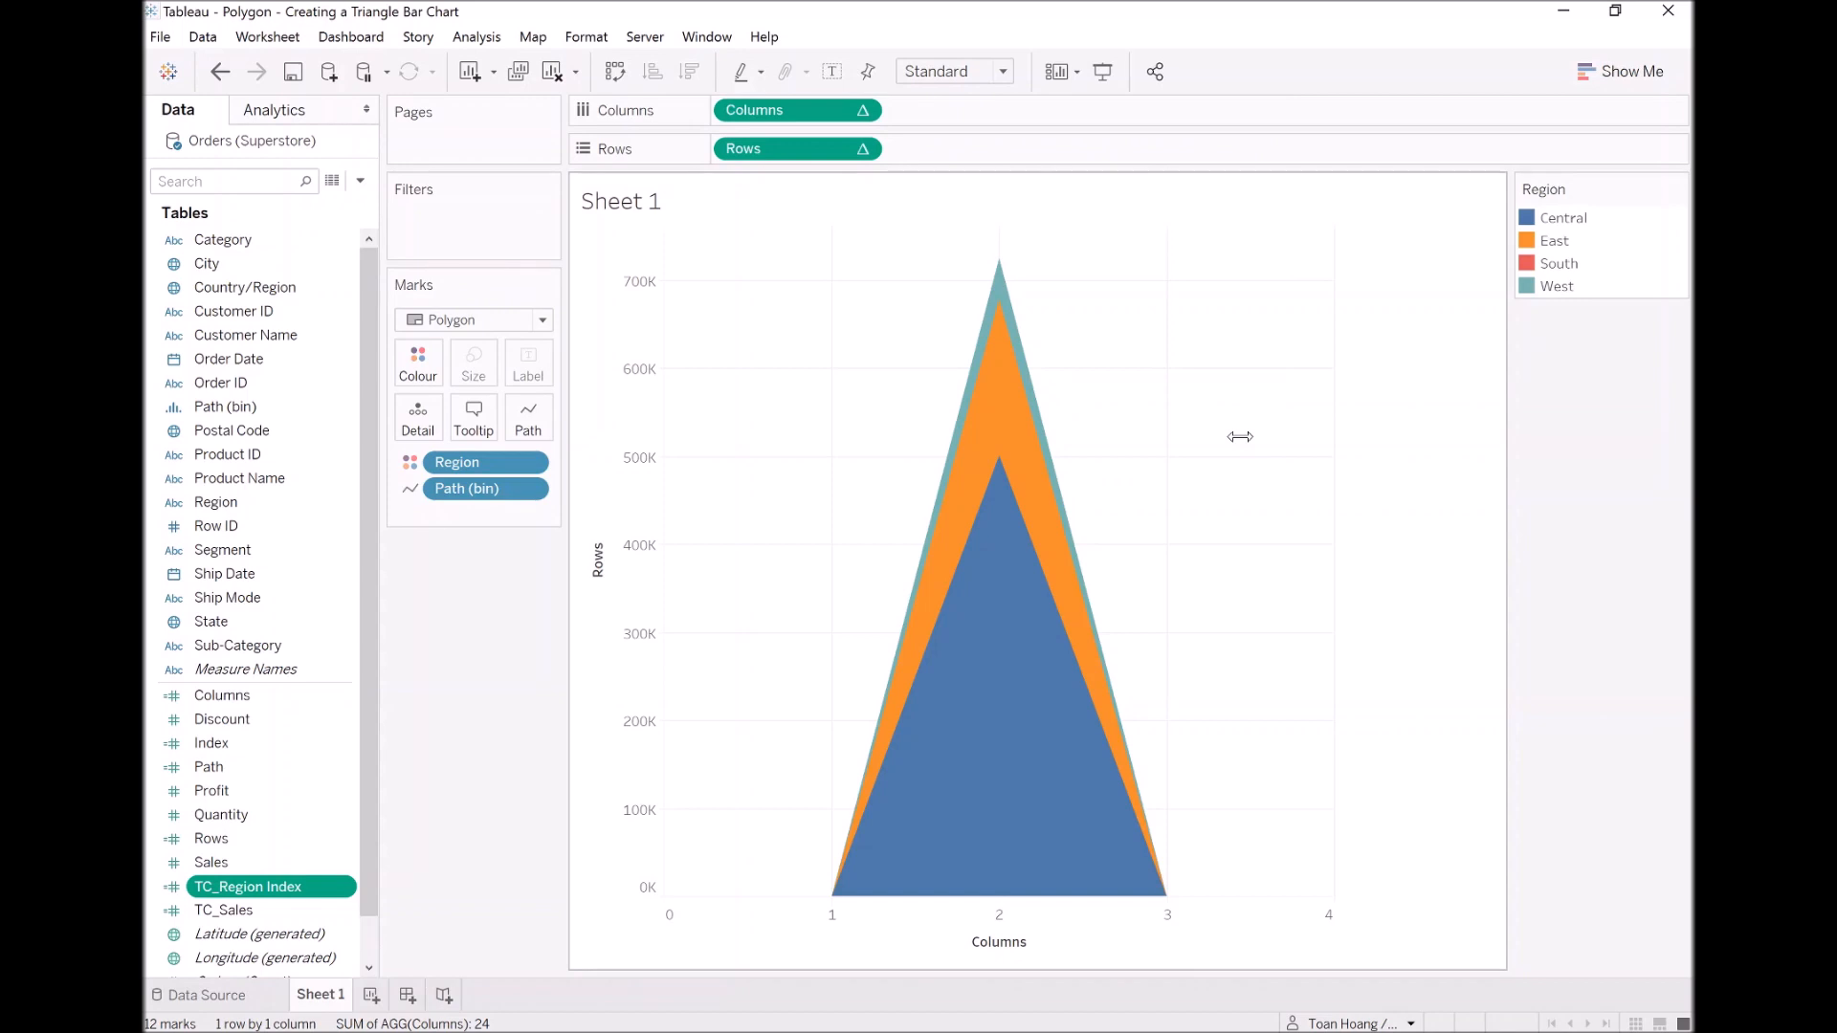
Step: Edit the Columns calculated field to read [Index] + [TC_Region Index] and save it
right_click(269, 703)
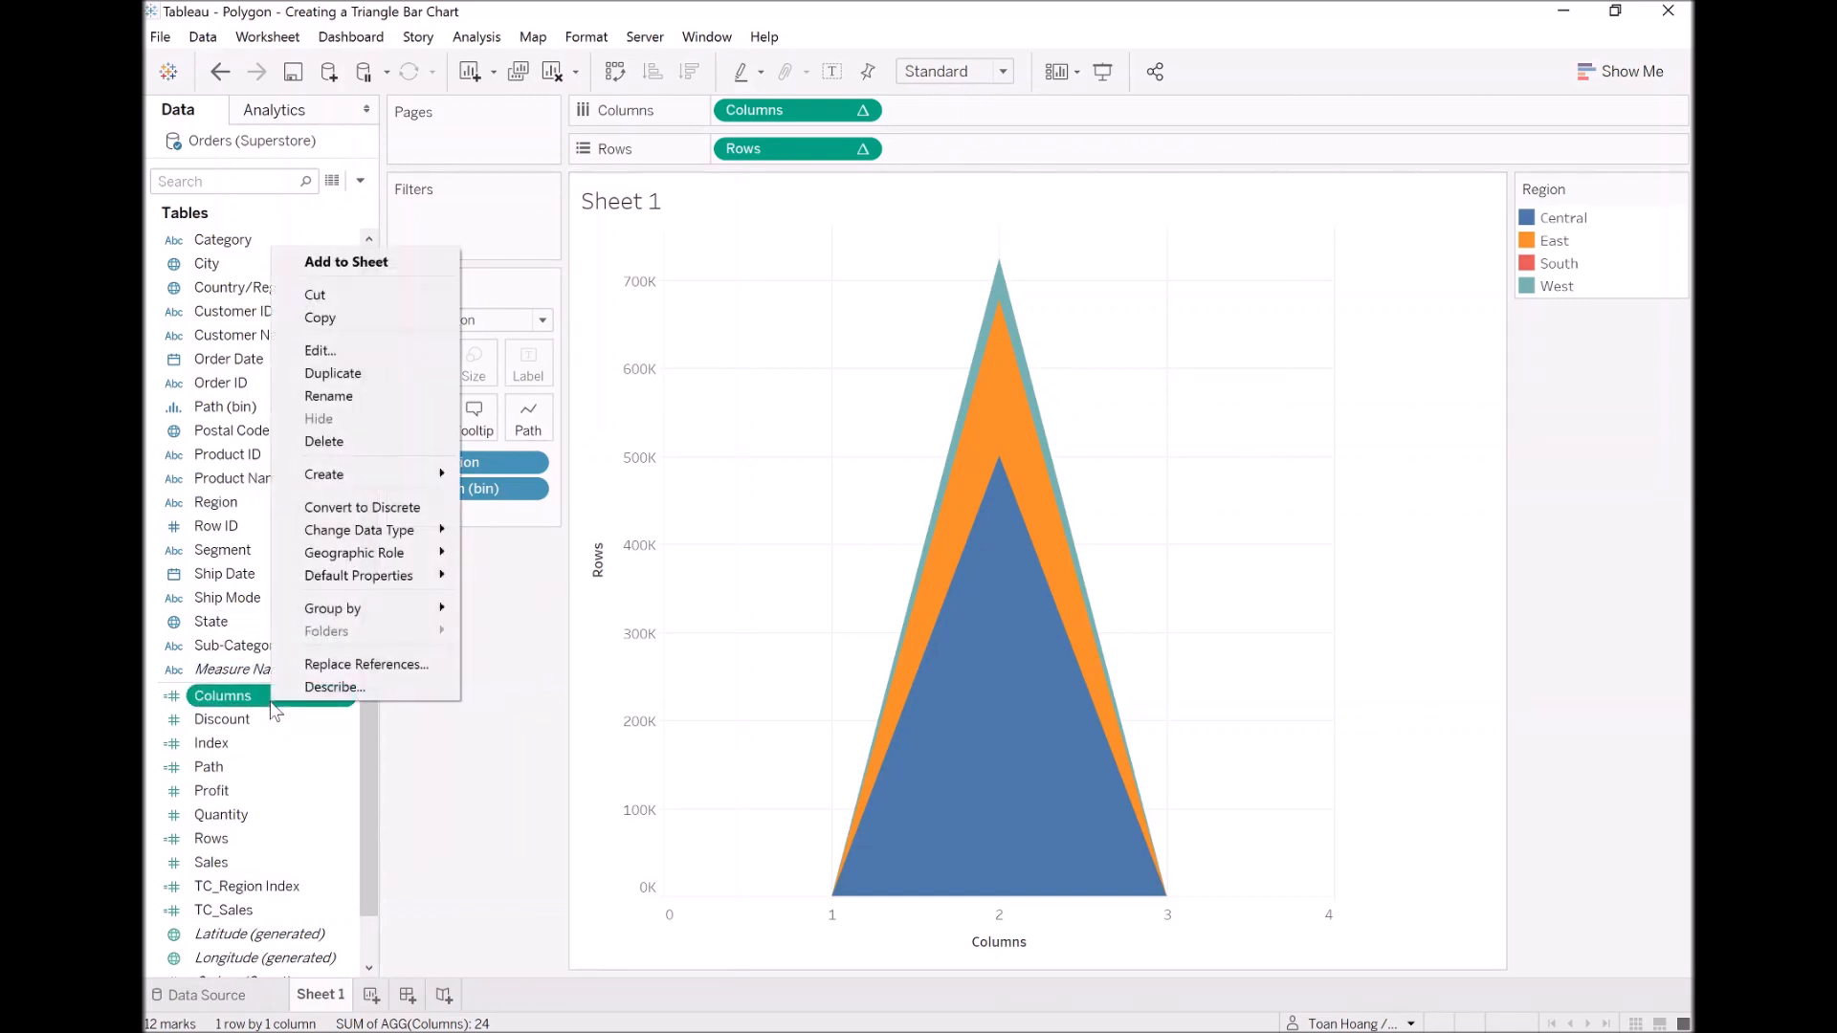
click(393, 367)
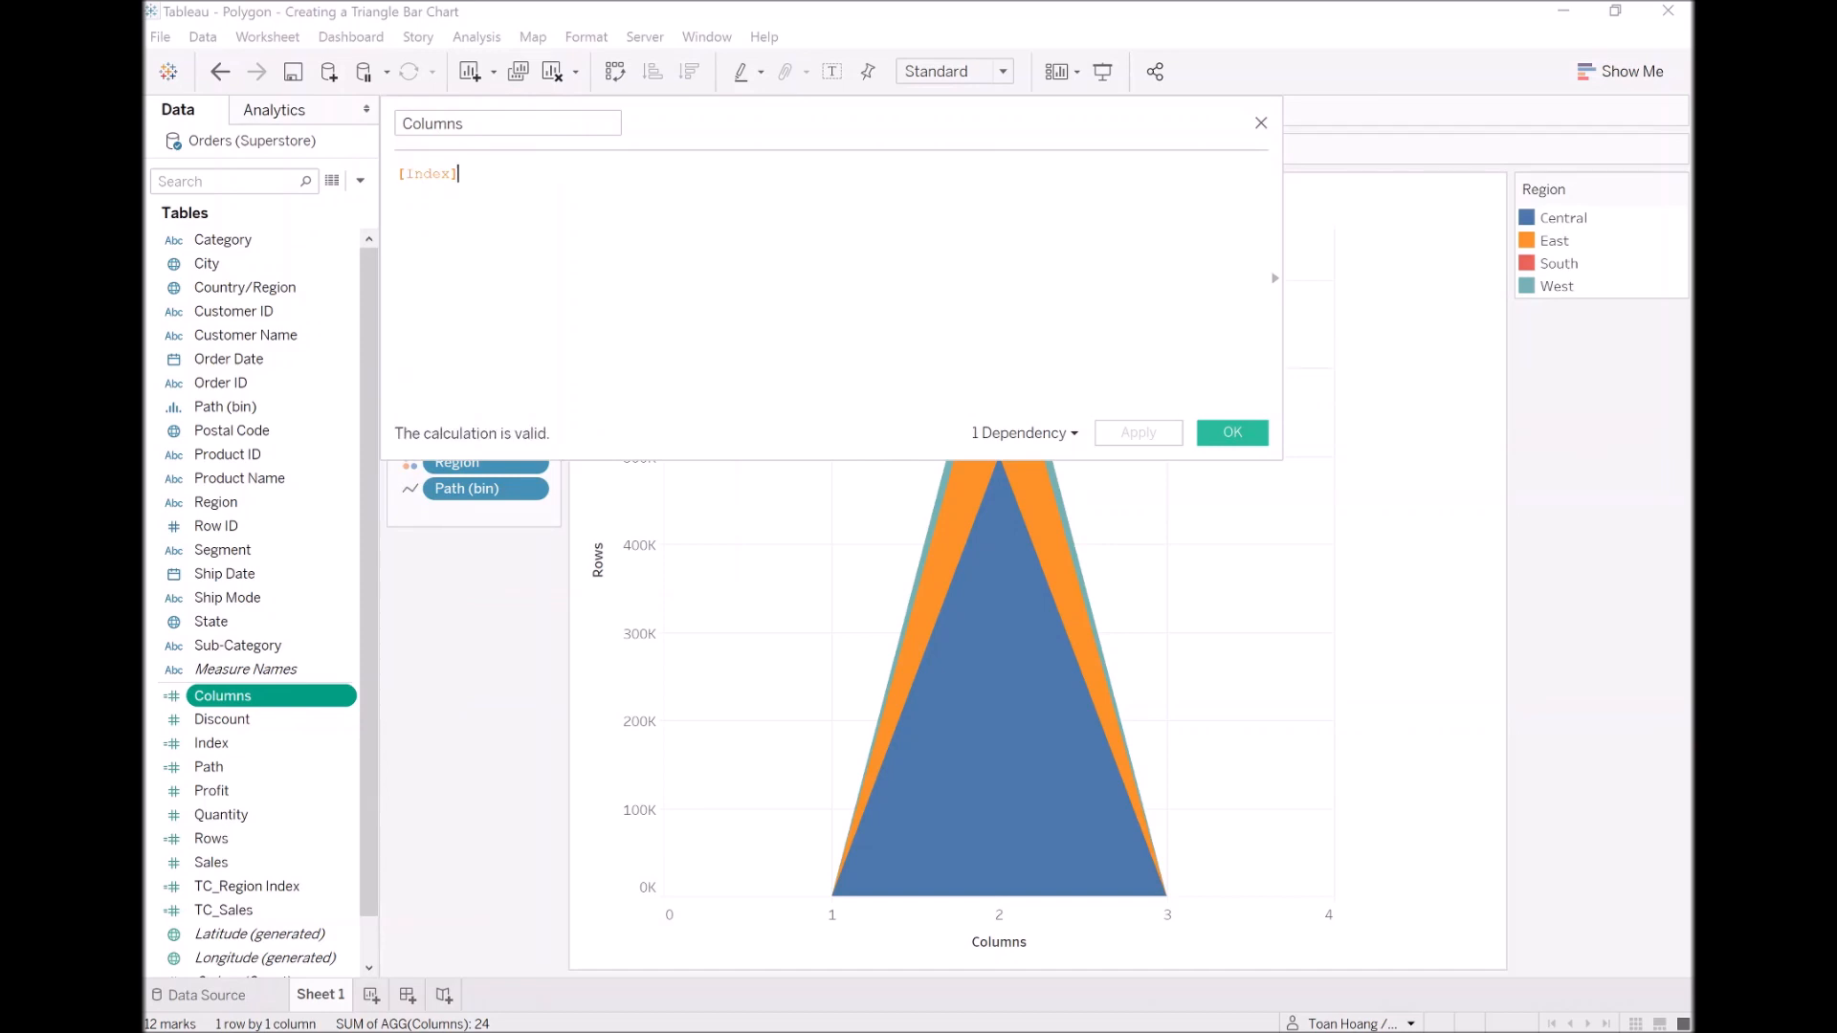
text(+)
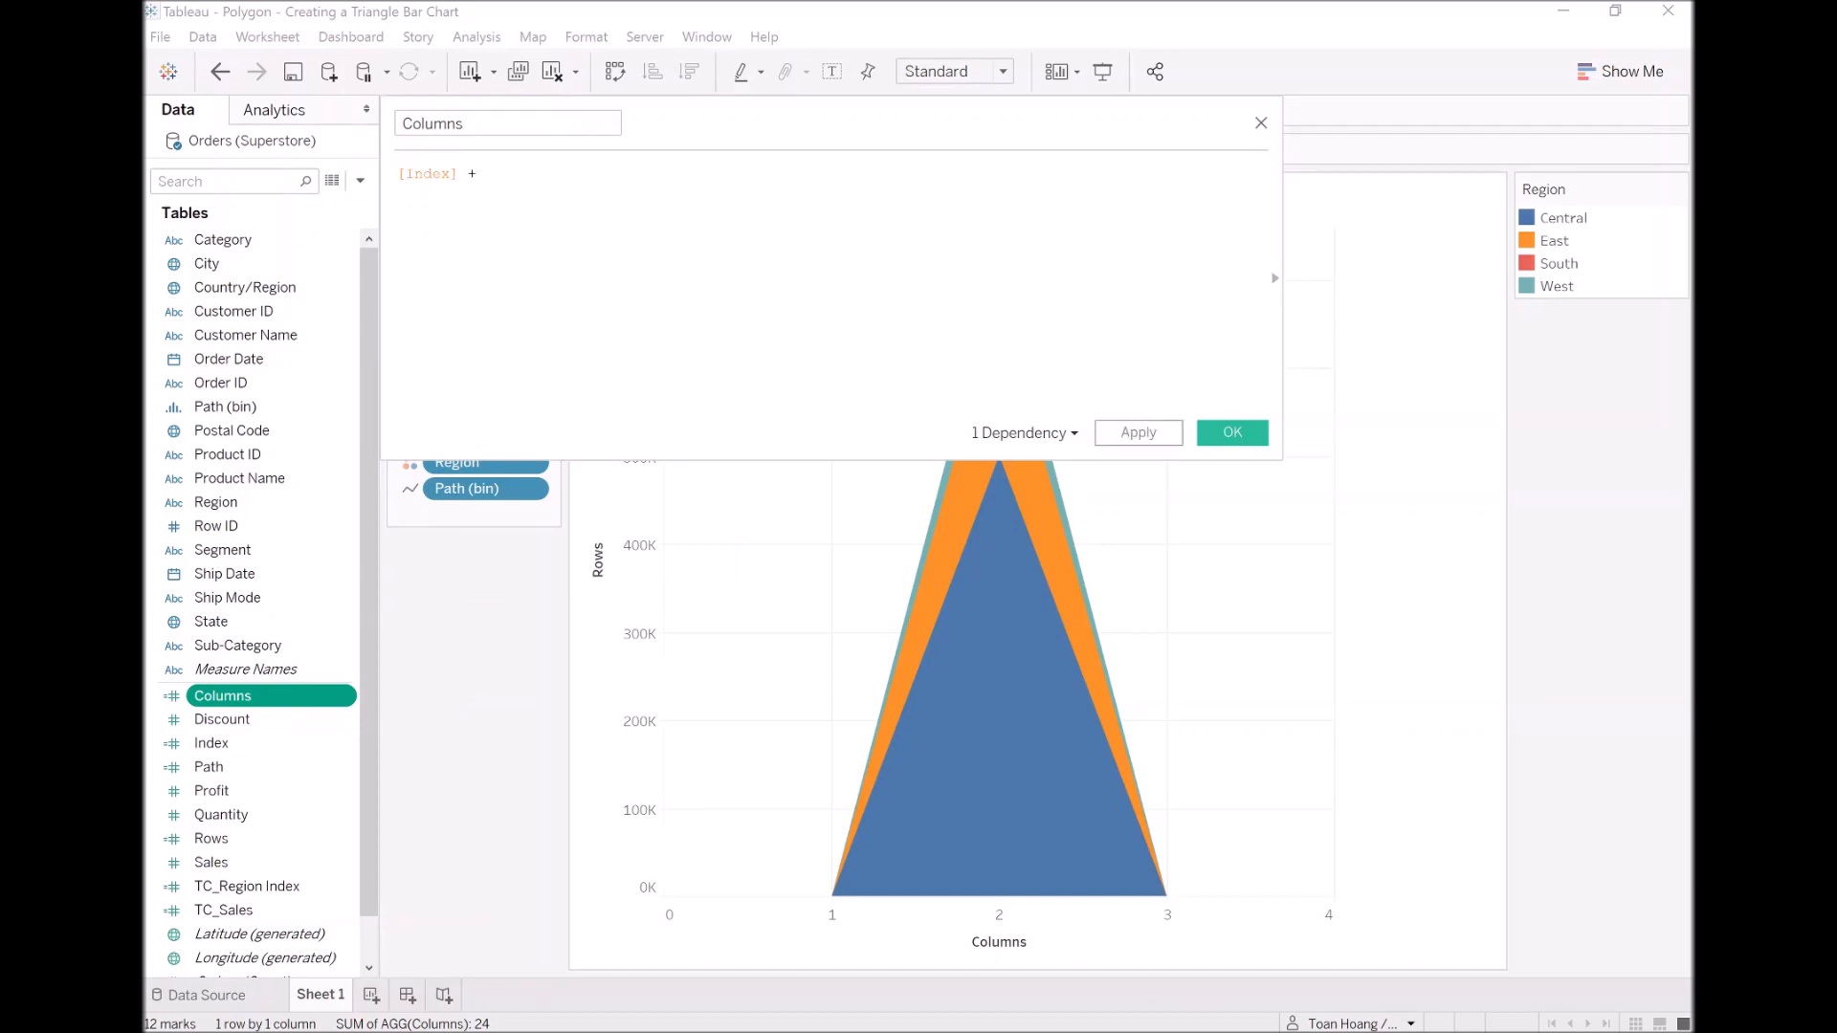
text( [TC)
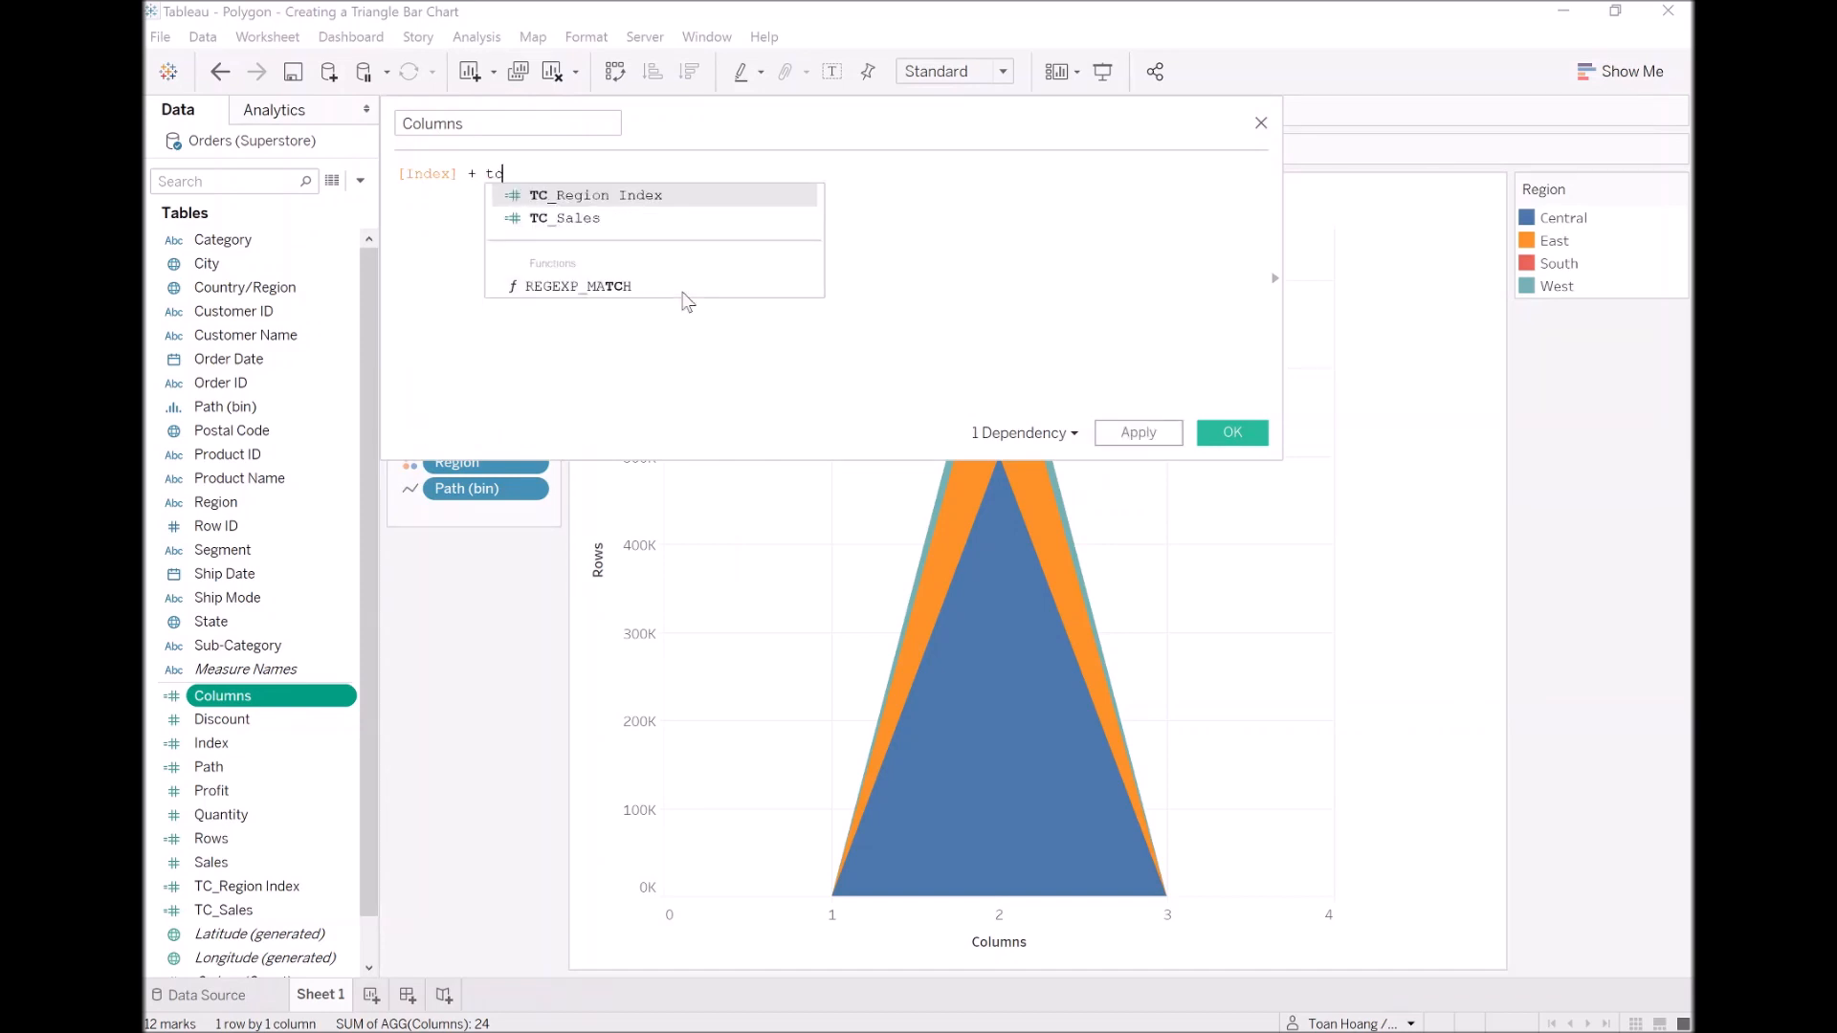
key(Return)
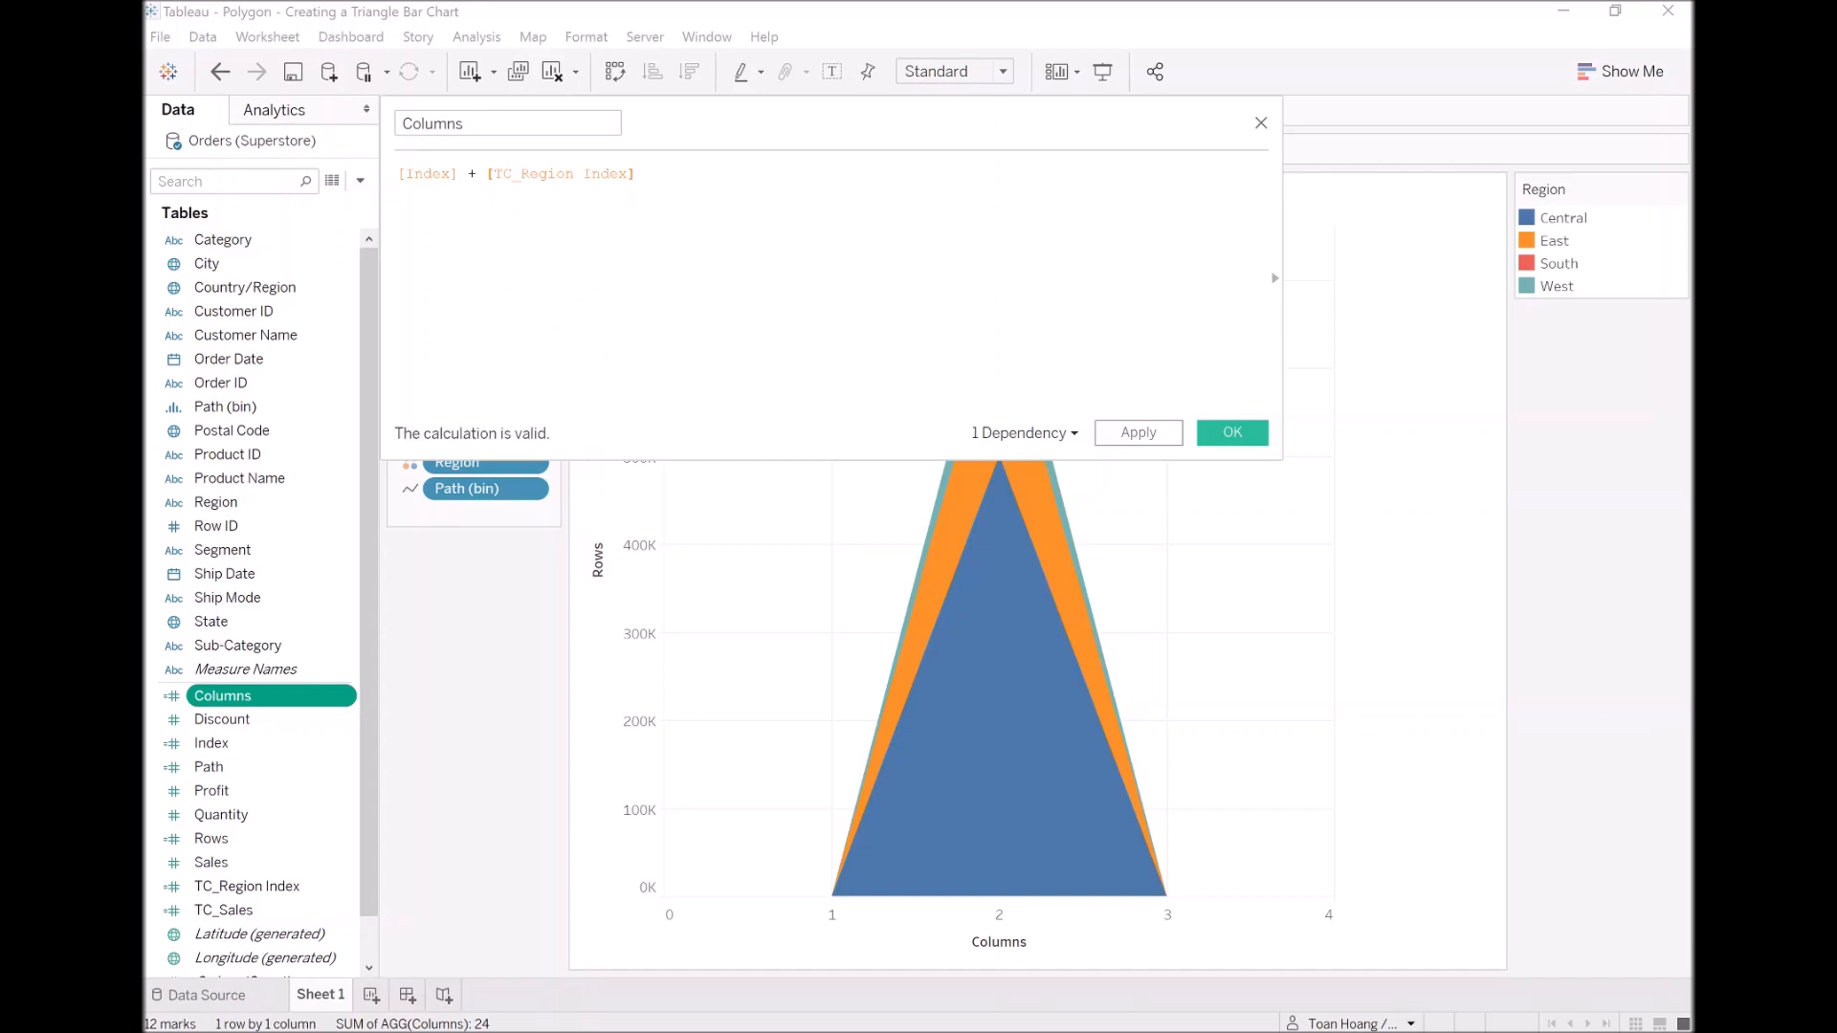
click(1232, 438)
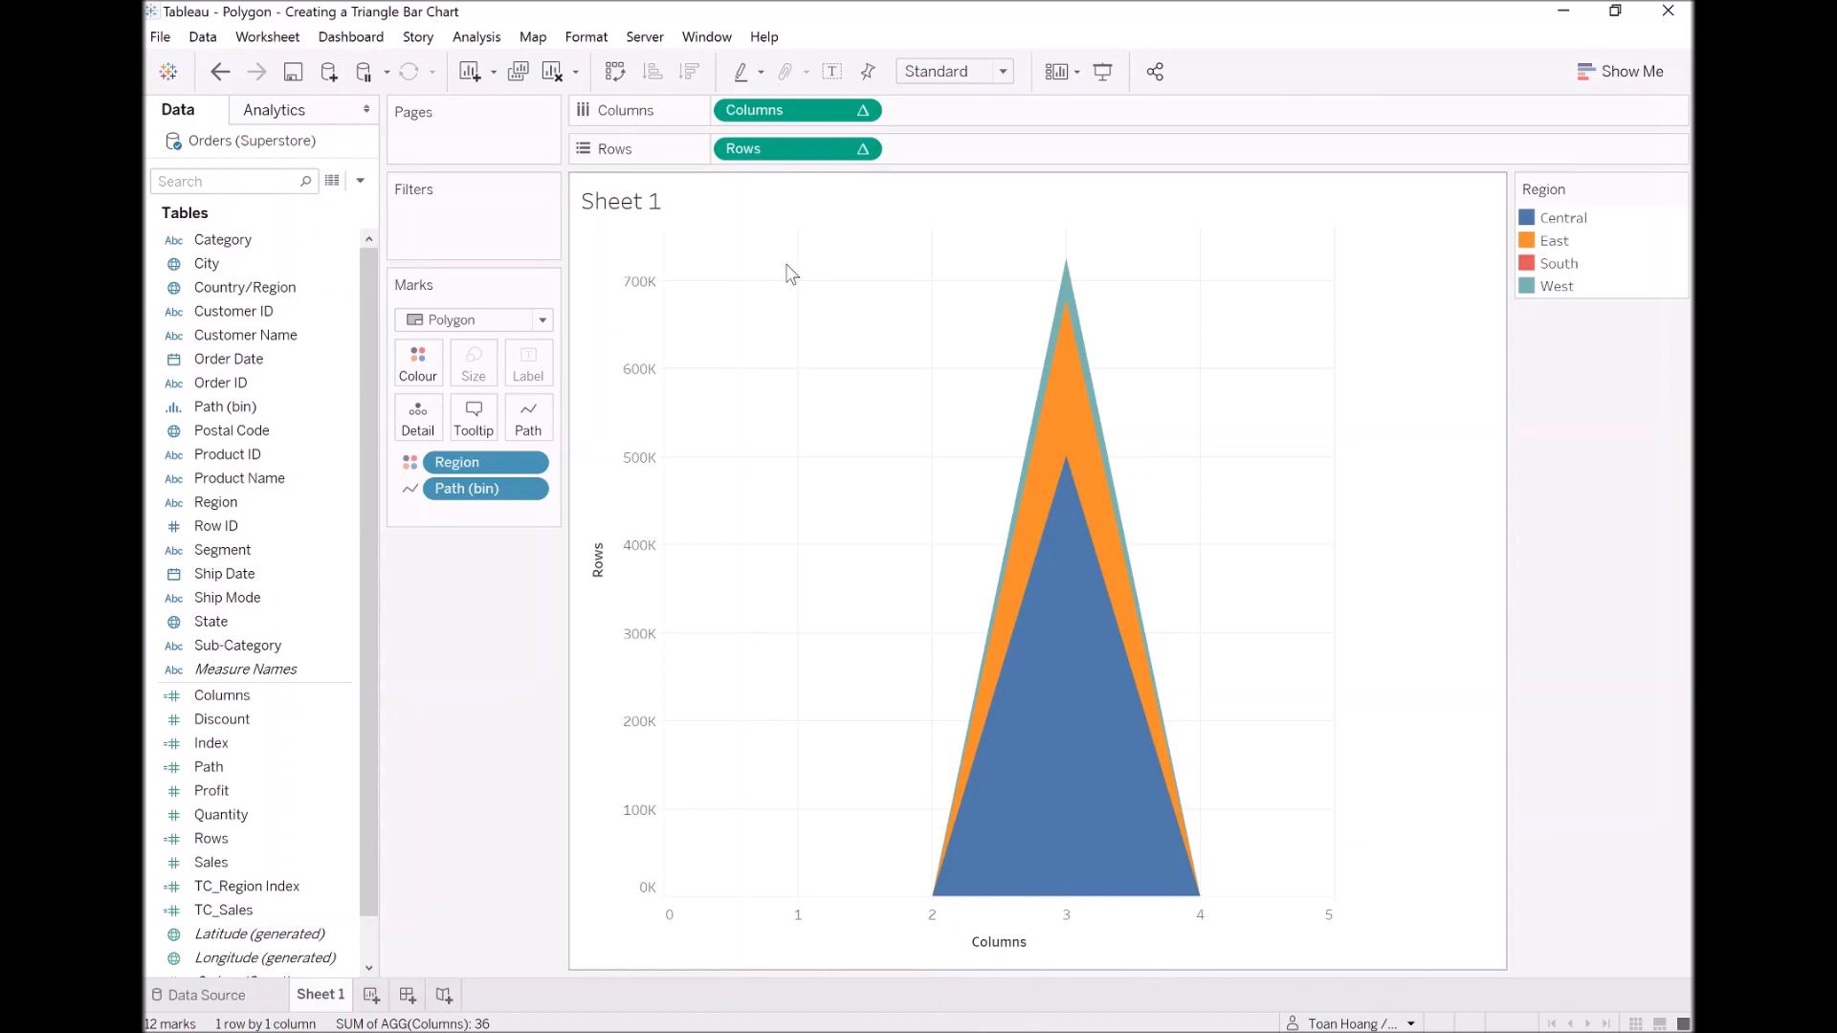
Step: In the Columns table calculation, set the nested TC_Region Index to compute using the specific dimension Region only
right_click(787, 111)
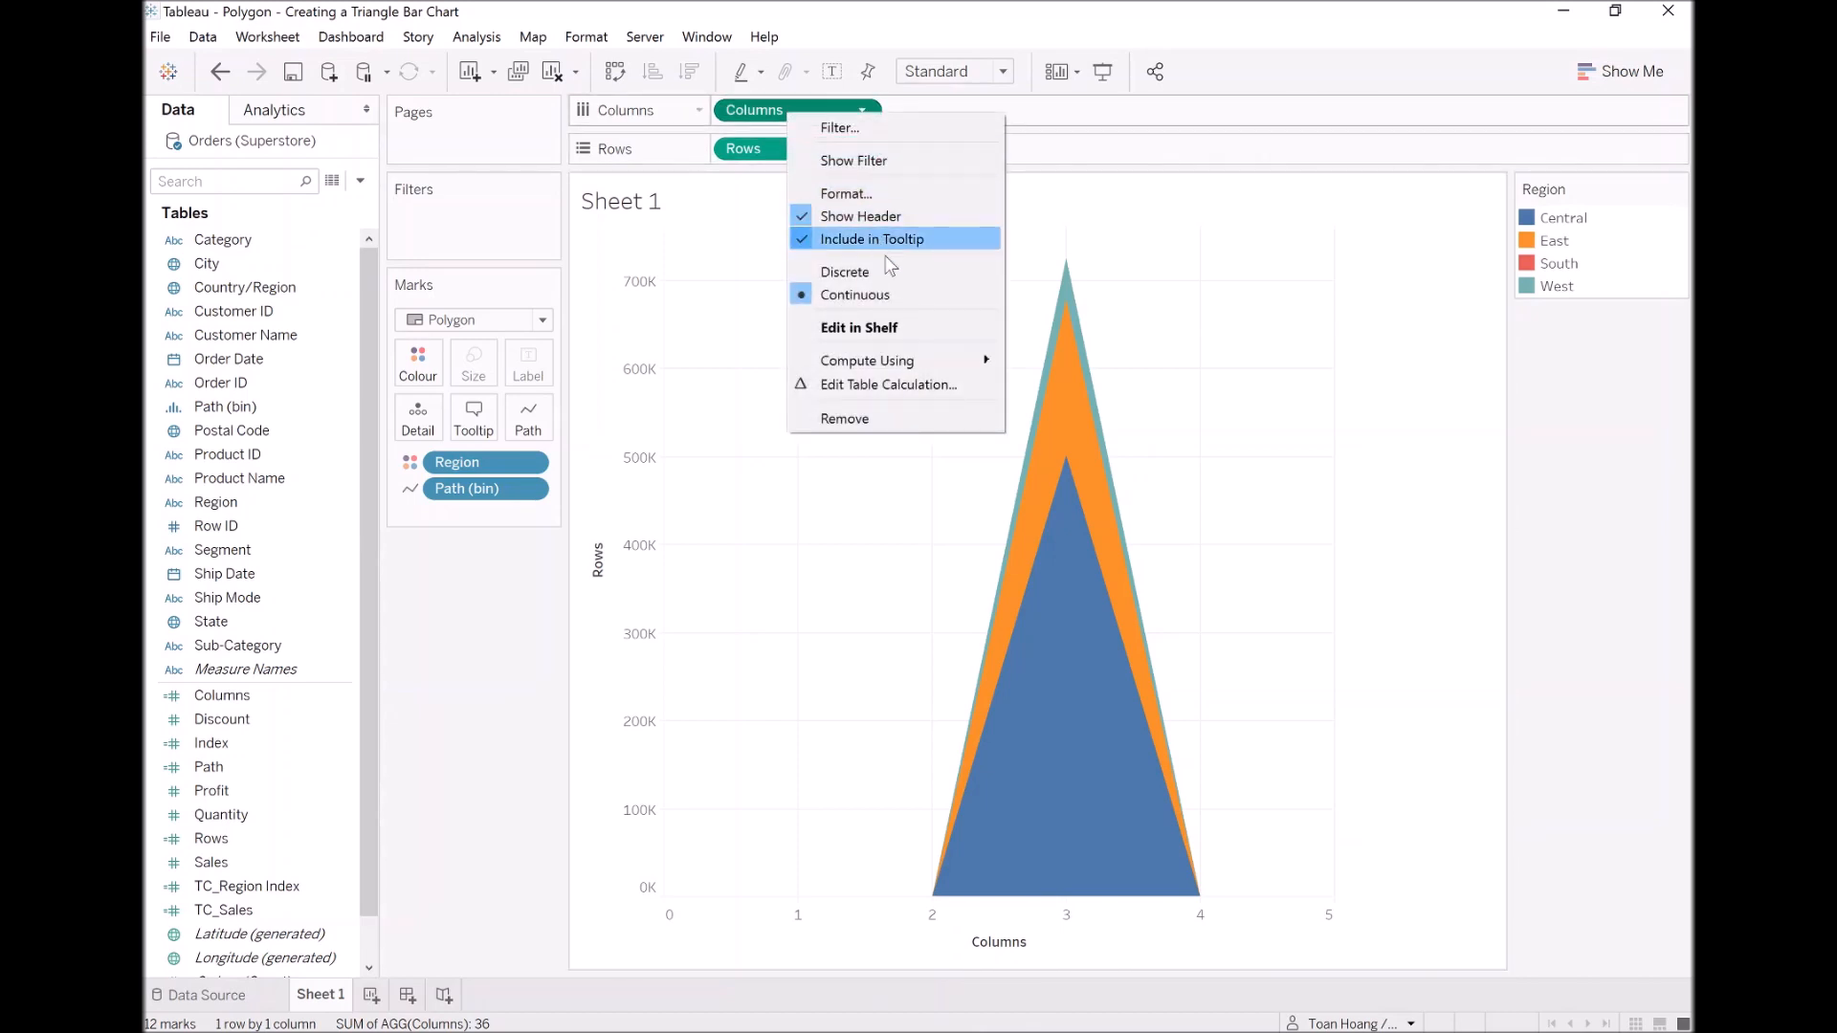
click(904, 382)
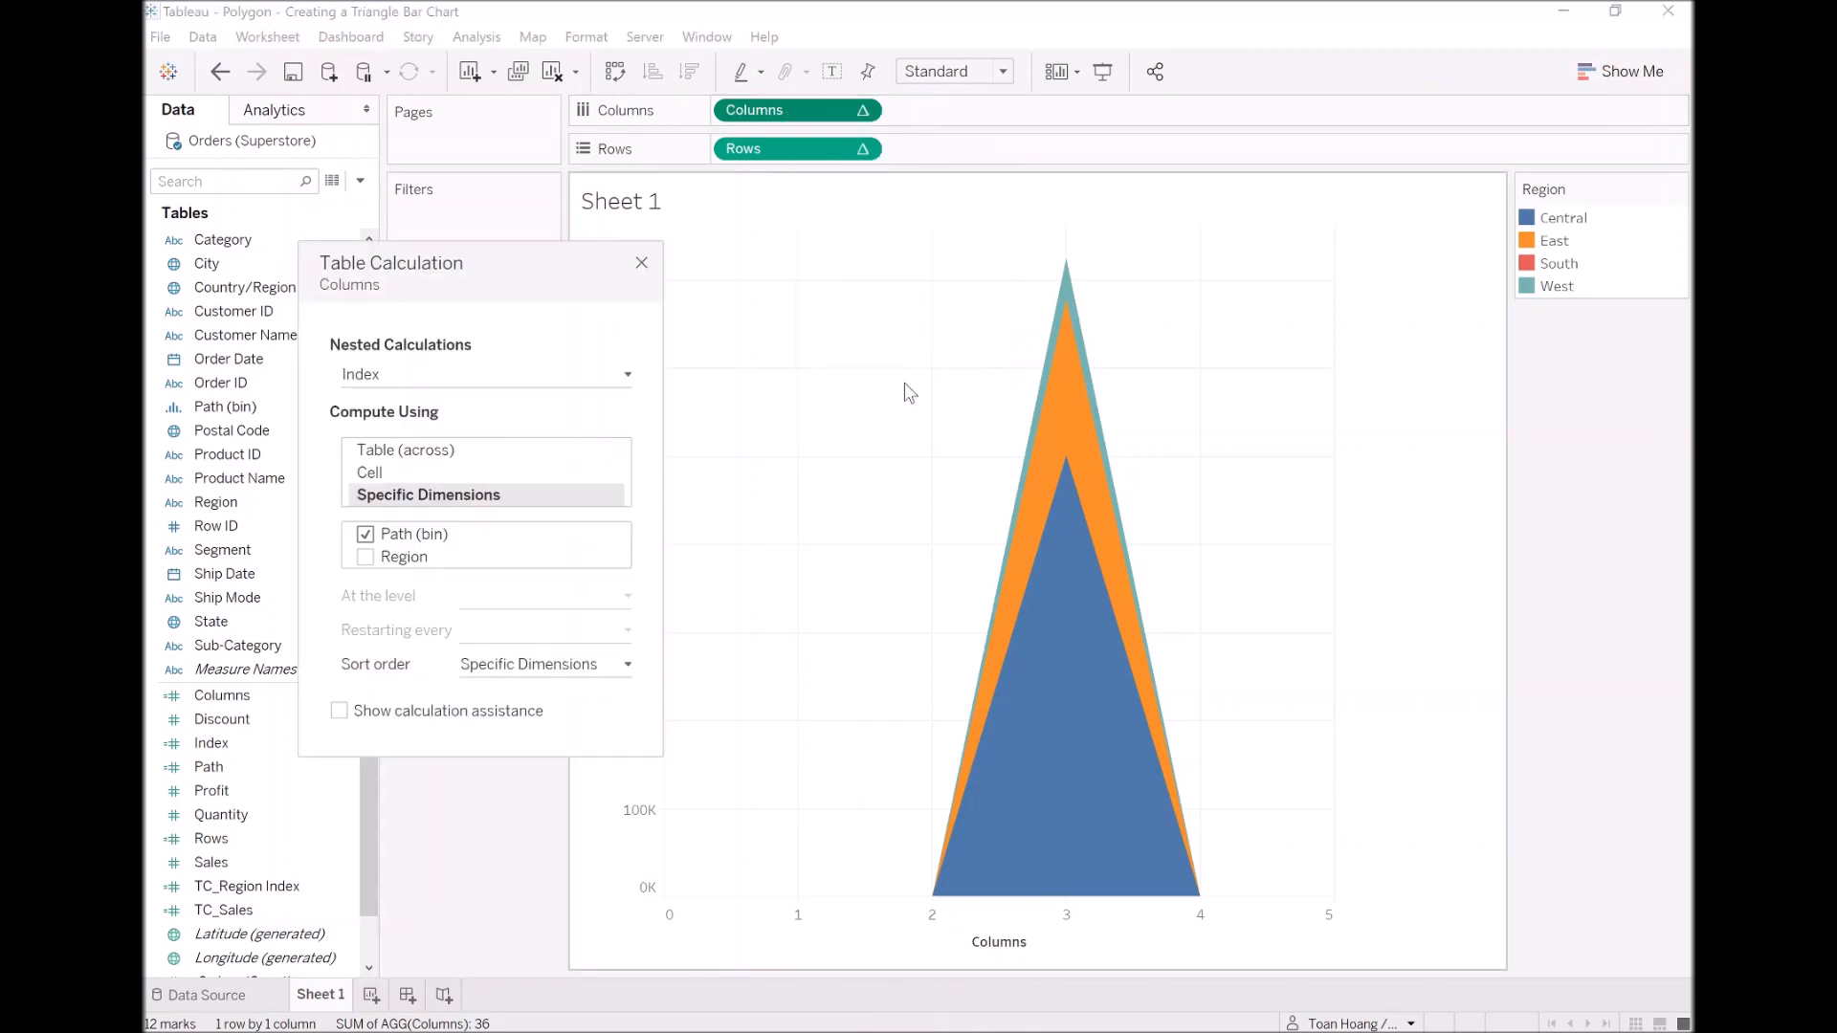
click(558, 383)
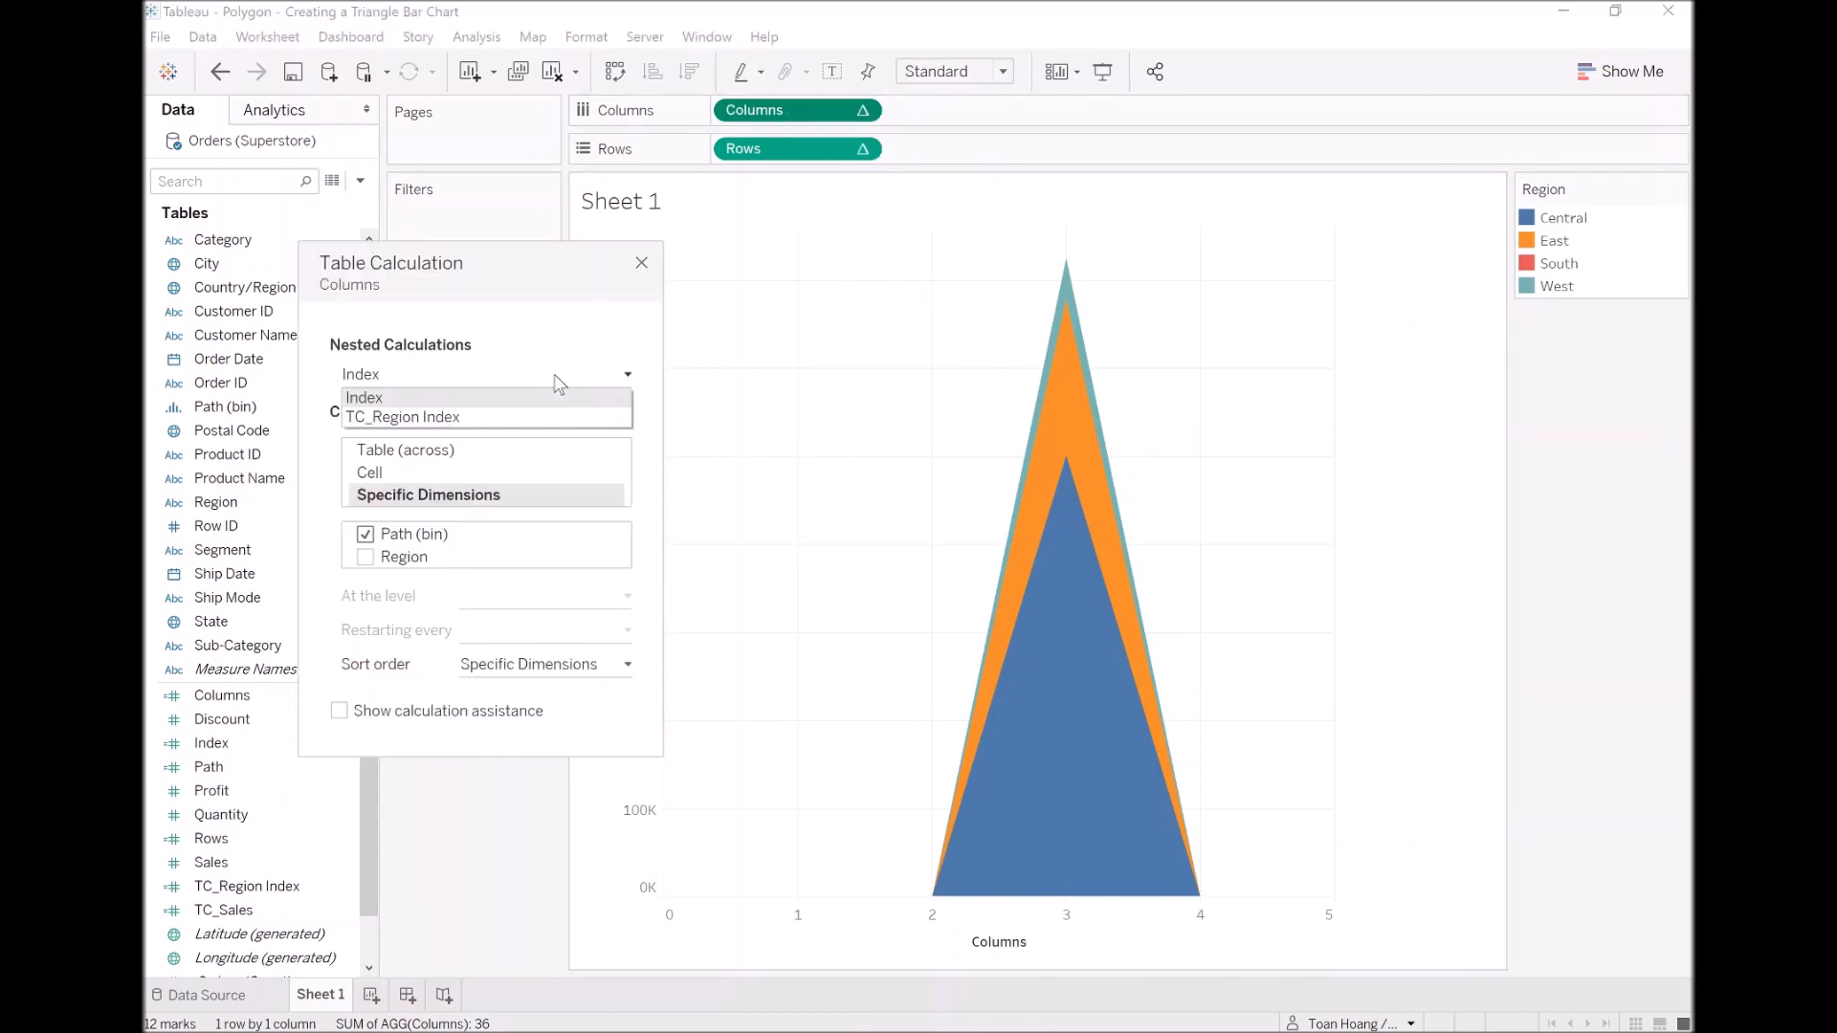
click(498, 414)
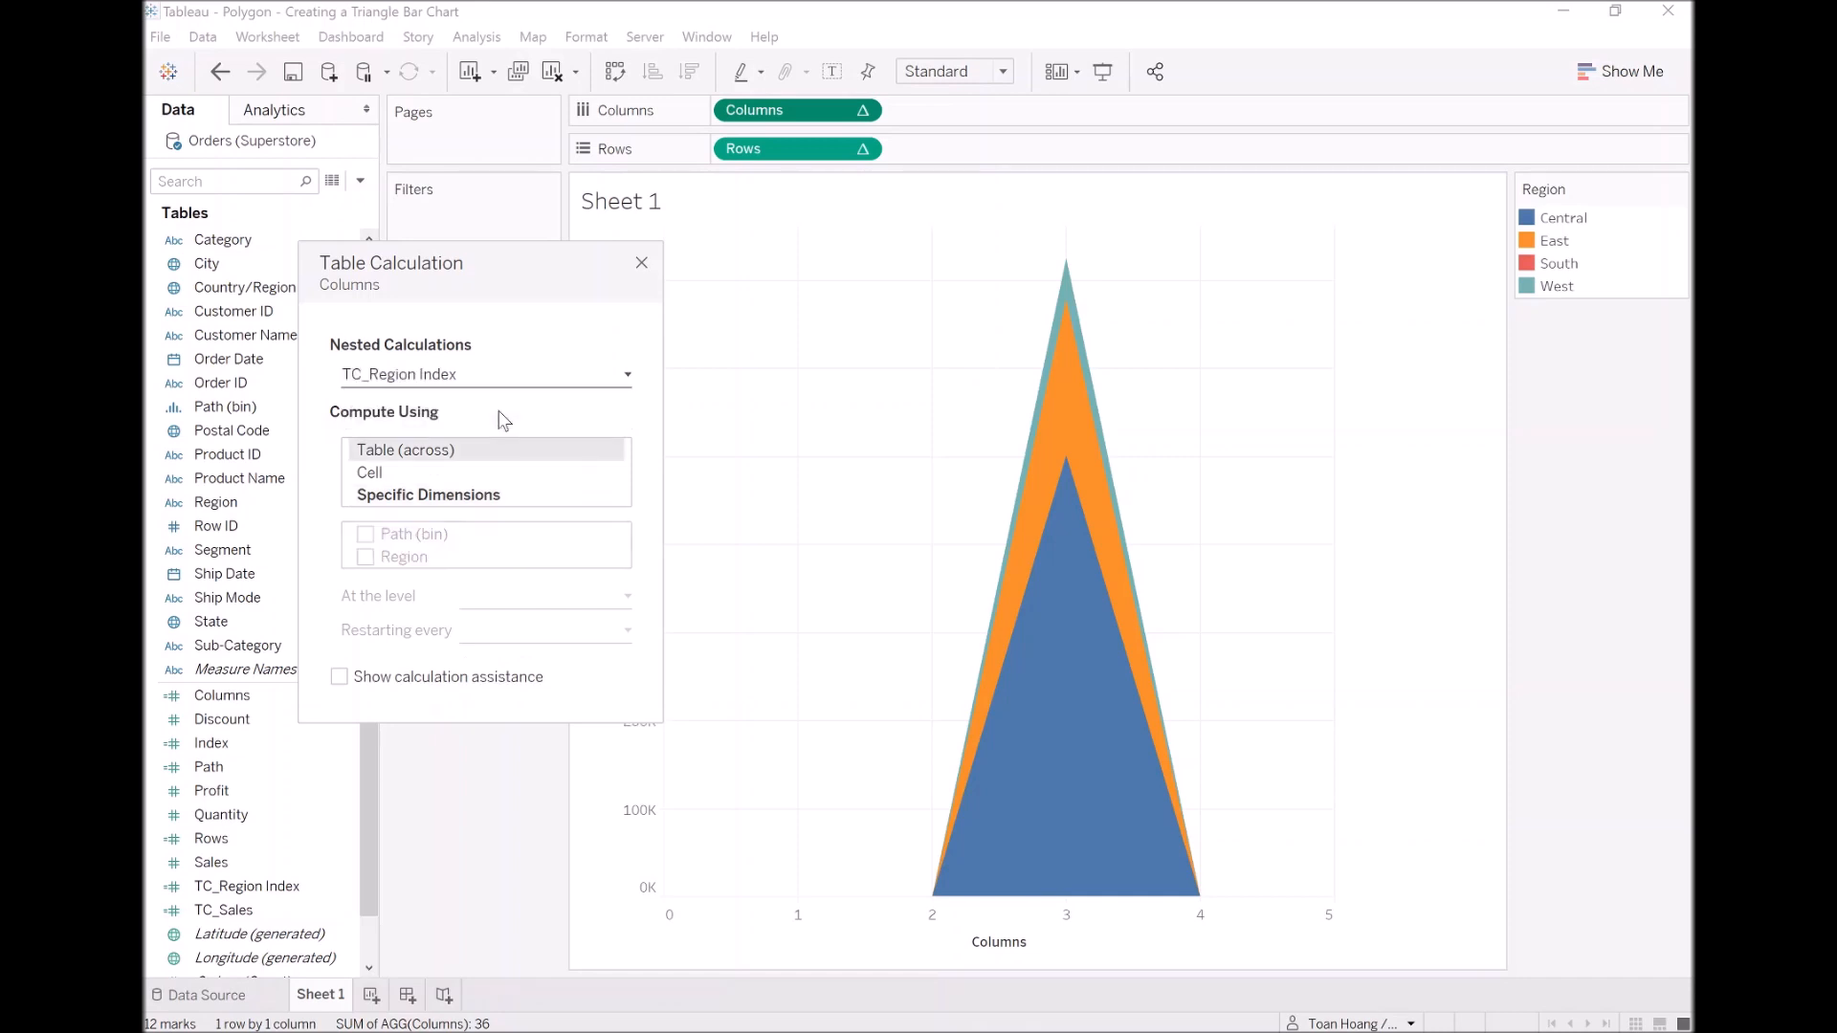
click(414, 494)
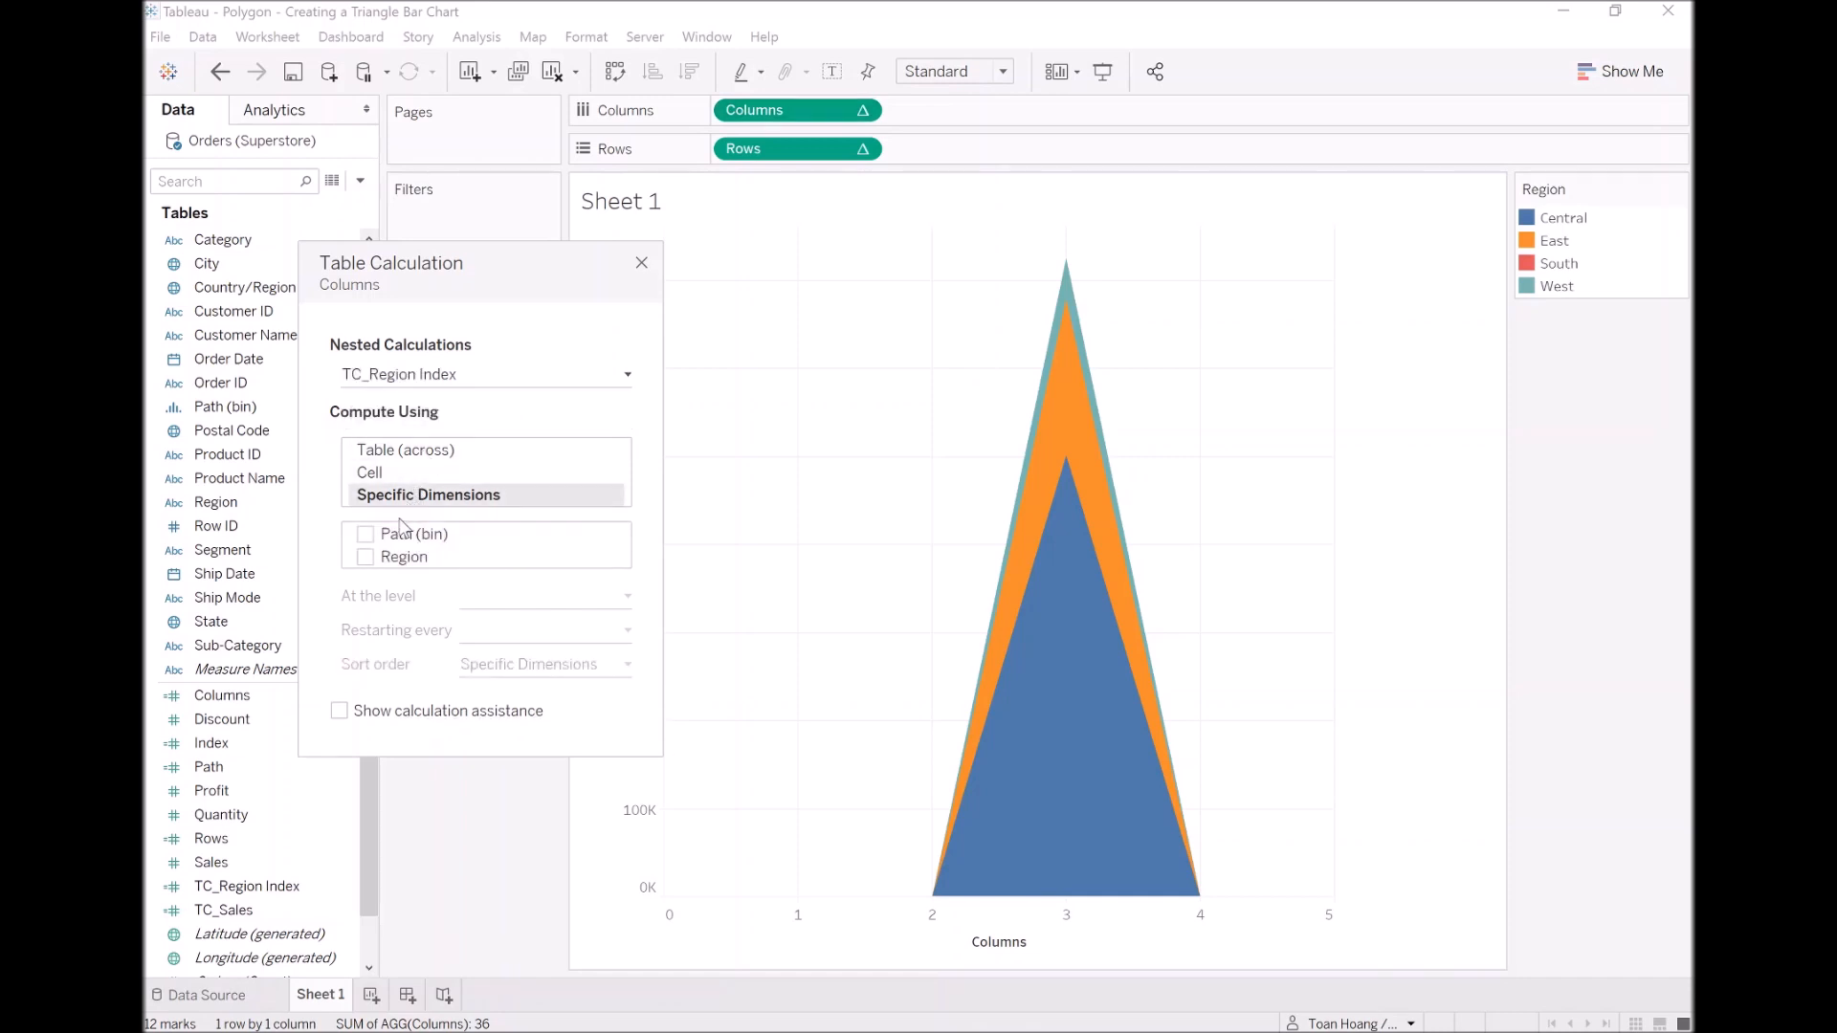
click(365, 558)
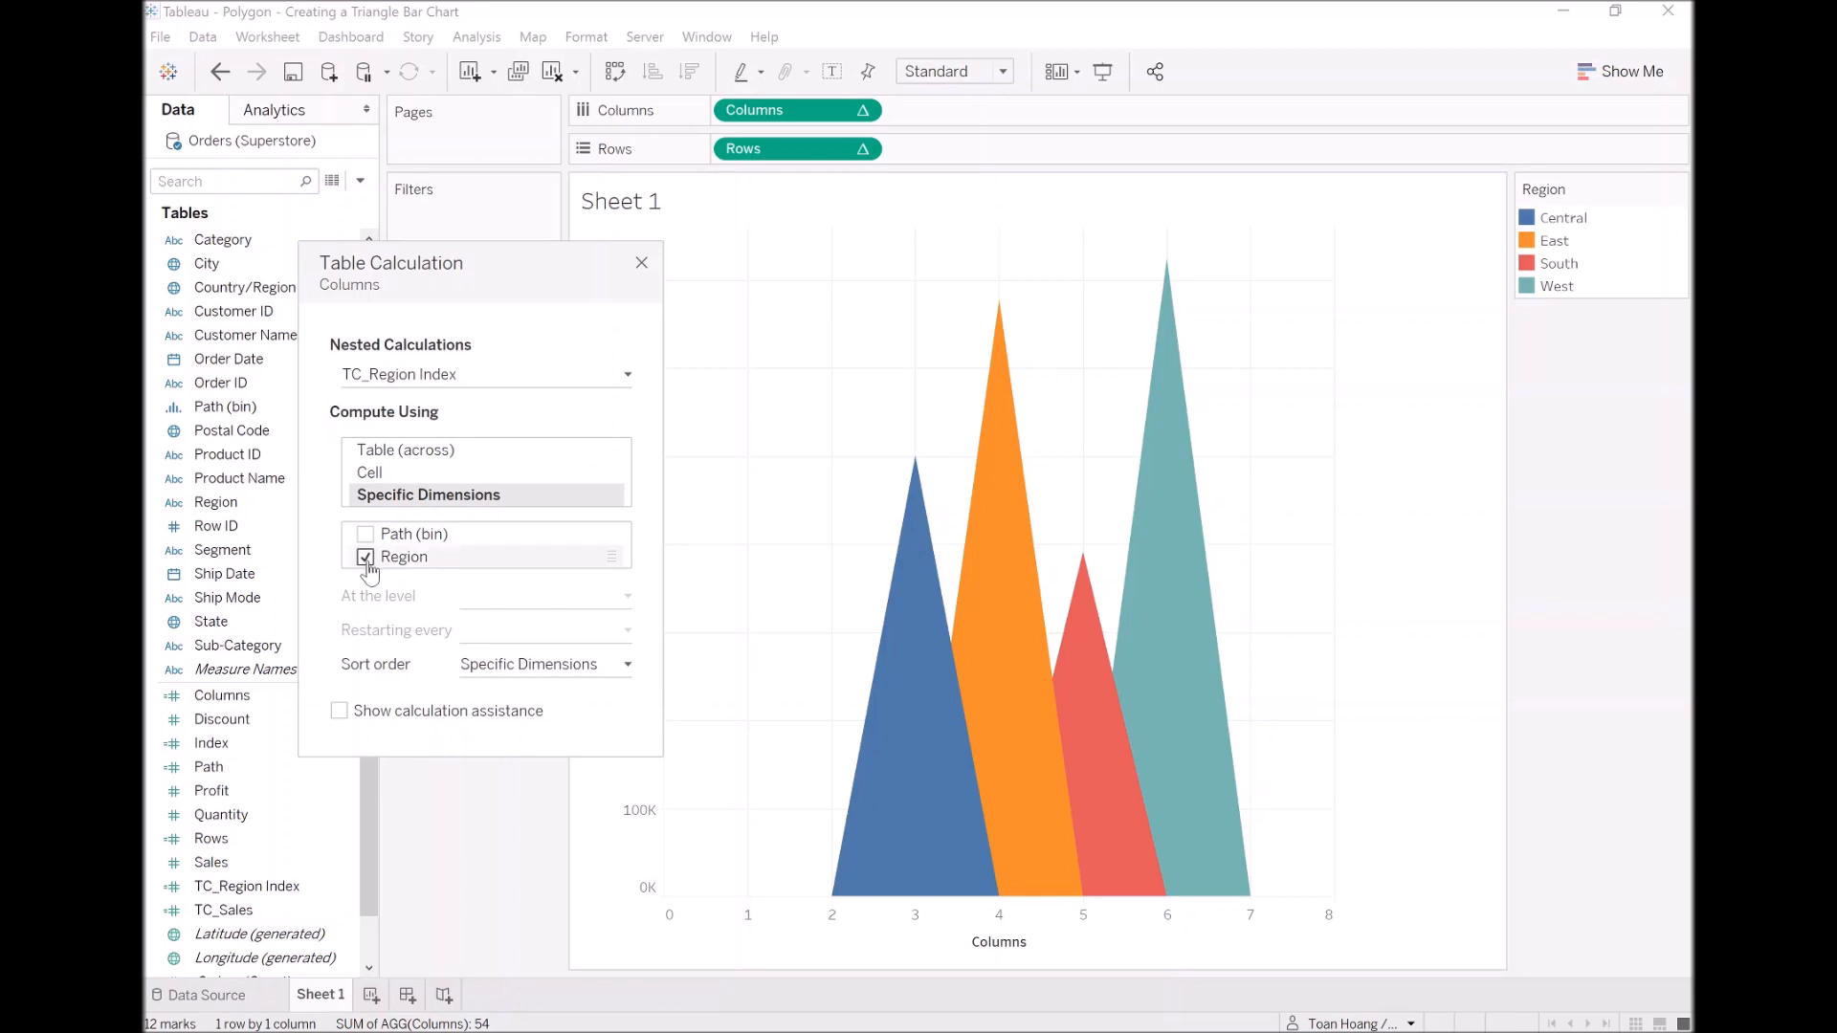
click(641, 264)
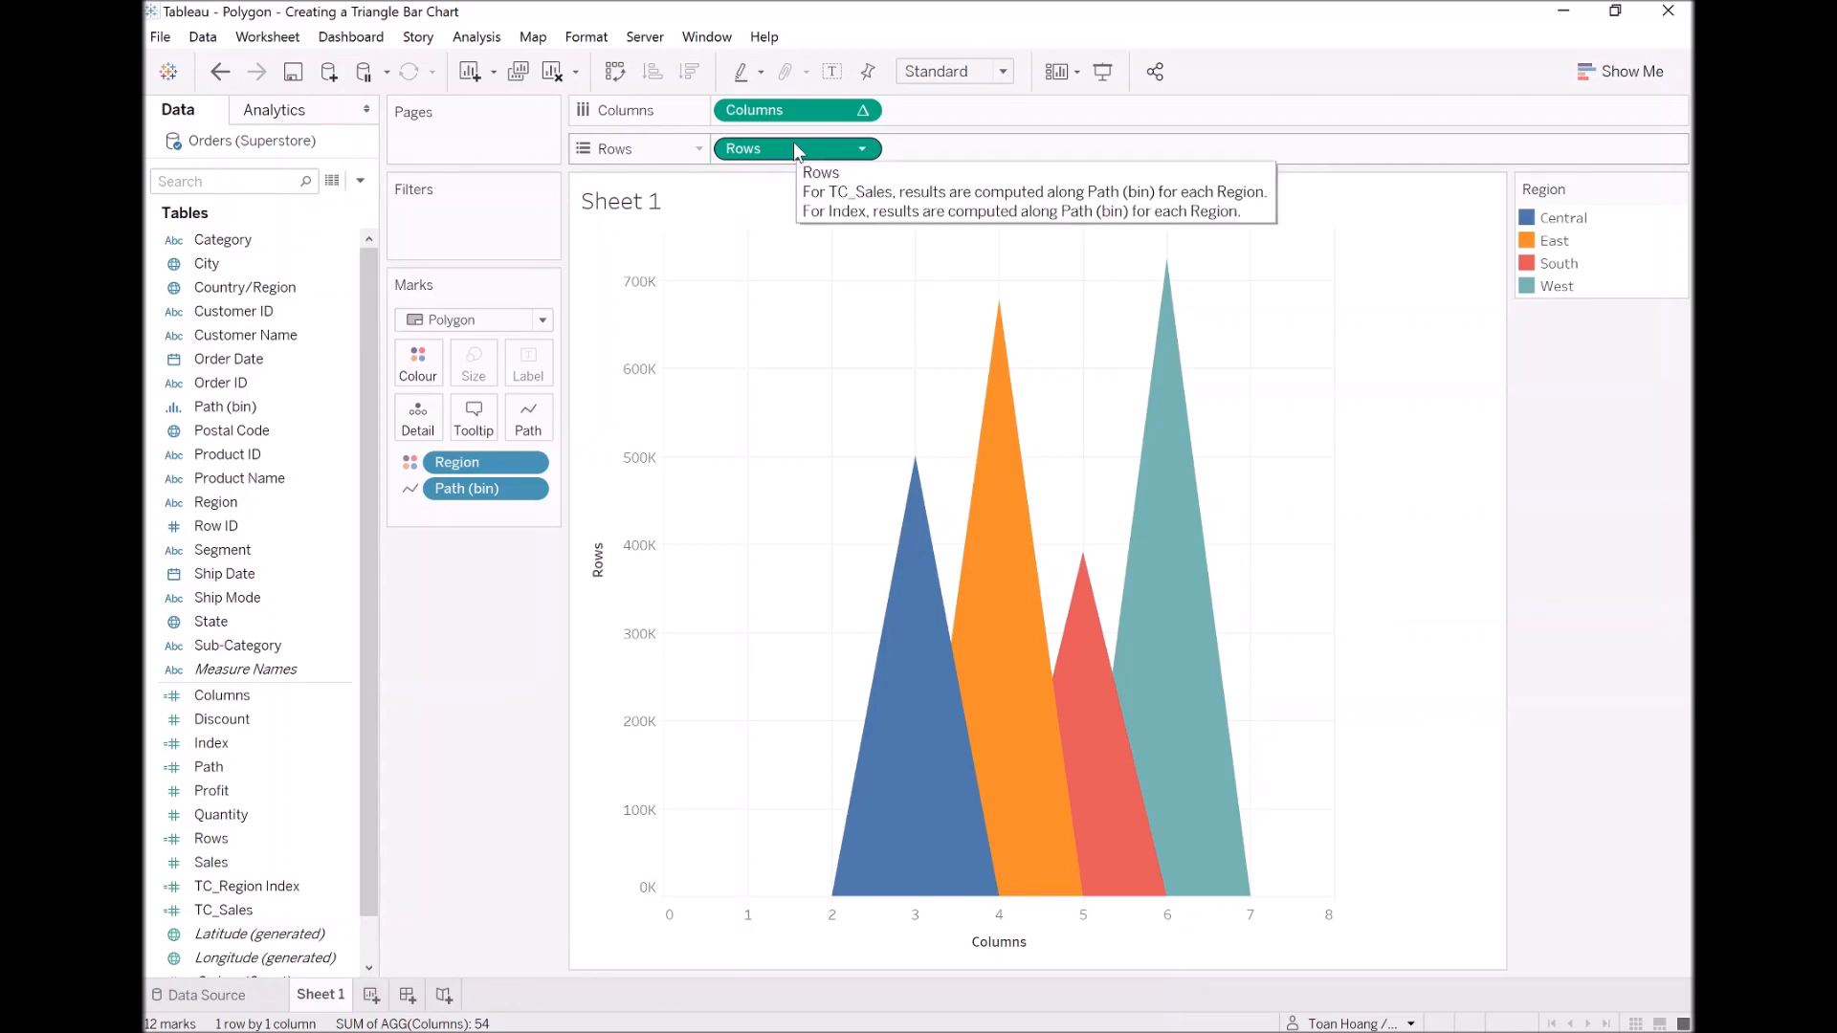
Step: Duplicate the Rows field on the Rows shelf and fit the sheet to Entire View
drag(795, 142, 923, 156)
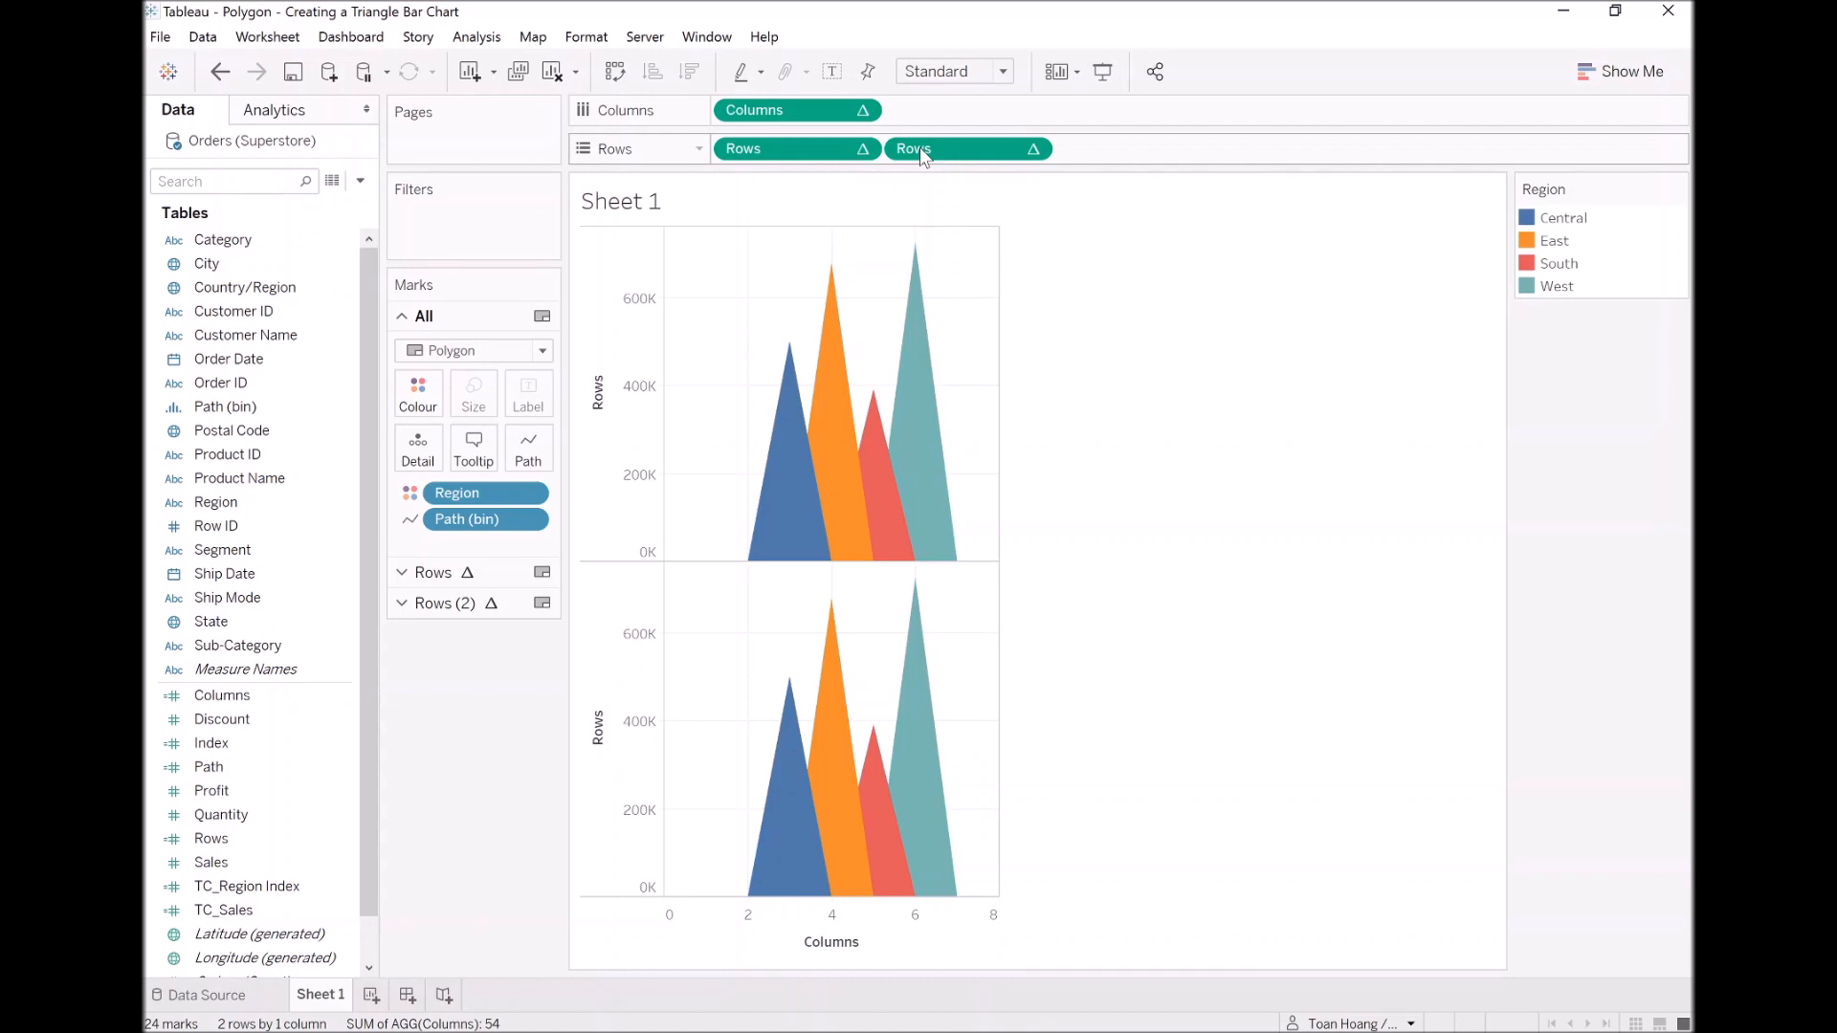
click(949, 73)
click(937, 152)
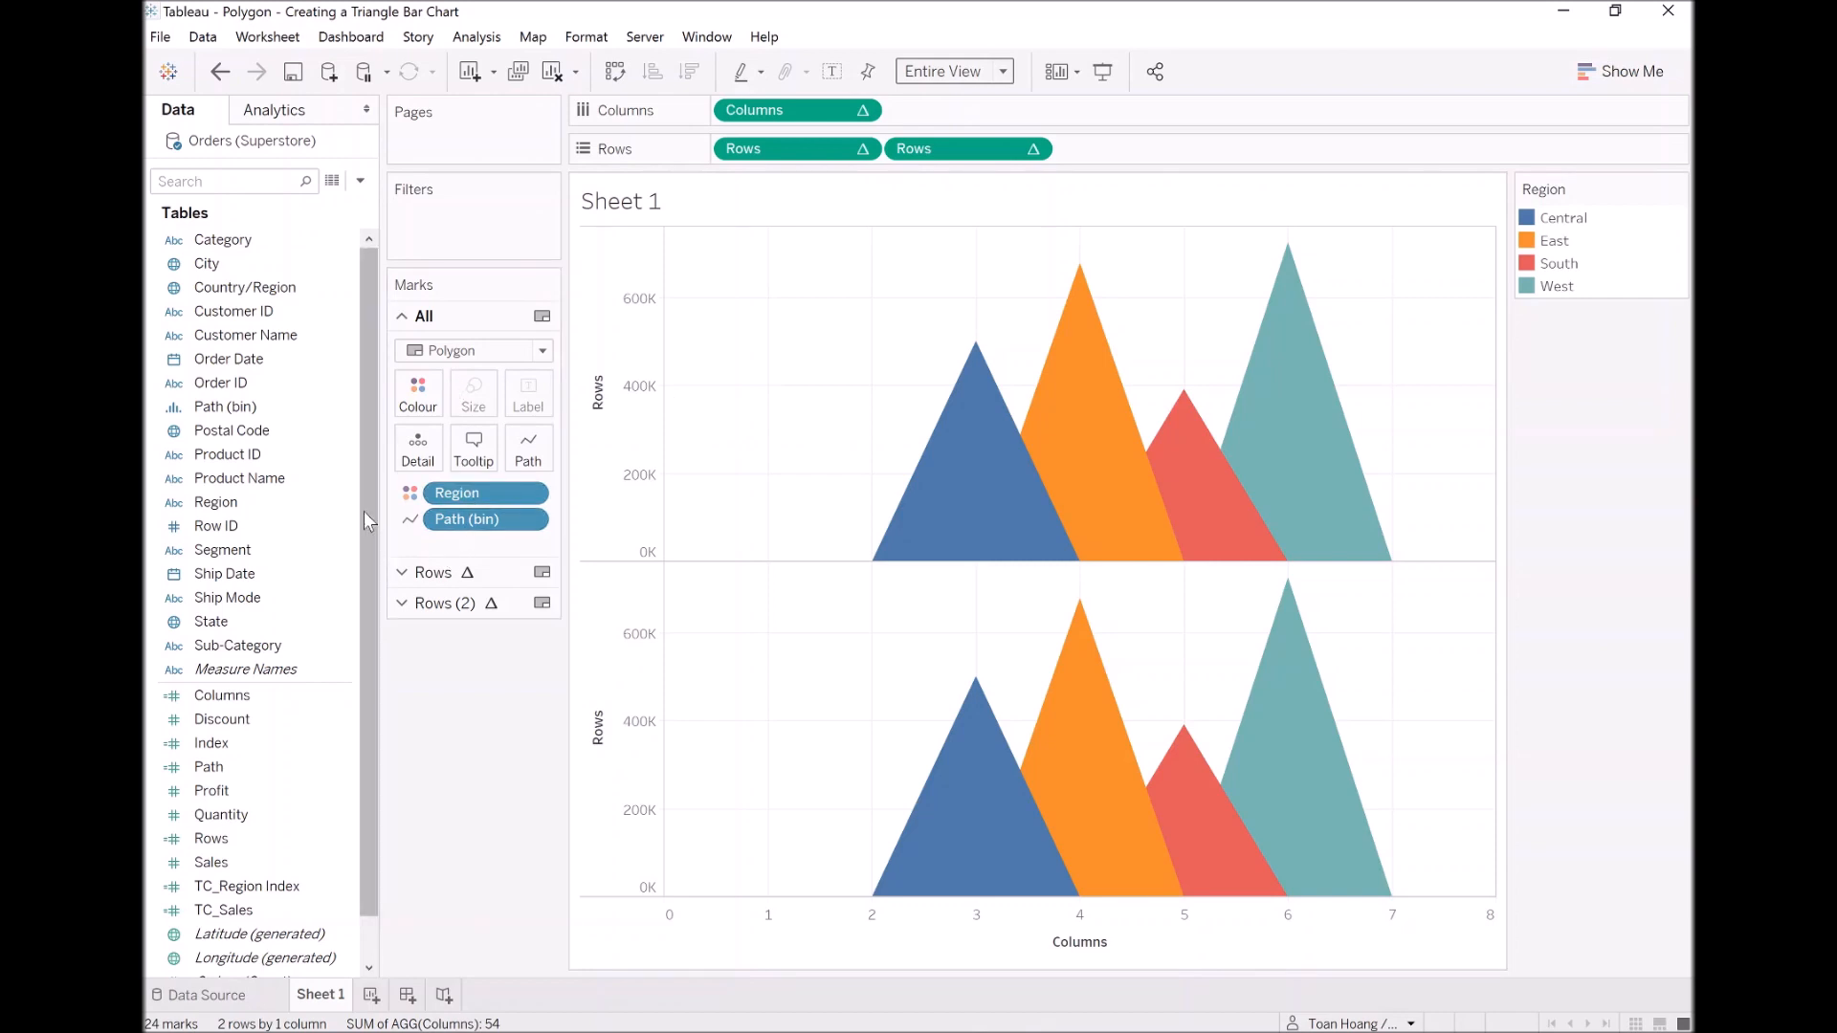
Step: Create another calculated field named TC_Region Sales, moving and narrowing its editor to uncover the chart
drag(370, 469, 366, 573)
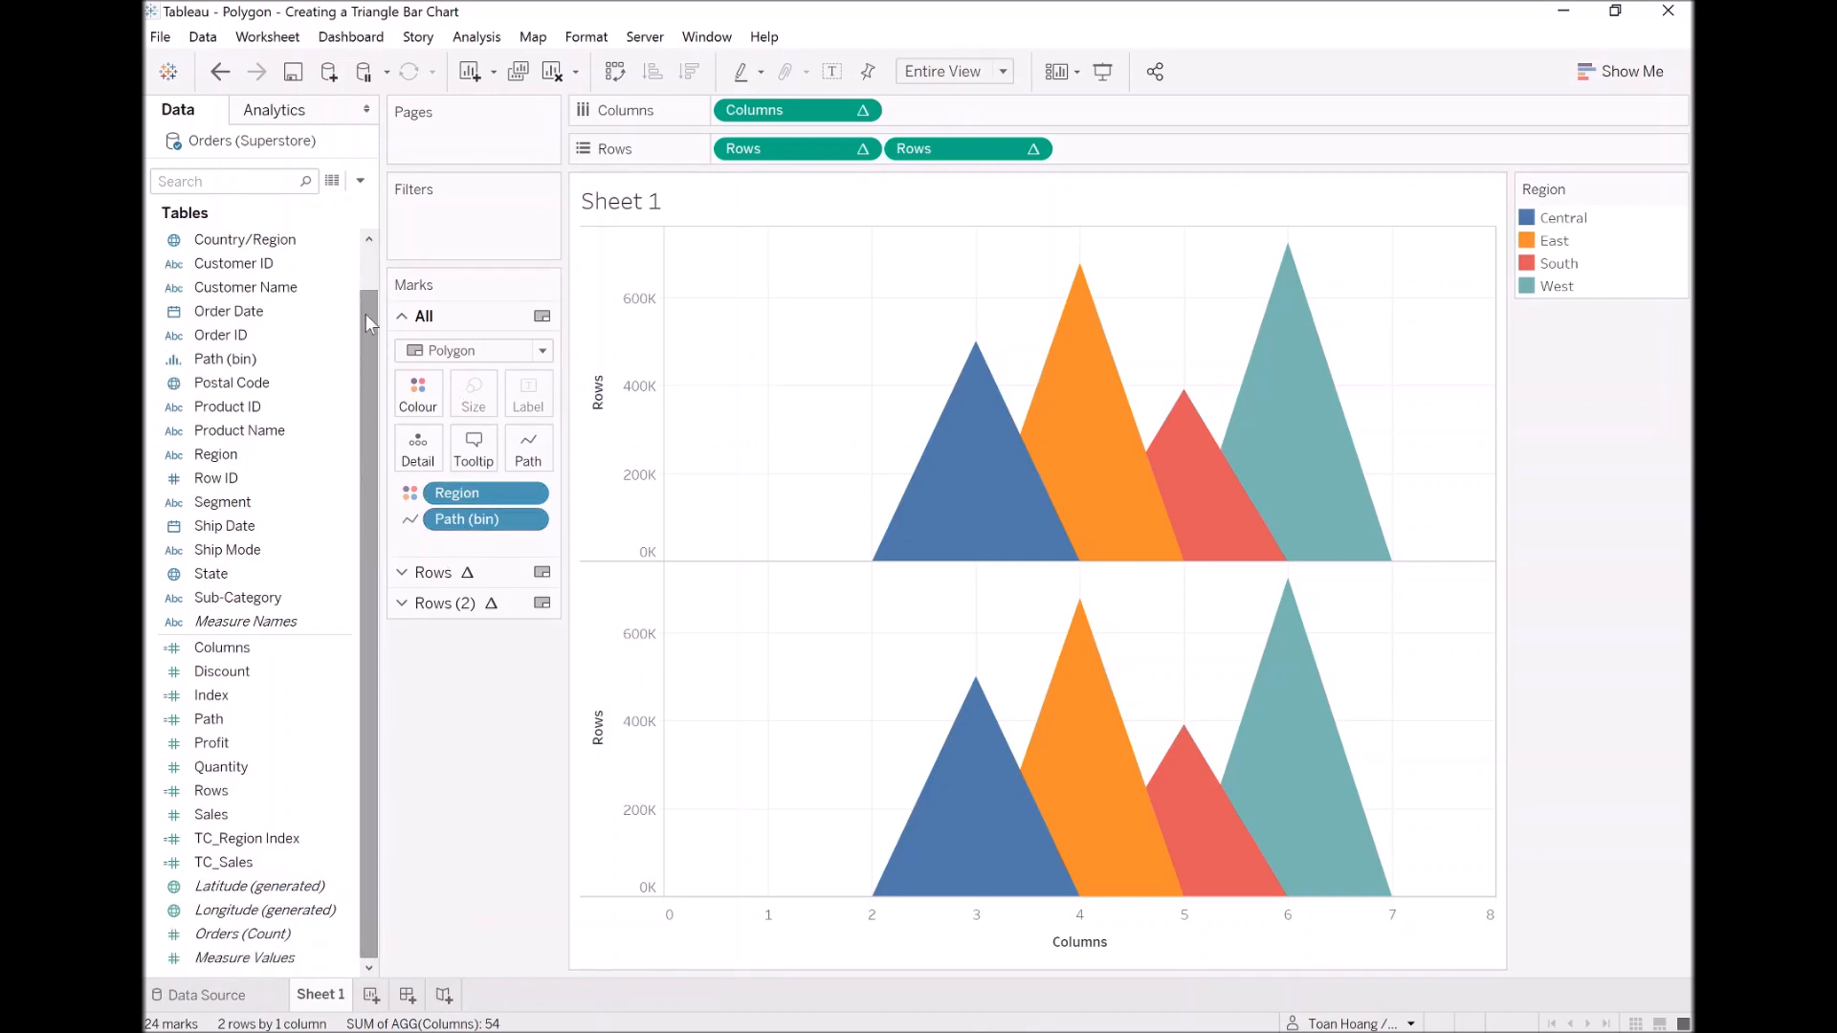
click(361, 183)
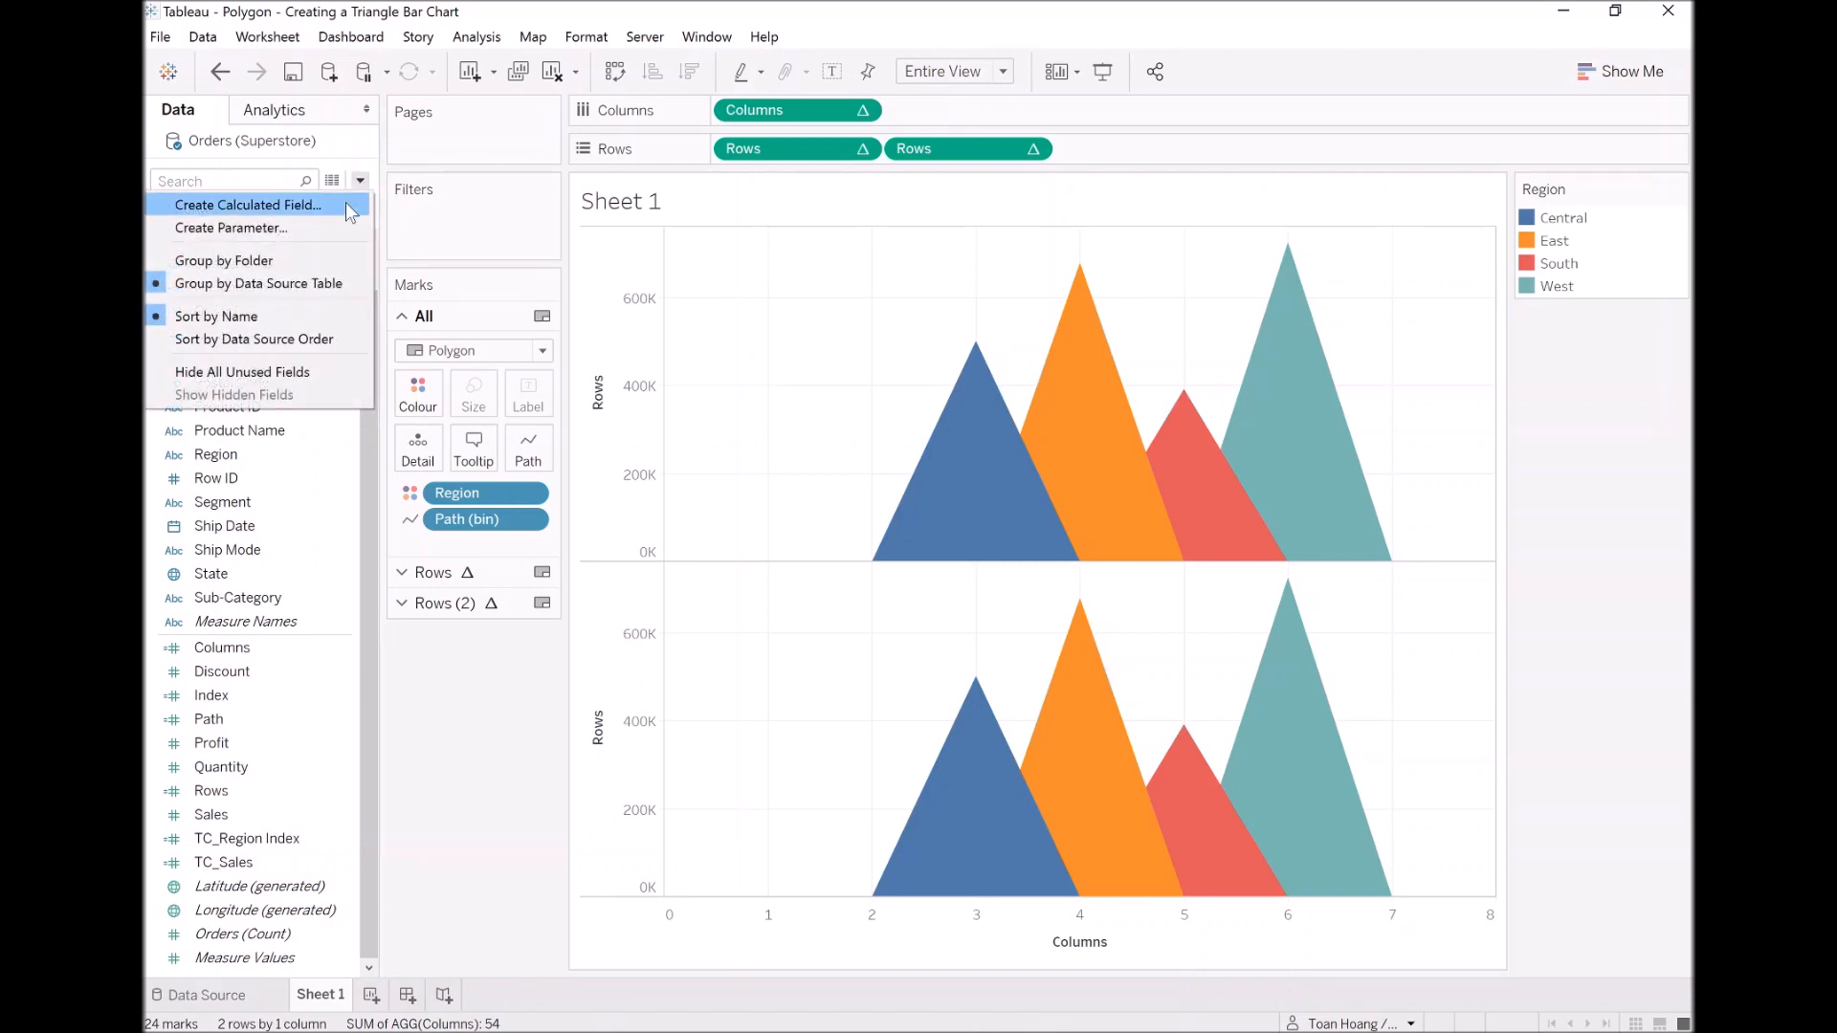
click(354, 205)
drag(661, 132, 541, 346)
drag(1160, 445, 811, 446)
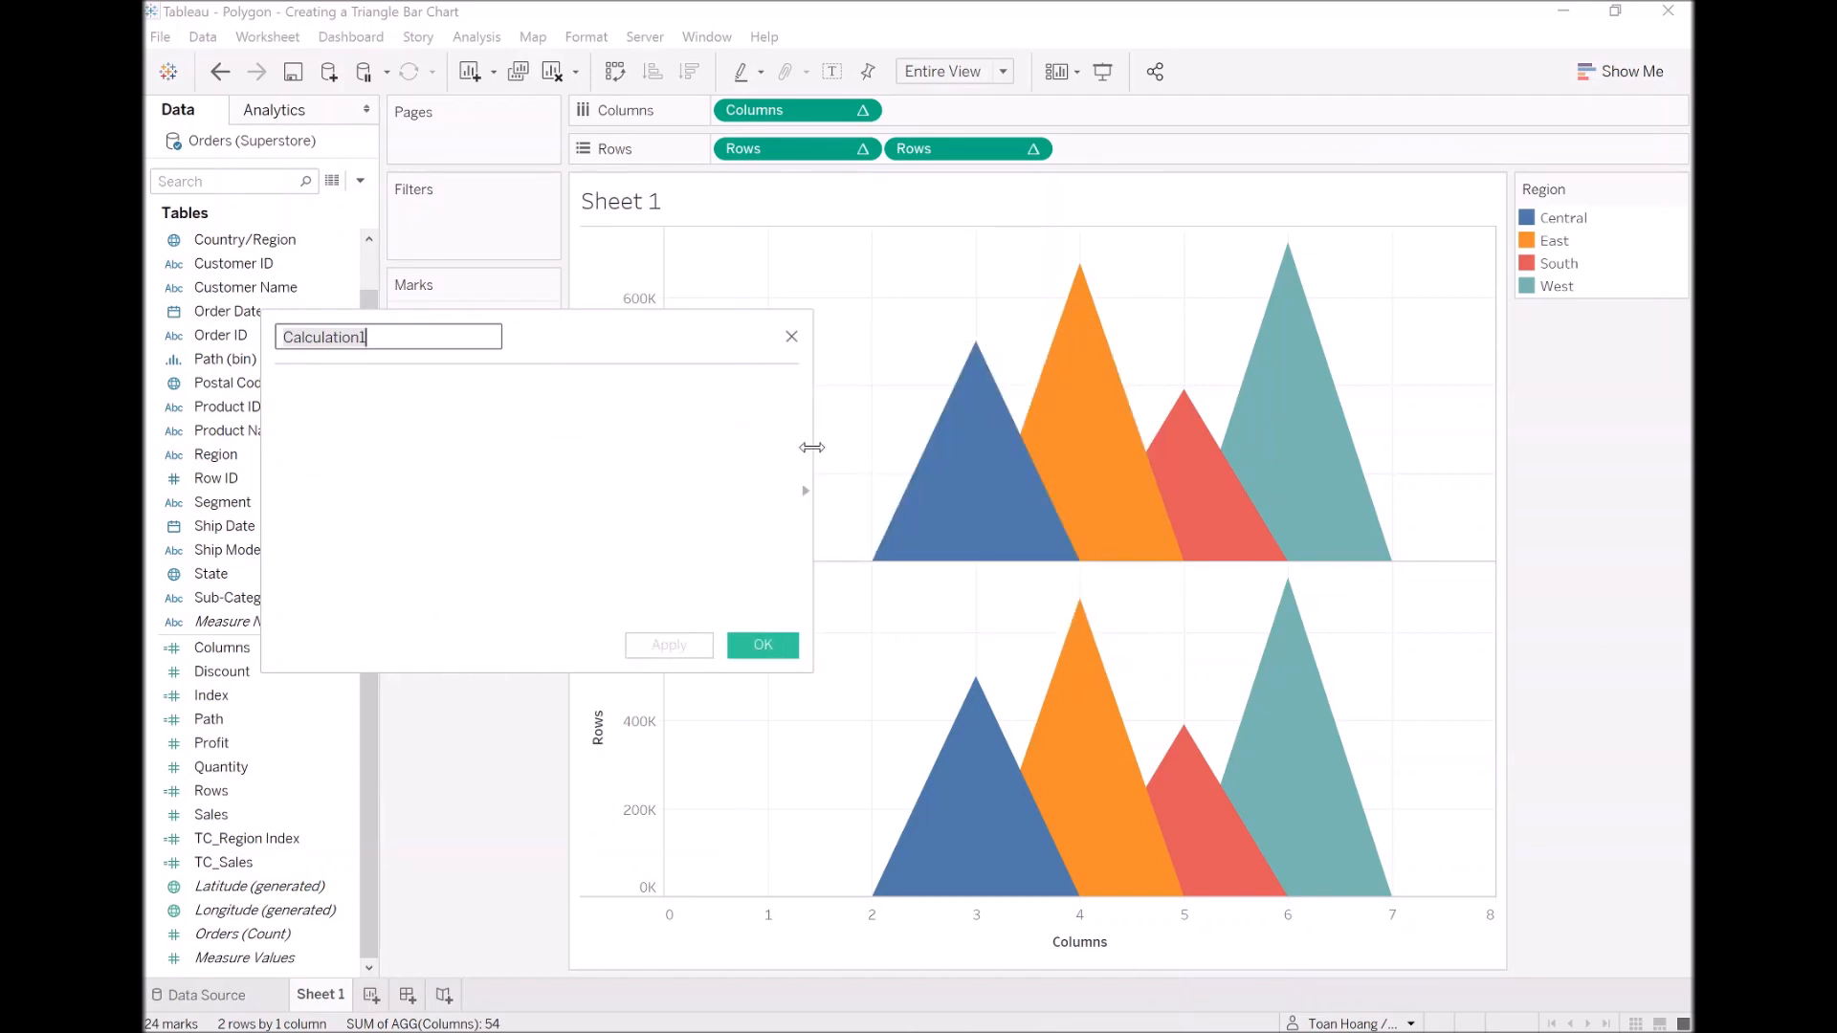
text(T)
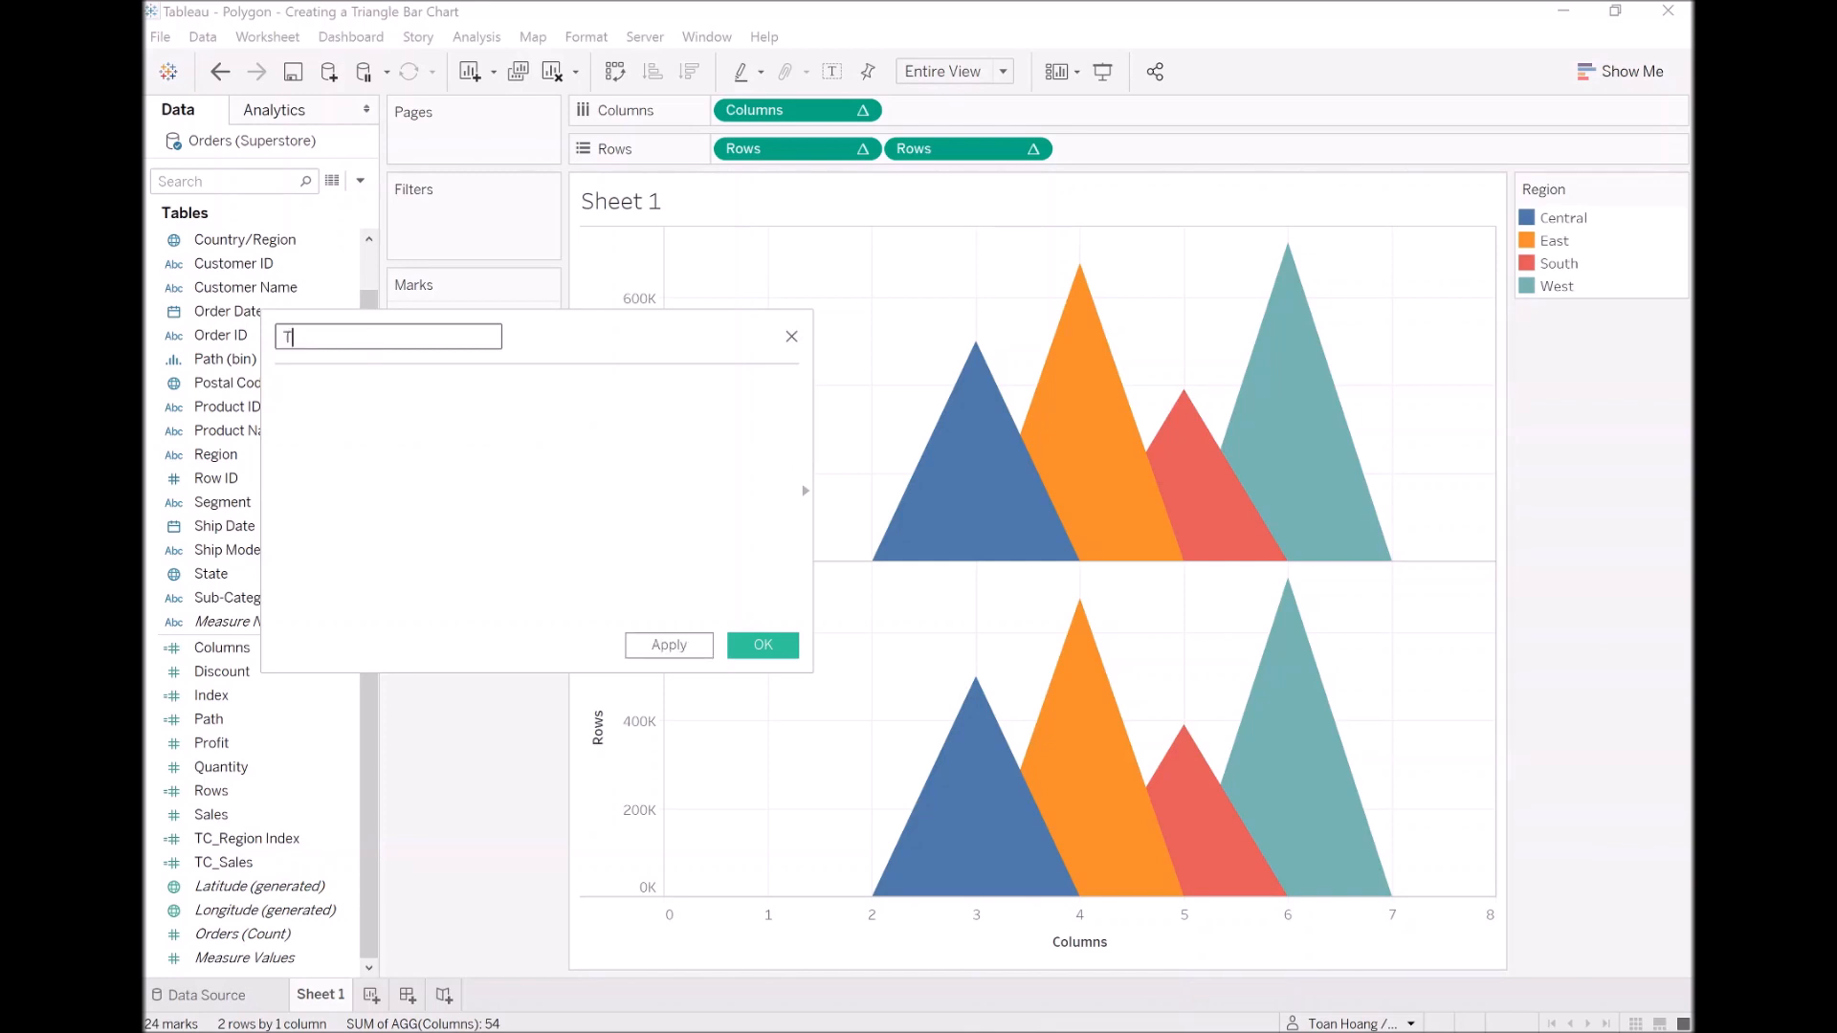
text(C_Regional)
text( Sales)
key(Tab)
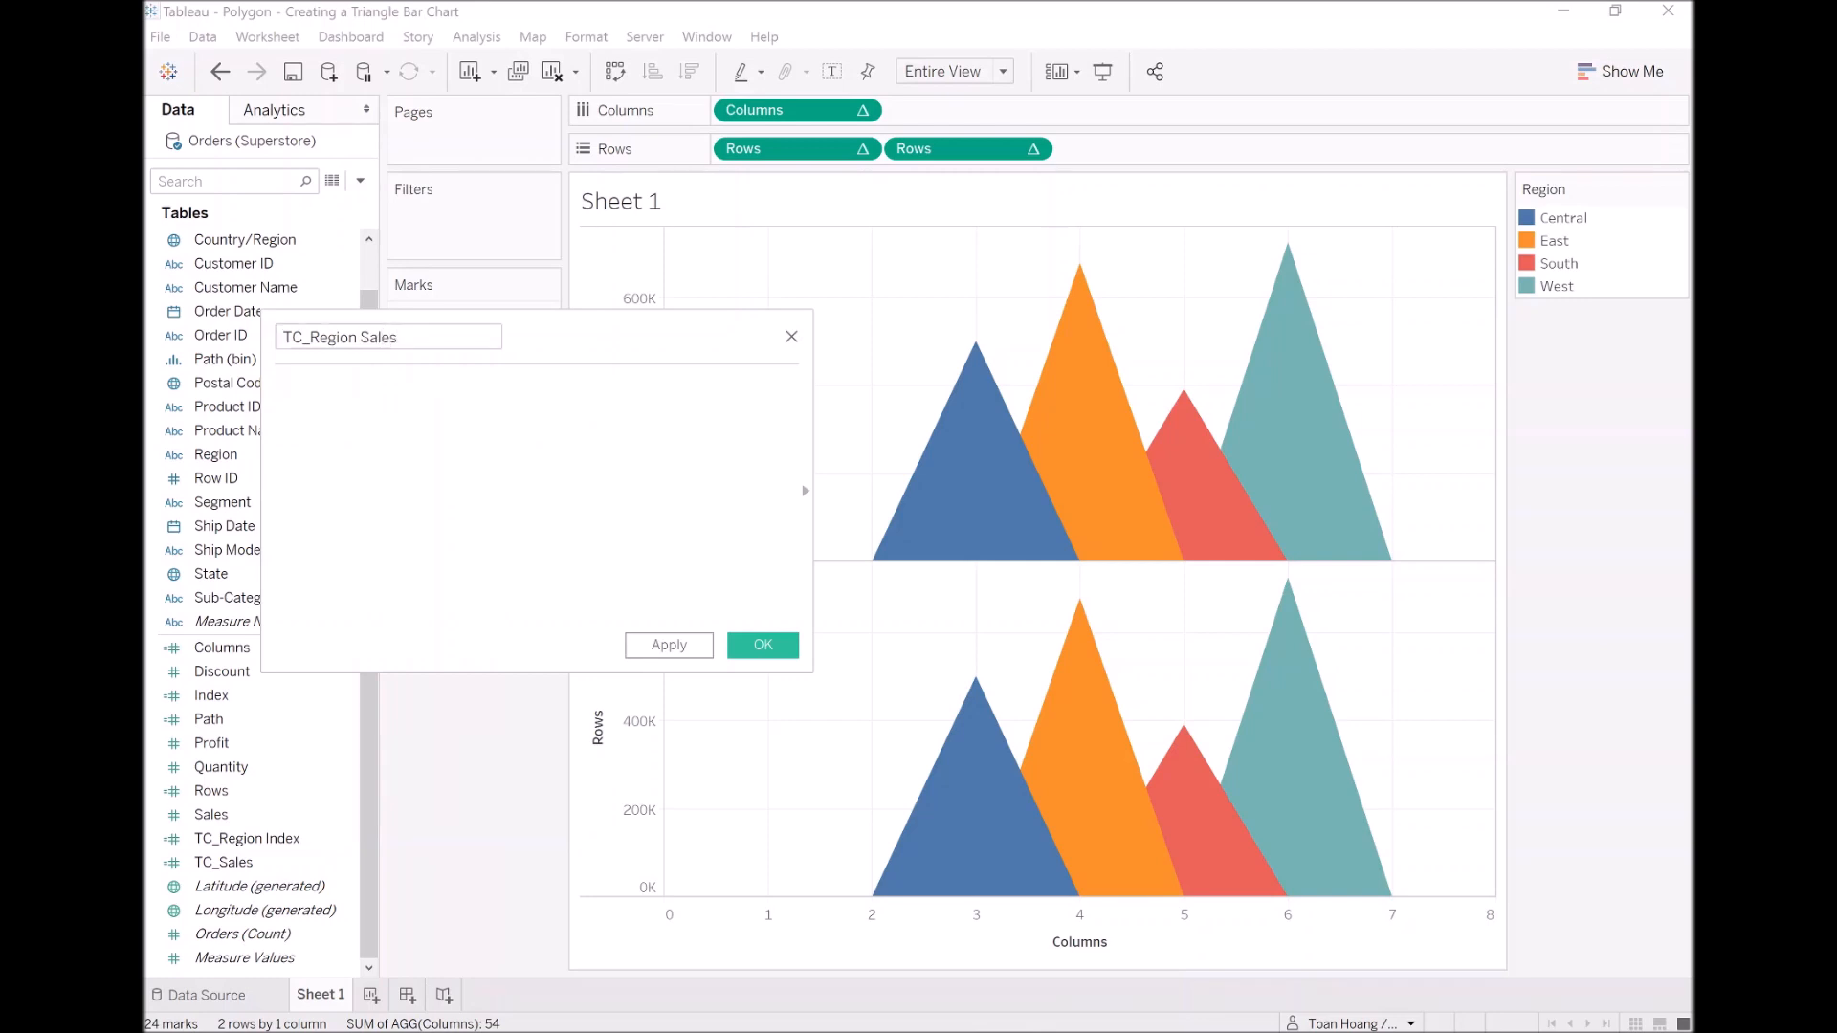
Step: Enter the TC_Region Sales formula IF [Index] = 2 THEN [TC_Sales] END and save the field
text(IF inde)
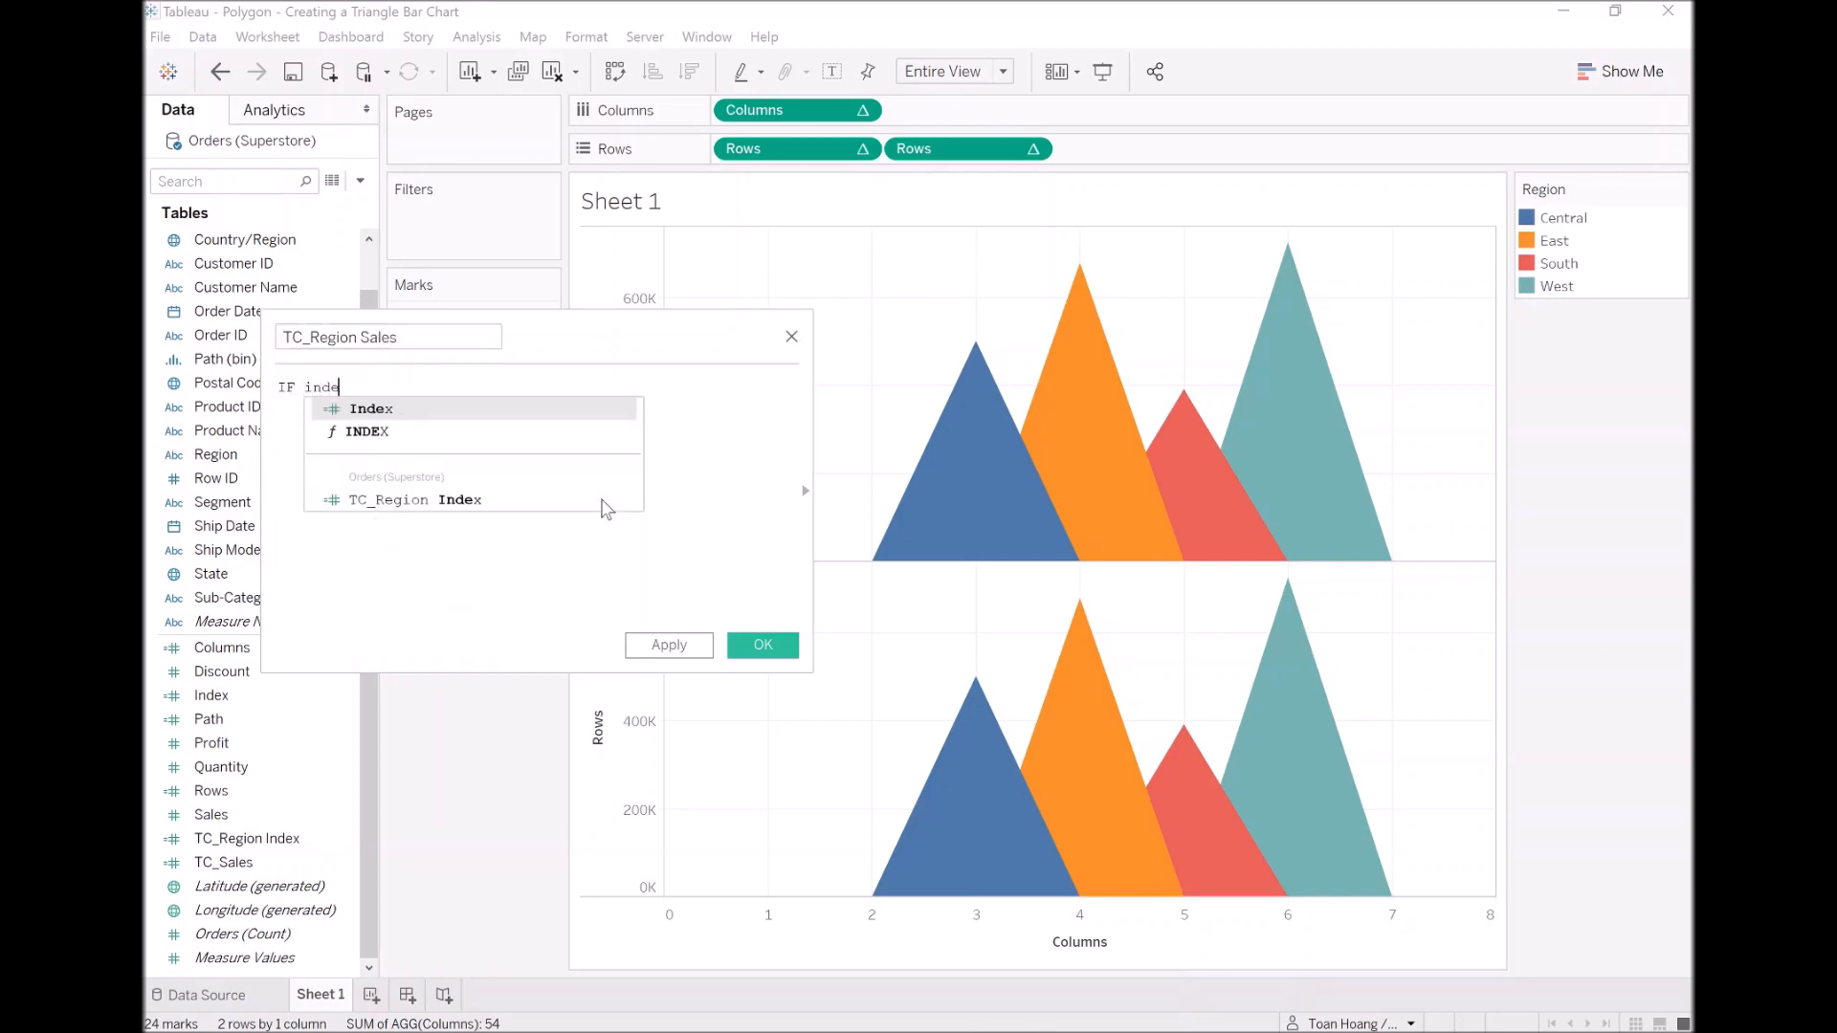
key(Return)
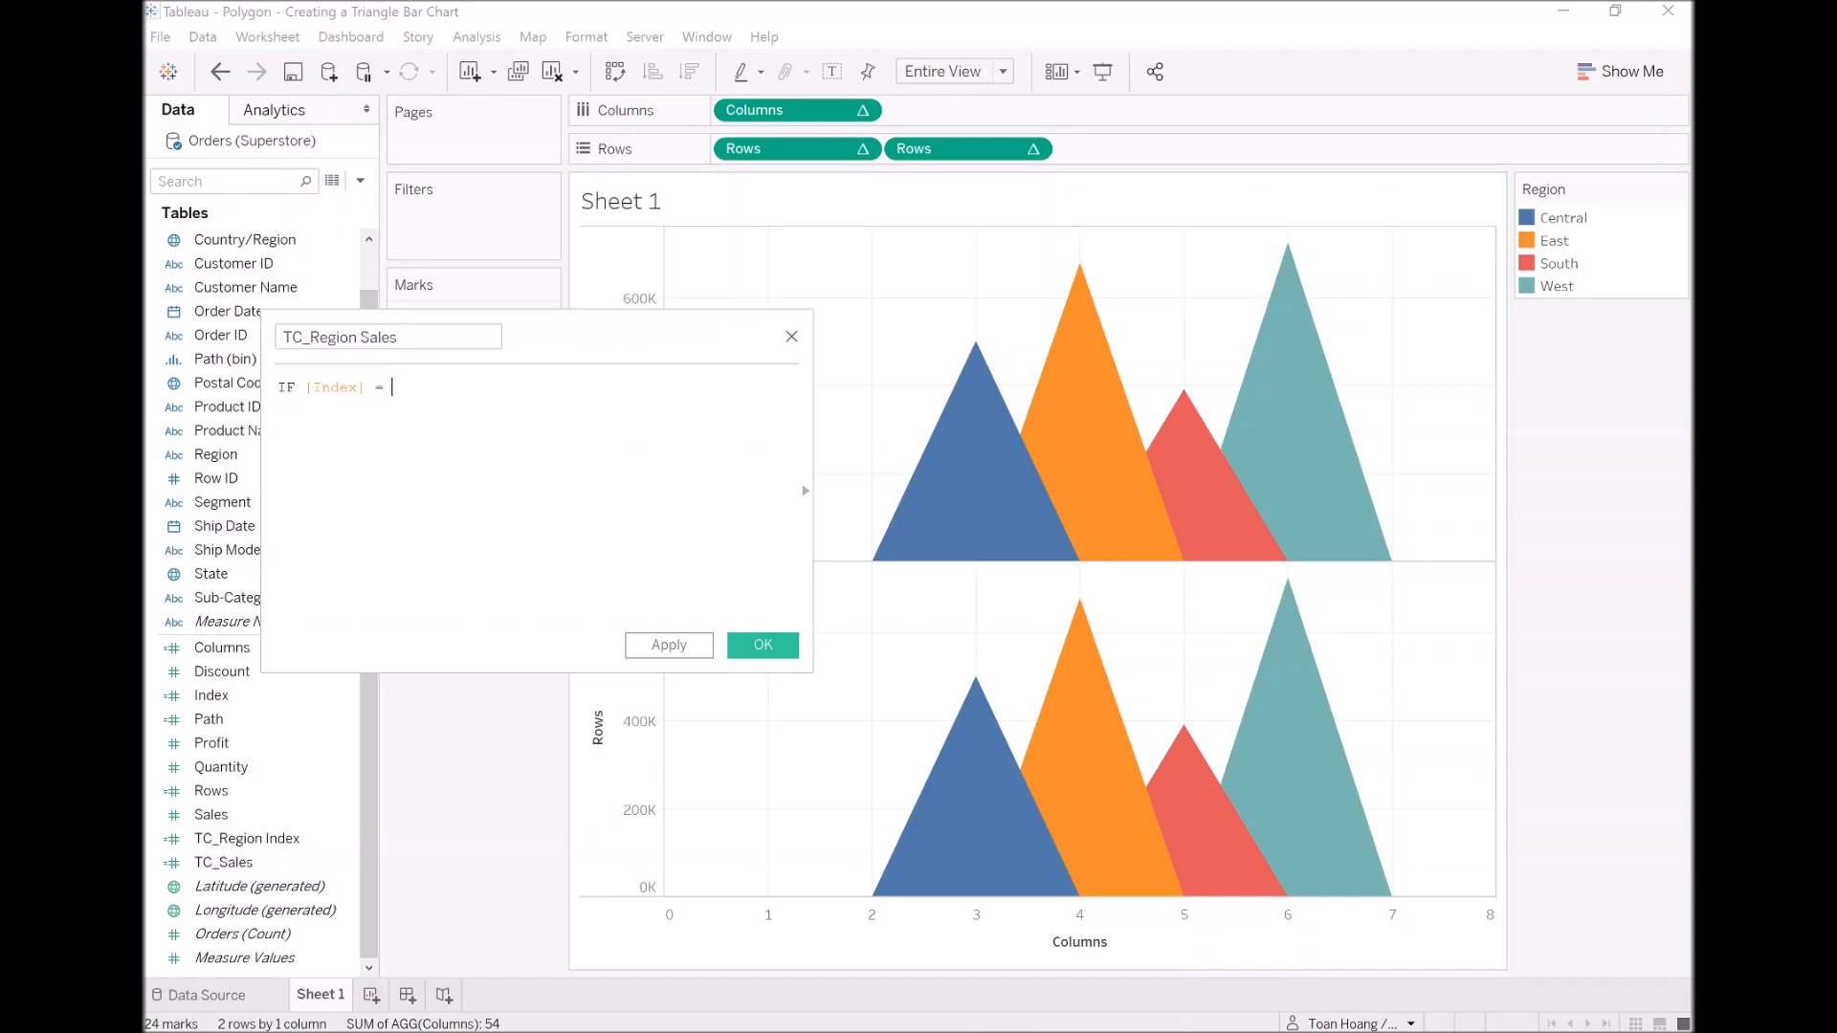
text(= 2 THENtc)
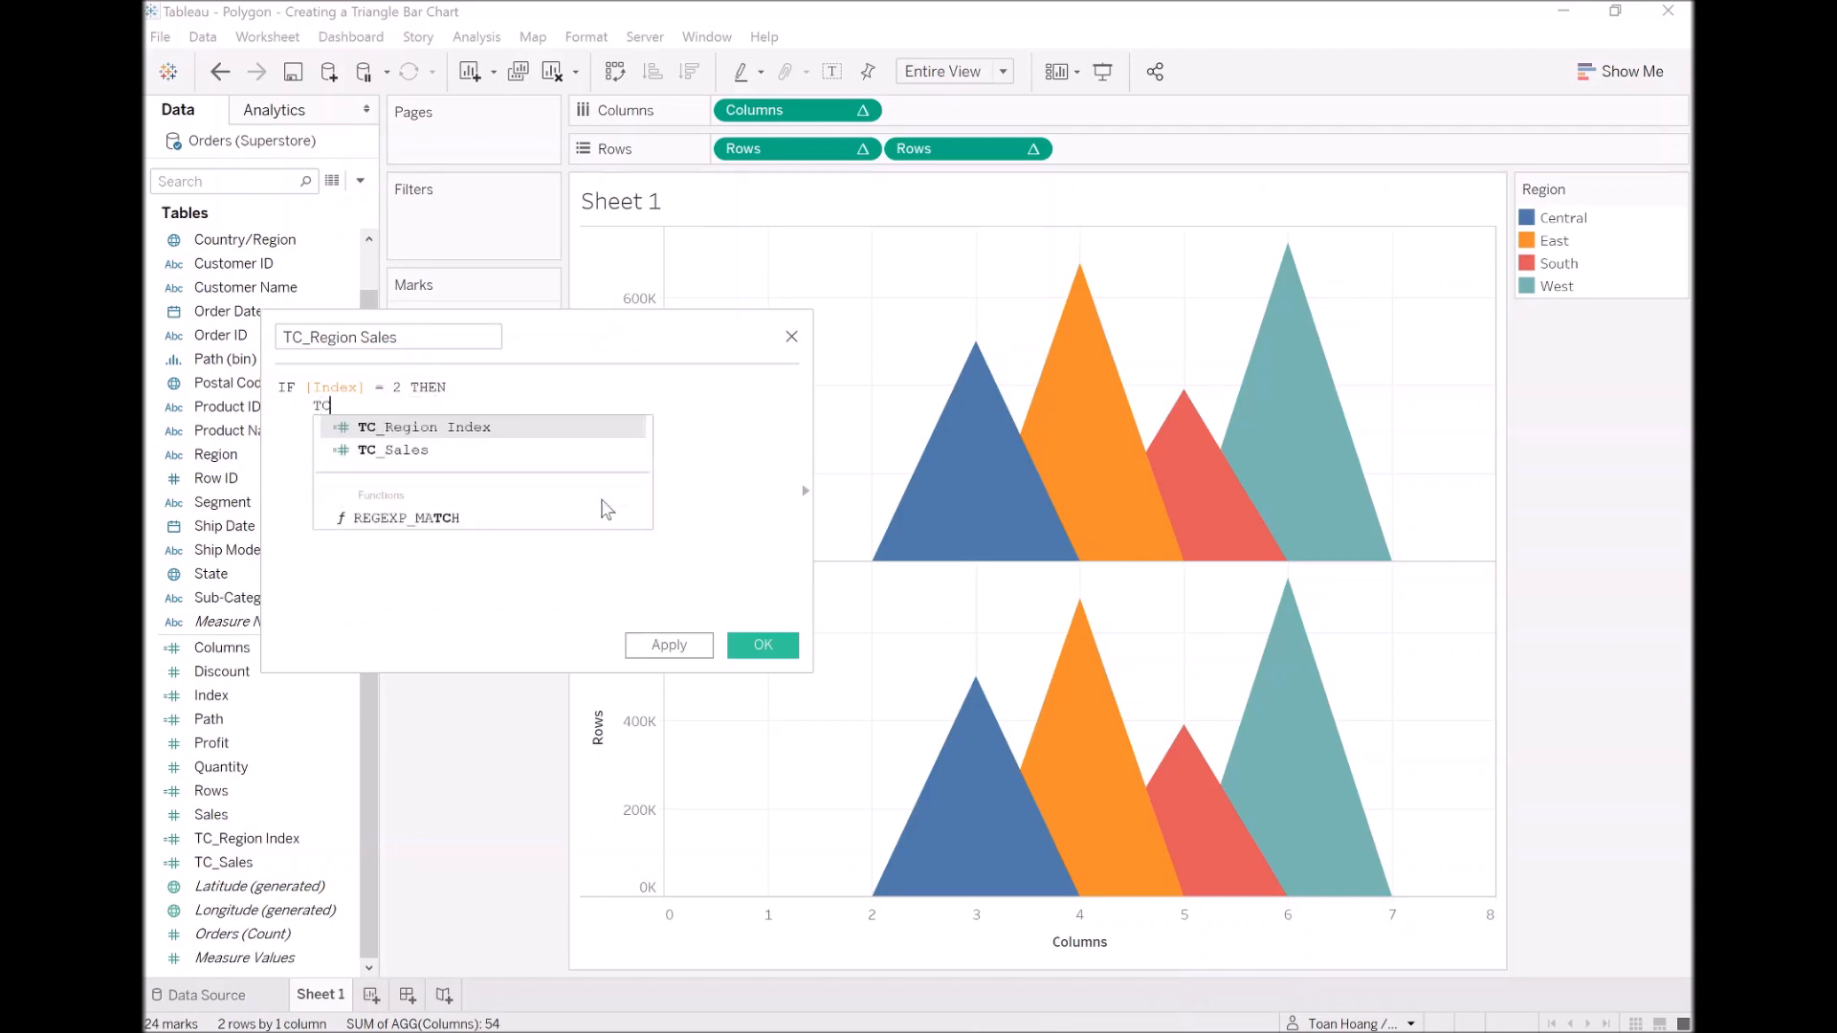
key(Down)
key(Return)
key(Return)
text(E)
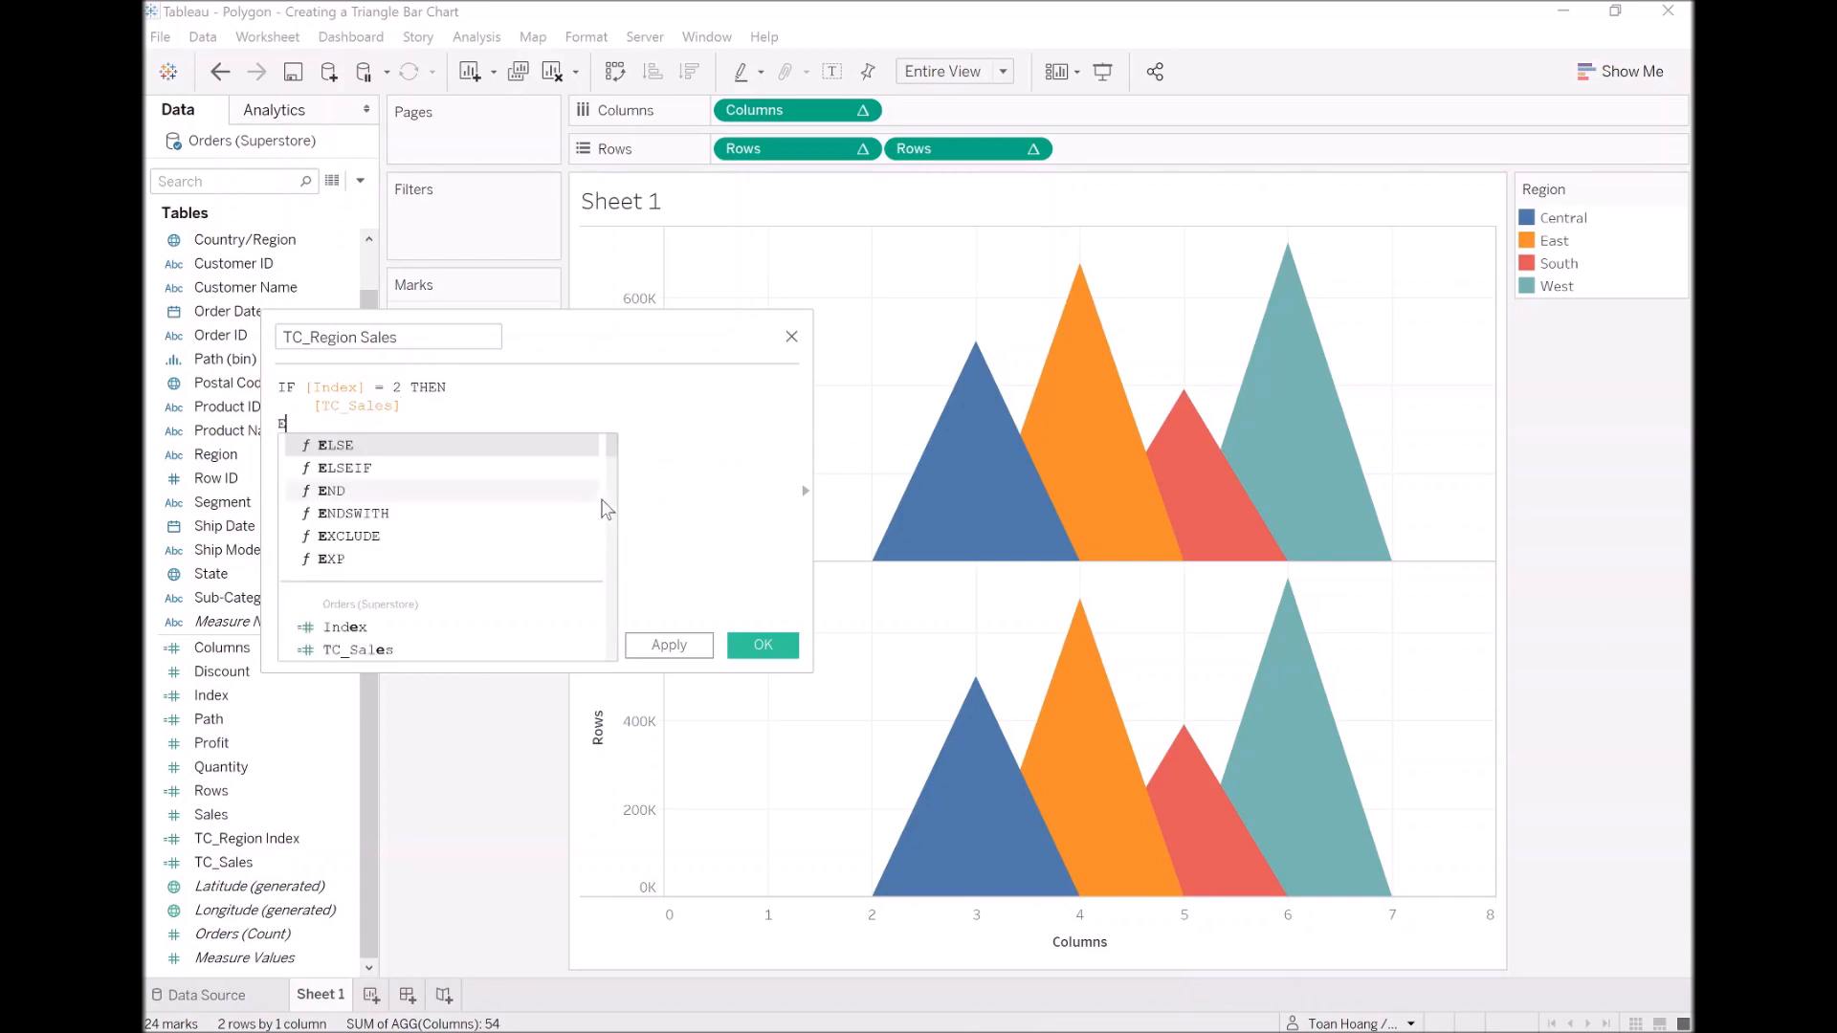
text(ND)
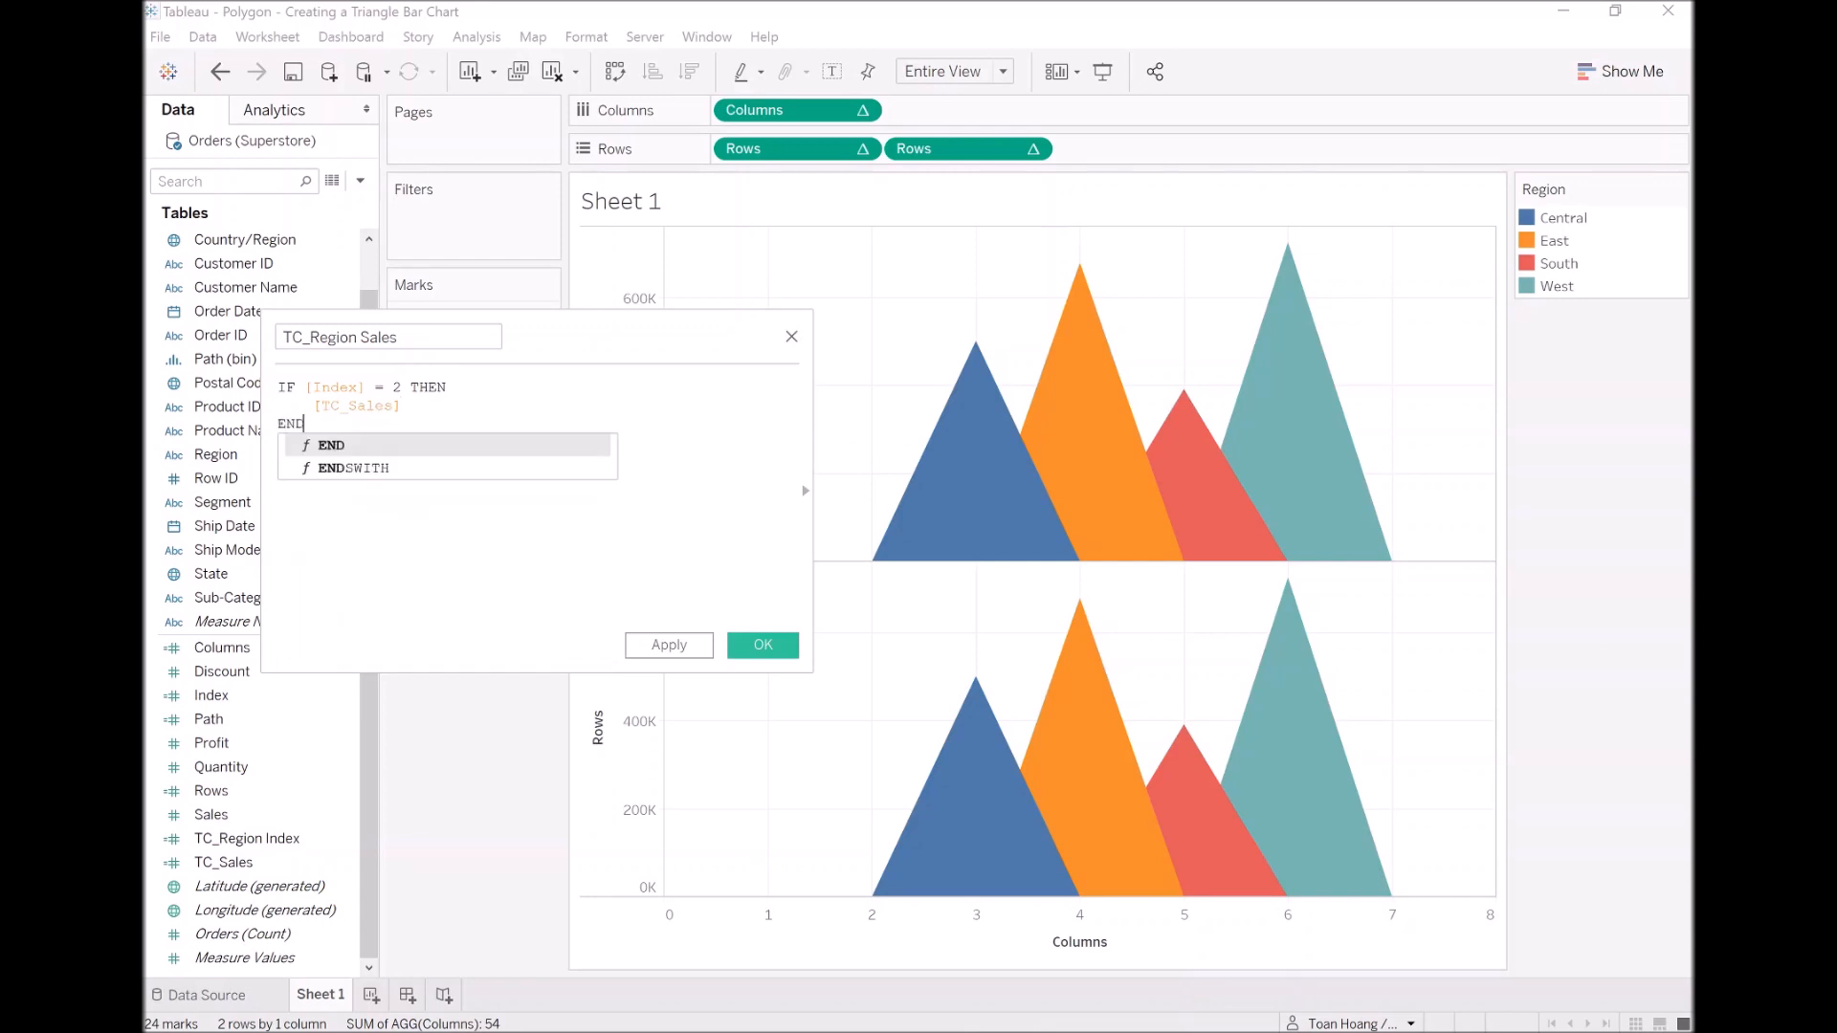
click(691, 646)
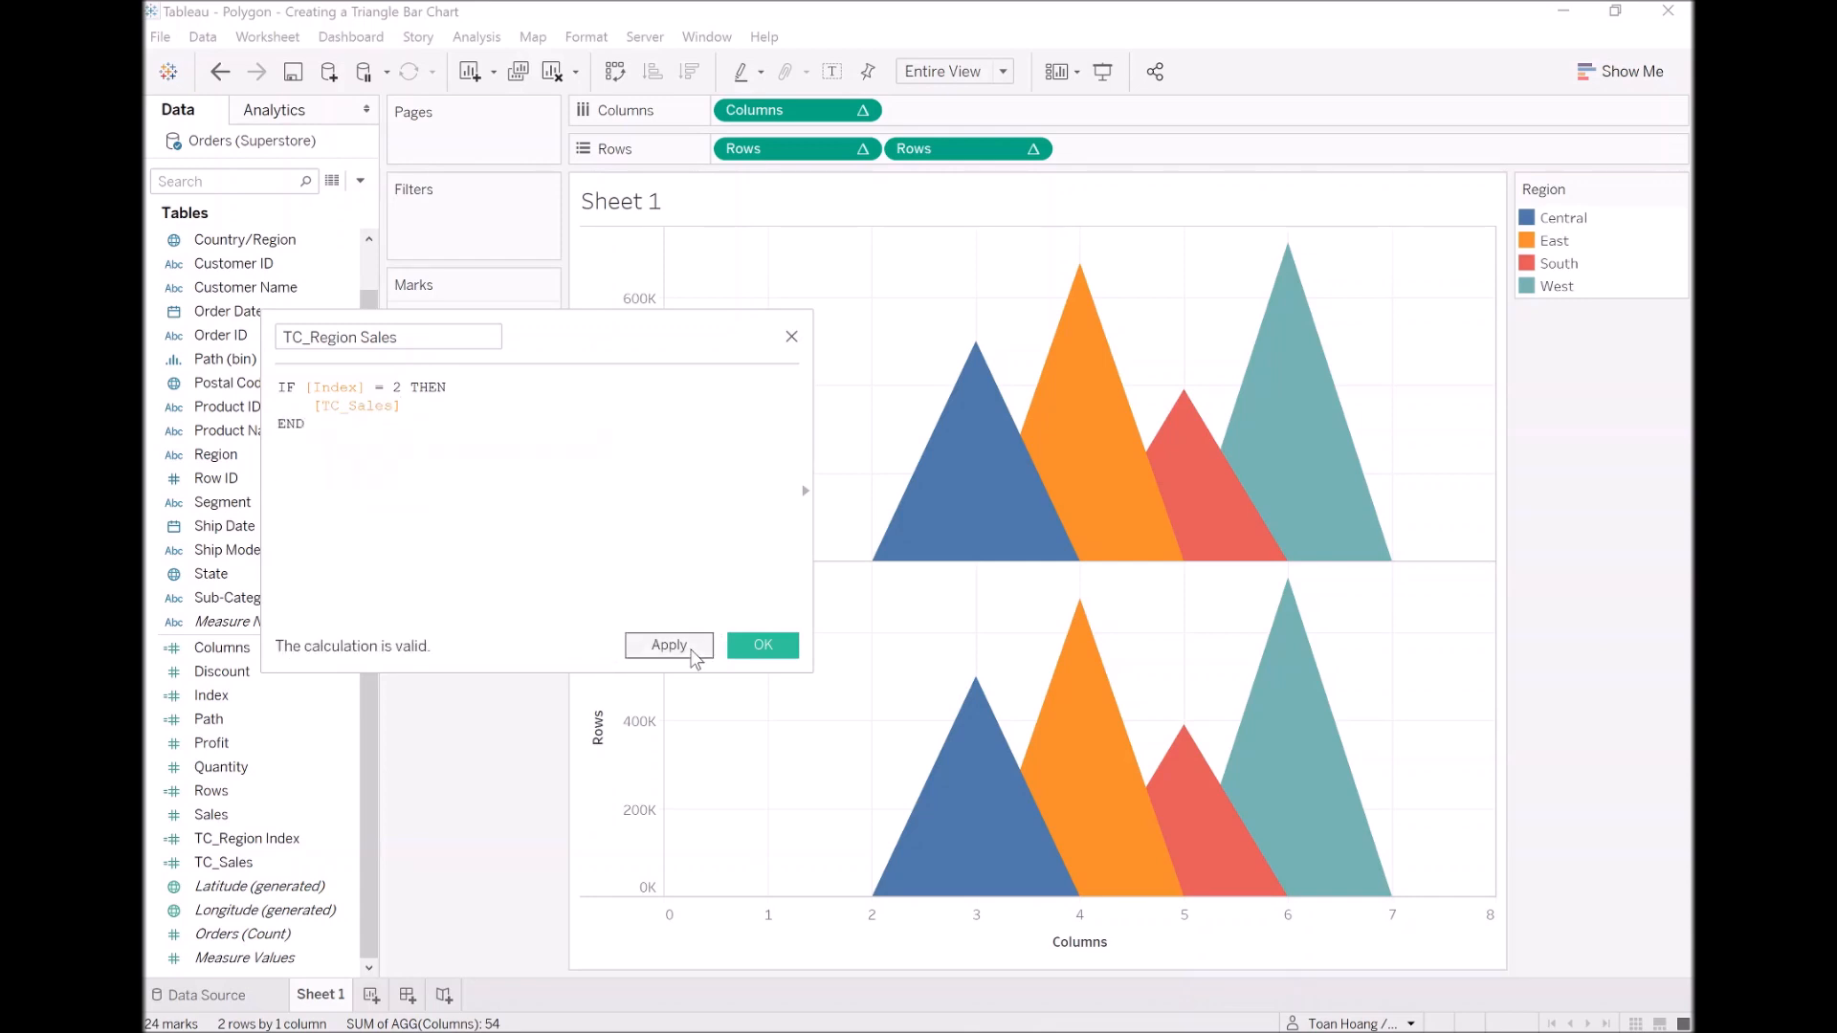
click(752, 646)
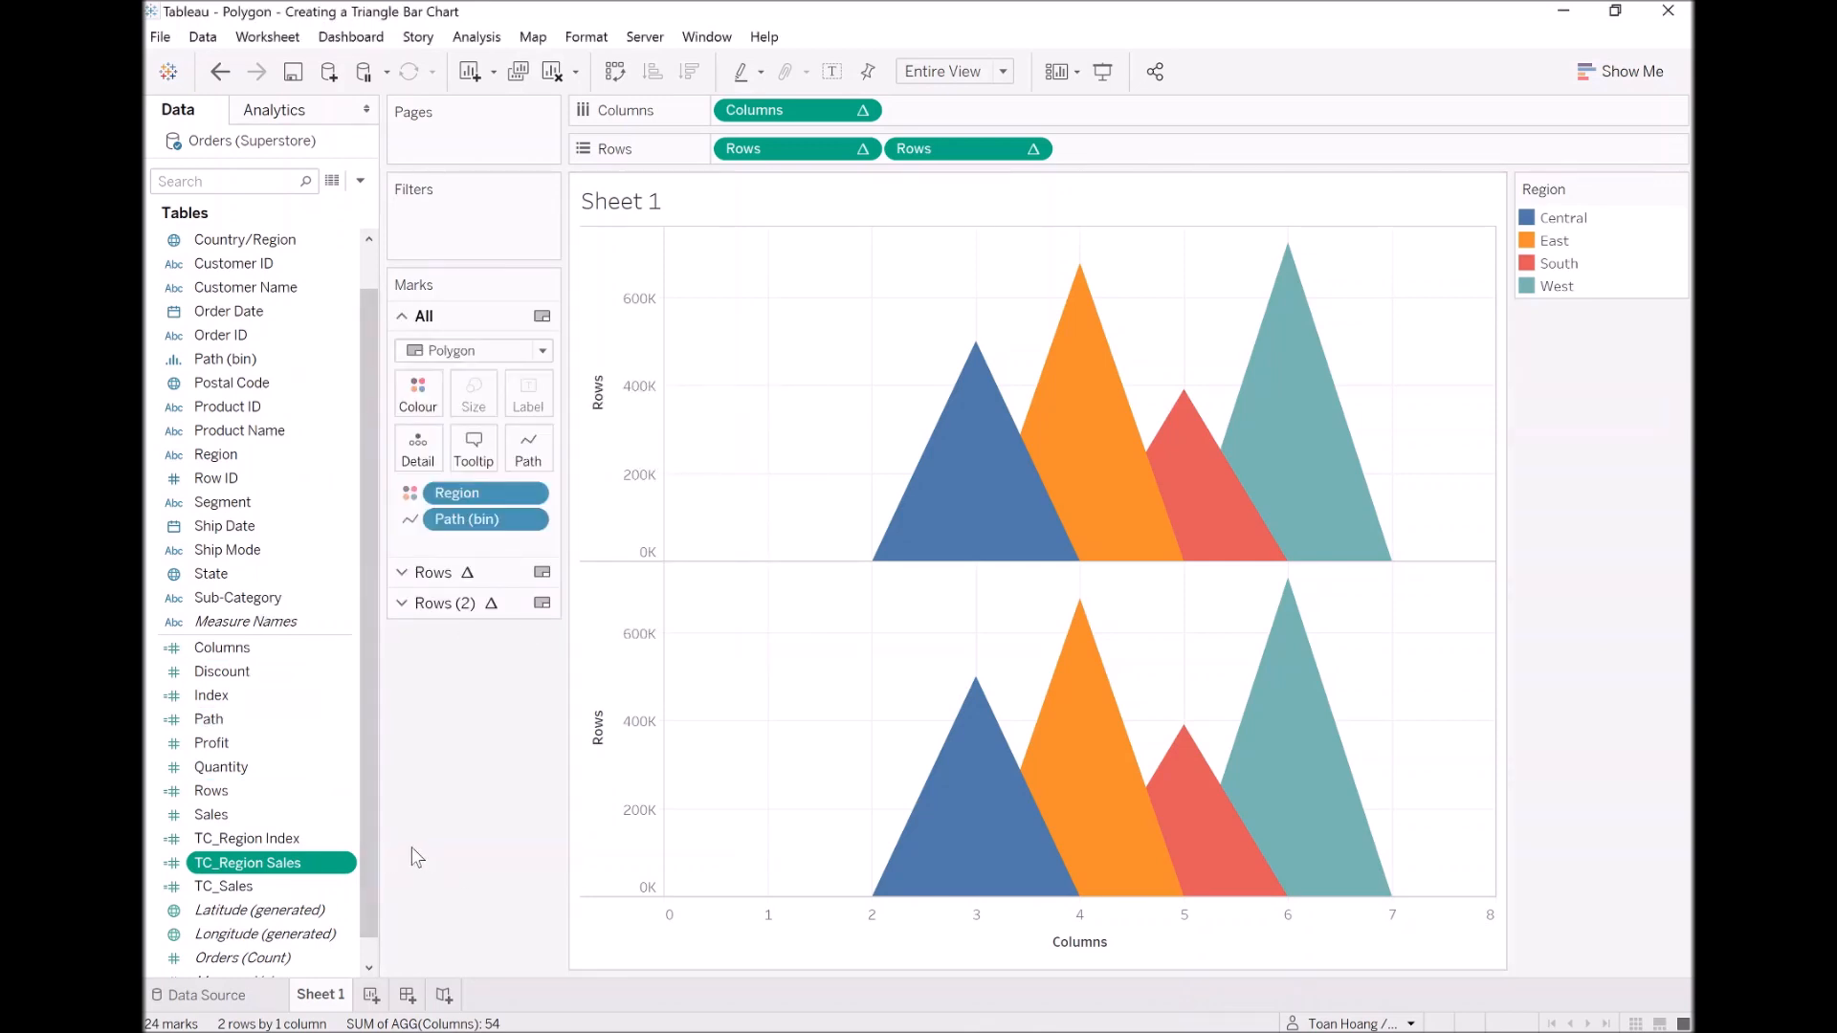
Step: Change the mark type of the second Rows field, Rows (2), to Line
click(461, 605)
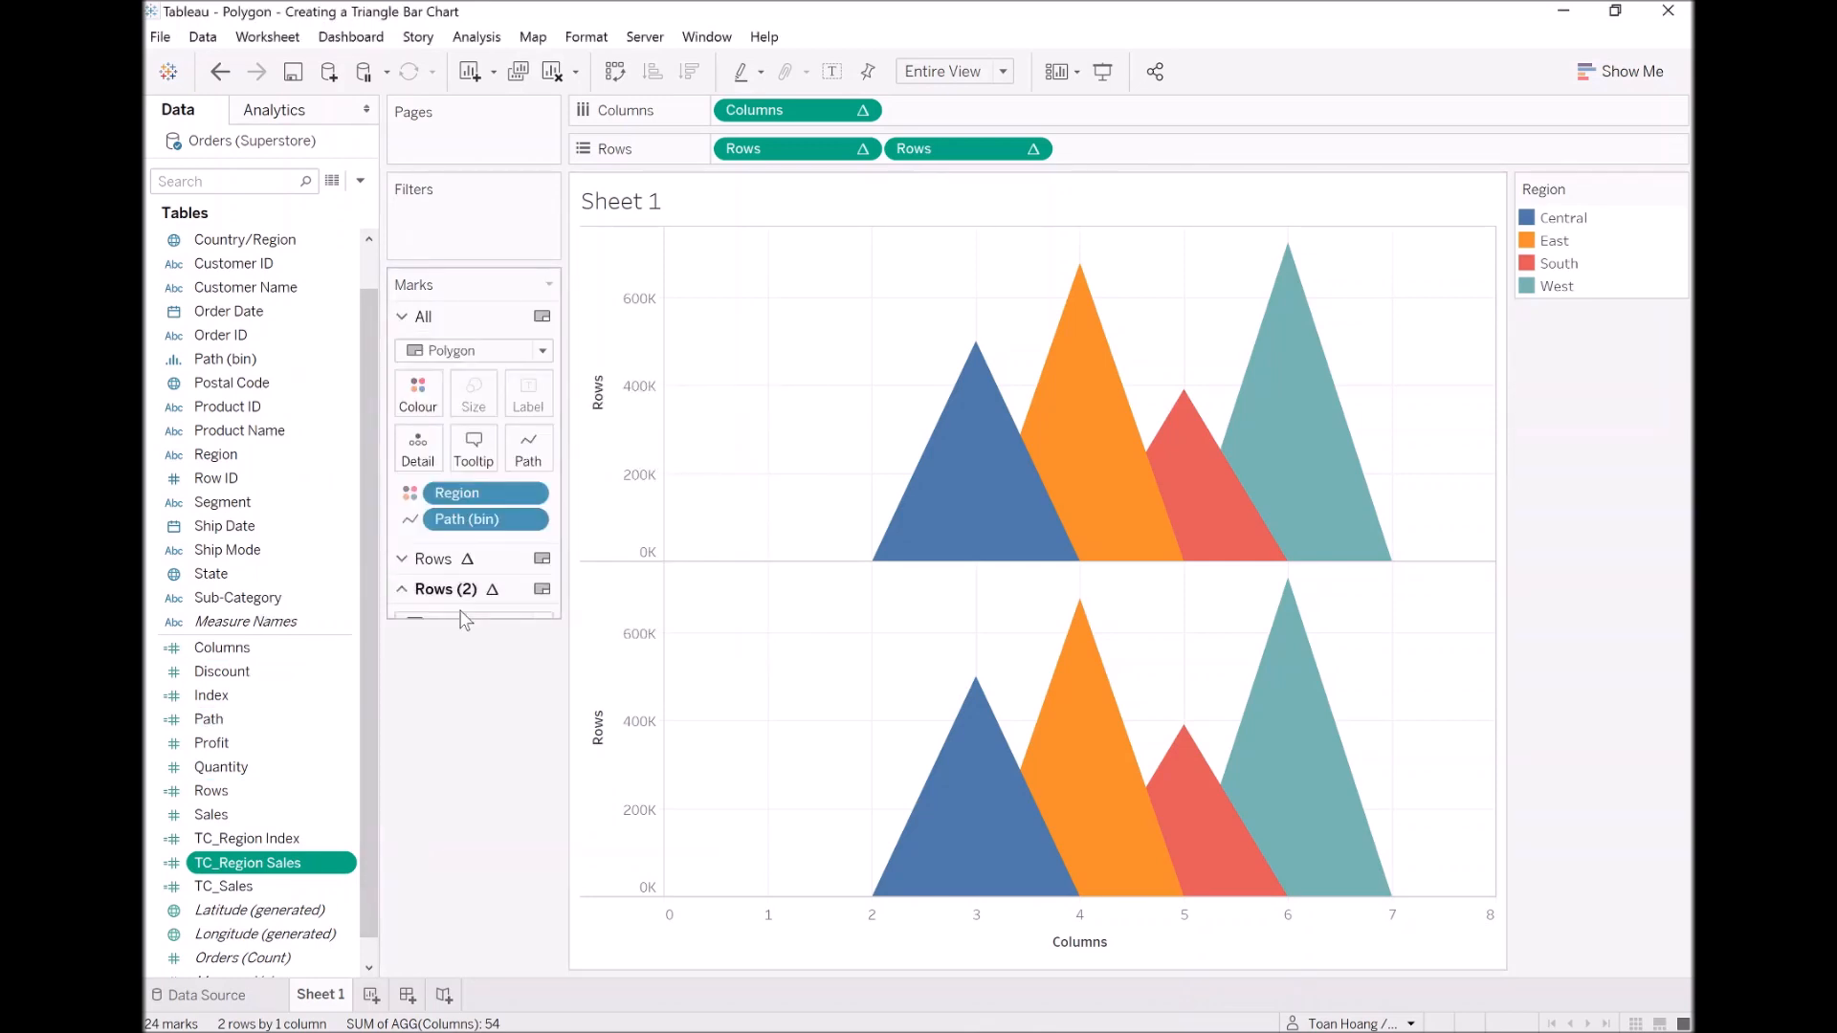
click(473, 413)
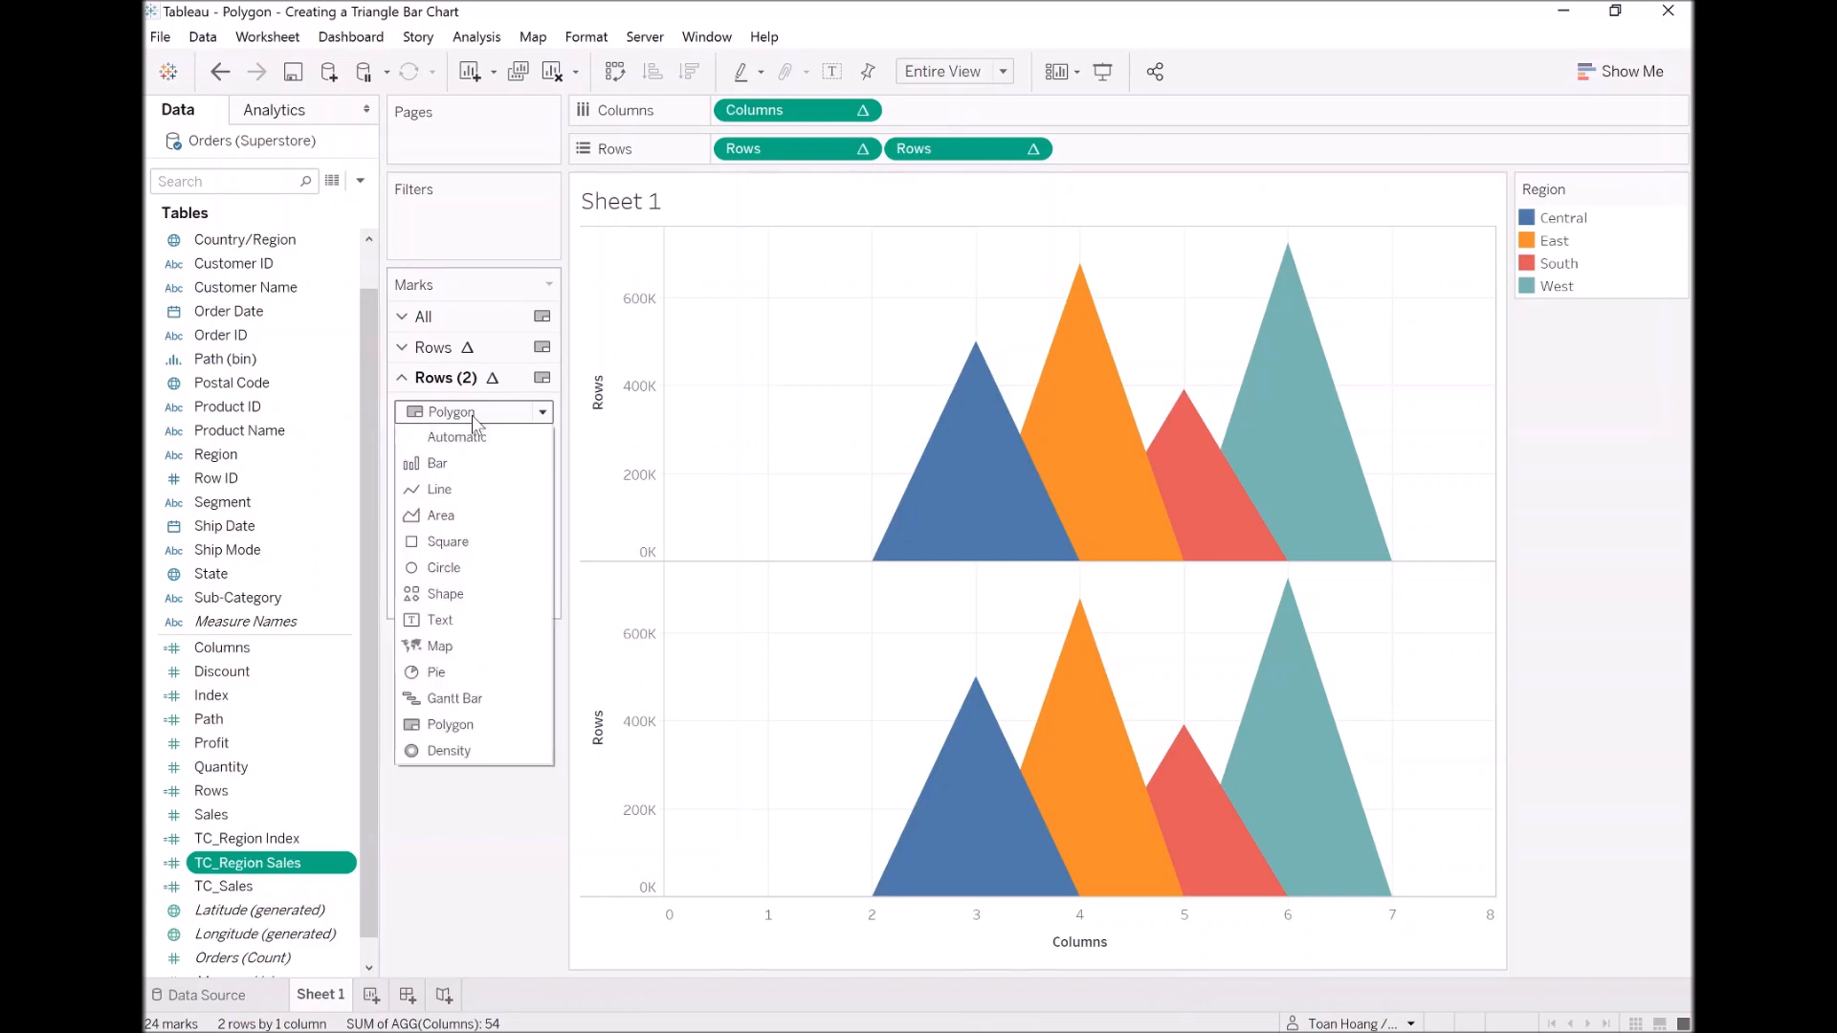
click(456, 492)
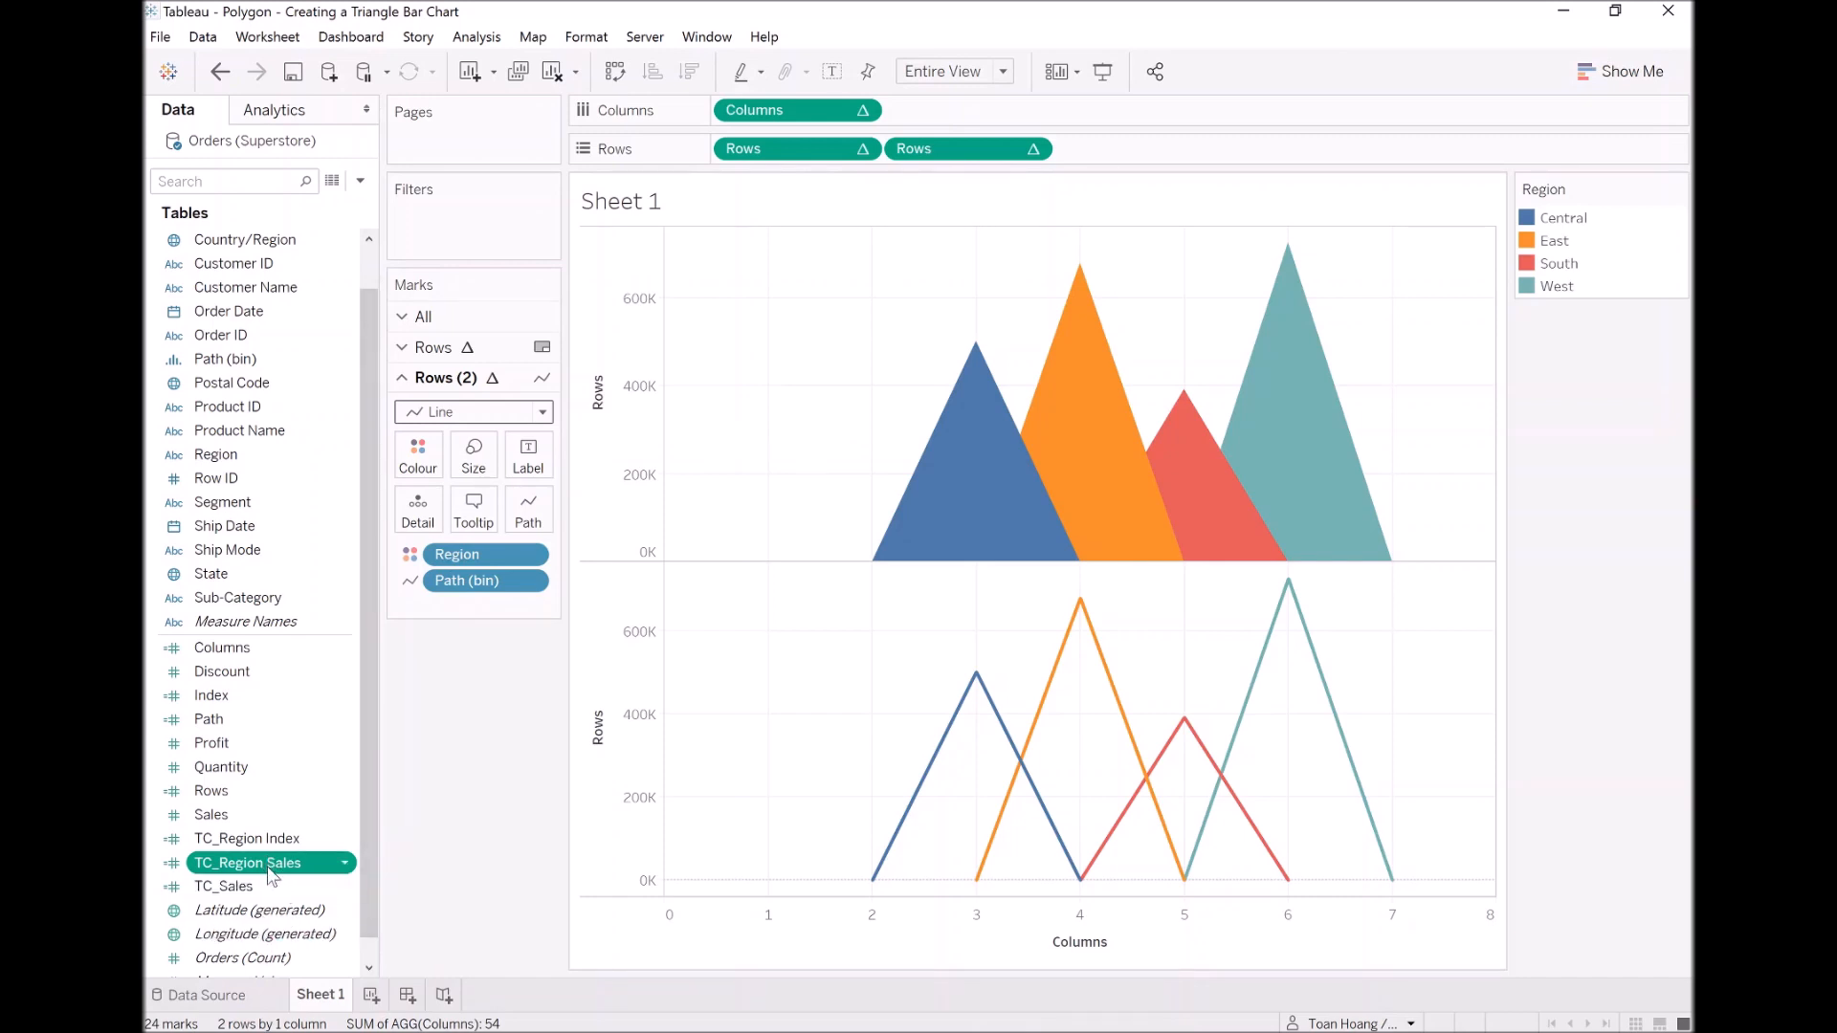
Step: Label the Rows (2) marks with TC_Region Sales and compute that field using Path (bin)
drag(271, 873, 532, 462)
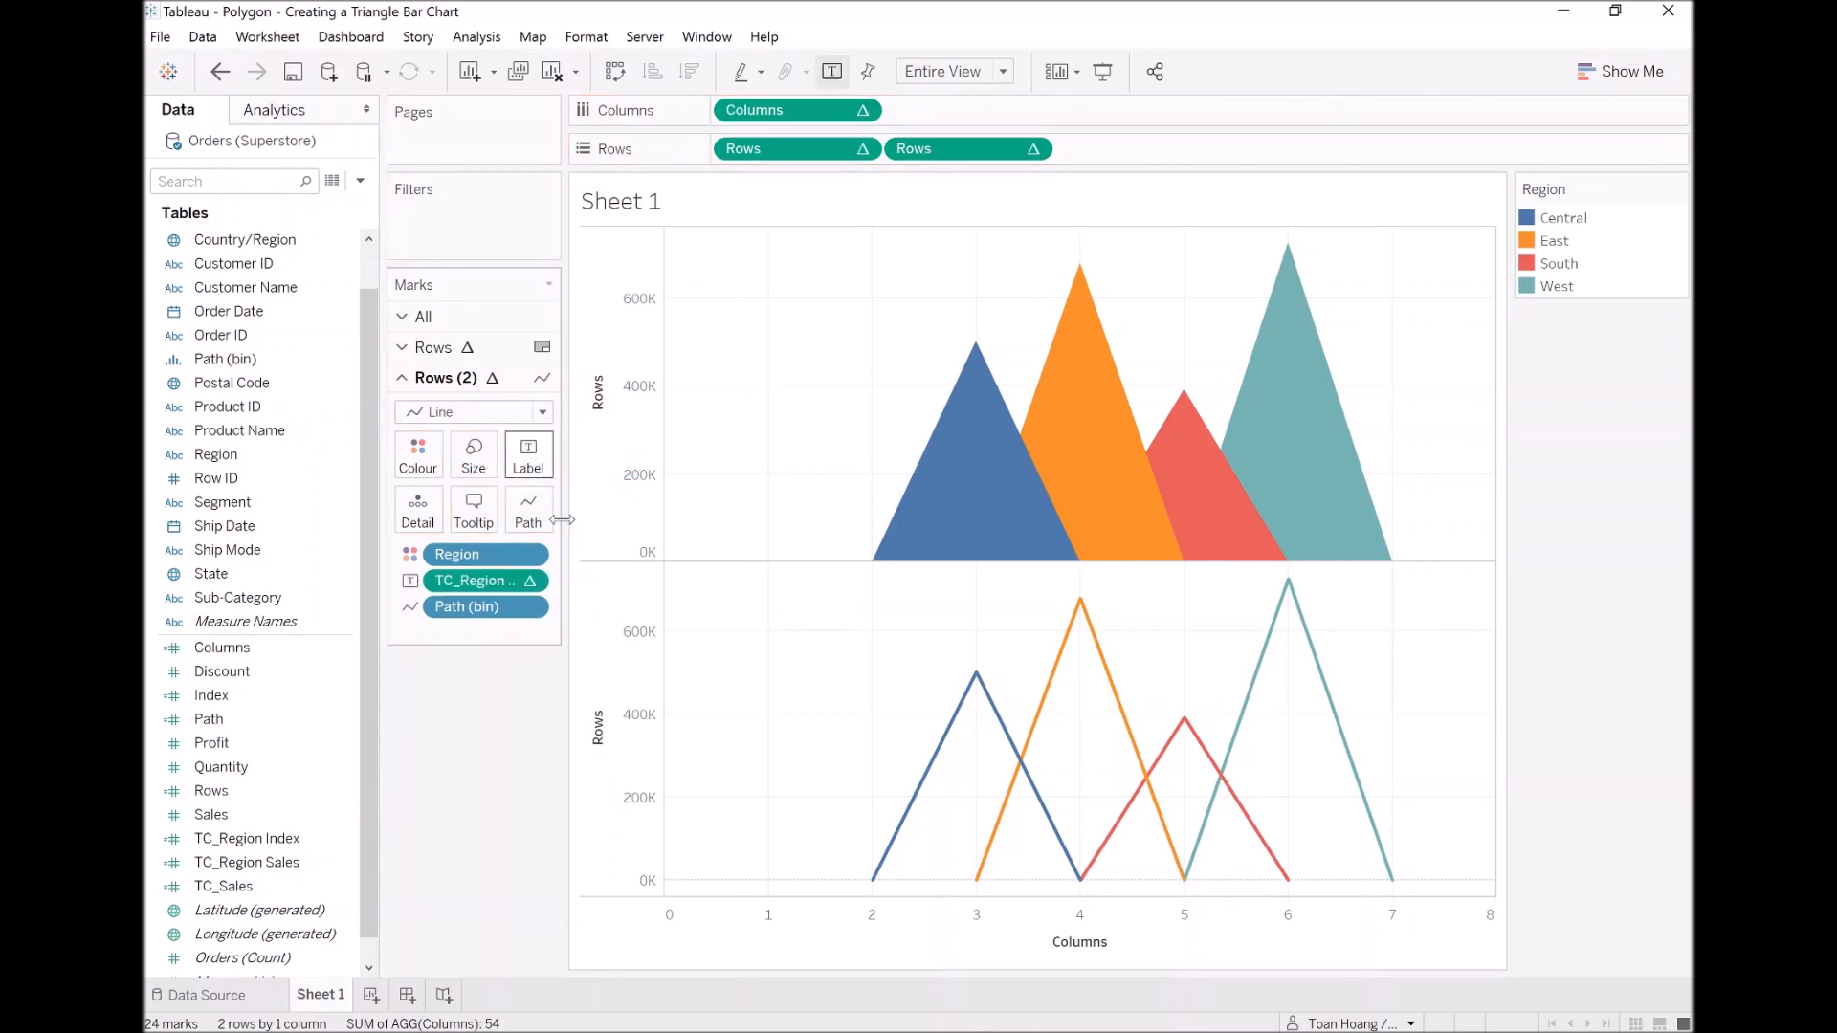
right_click(486, 585)
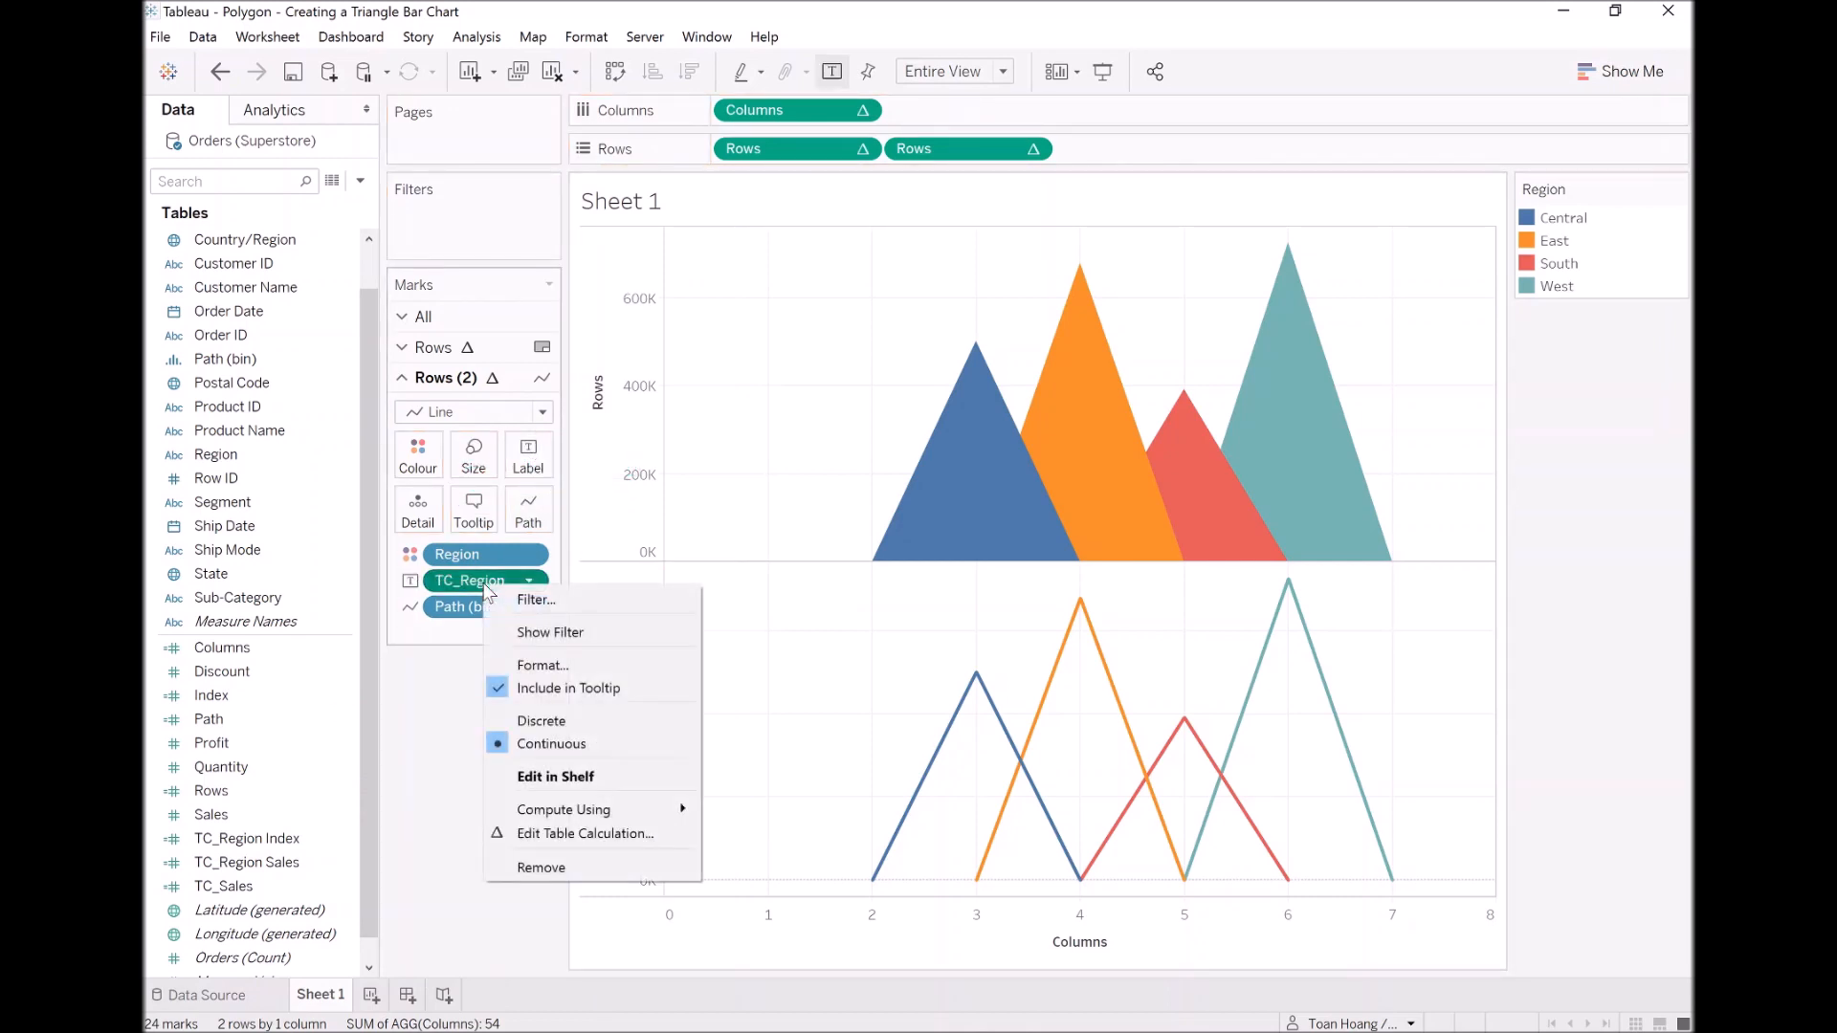
mouse_move(627, 811)
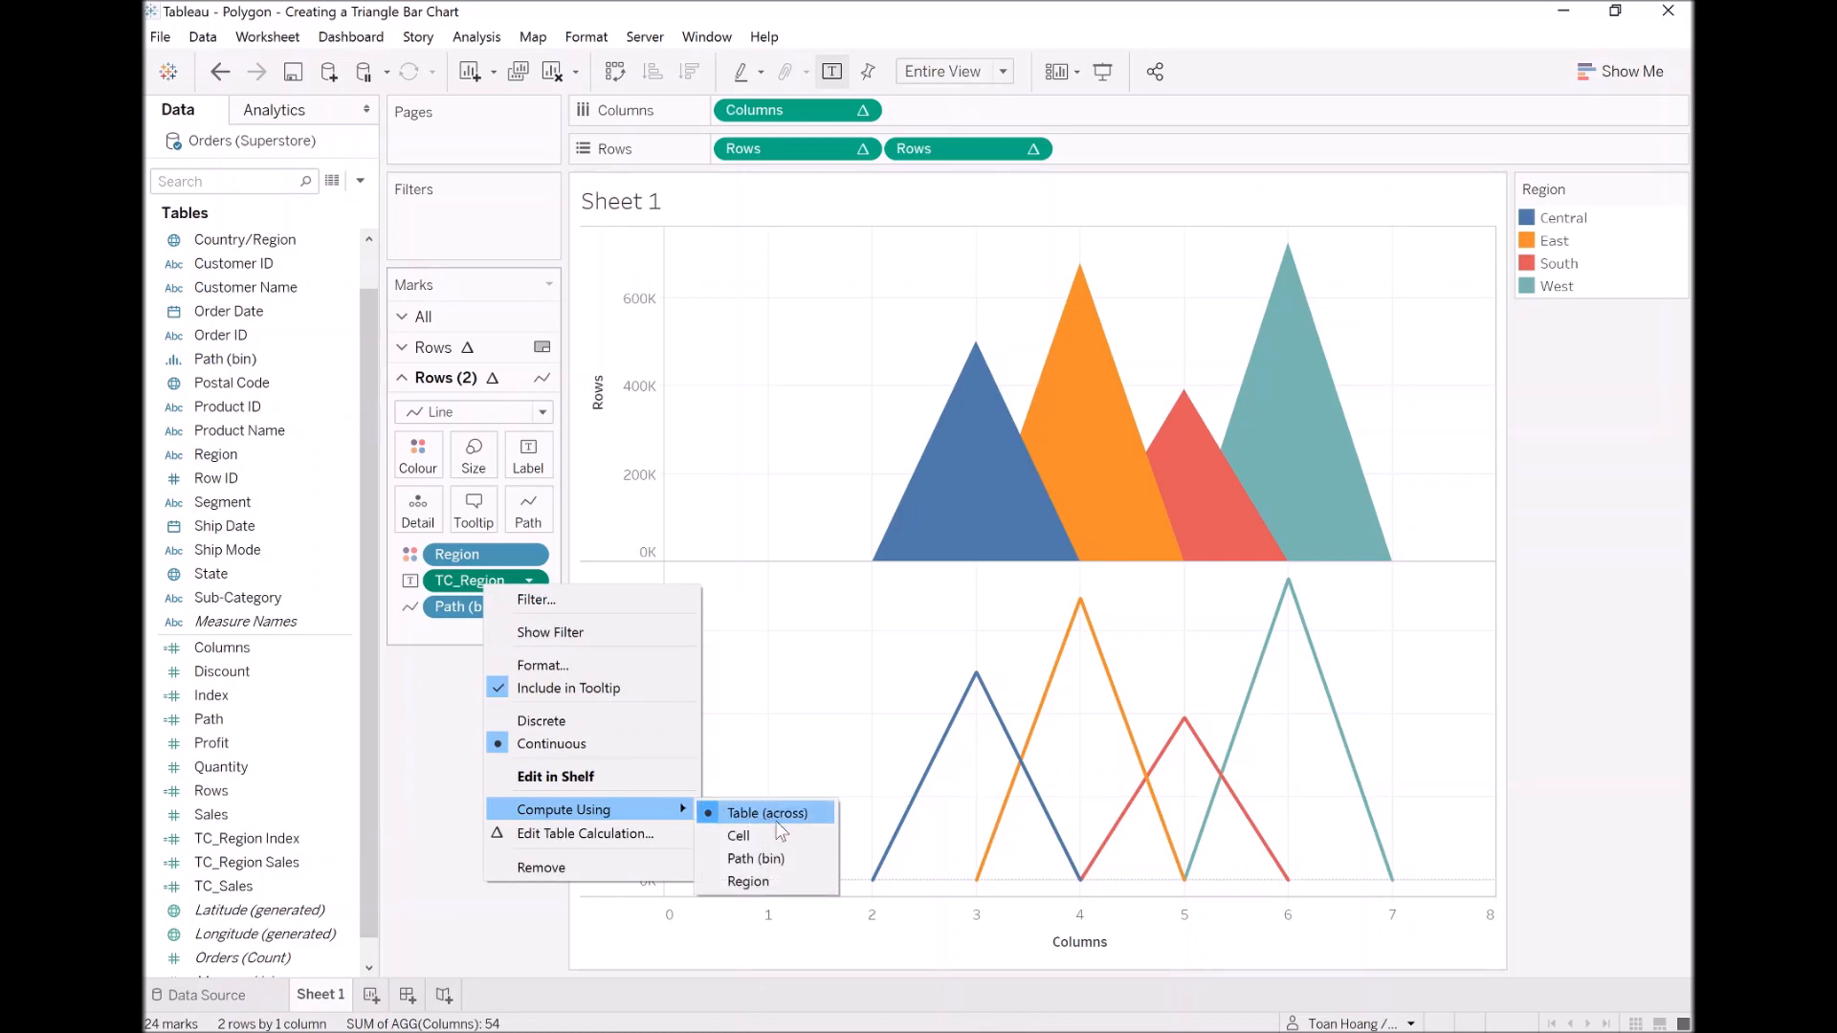
click(765, 857)
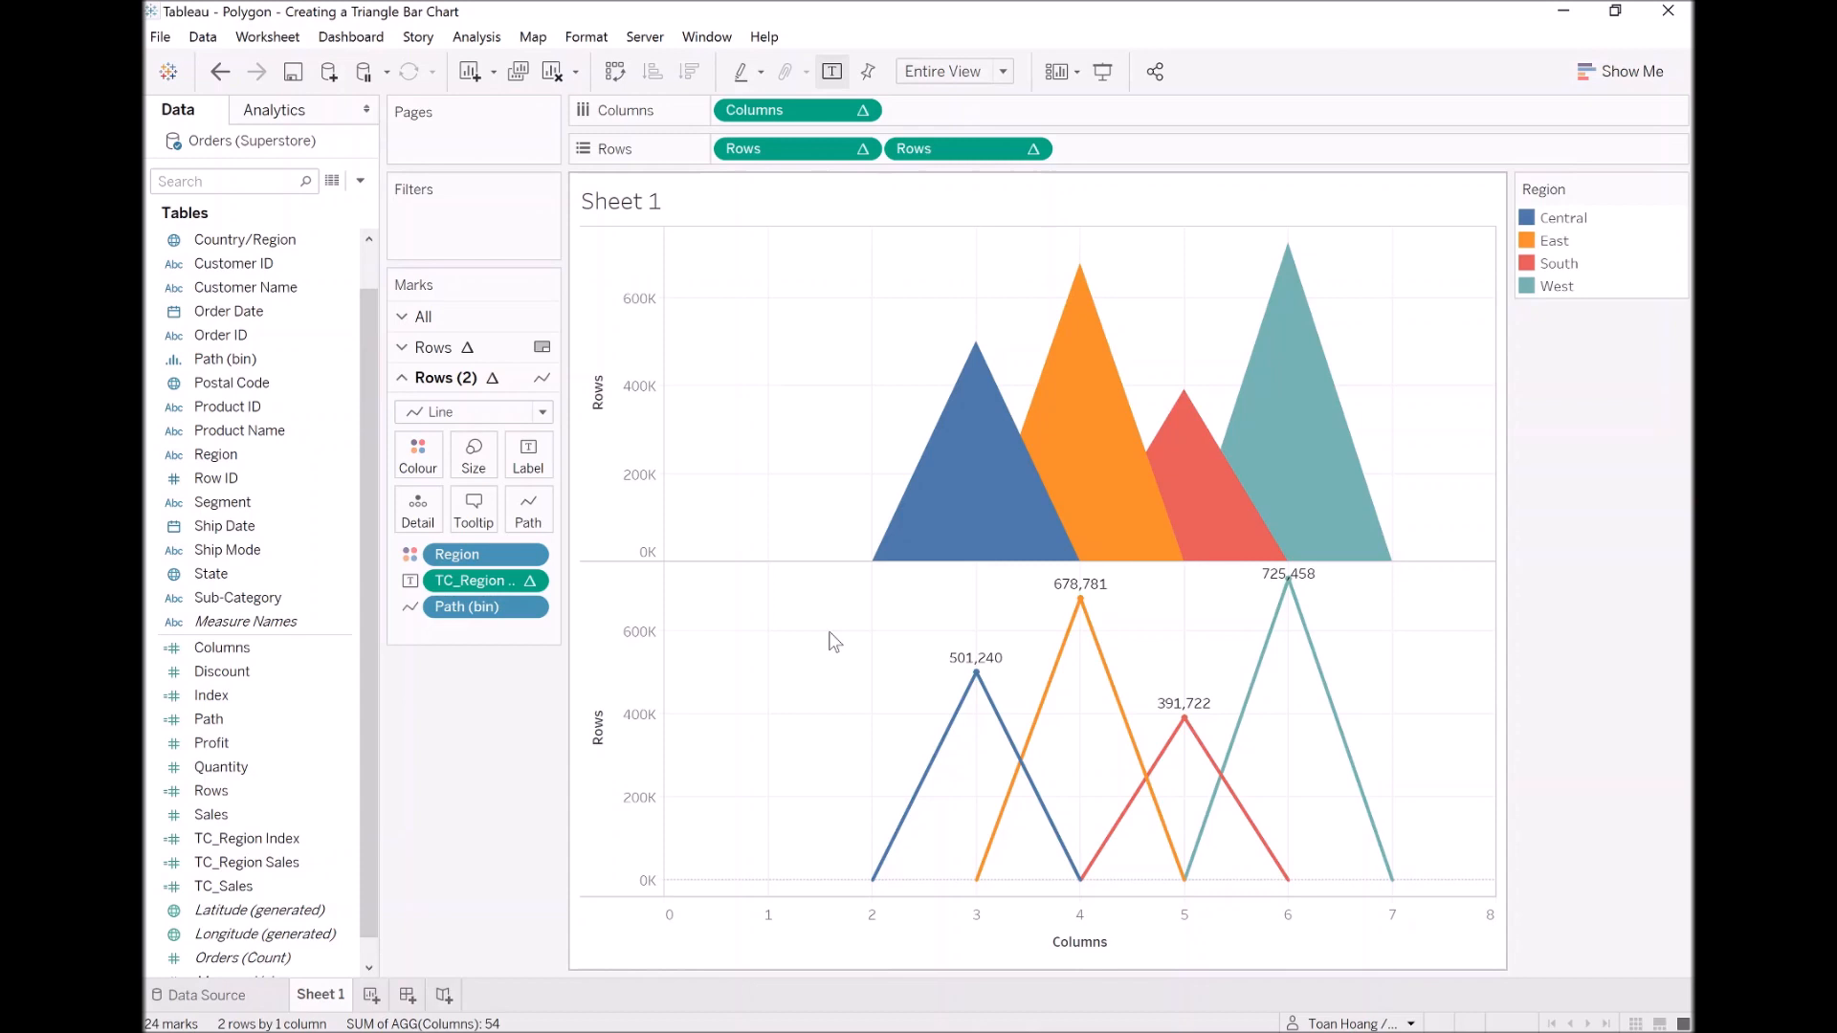
Step: Change the Rows (2) mark type to Circle and set its labels' vertical alignment to Top
click(472, 411)
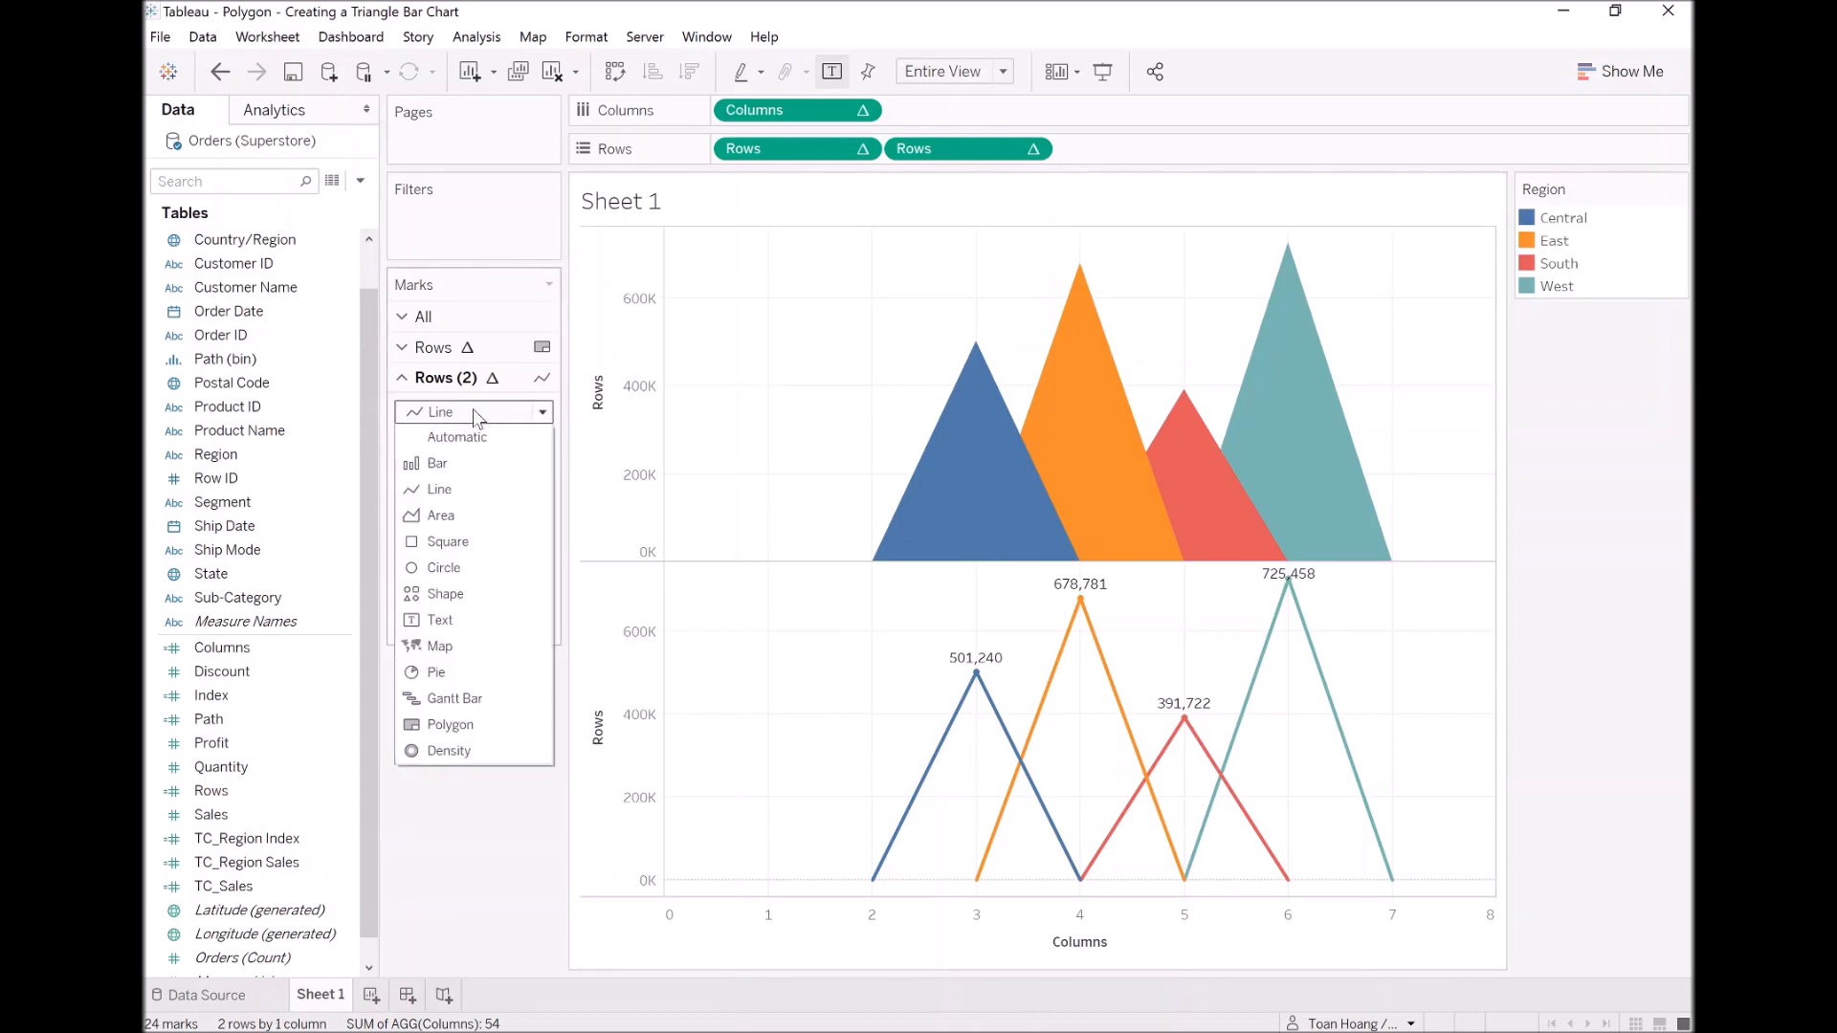
click(444, 567)
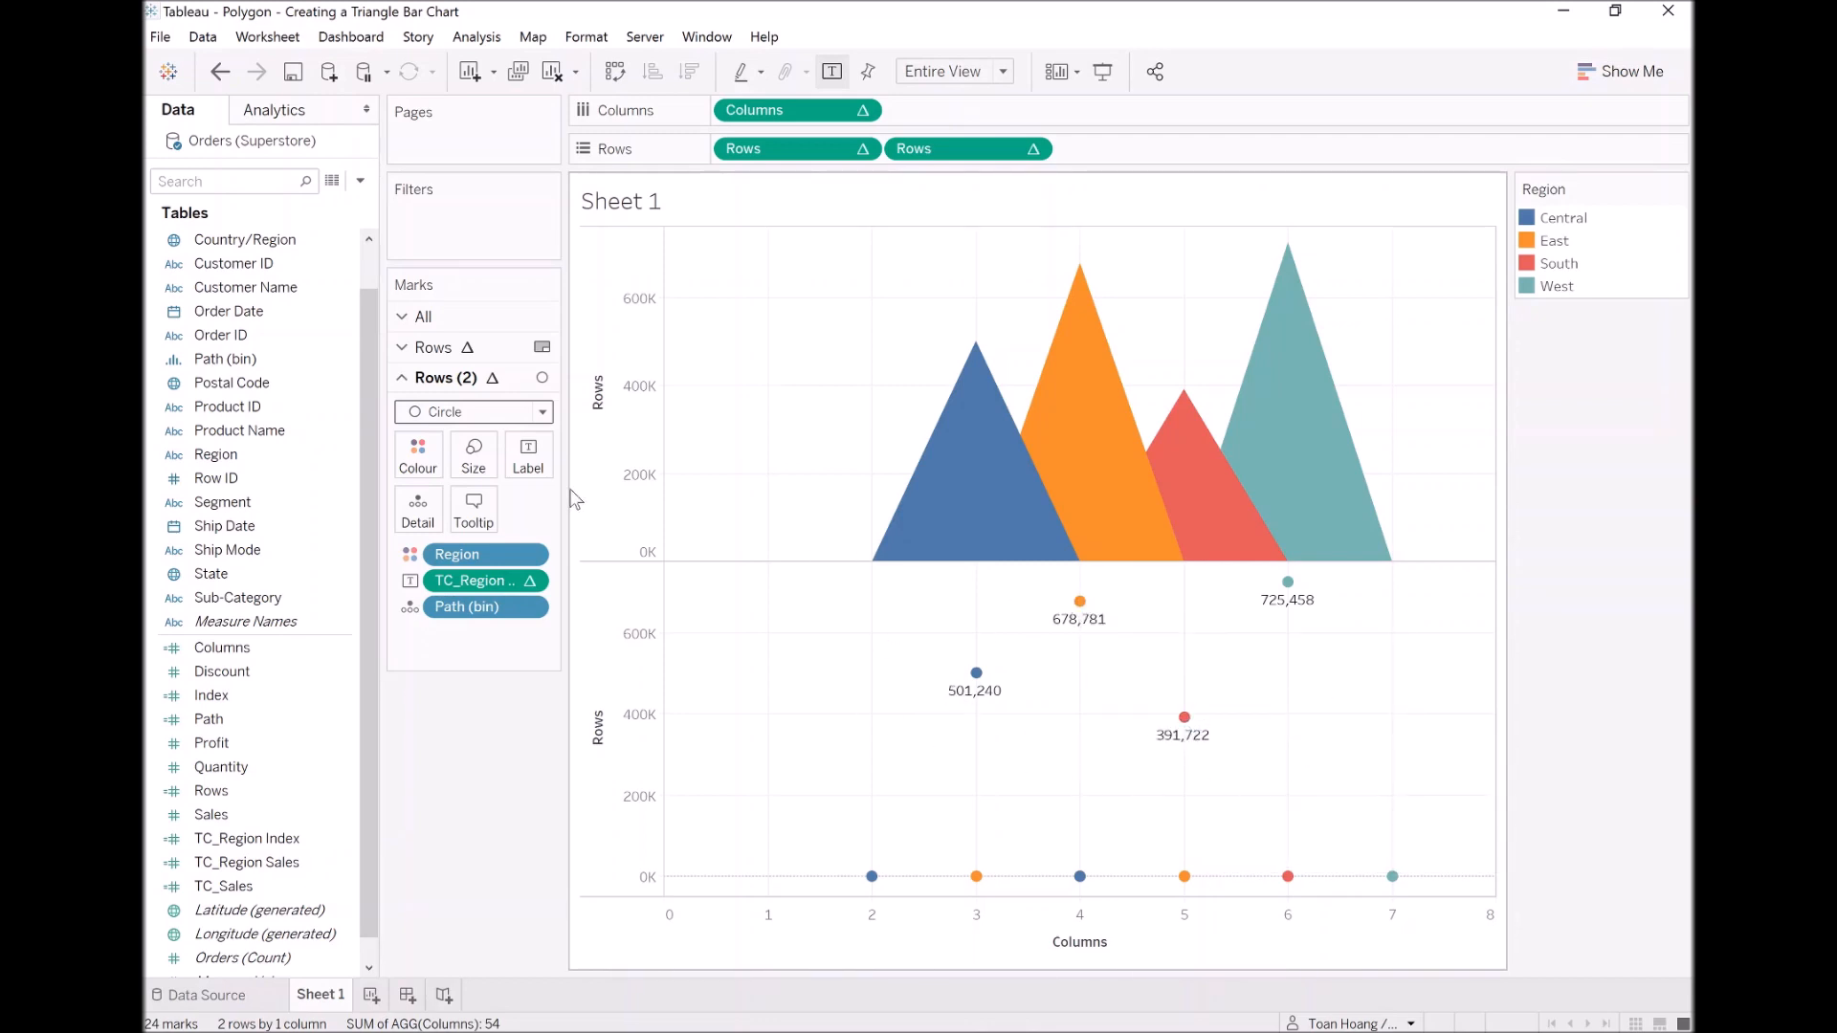
click(544, 463)
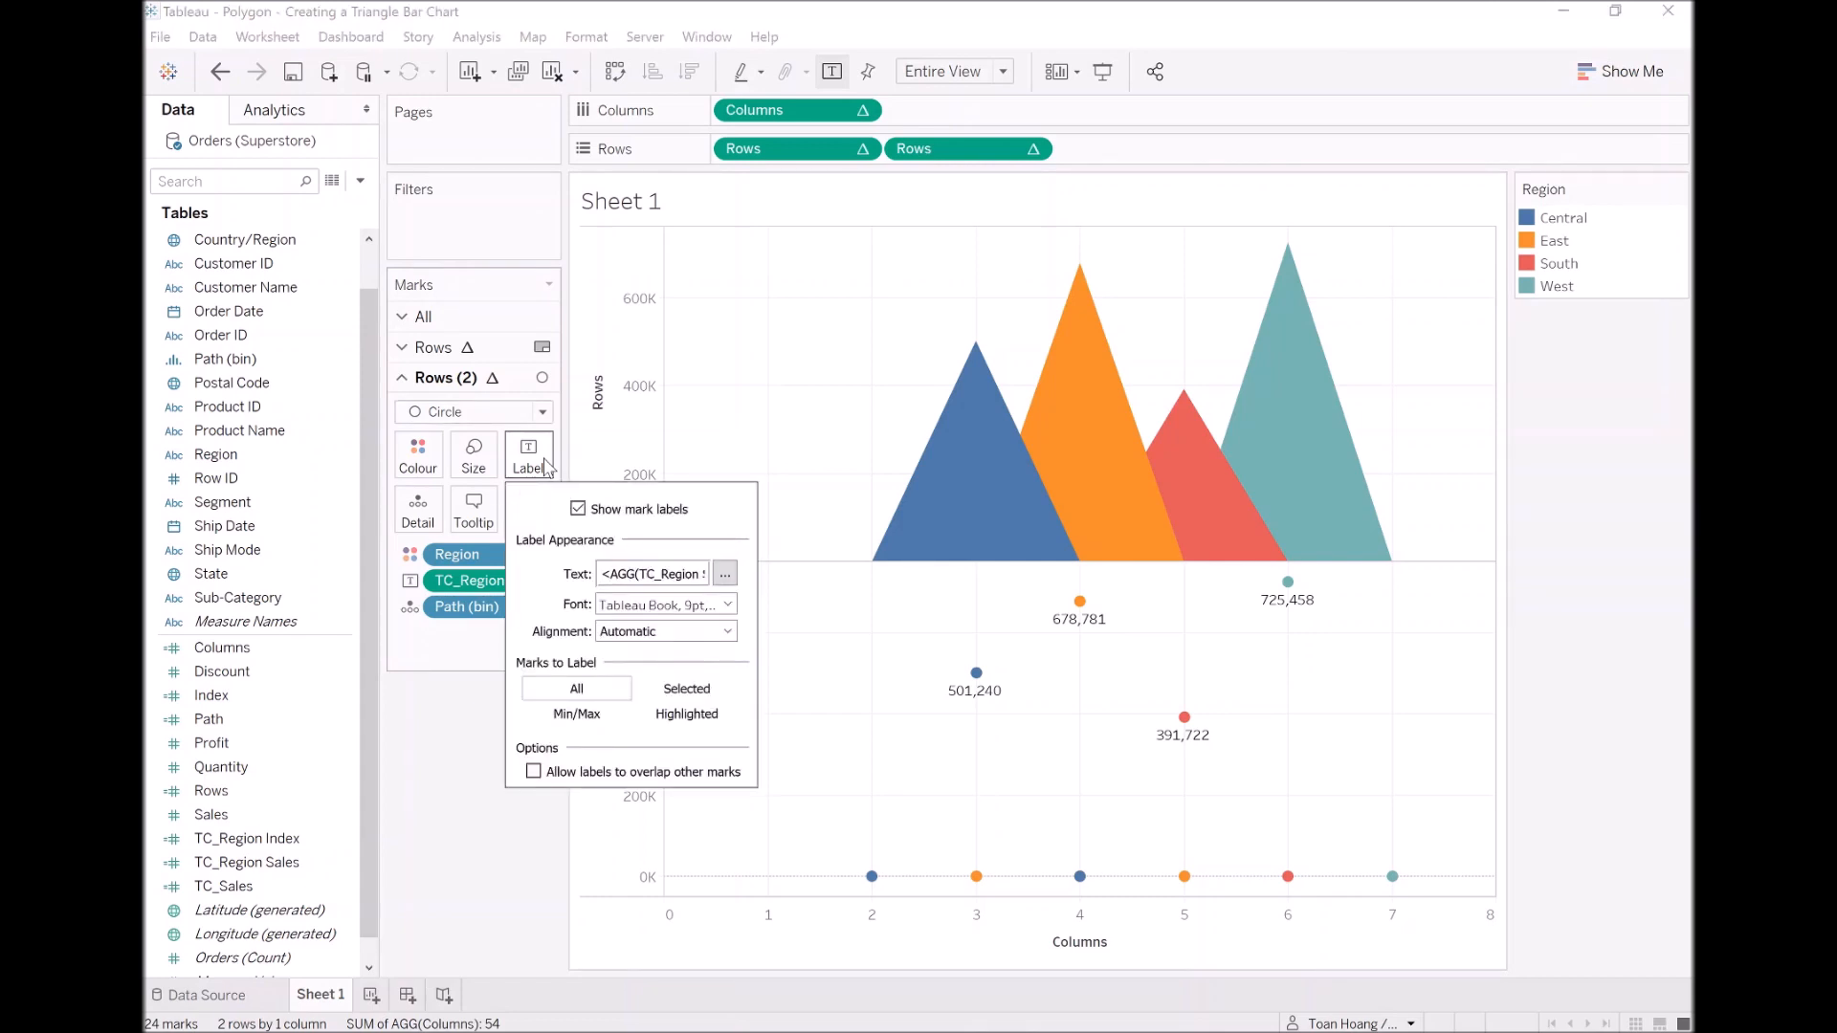
click(660, 630)
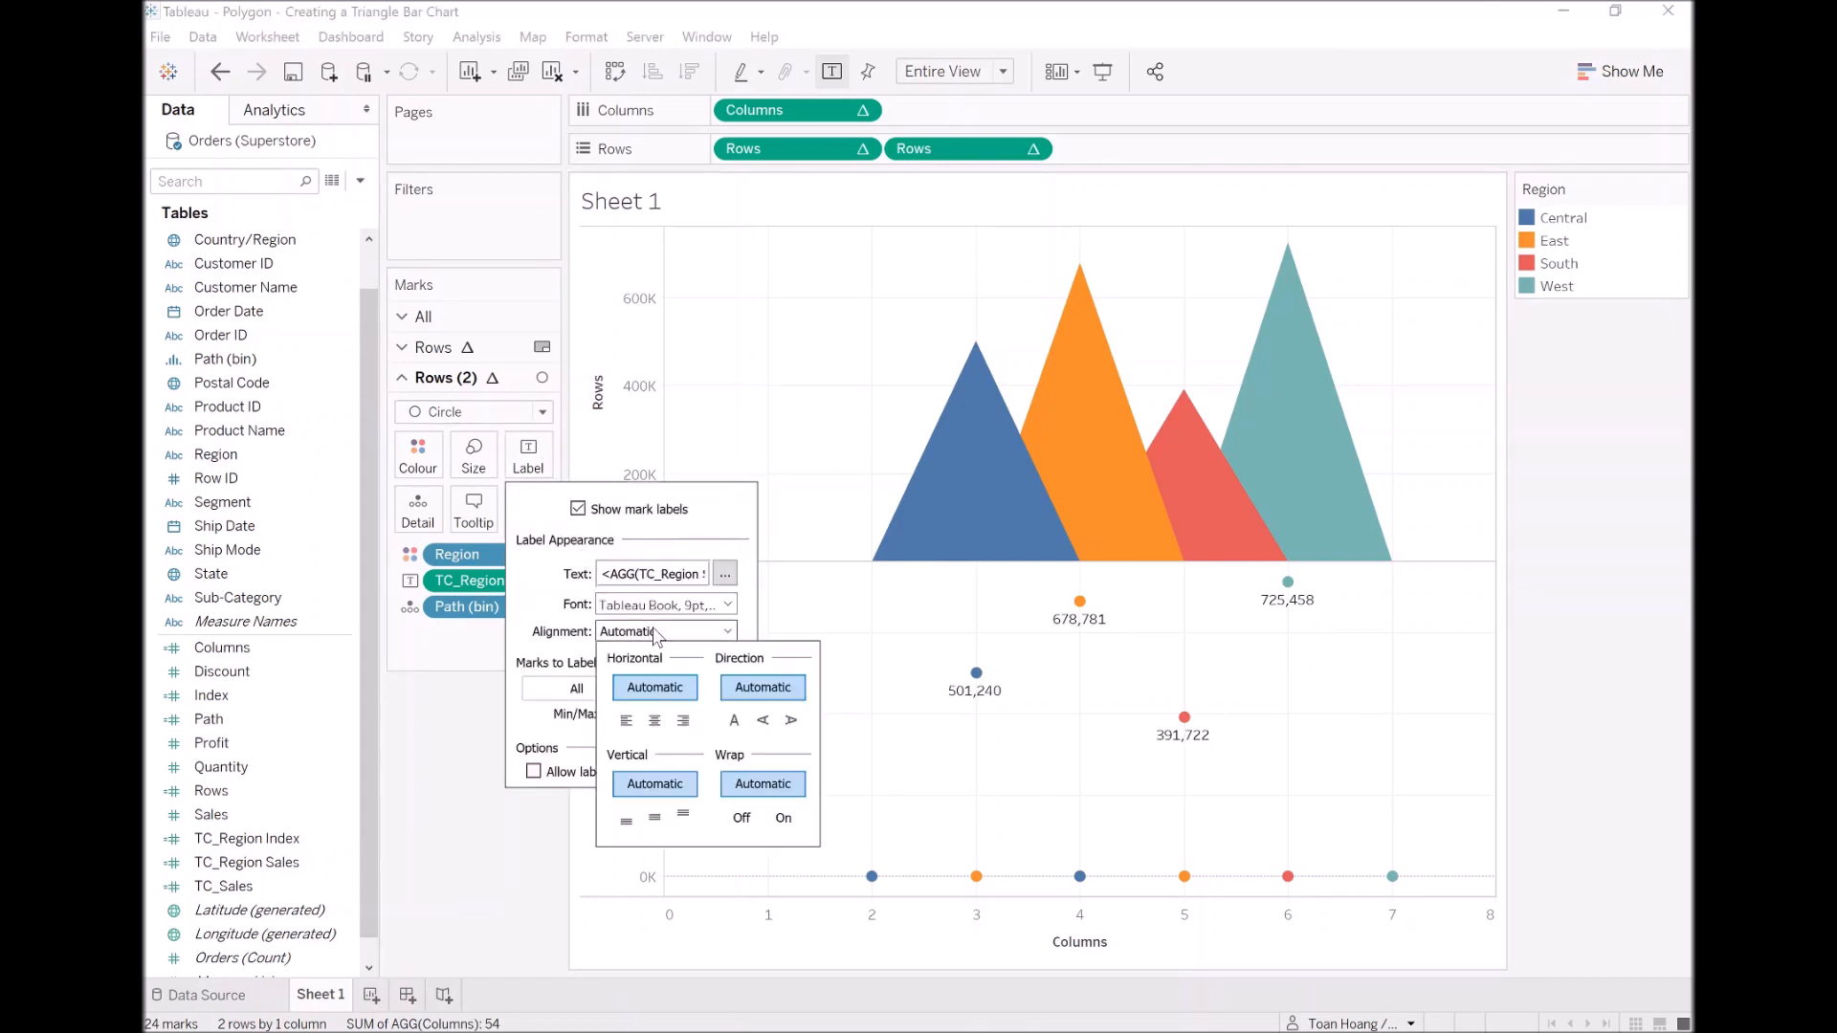
click(690, 822)
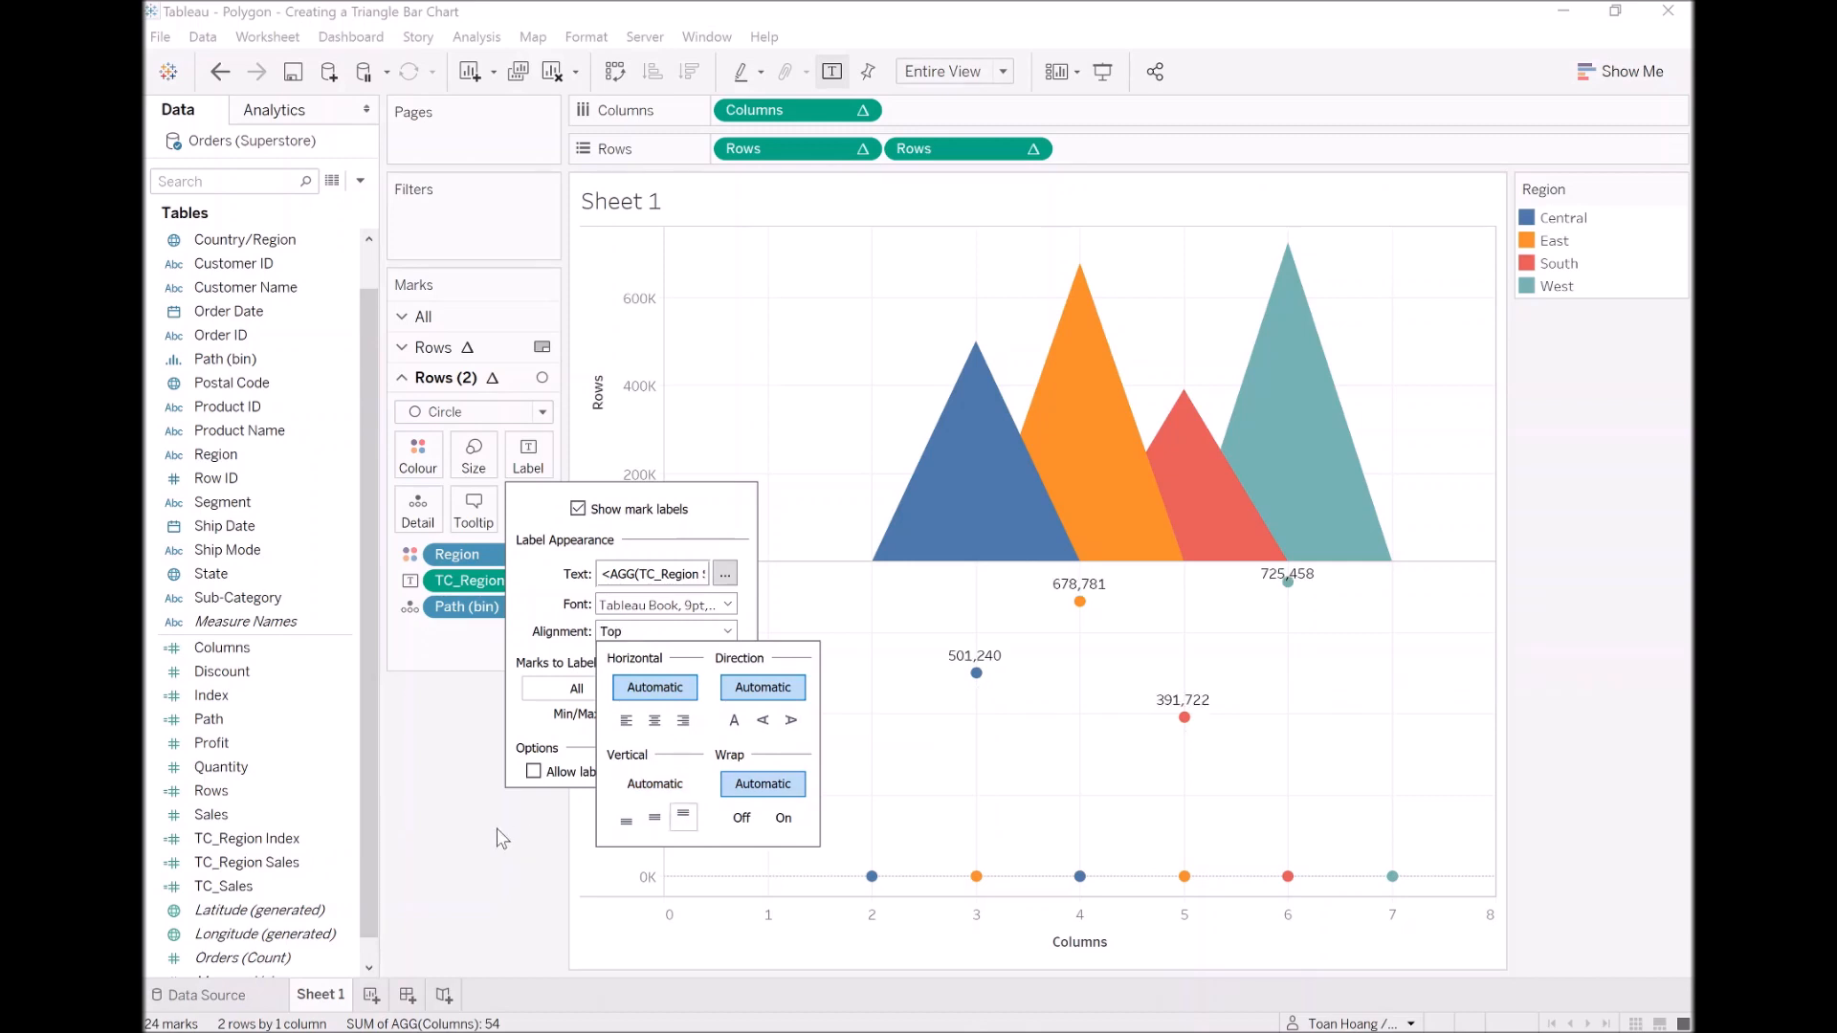
click(465, 851)
Step: Enlarge the Rows (2) circles to about the middle of the size range
click(474, 456)
drag(514, 511, 565, 524)
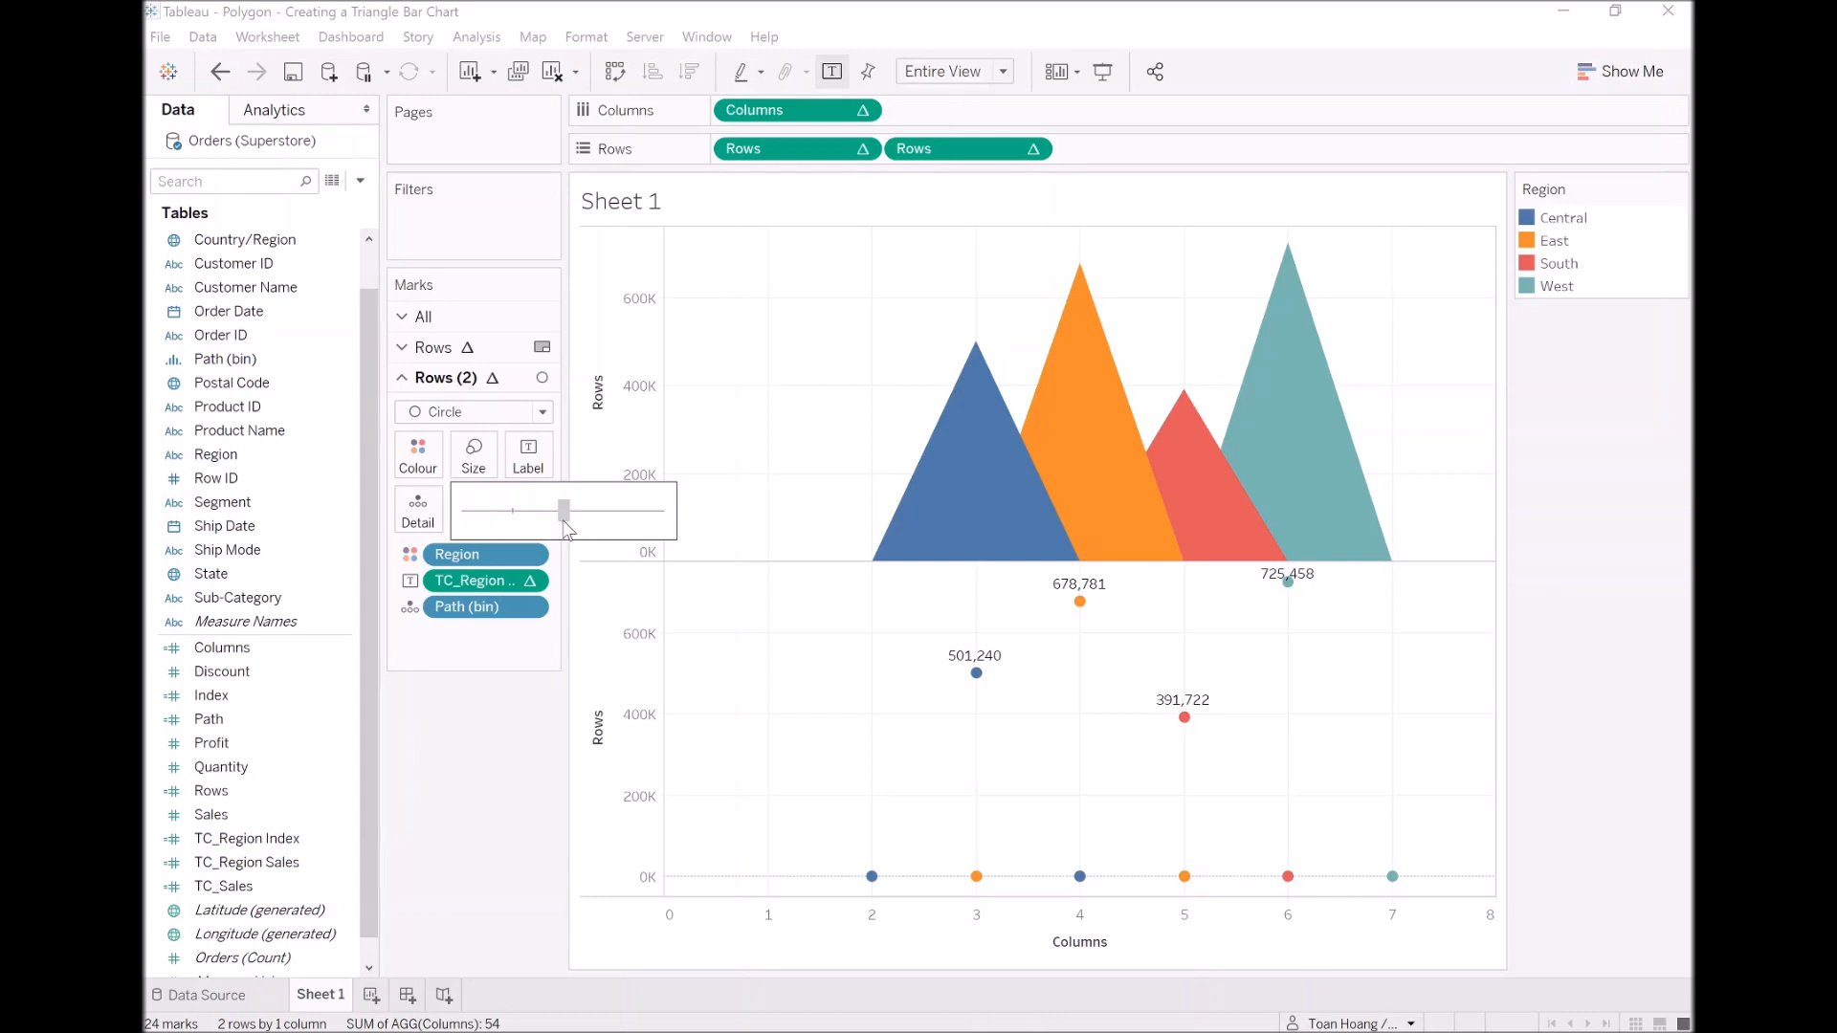
click(565, 524)
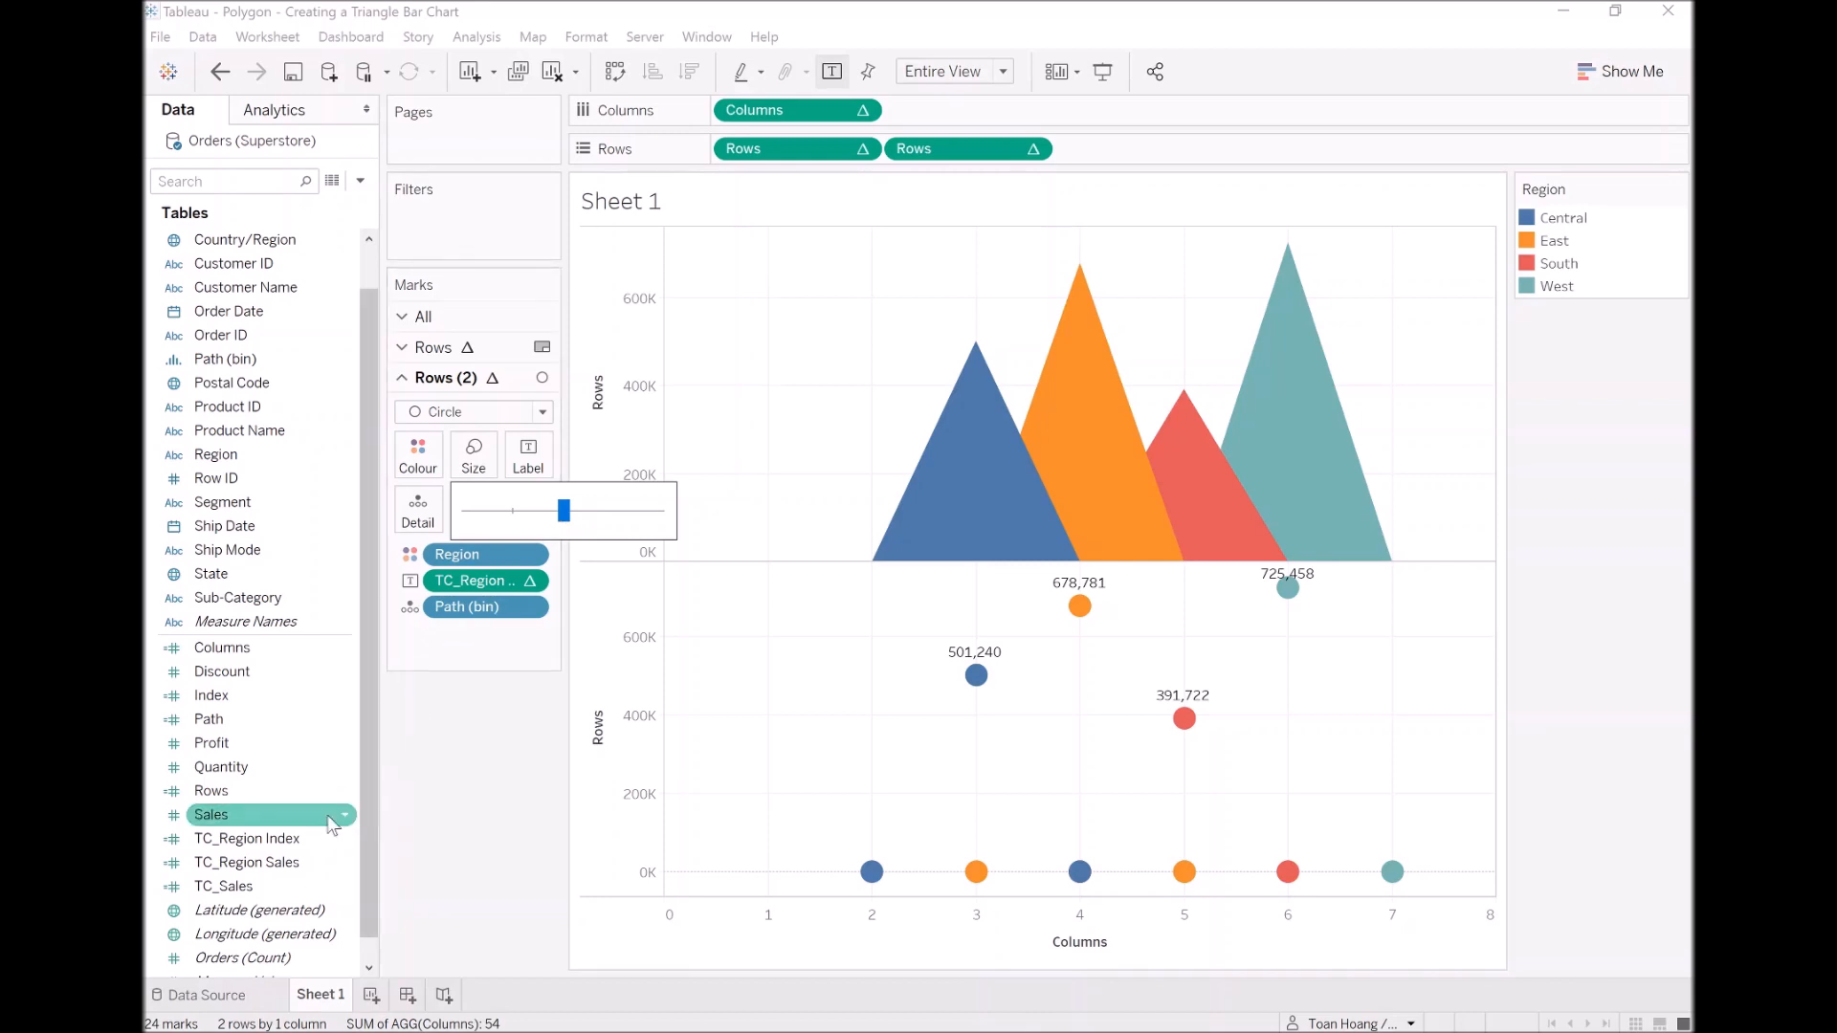
Step: Duplicate the TC_Region Sales calculated field and rename the copy TC_Region Label in its editor
right_click(283, 866)
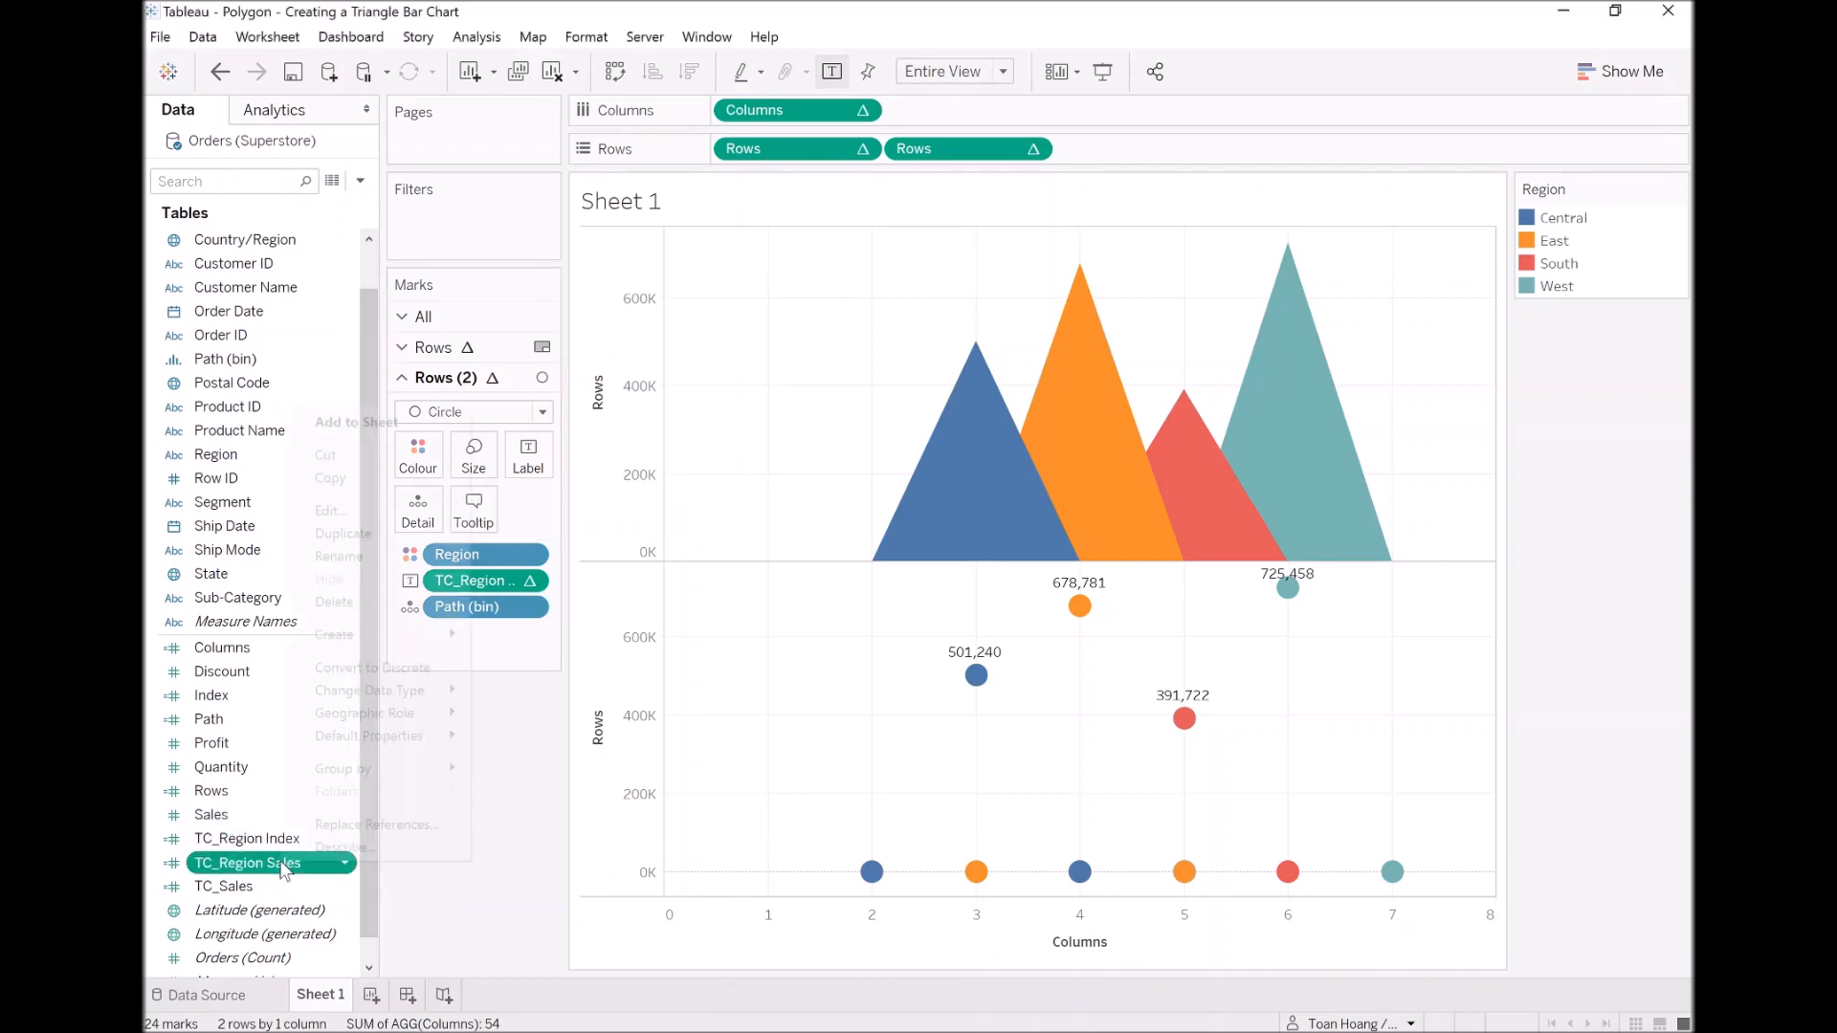
click(348, 546)
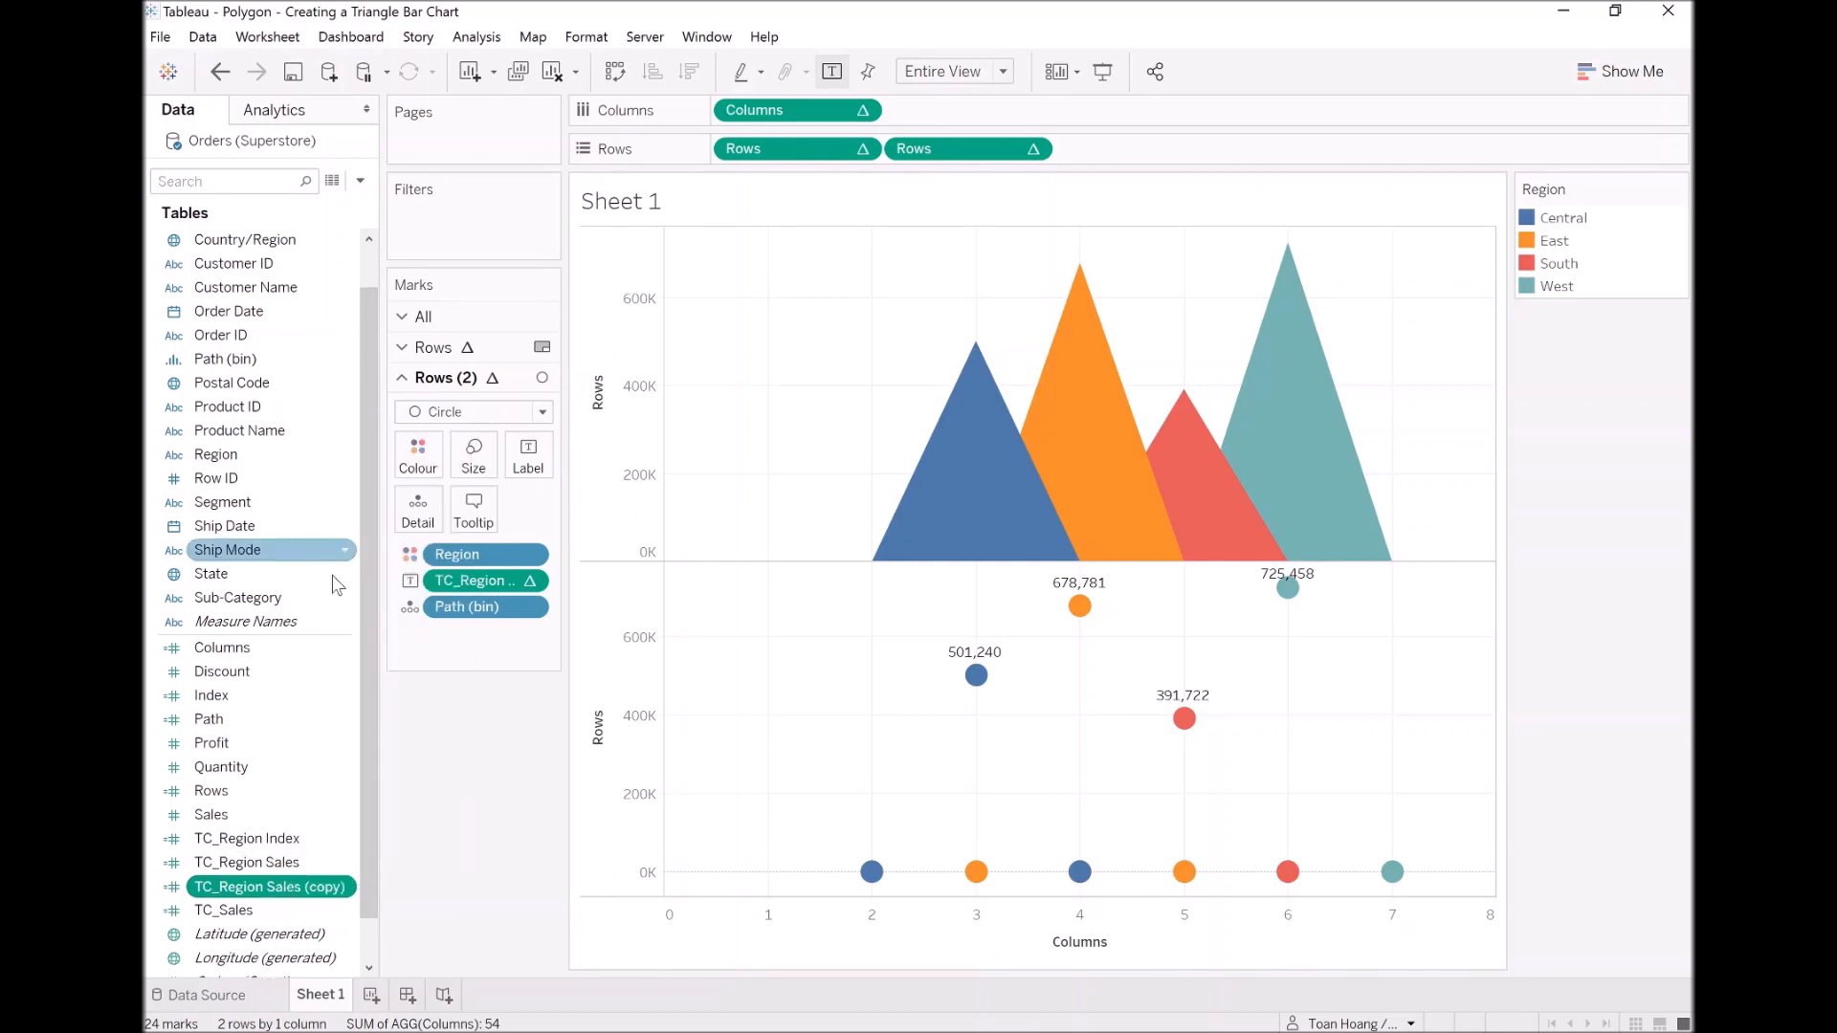
right_click(308, 889)
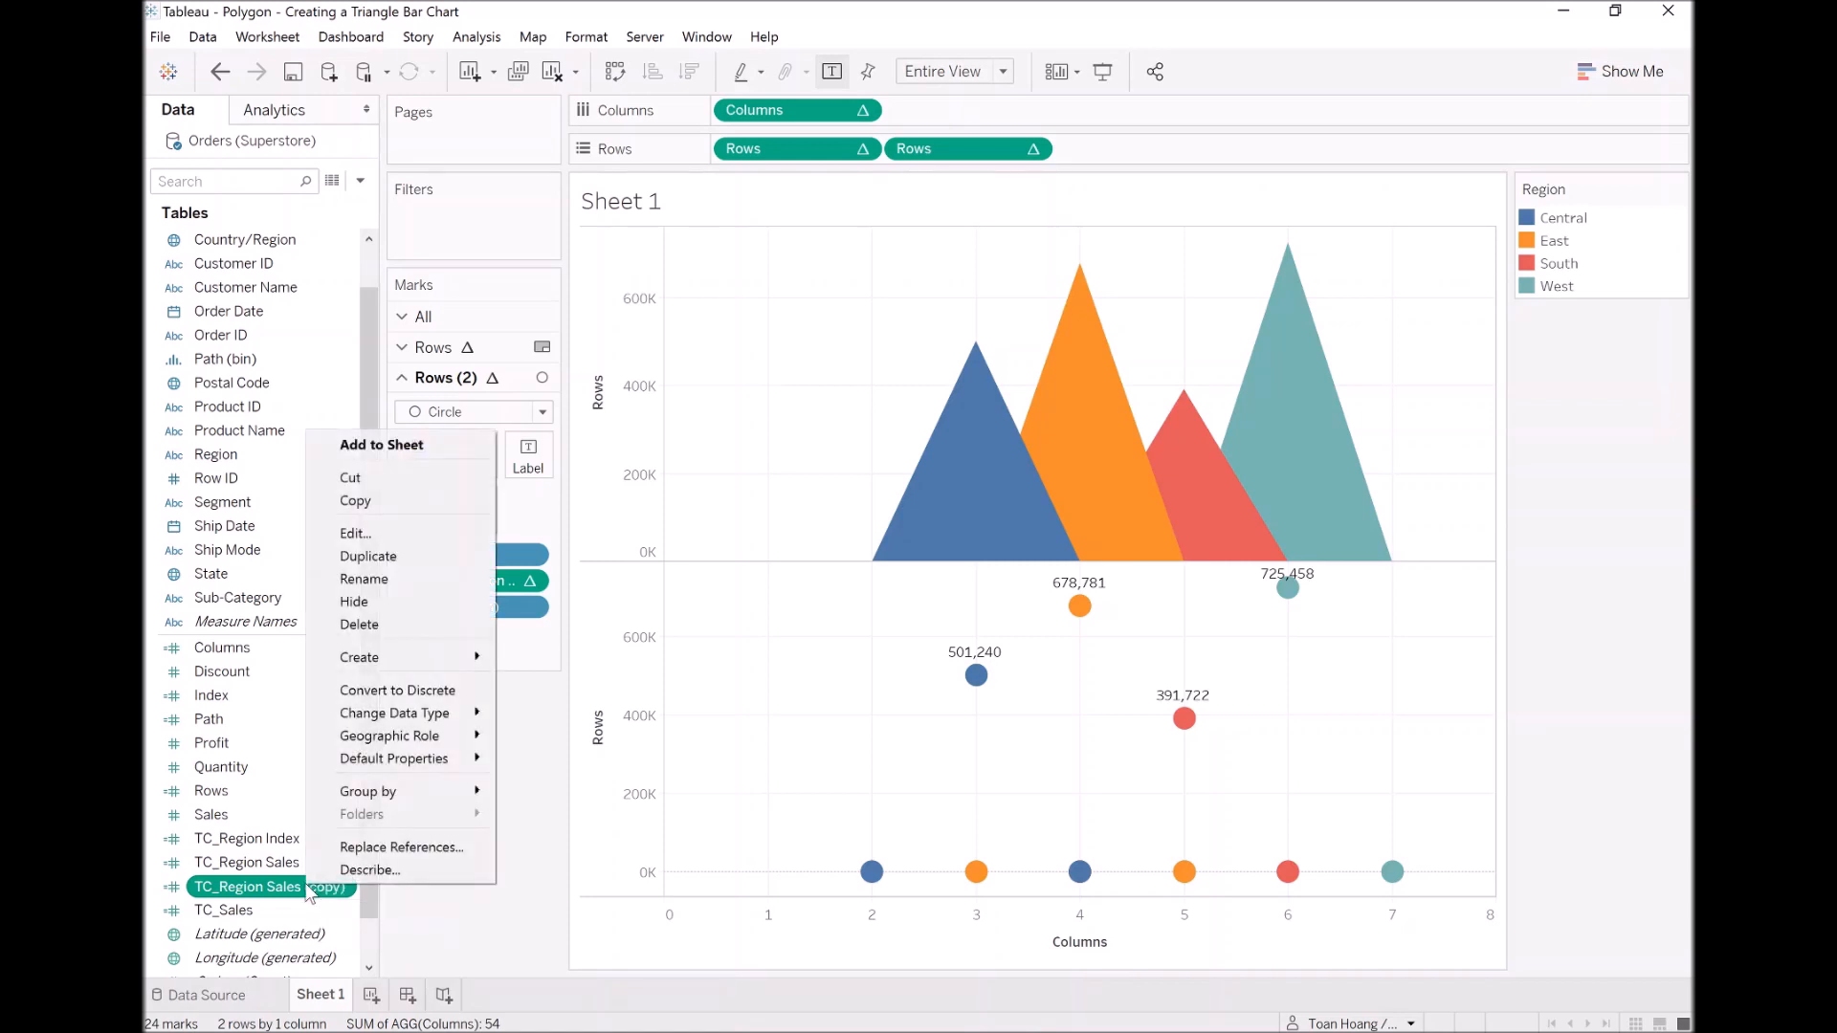
click(422, 535)
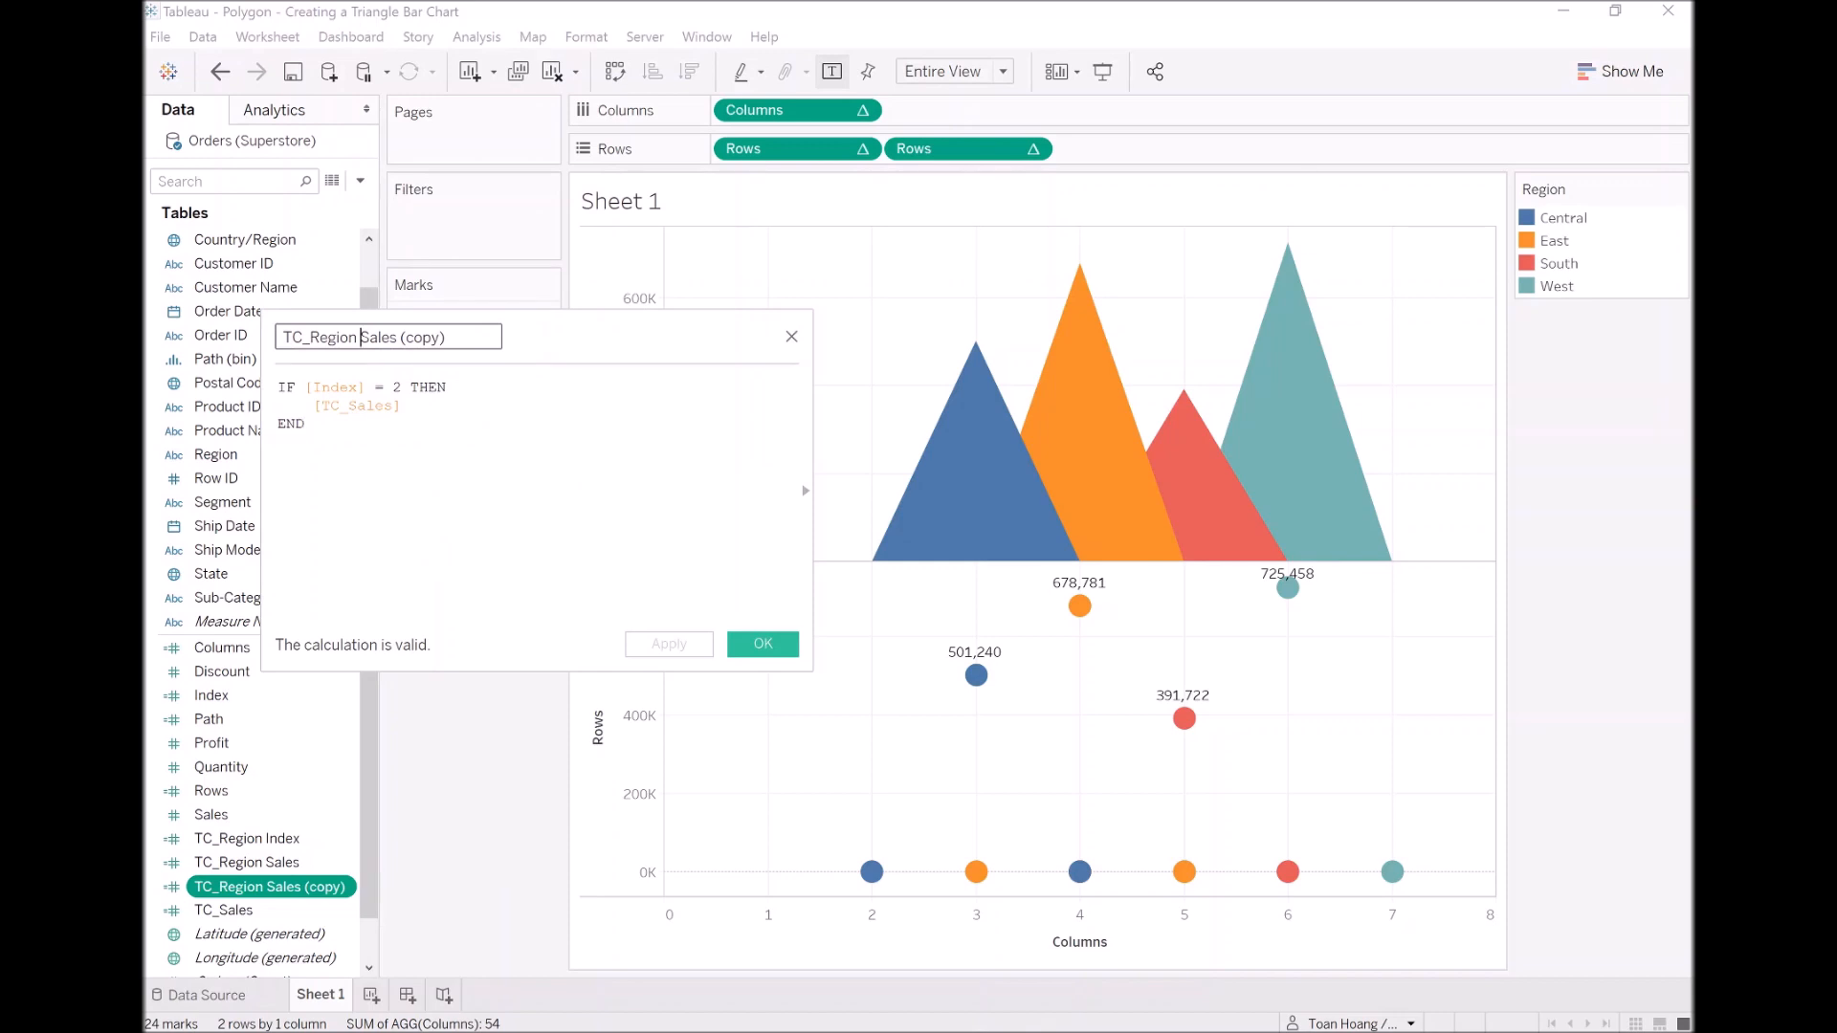
drag(360, 336, 558, 348)
text(Labe)
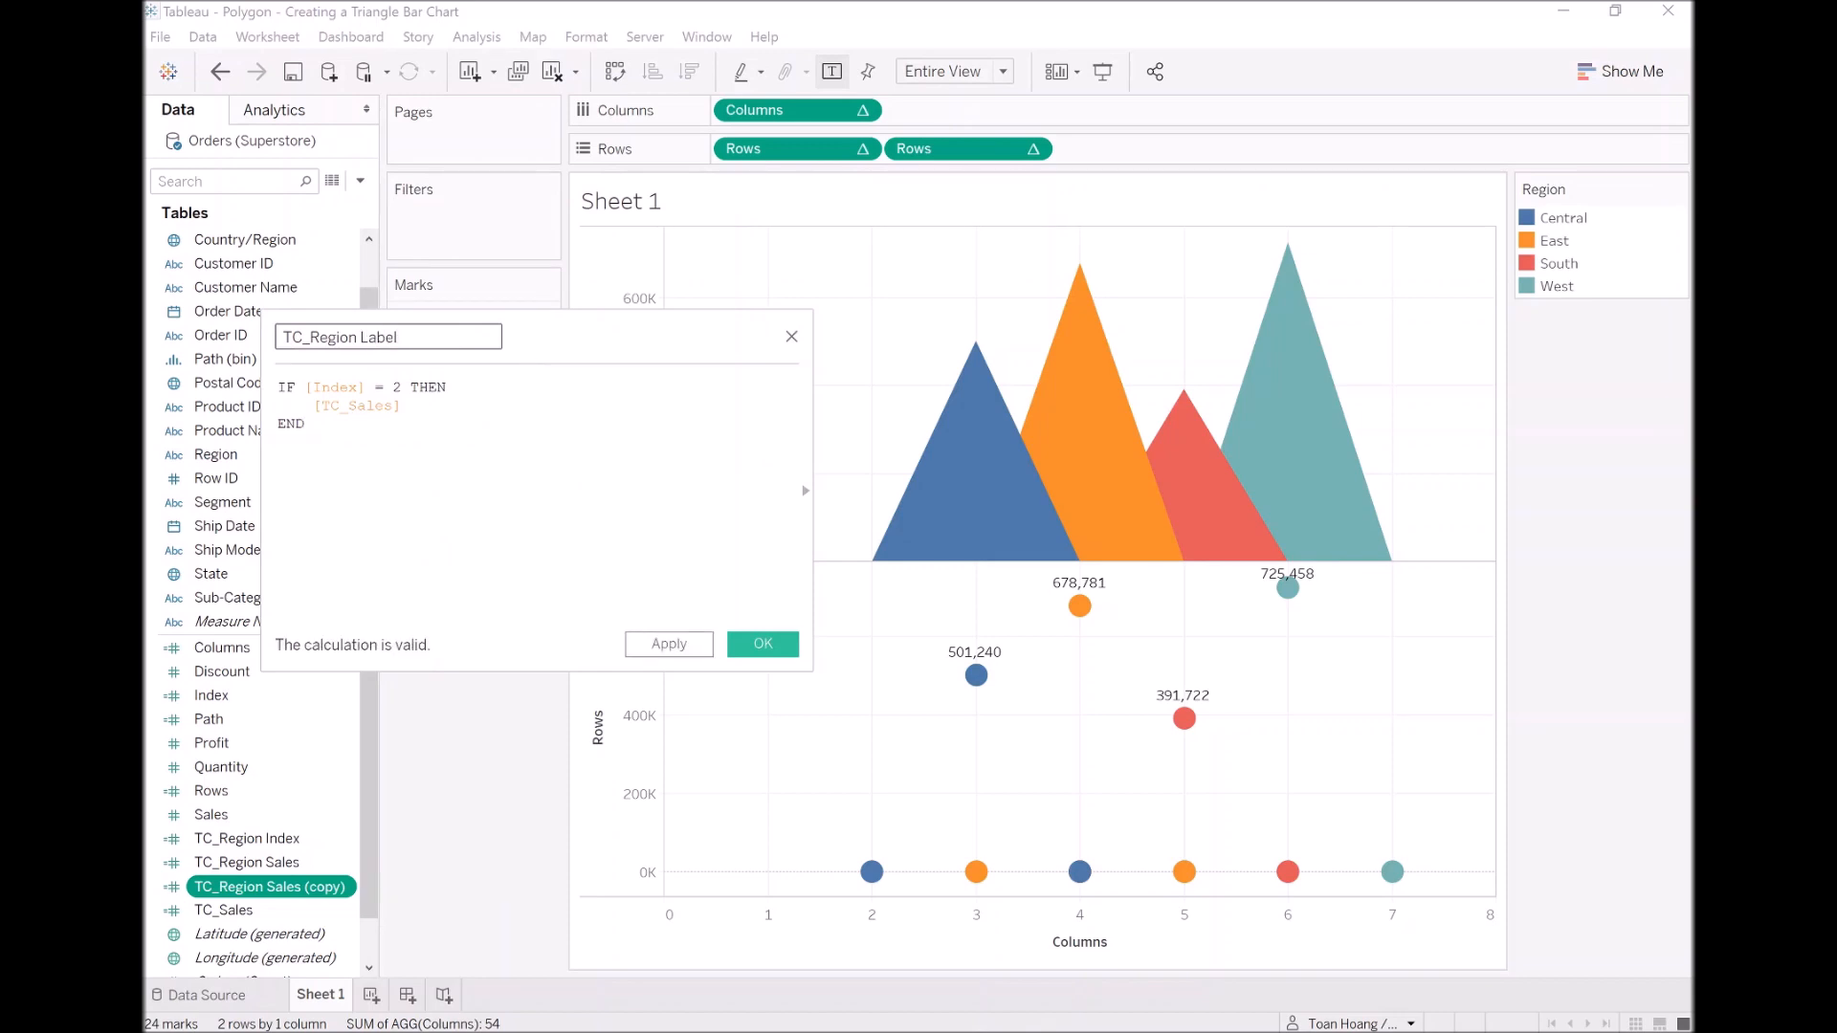
Step: Replace [TC_Sales] in the TC_Region Label formula with WINDOW_MAX(MAX([Region])) and save the field
double_click(358, 406)
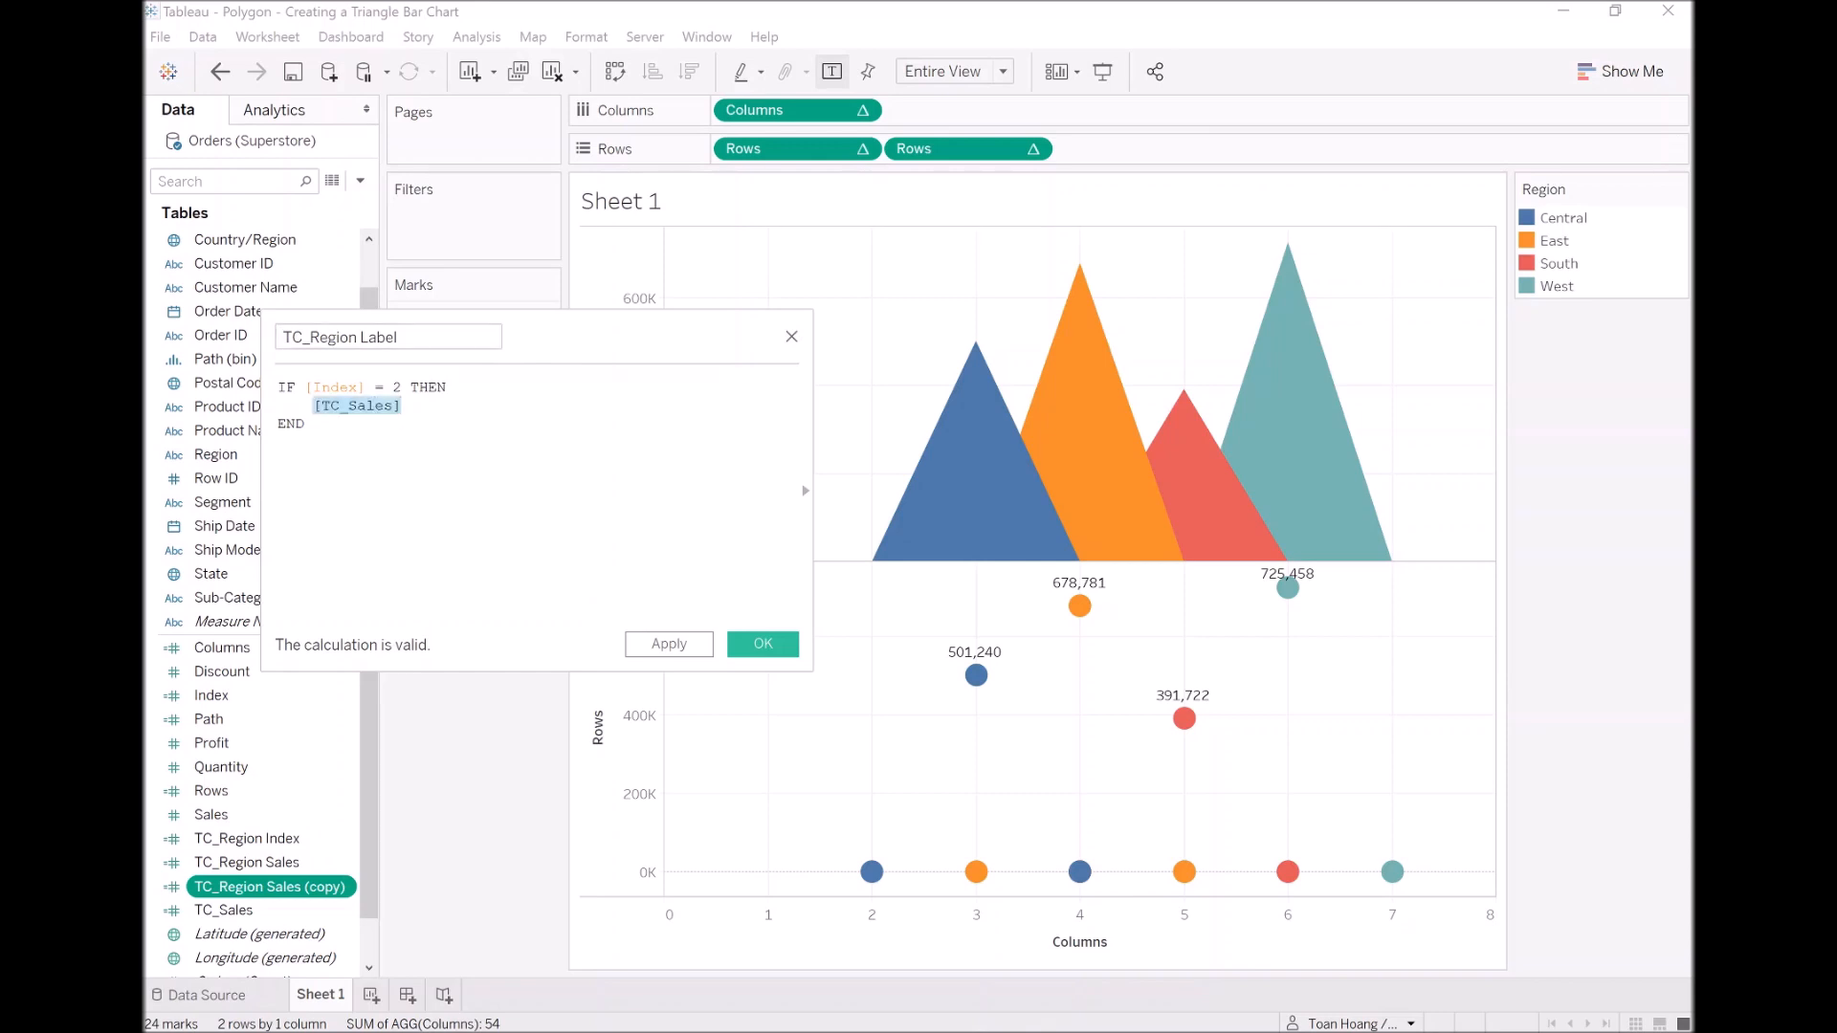
text(WINDOW)
text(_MAX(MAX()
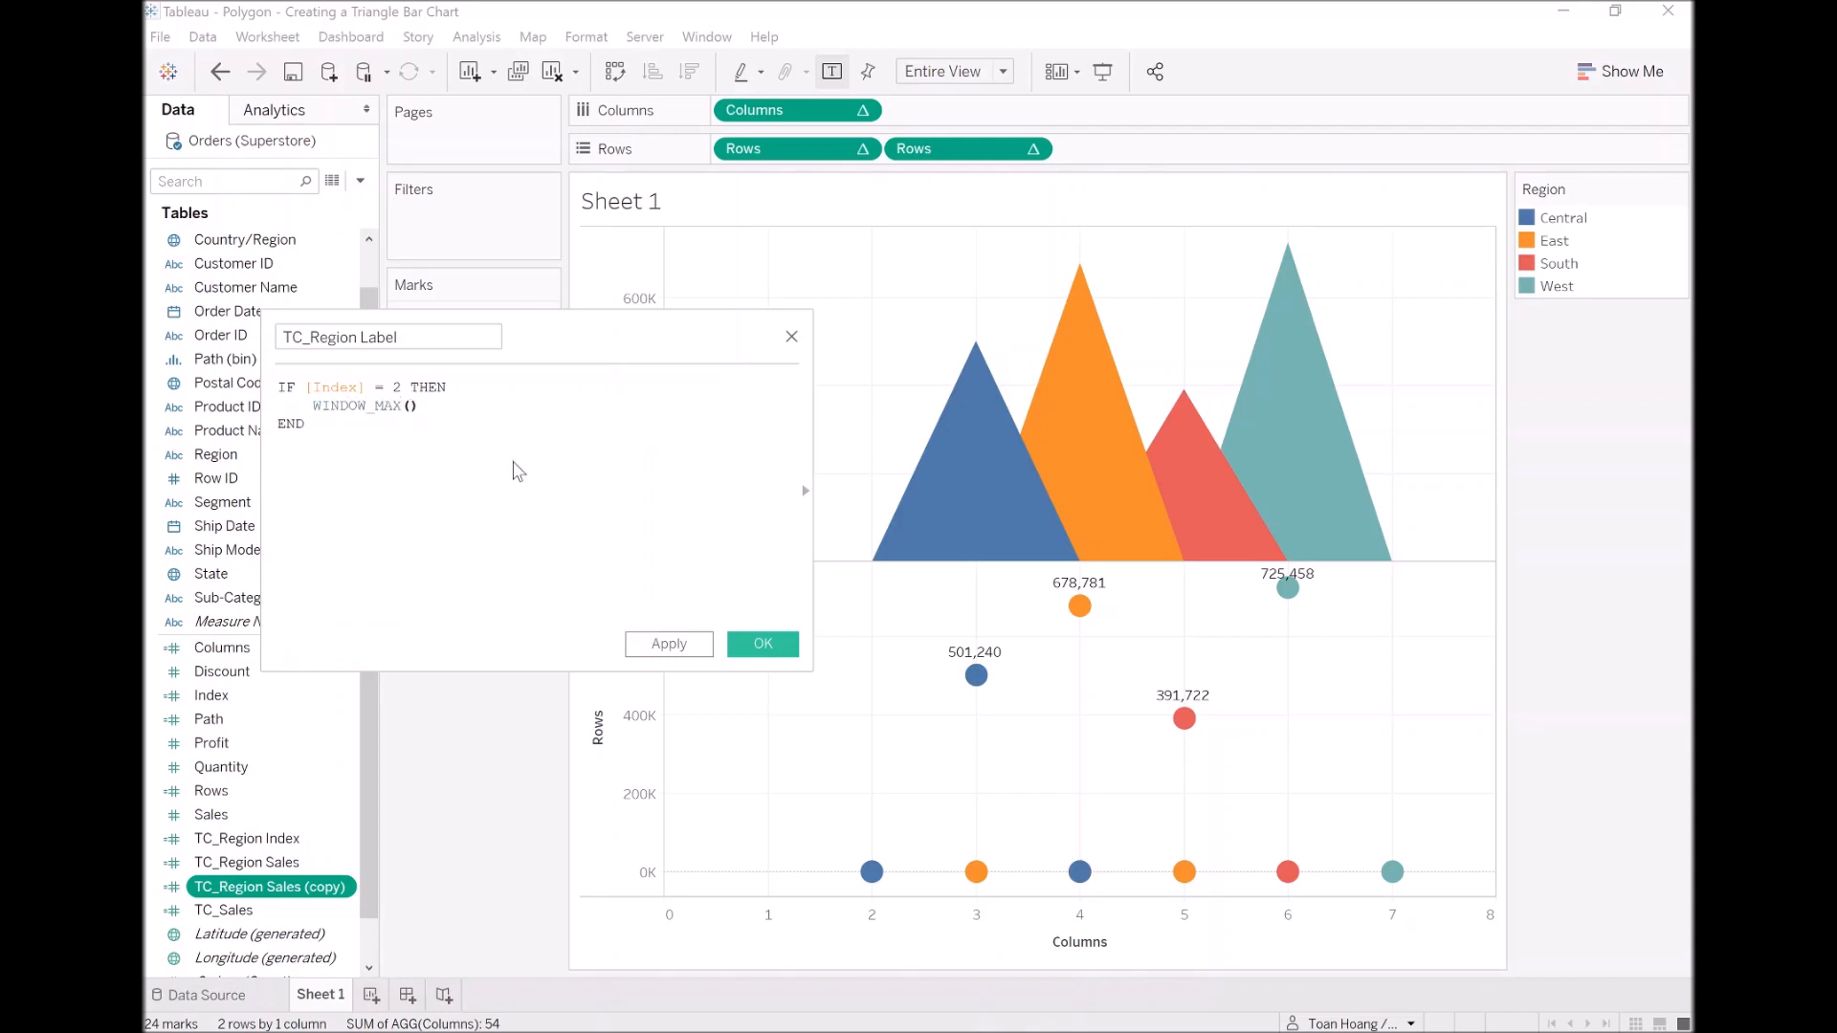
text(Region)
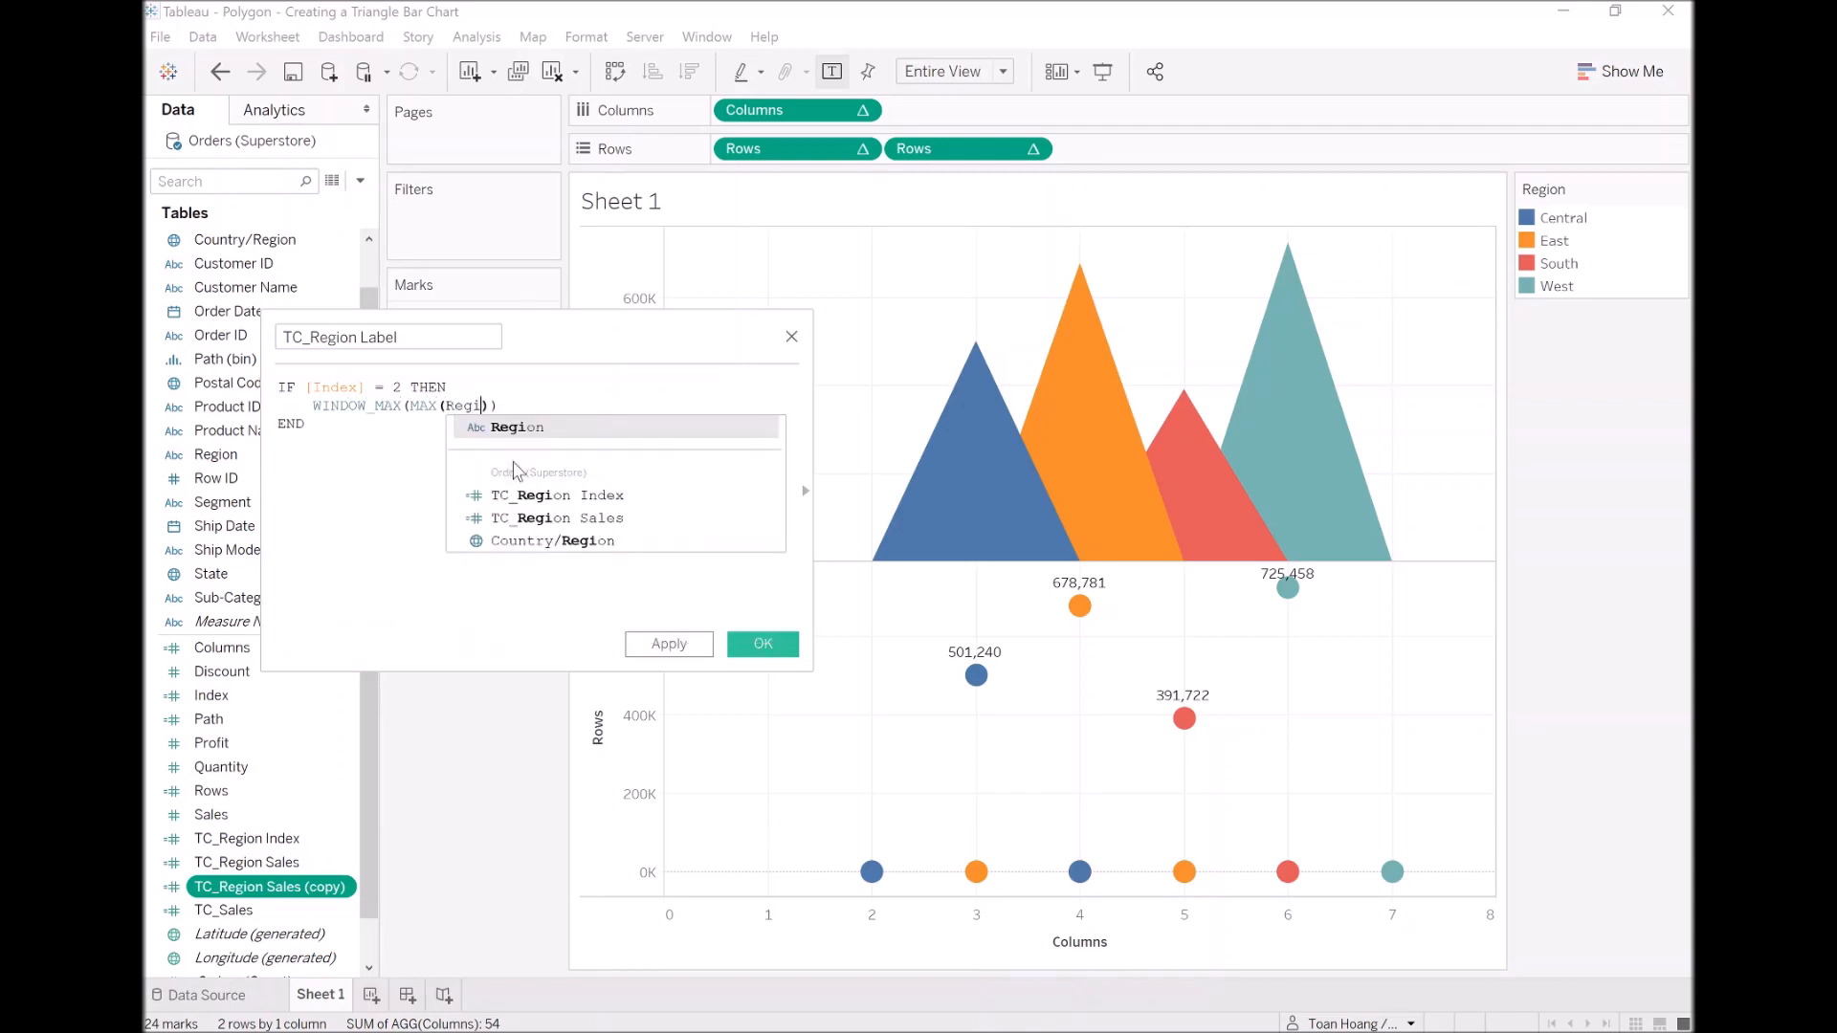
key(Return)
click(304, 424)
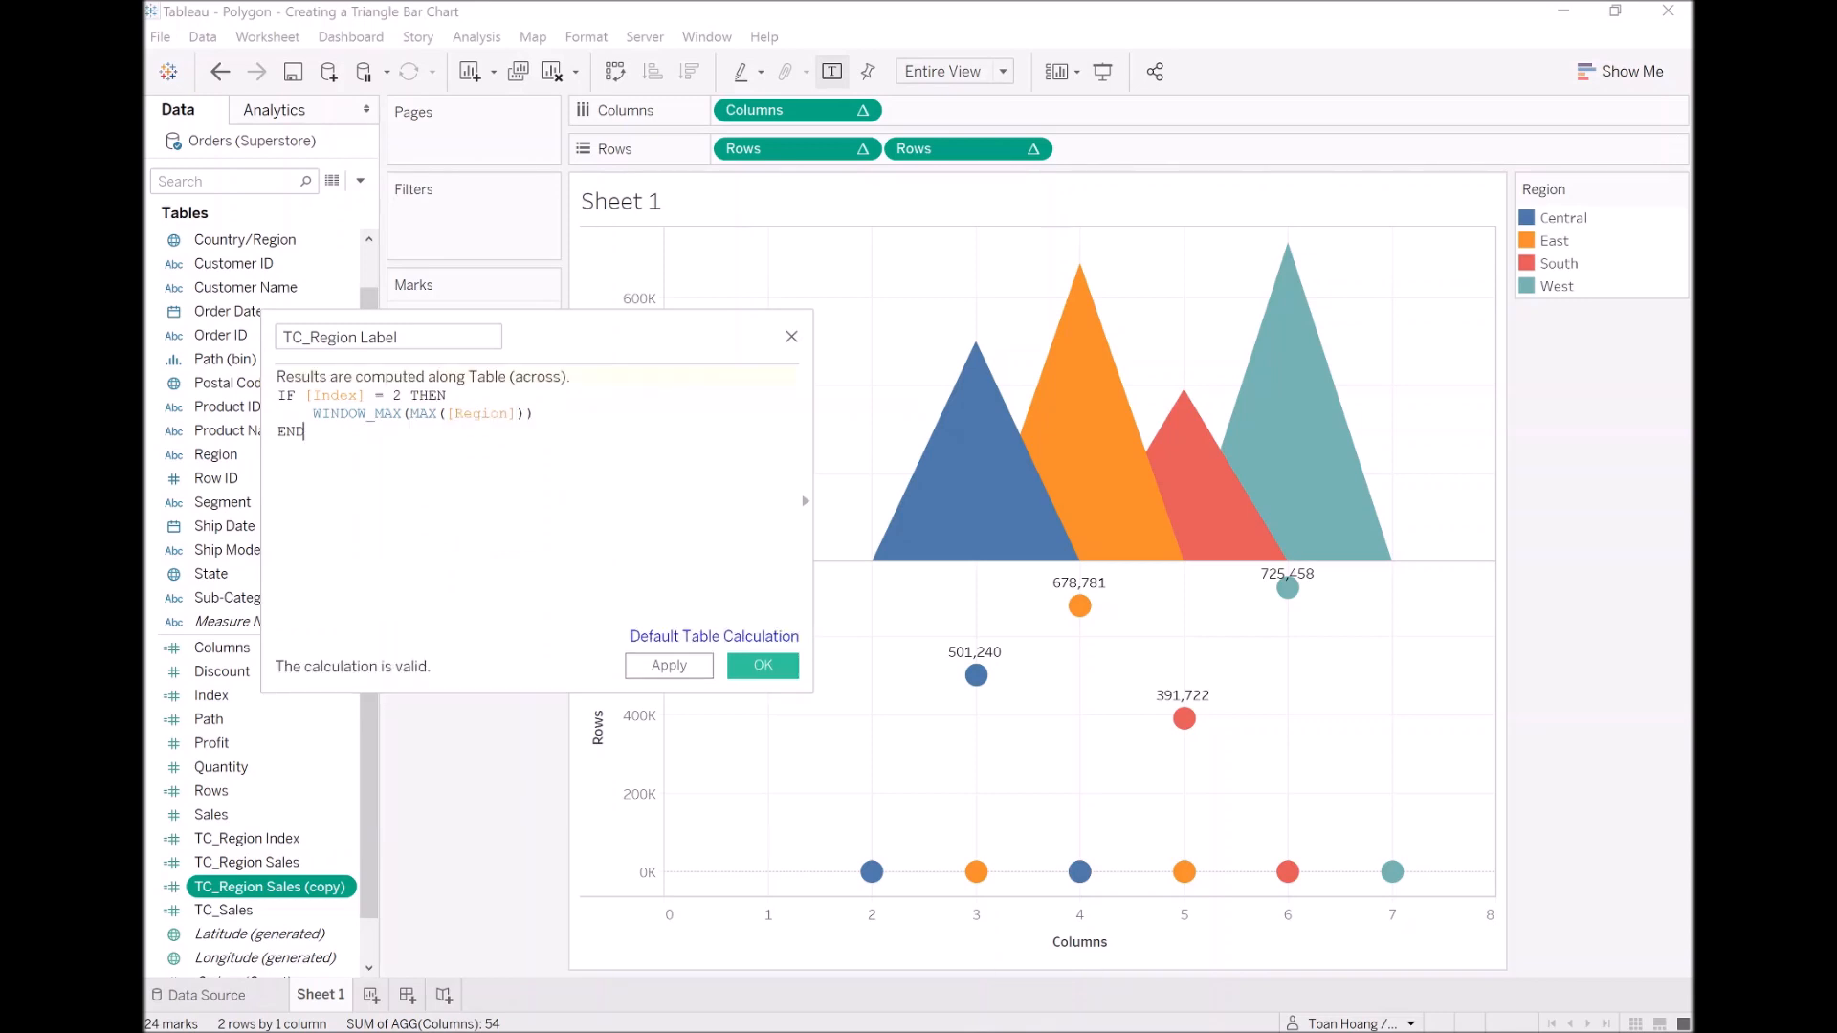
click(697, 667)
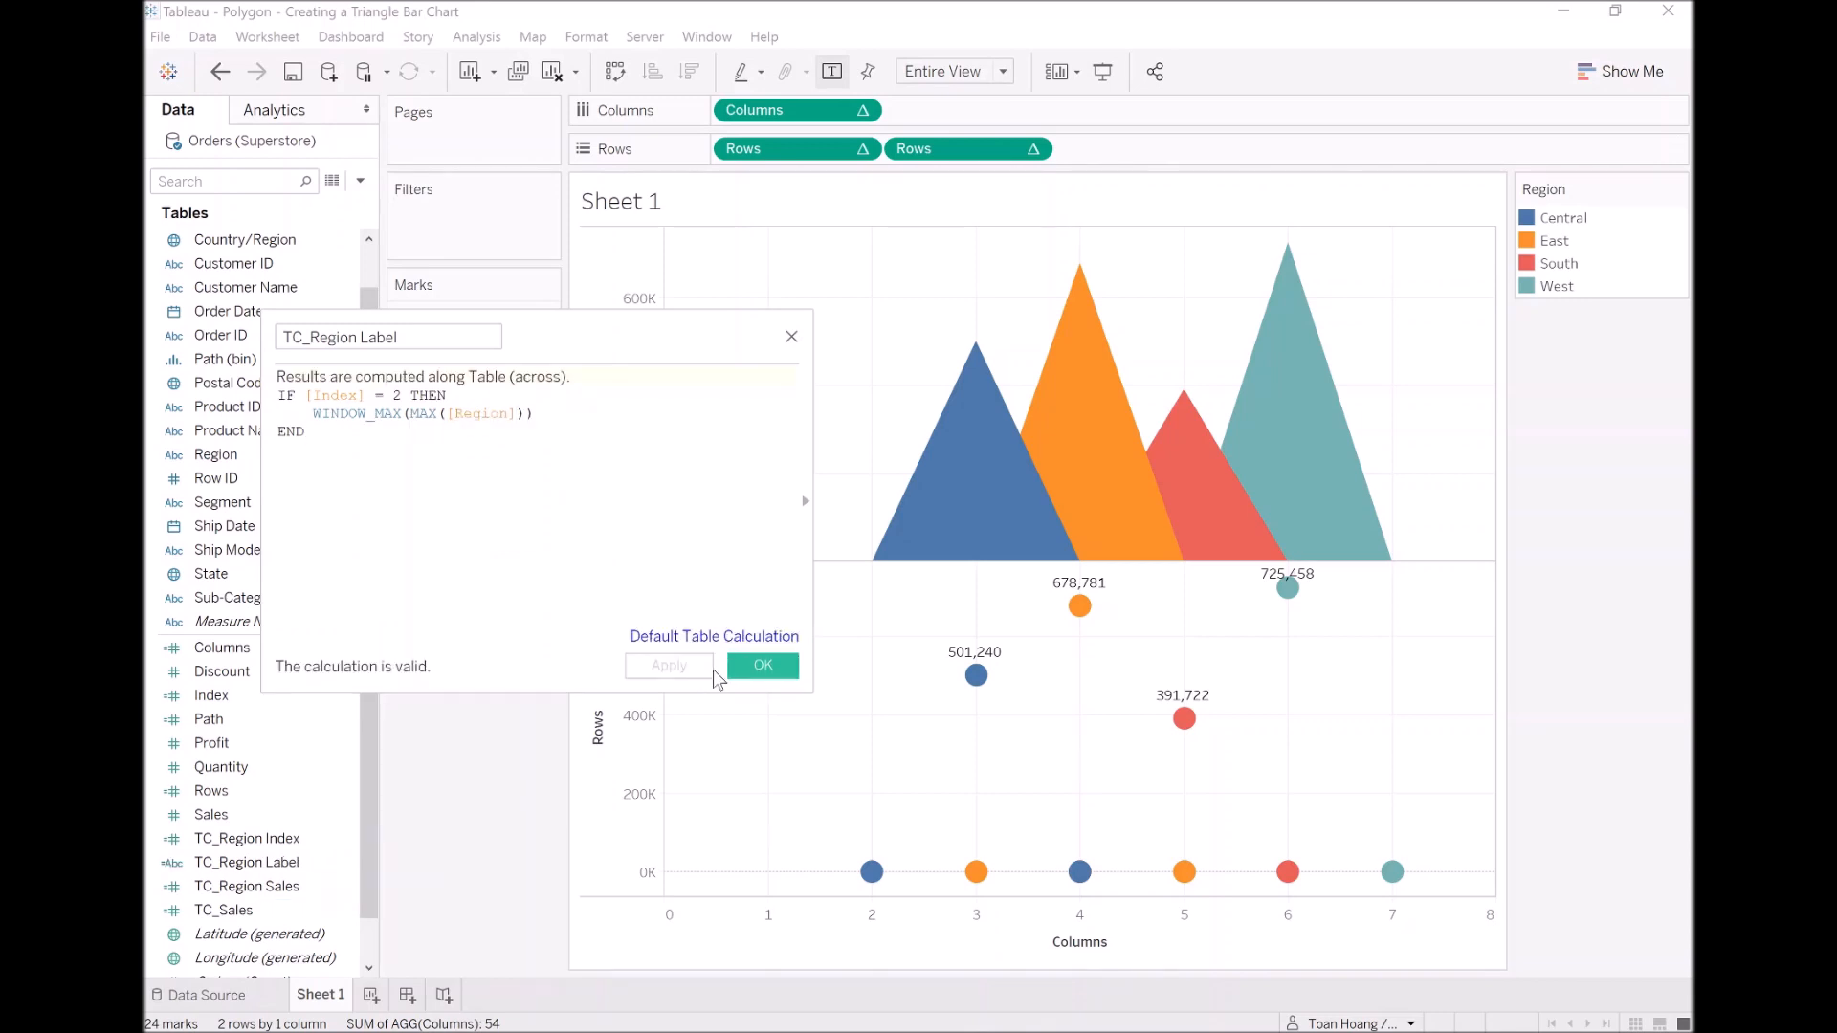
click(758, 670)
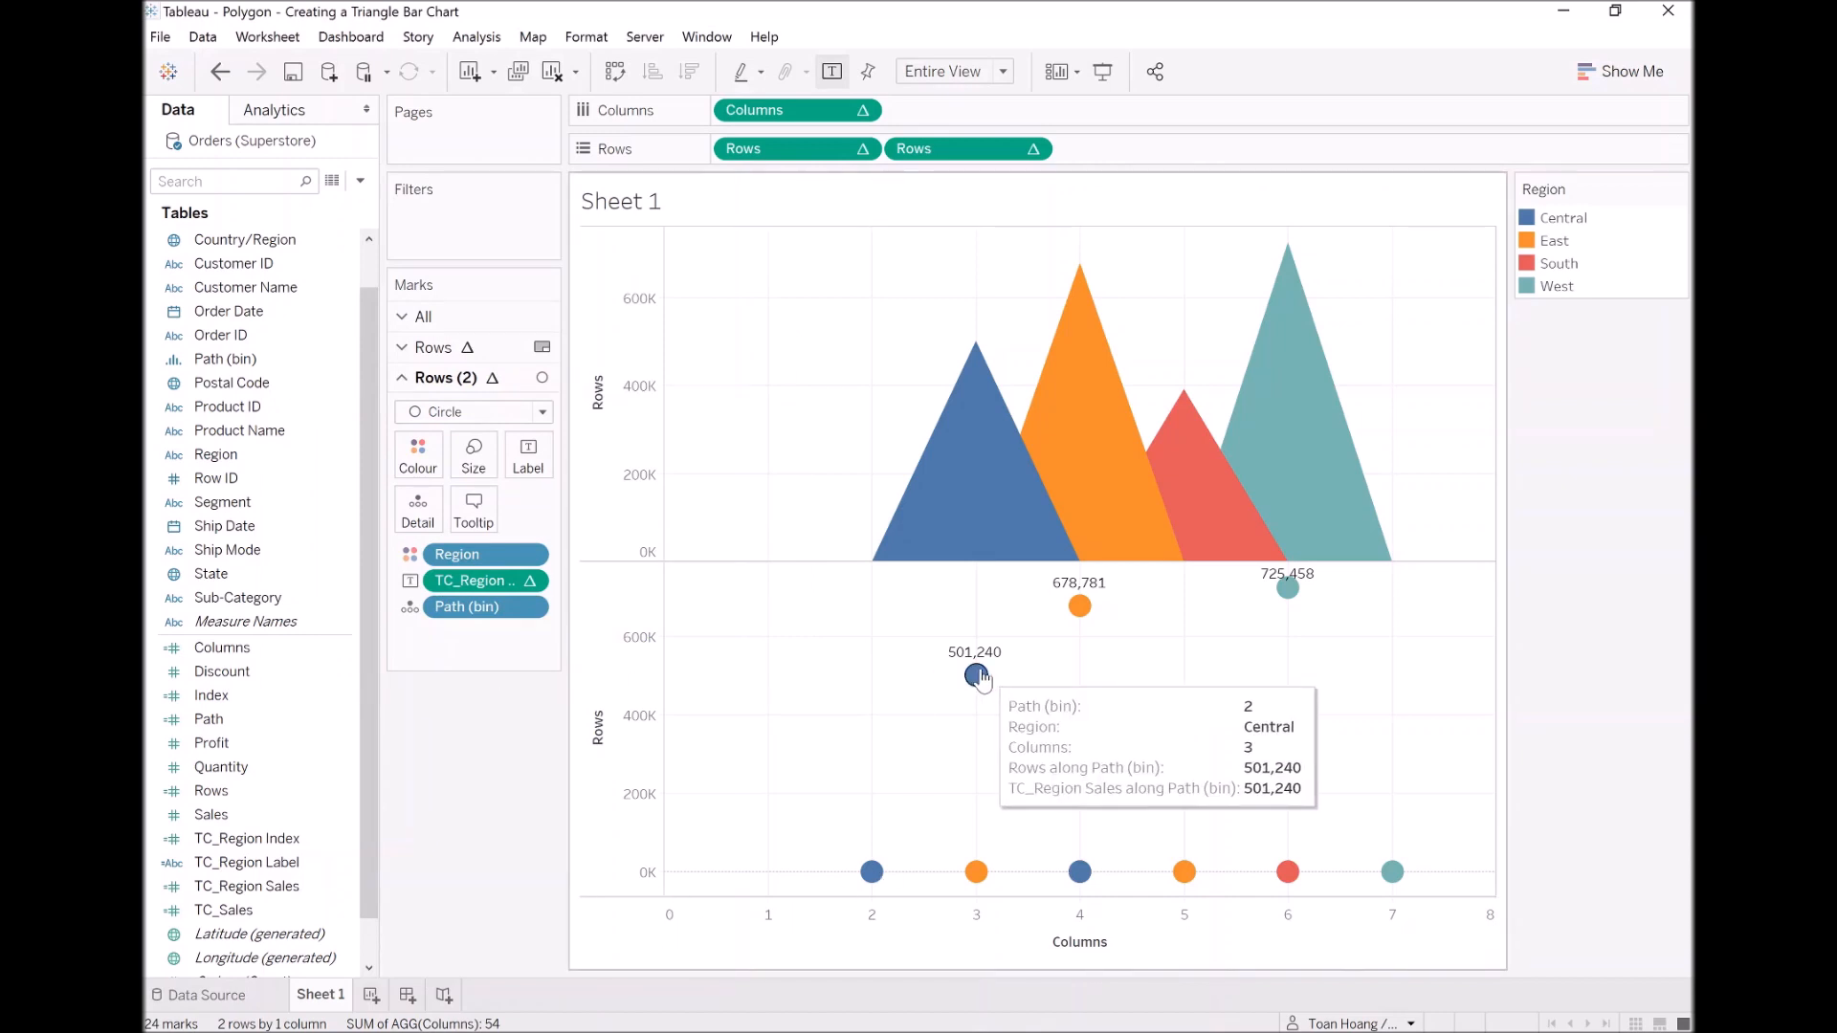
Step: Add TC_Region Label to the Rows (2) labels and compute it using Path (bin)
mouse_move(874, 875)
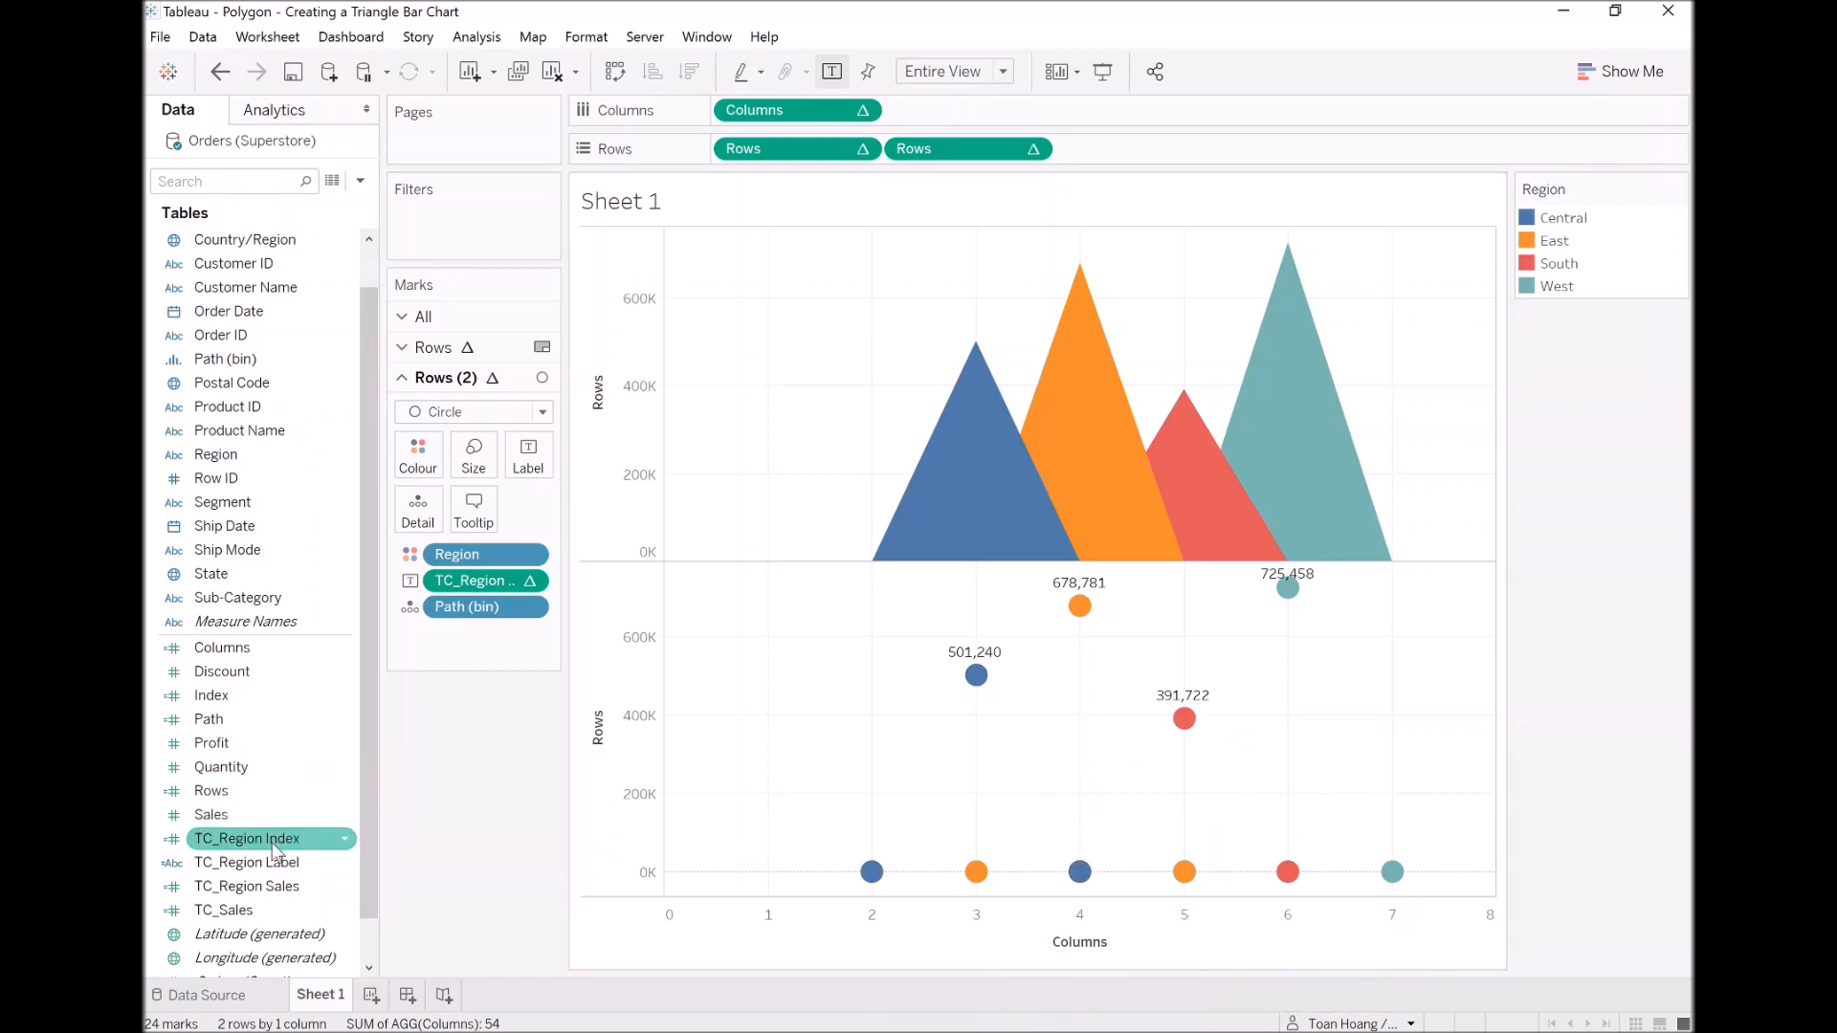
drag(270, 865, 539, 464)
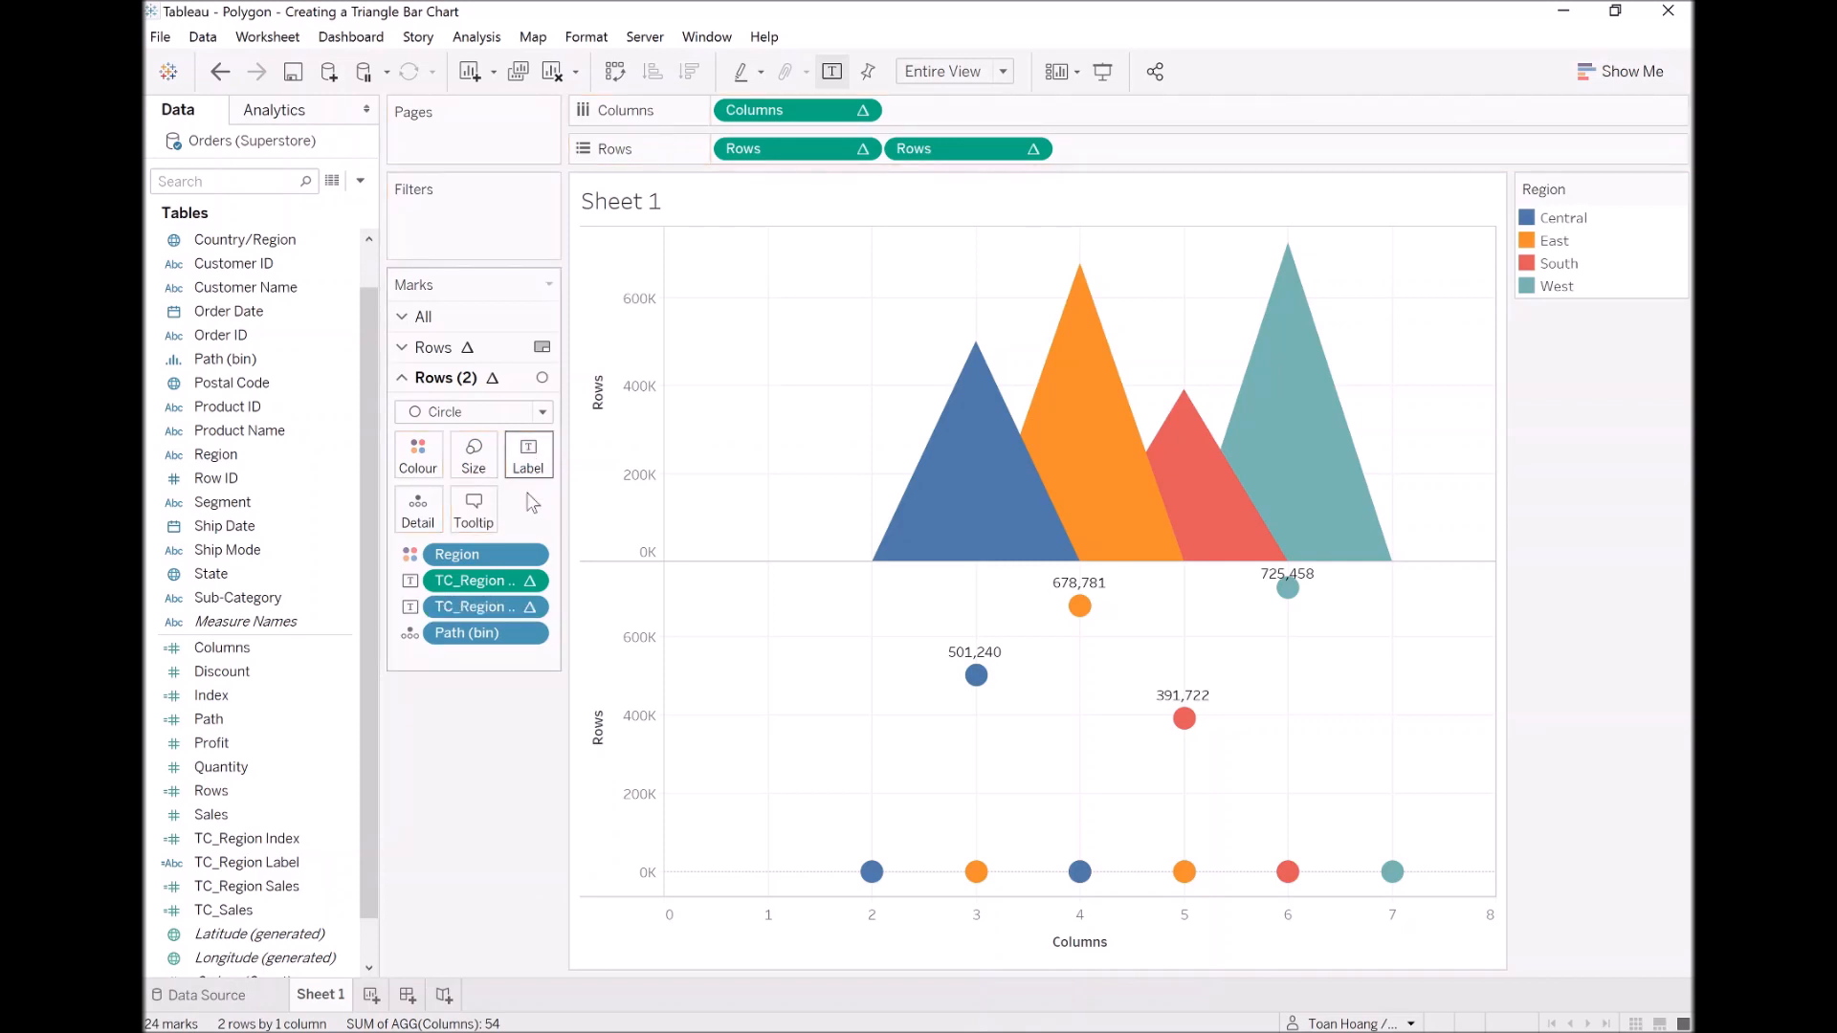
right_click(484, 609)
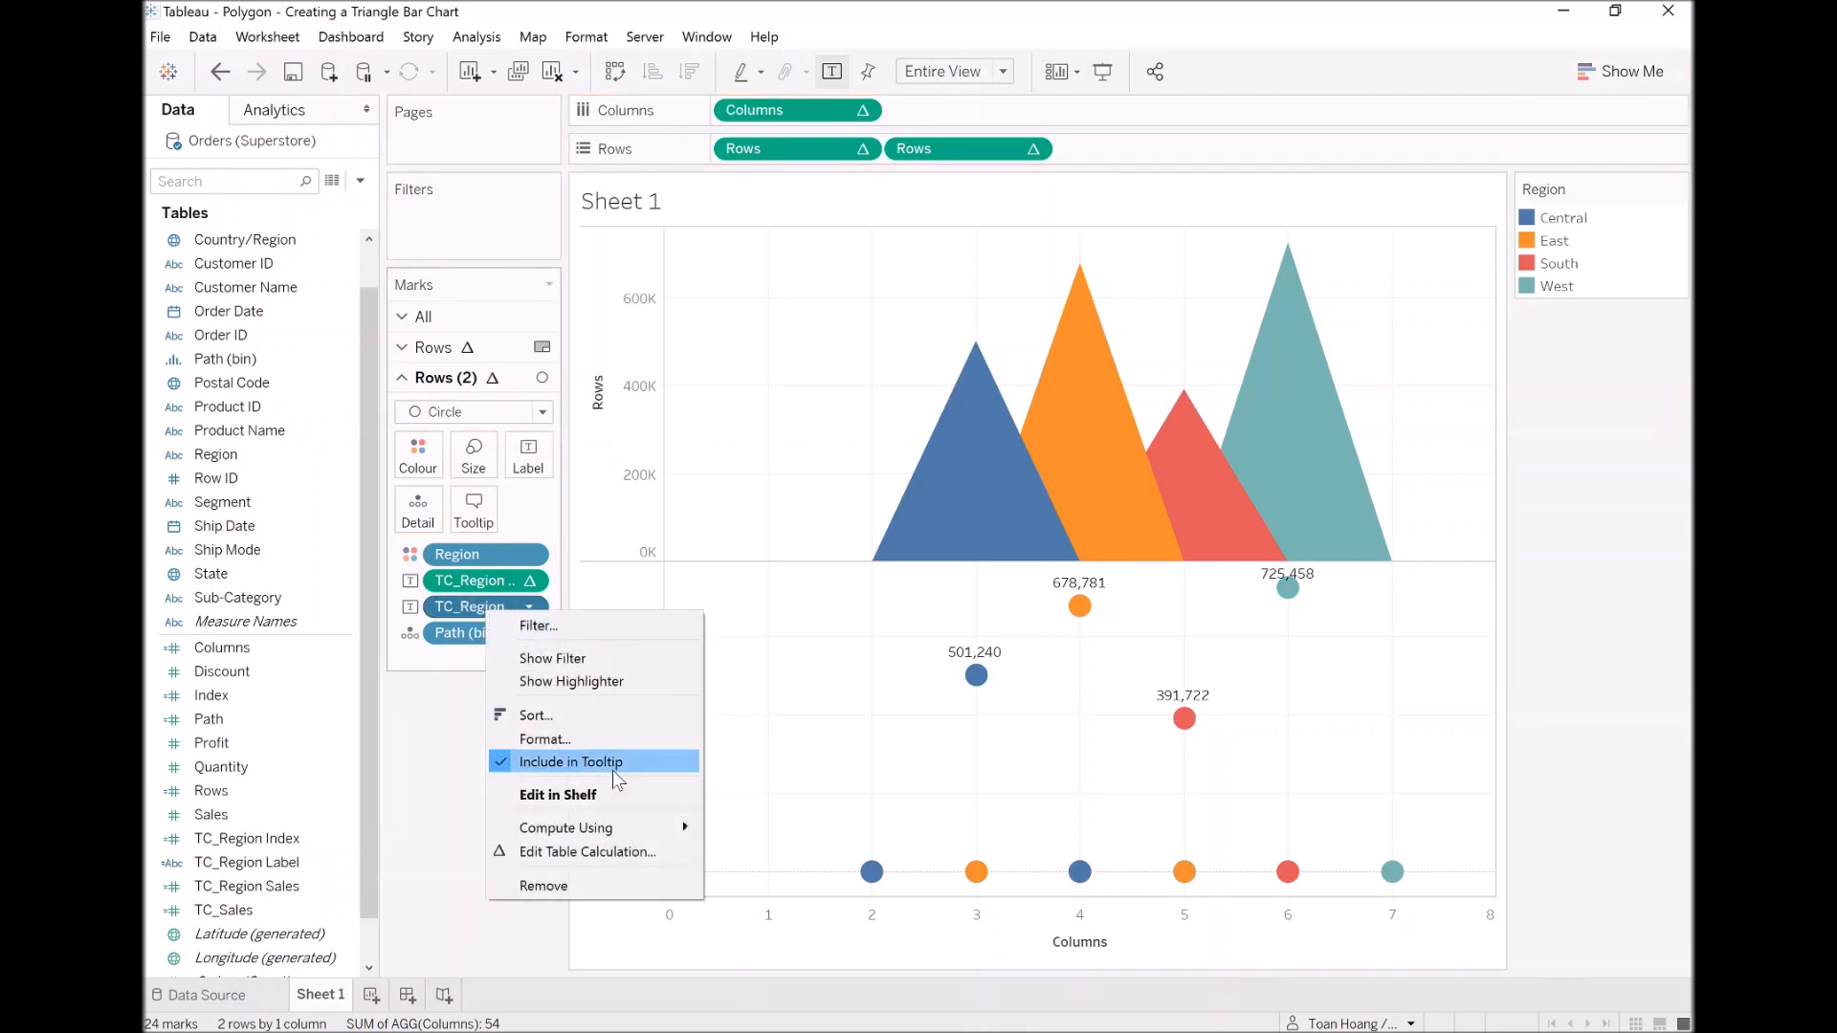
mouse_move(615, 842)
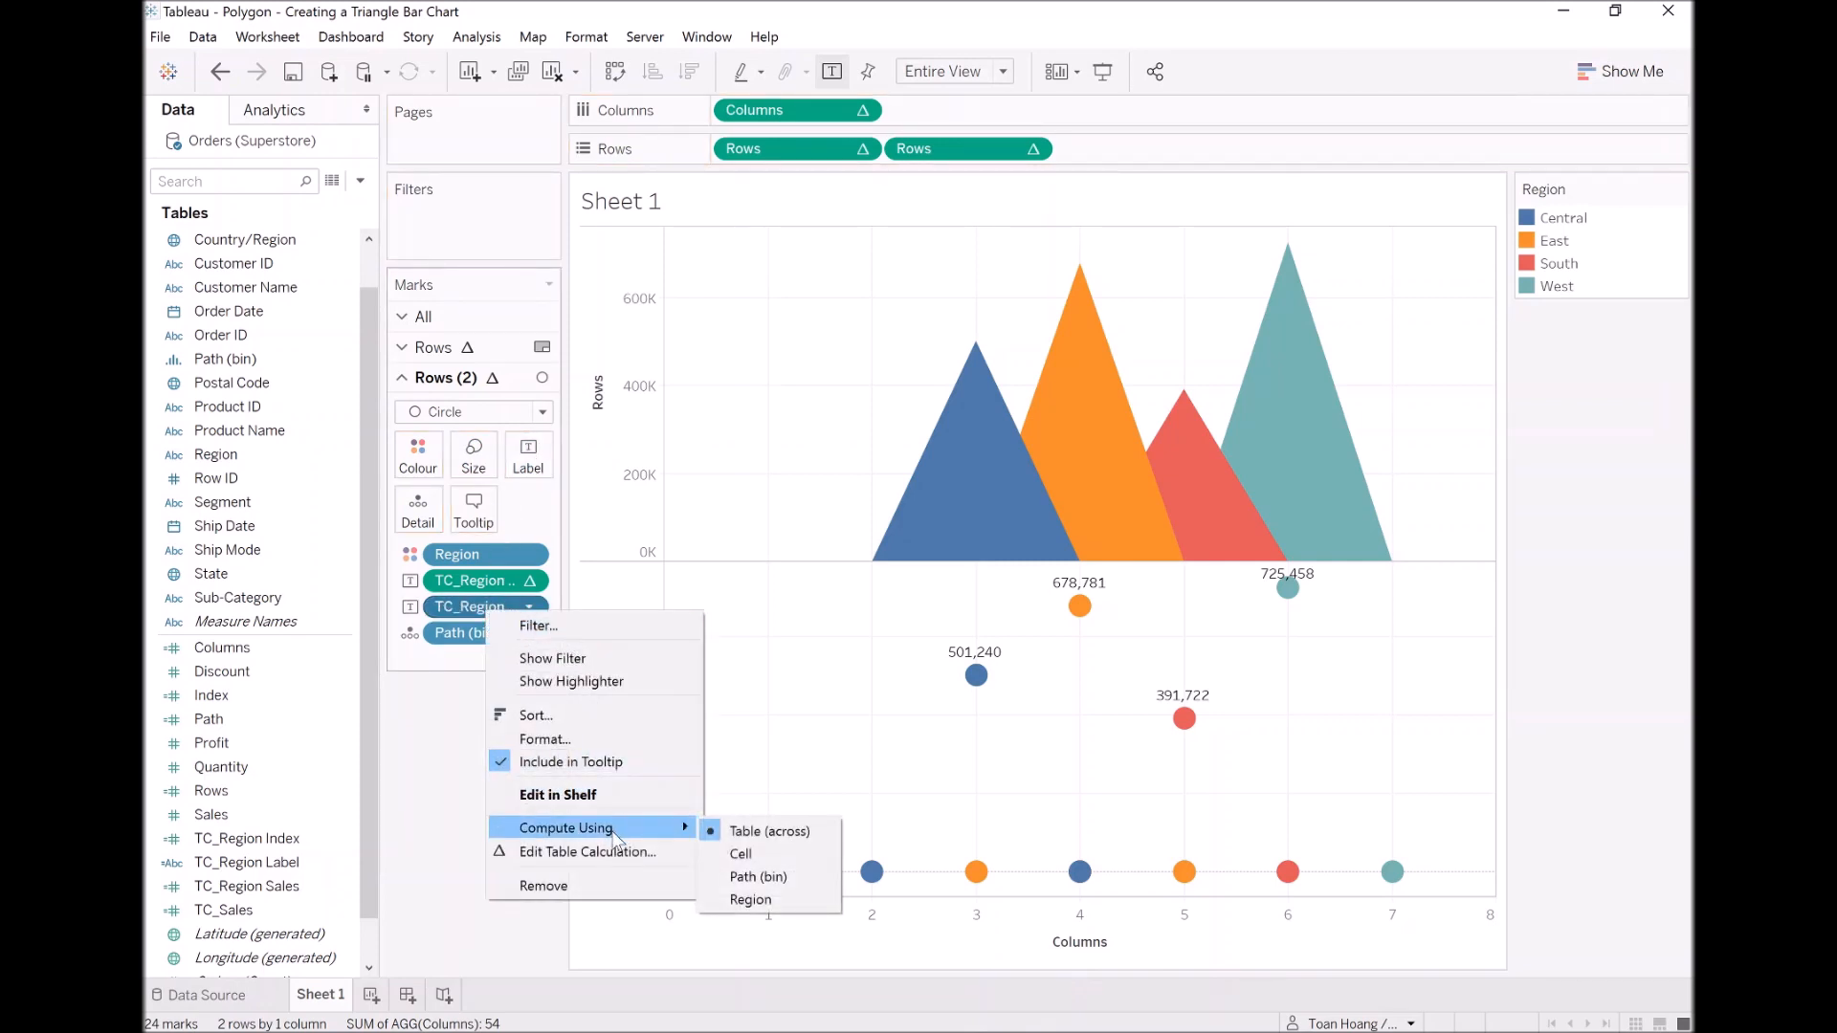
click(766, 877)
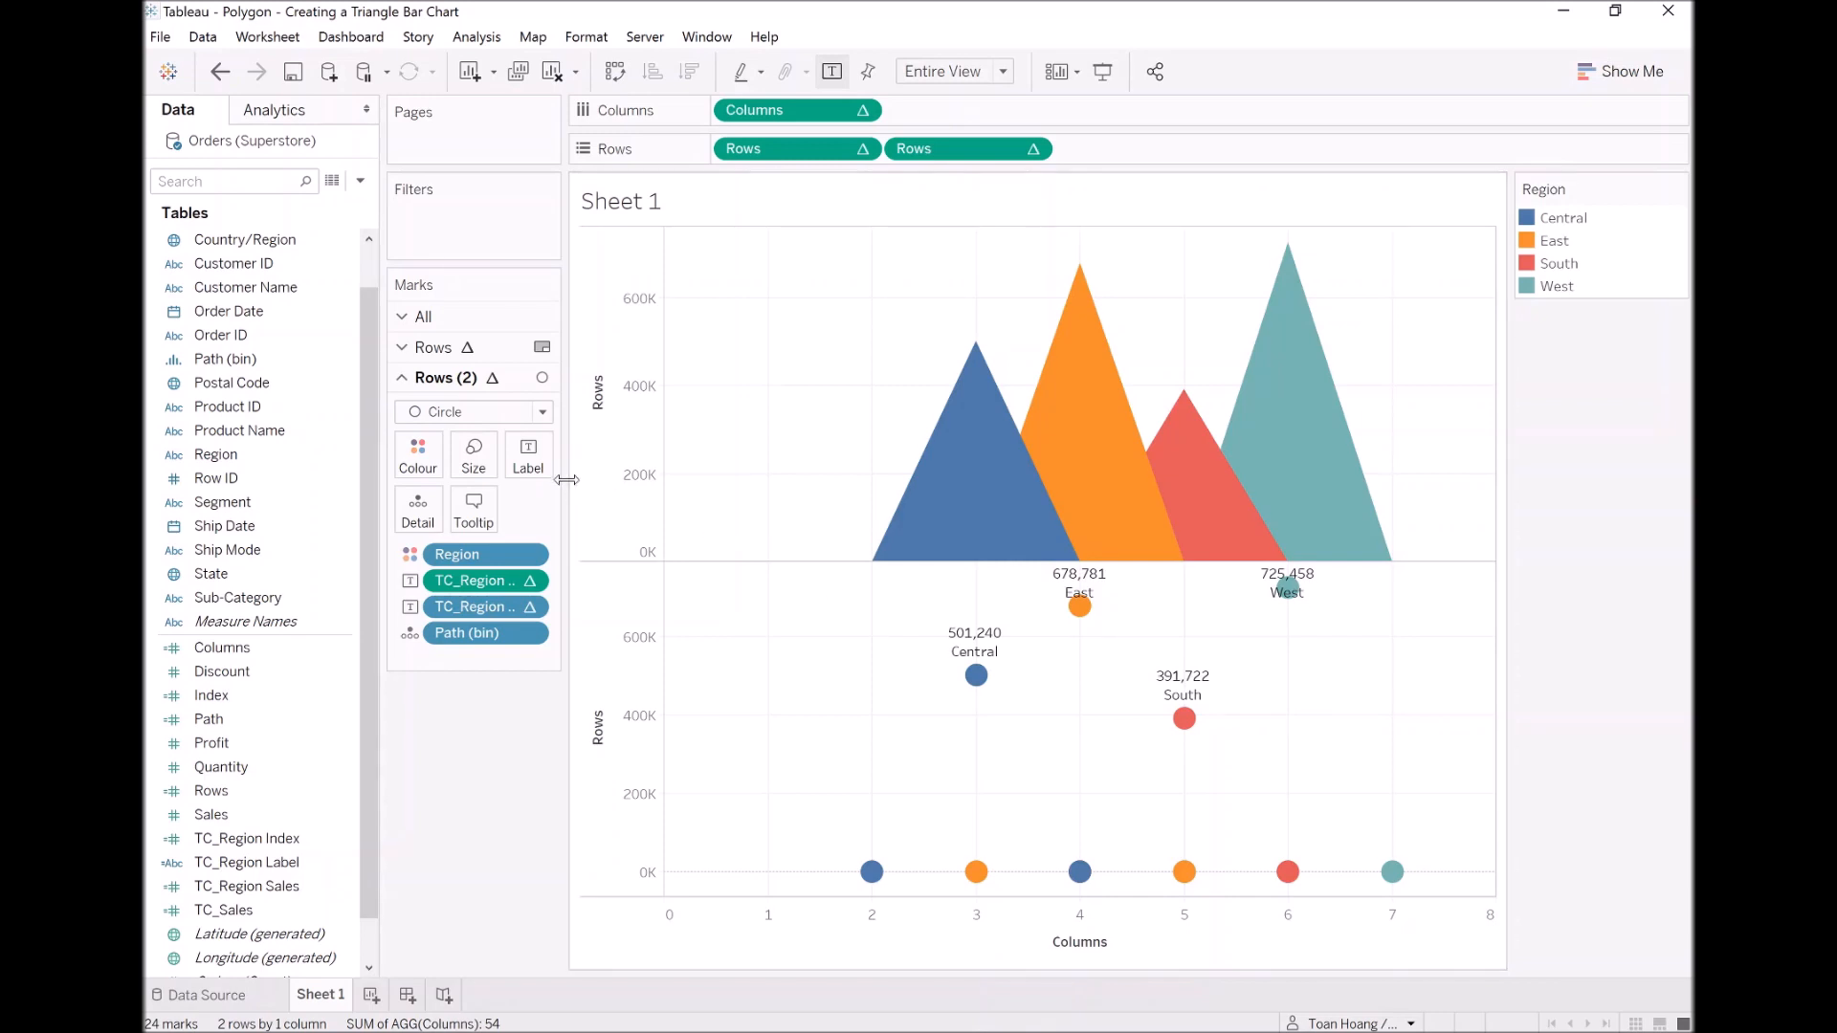
Step: Combine the two Rows fields as a dual axis and synchronise the secondary axis
right_click(934, 148)
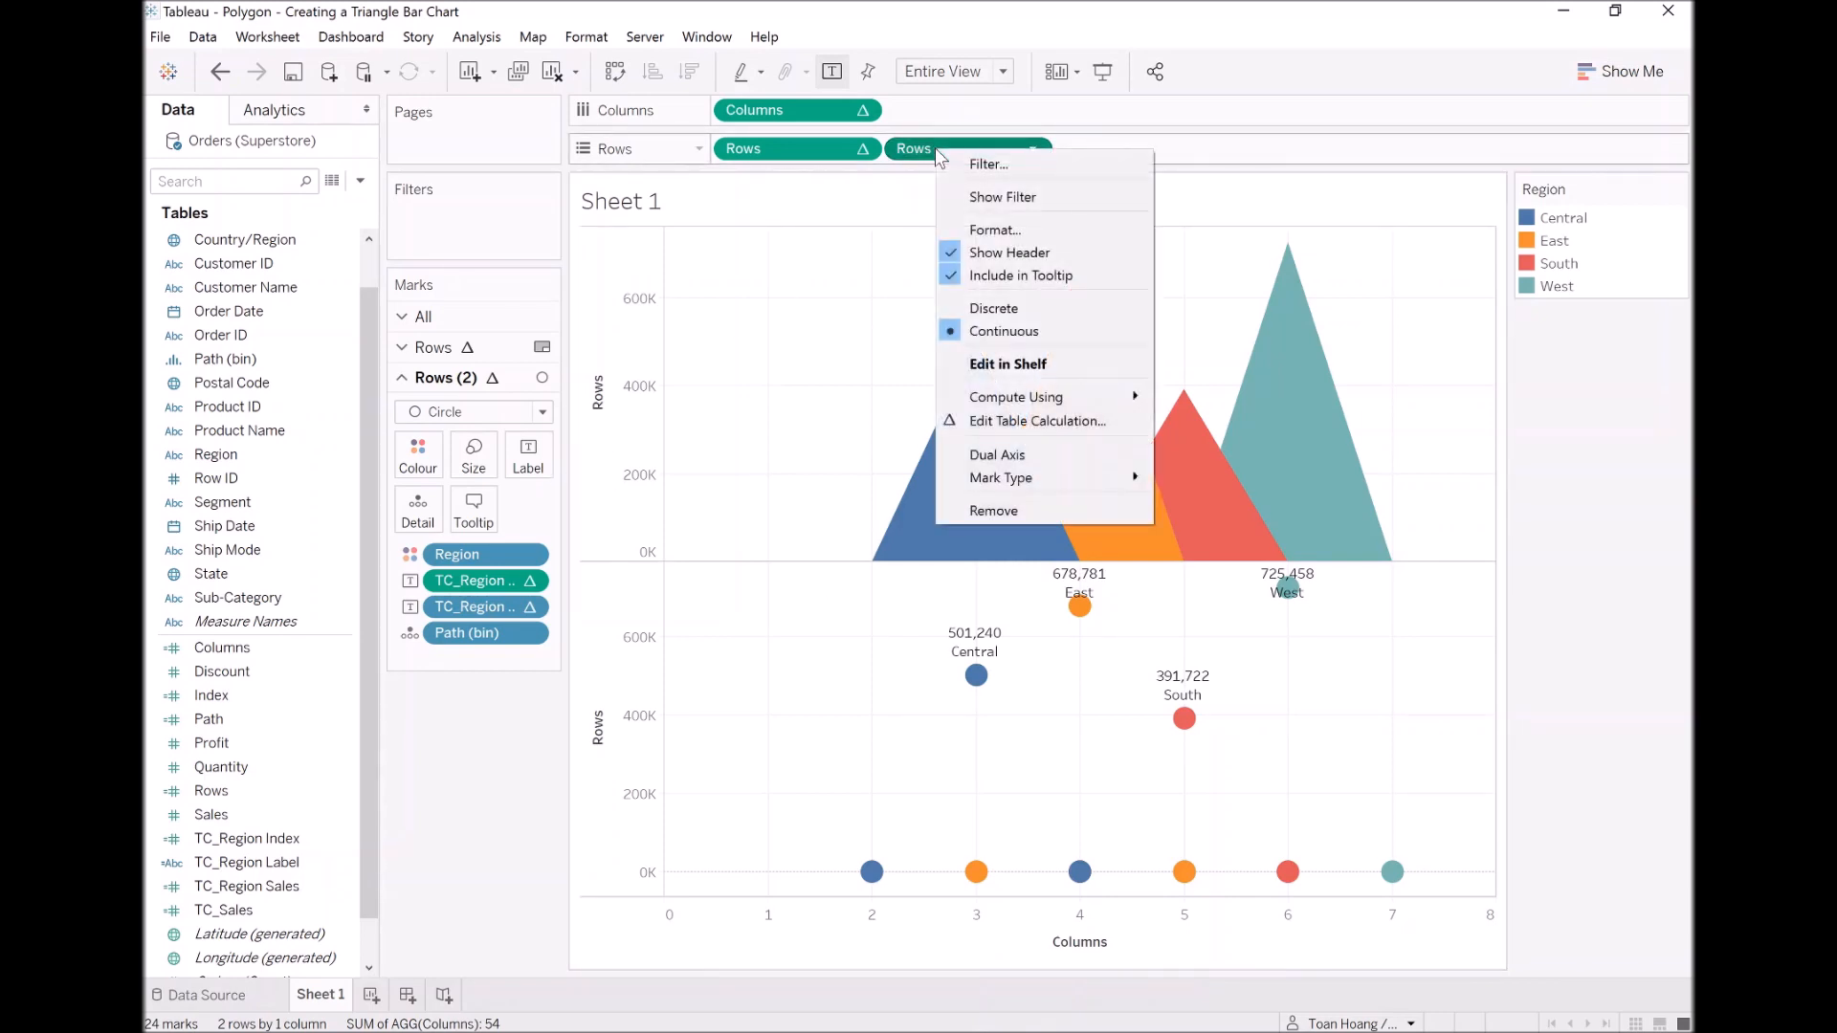
click(1025, 450)
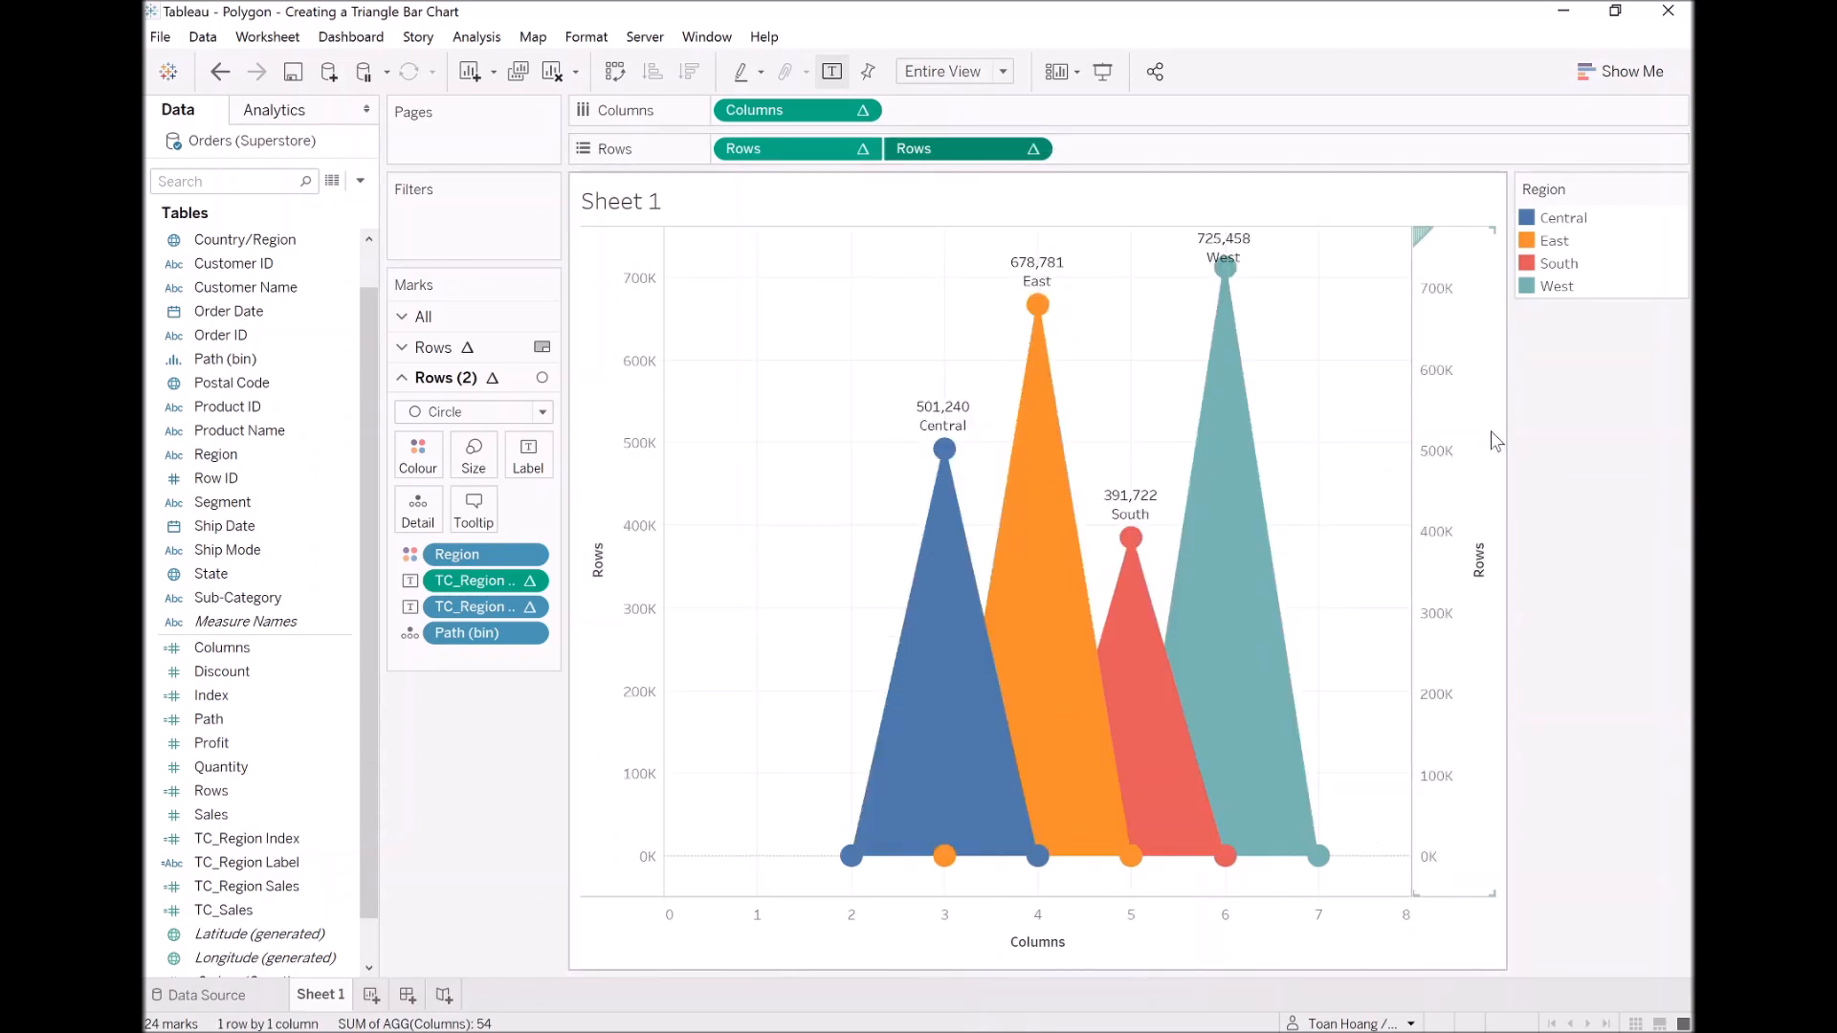
right_click(1458, 408)
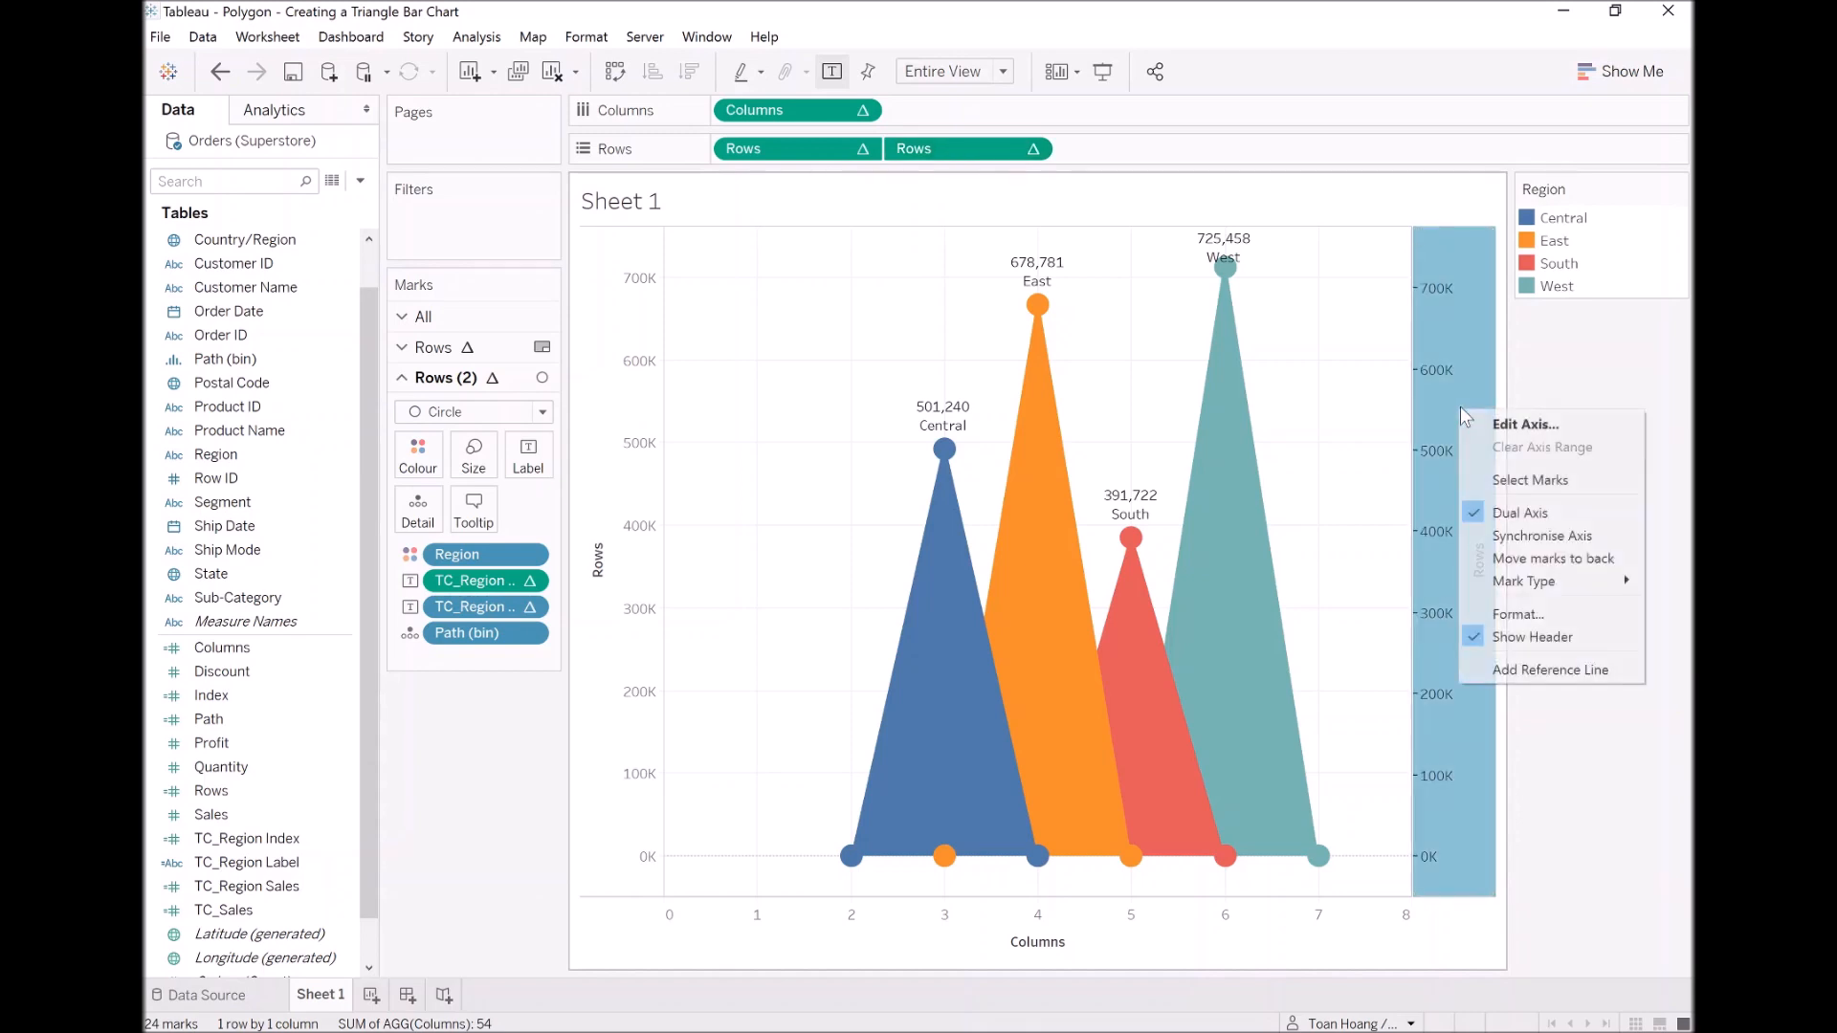
click(1554, 529)
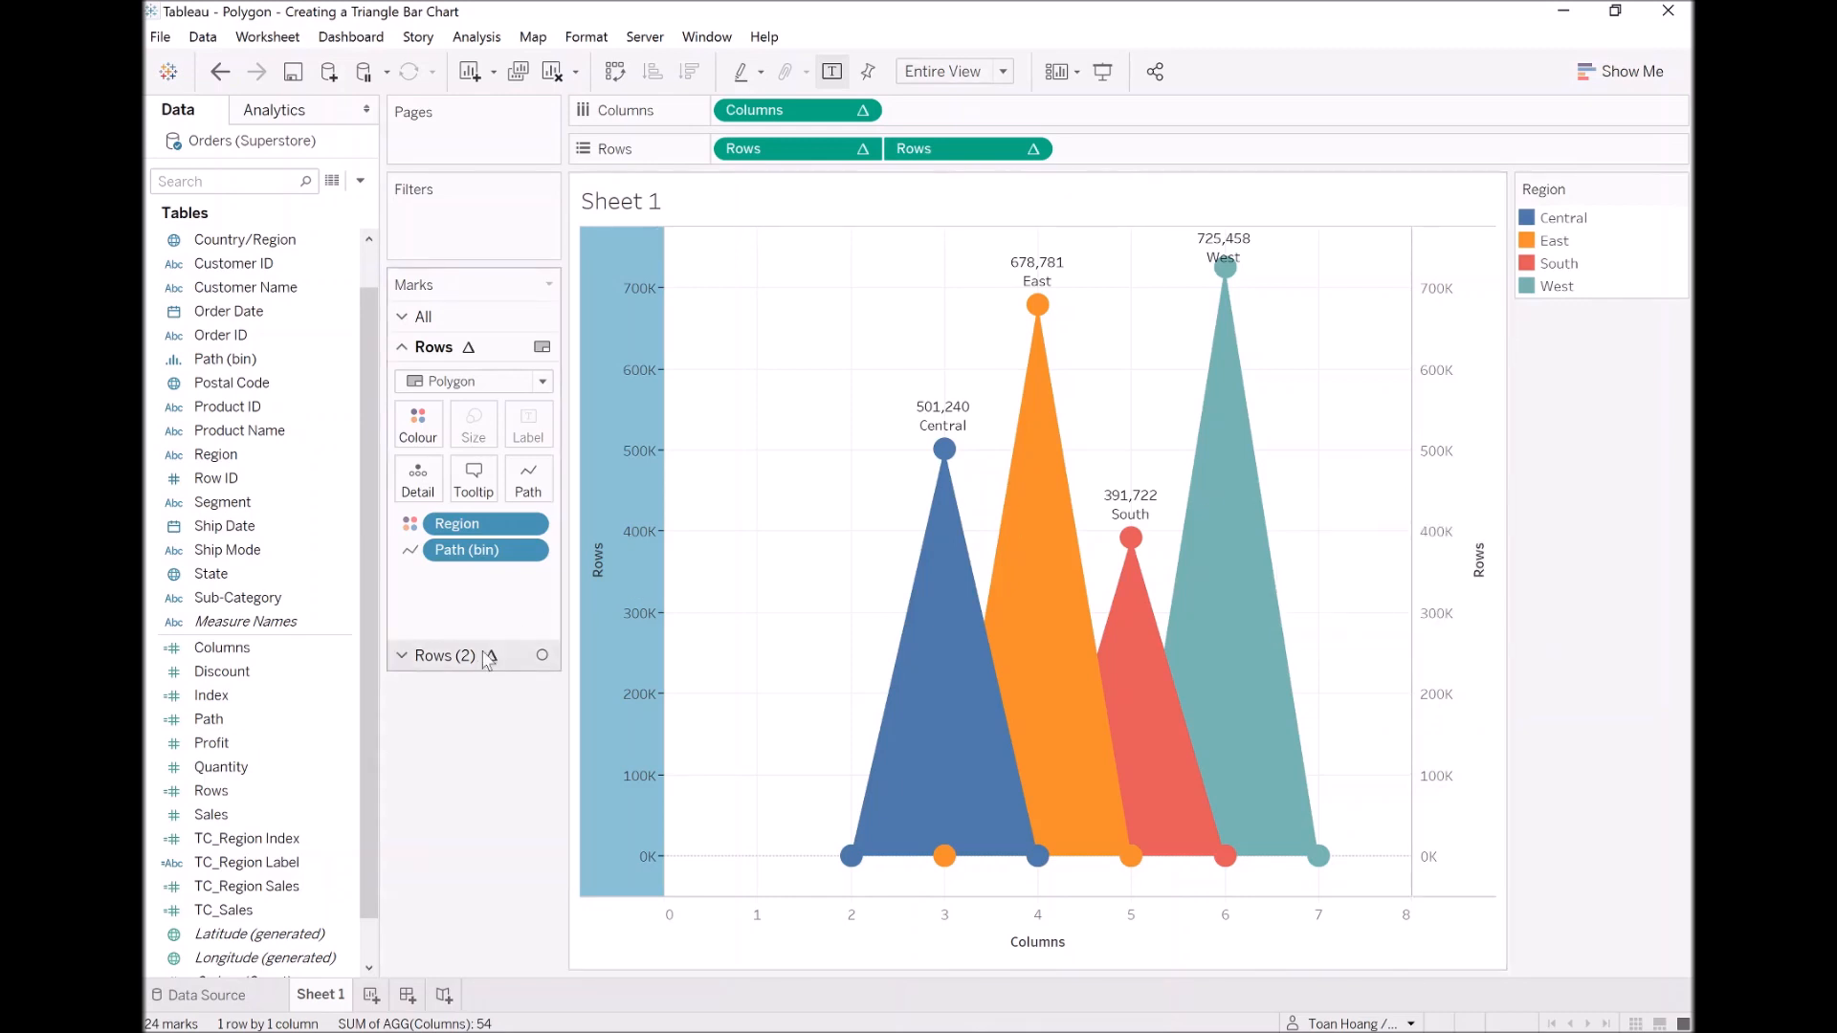
Step: Edit the Rows (2) label text so TC_Region Label sits on the line above TC_Region Sales, with both lines centred
click(456, 667)
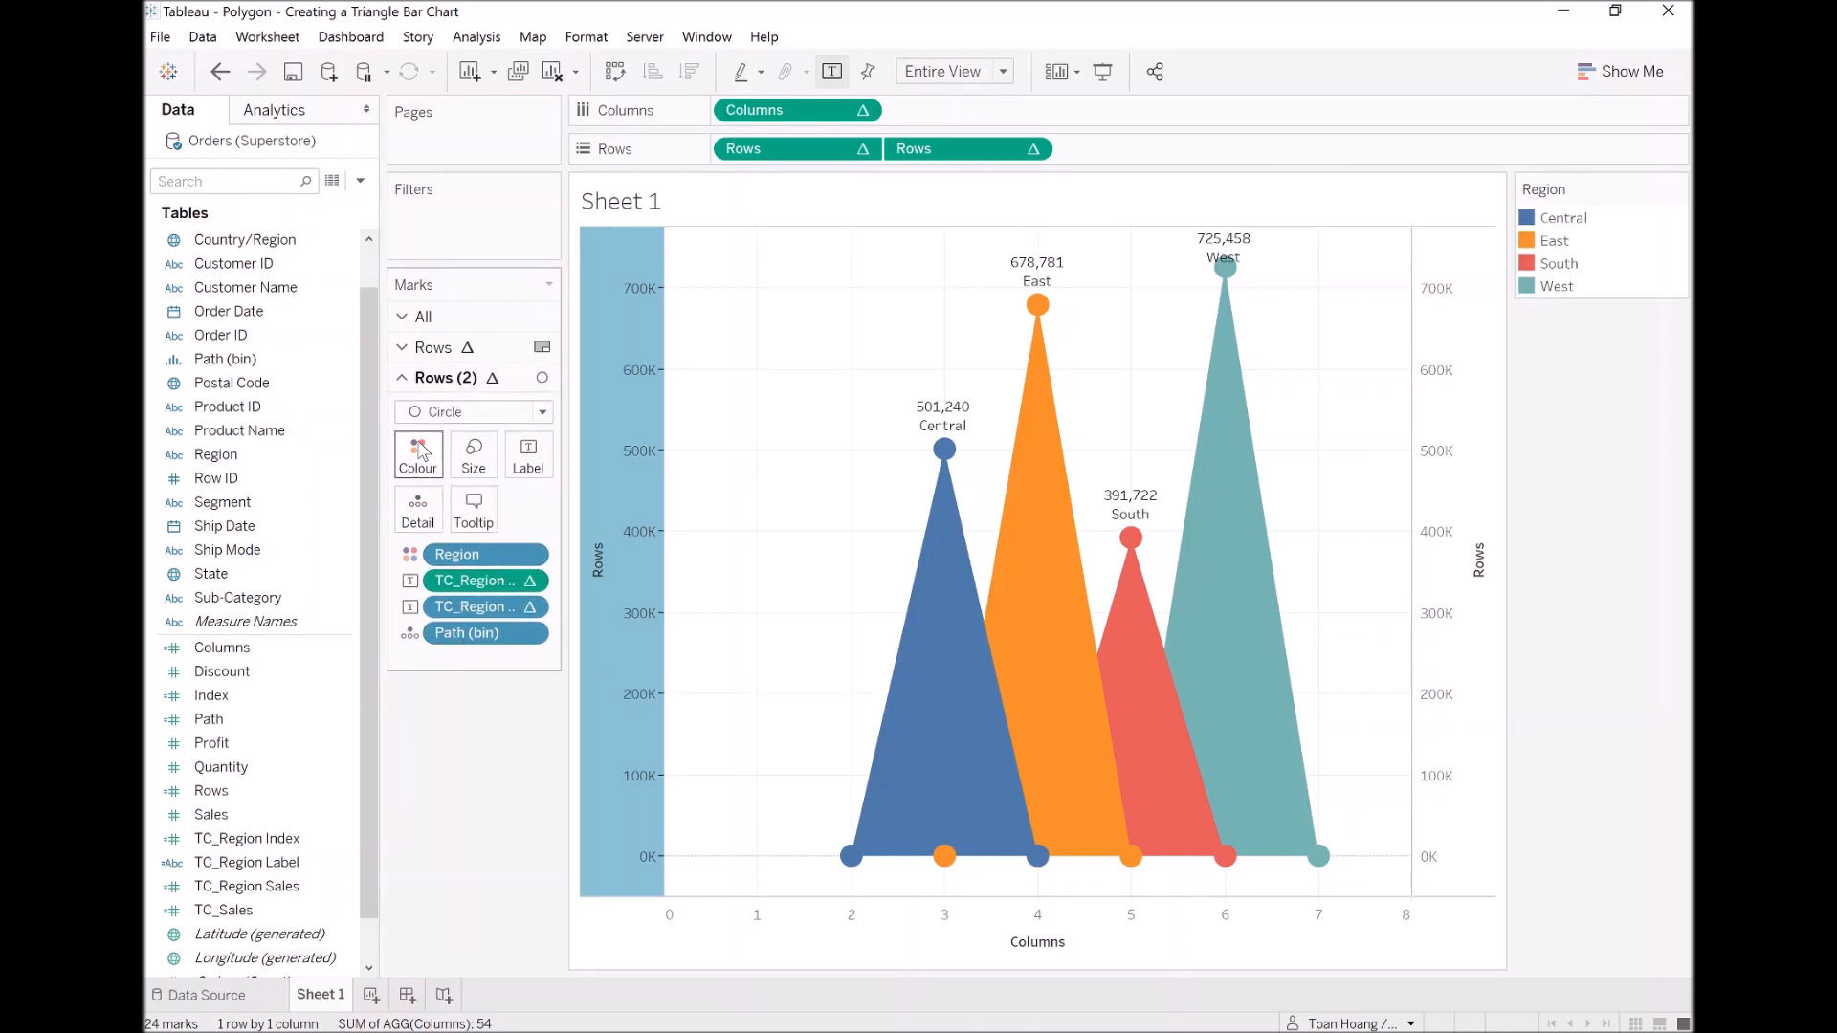
click(536, 463)
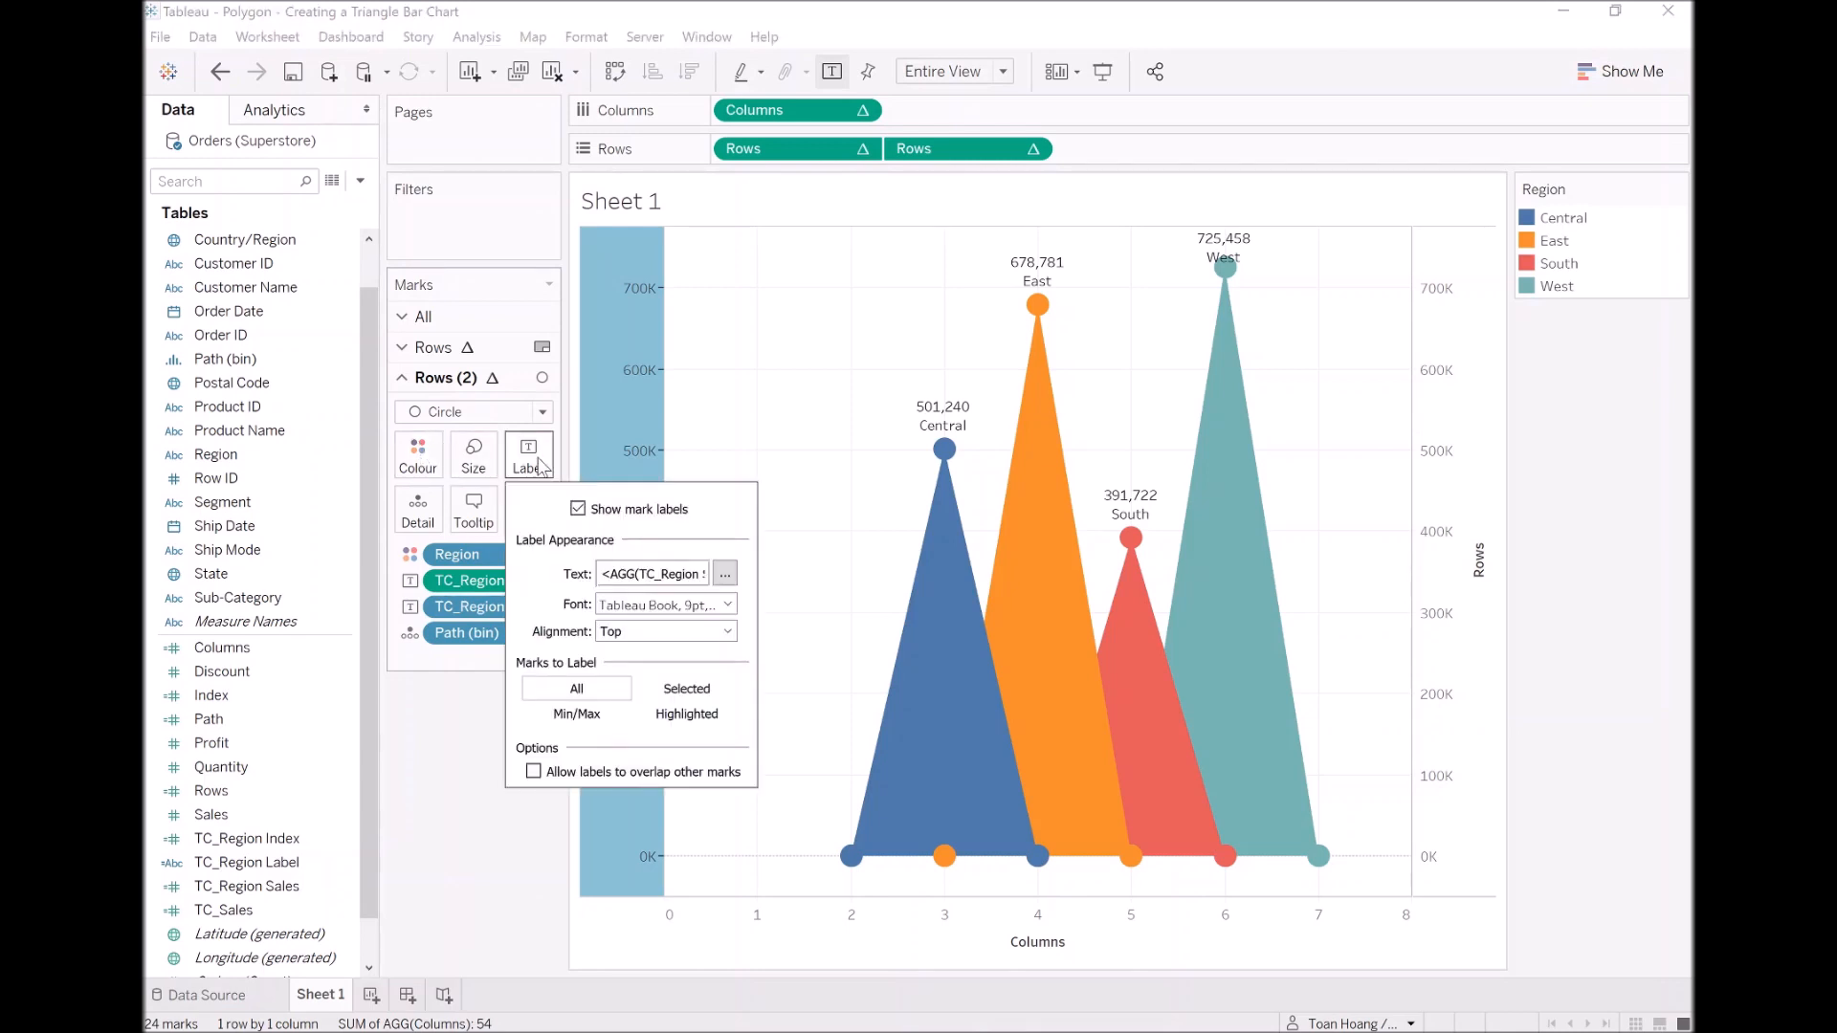
click(726, 575)
drag(989, 643, 829, 643)
key(ctrl+c)
key(BackSpace)
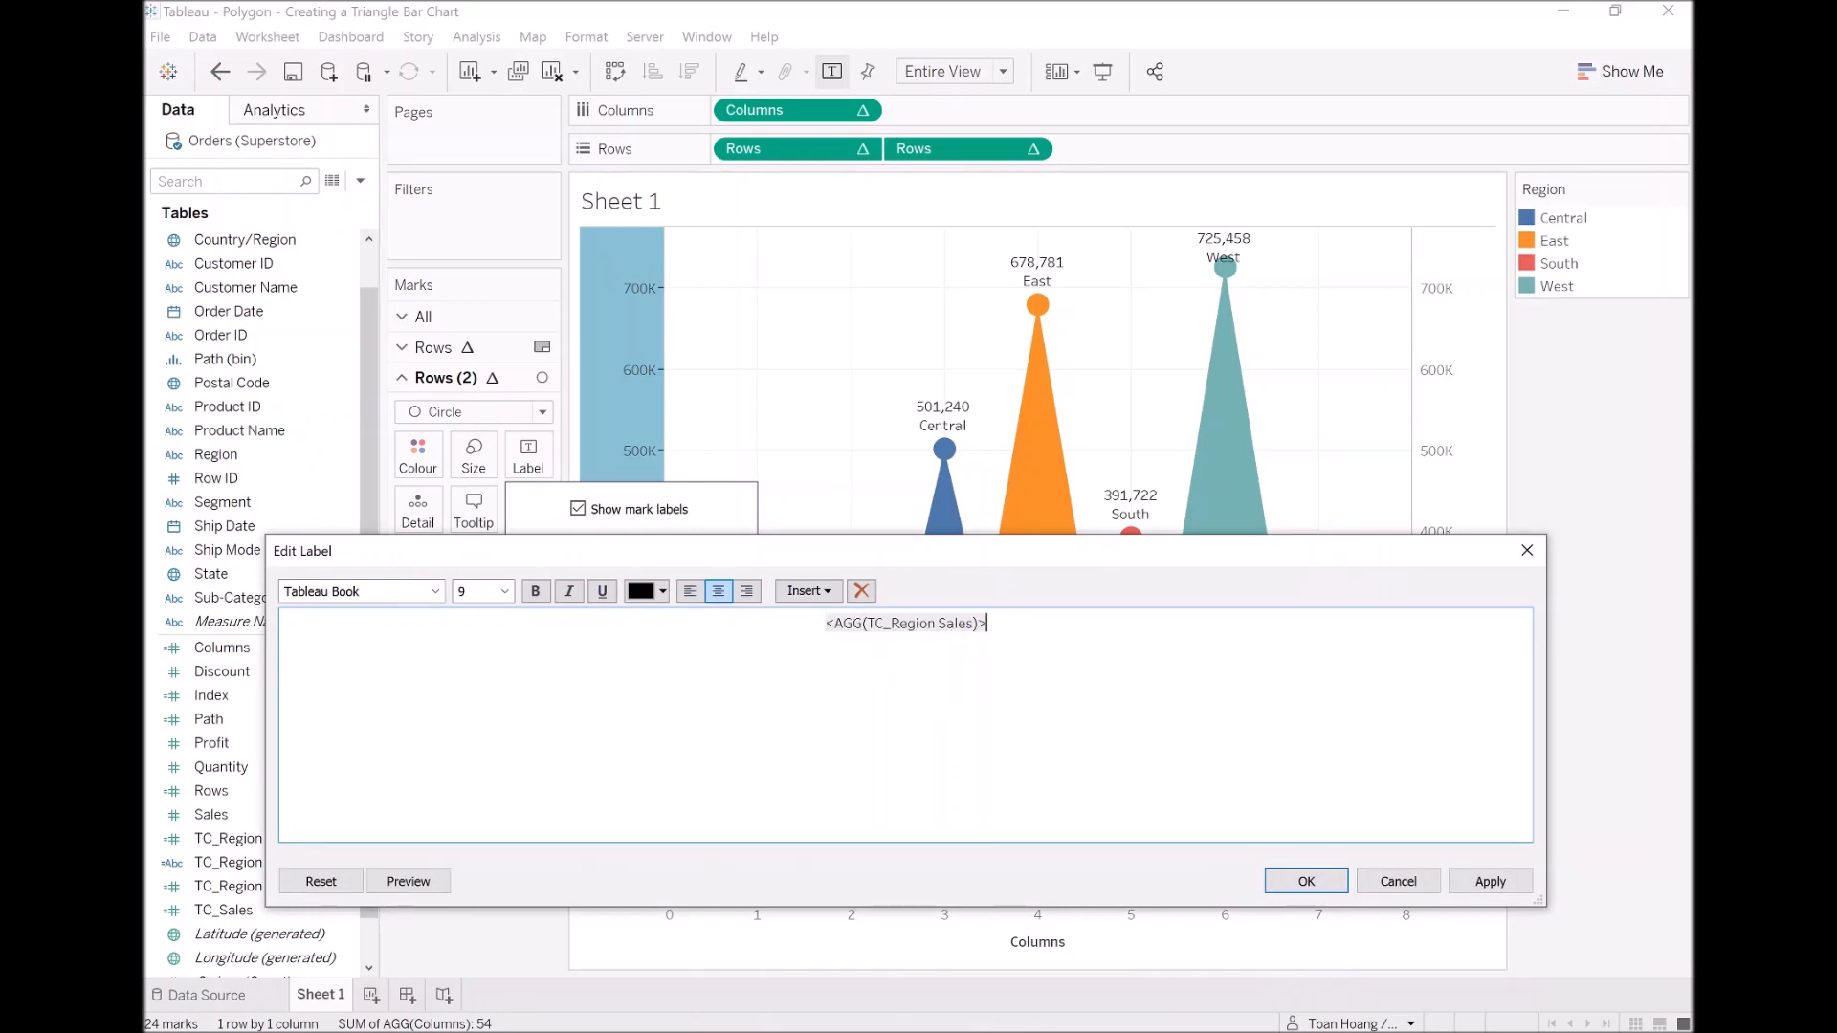
key(ctrl+a)
key(Left)
key(Left)
key(Left)
key(Left)
key(Left)
key(Left)
key(Left)
key(Left)
key(Left)
key(ctrl+v)
key(Return)
key(ctrl+a)
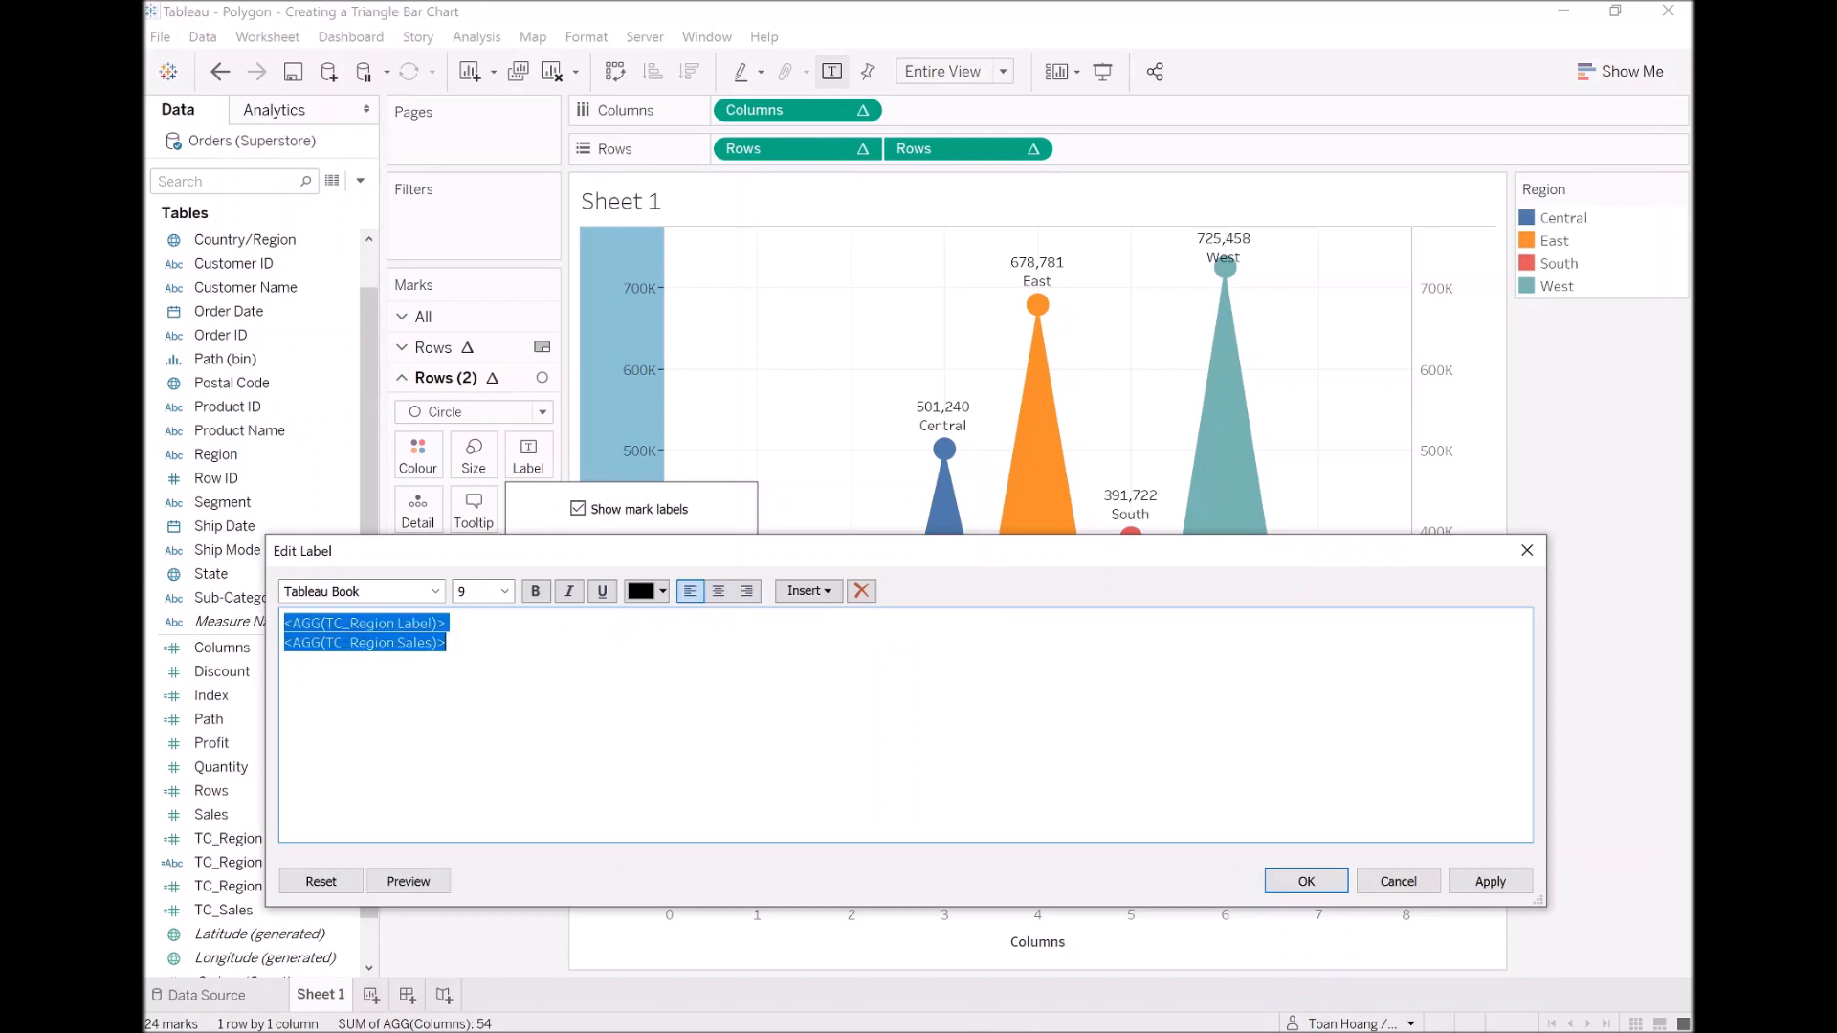
click(718, 592)
Step: Format the TC_Region Sales line of the label as Tableau Bold, size 11, and apply the label changes
click(989, 644)
drag(990, 644, 825, 643)
click(504, 591)
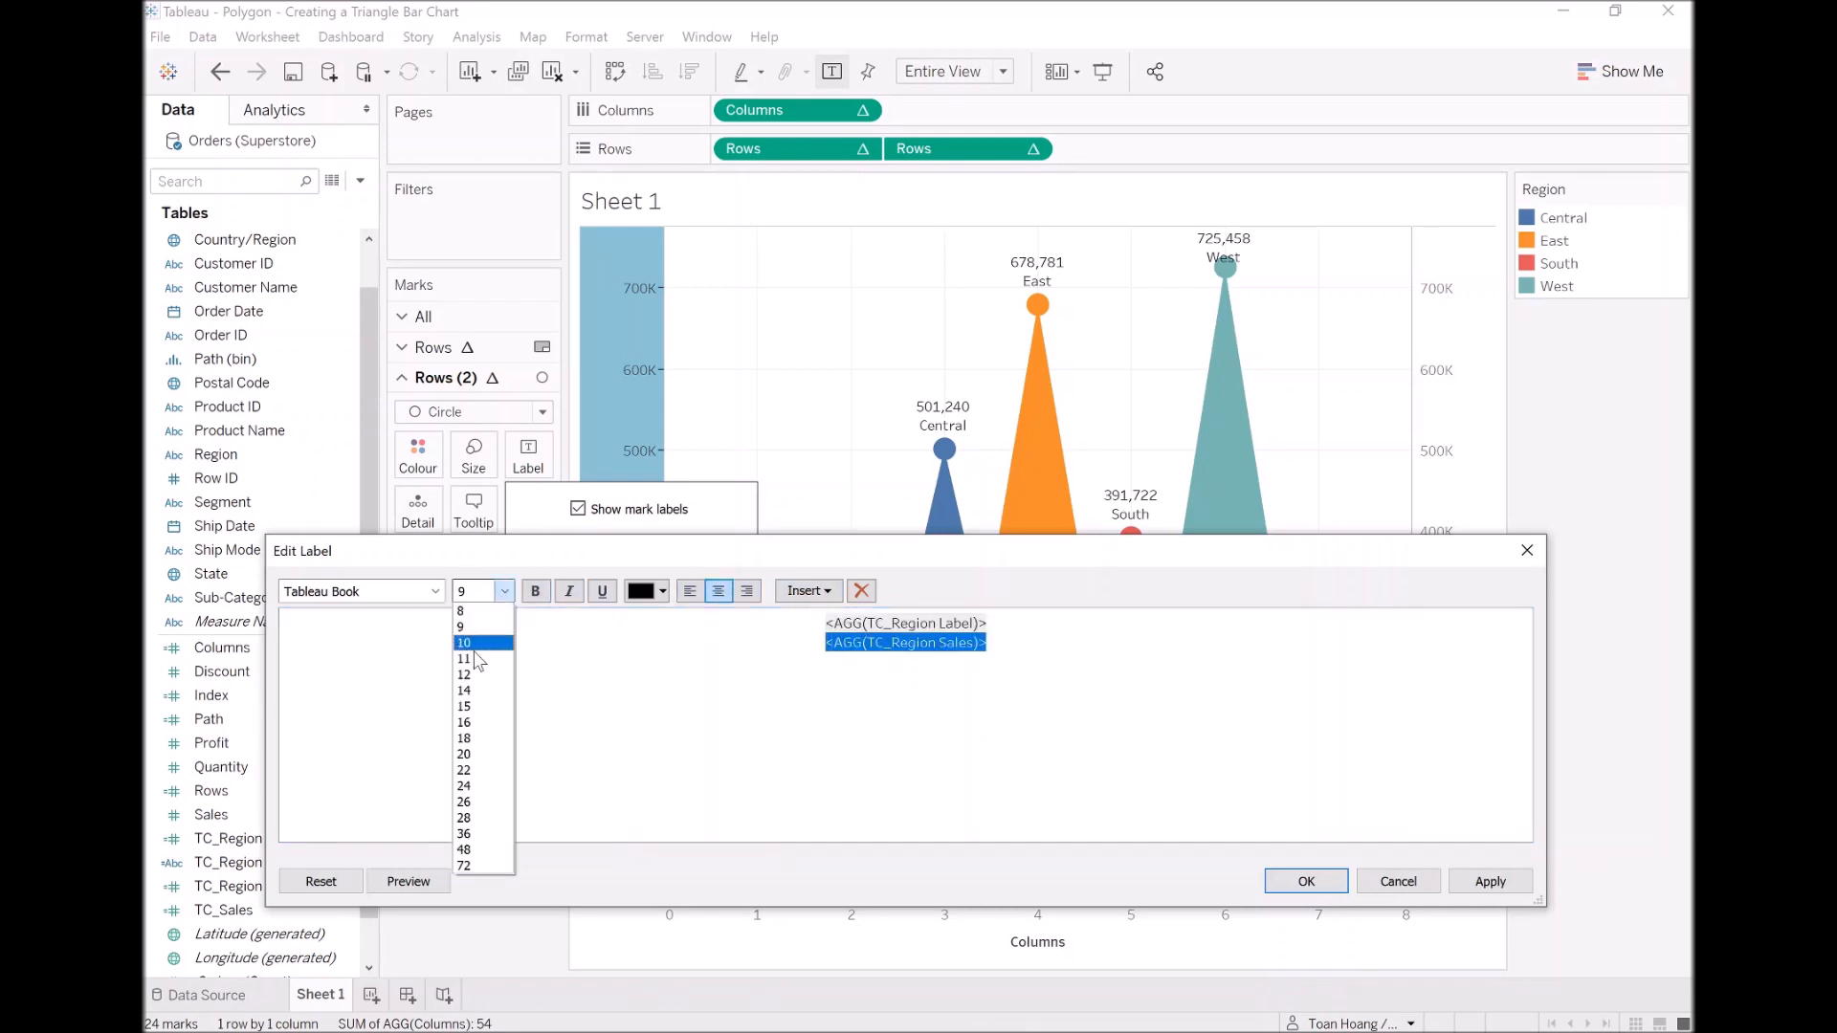
click(465, 659)
click(435, 591)
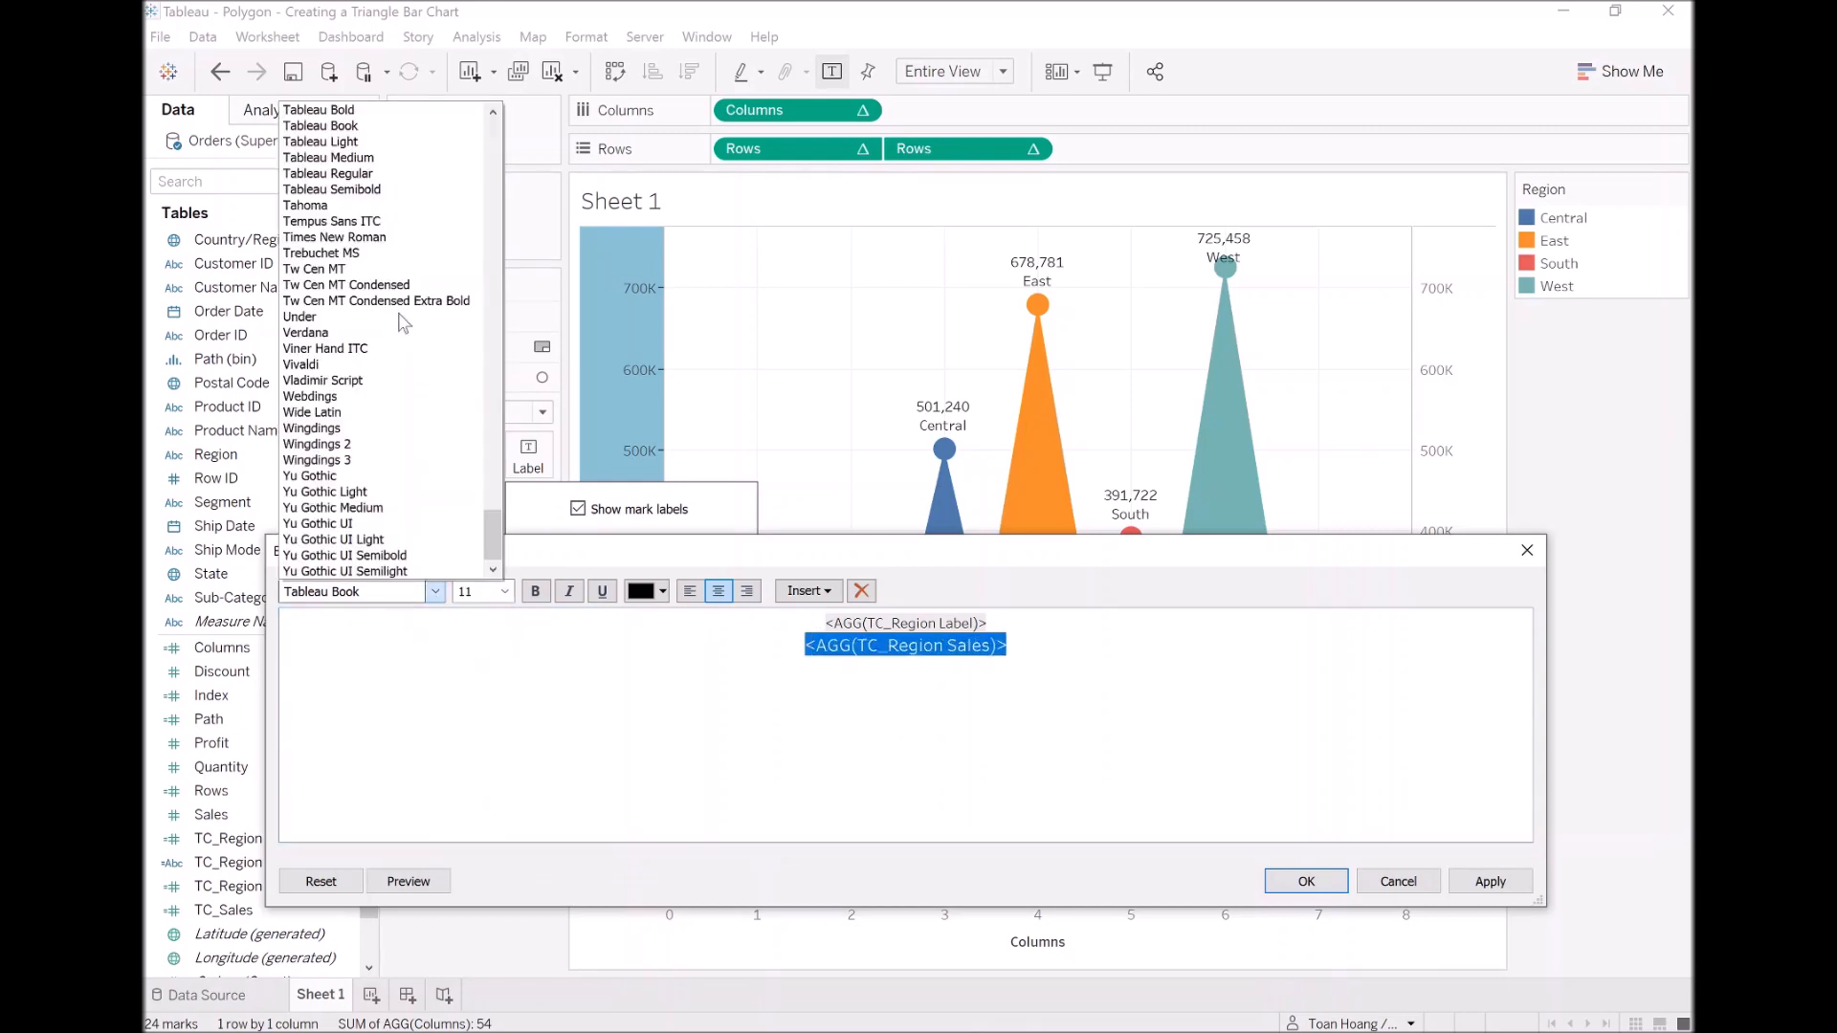
click(375, 110)
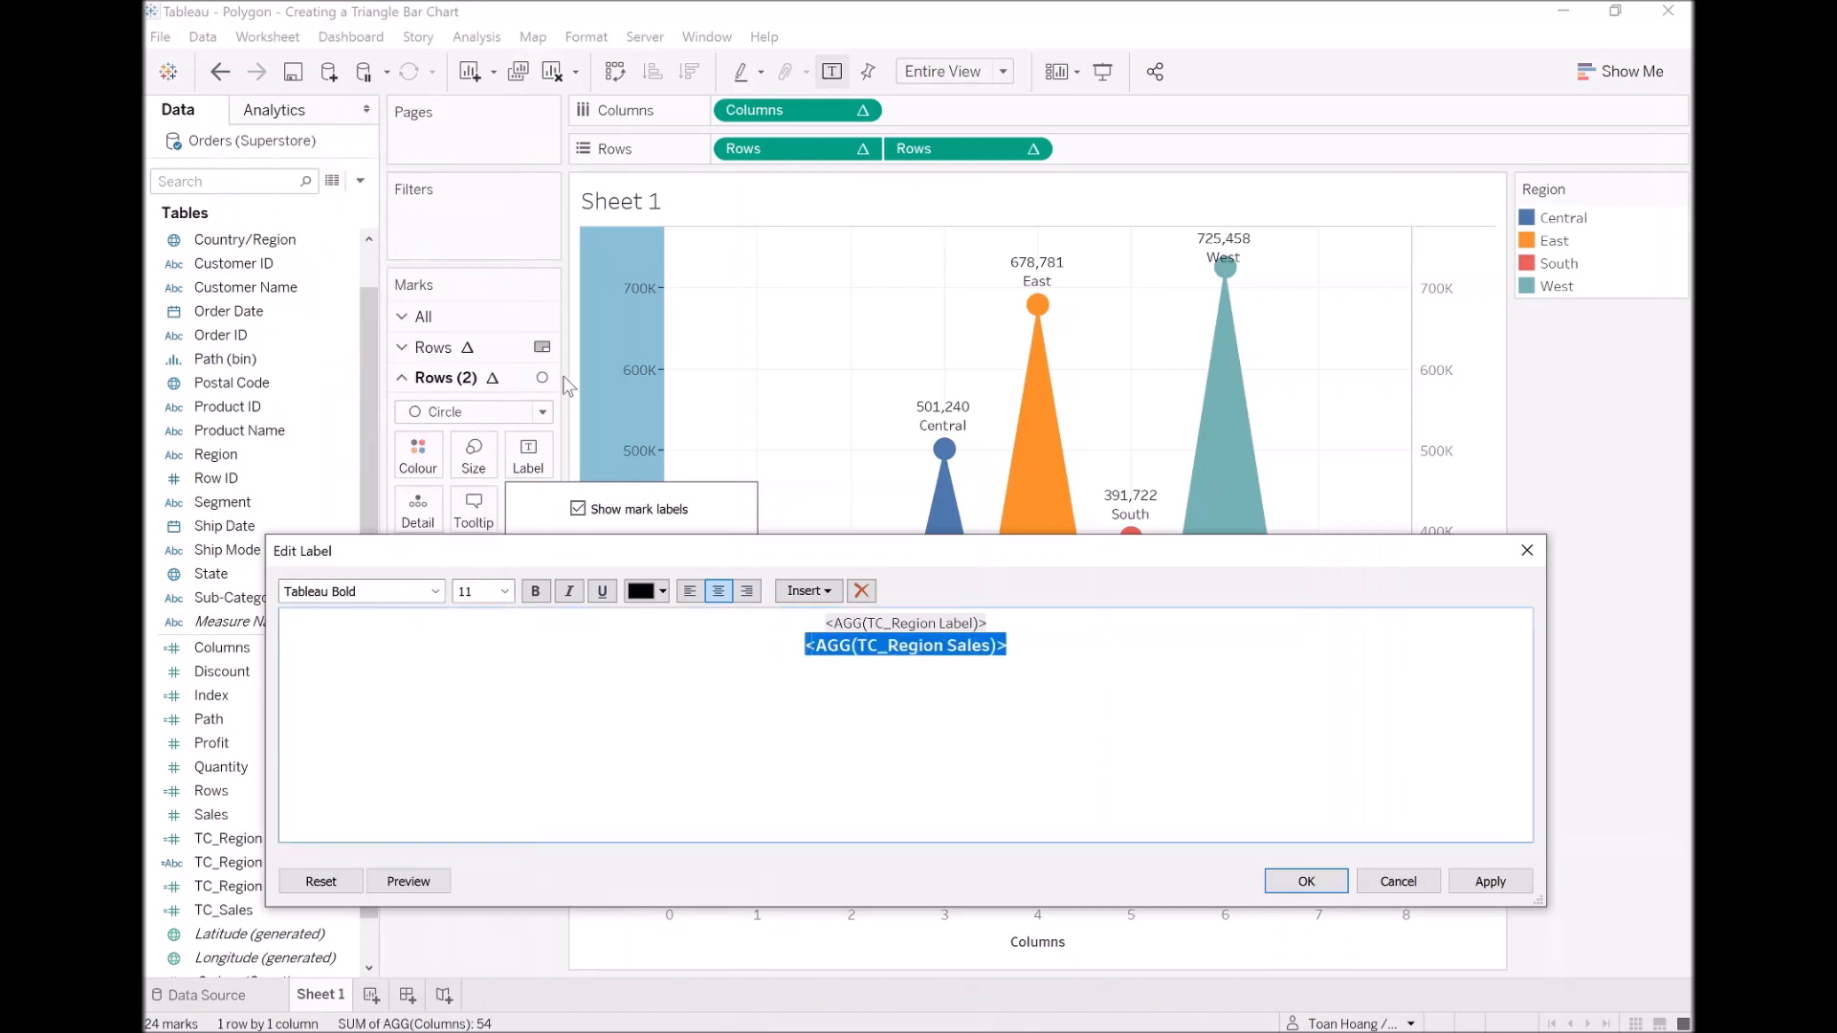
click(1494, 878)
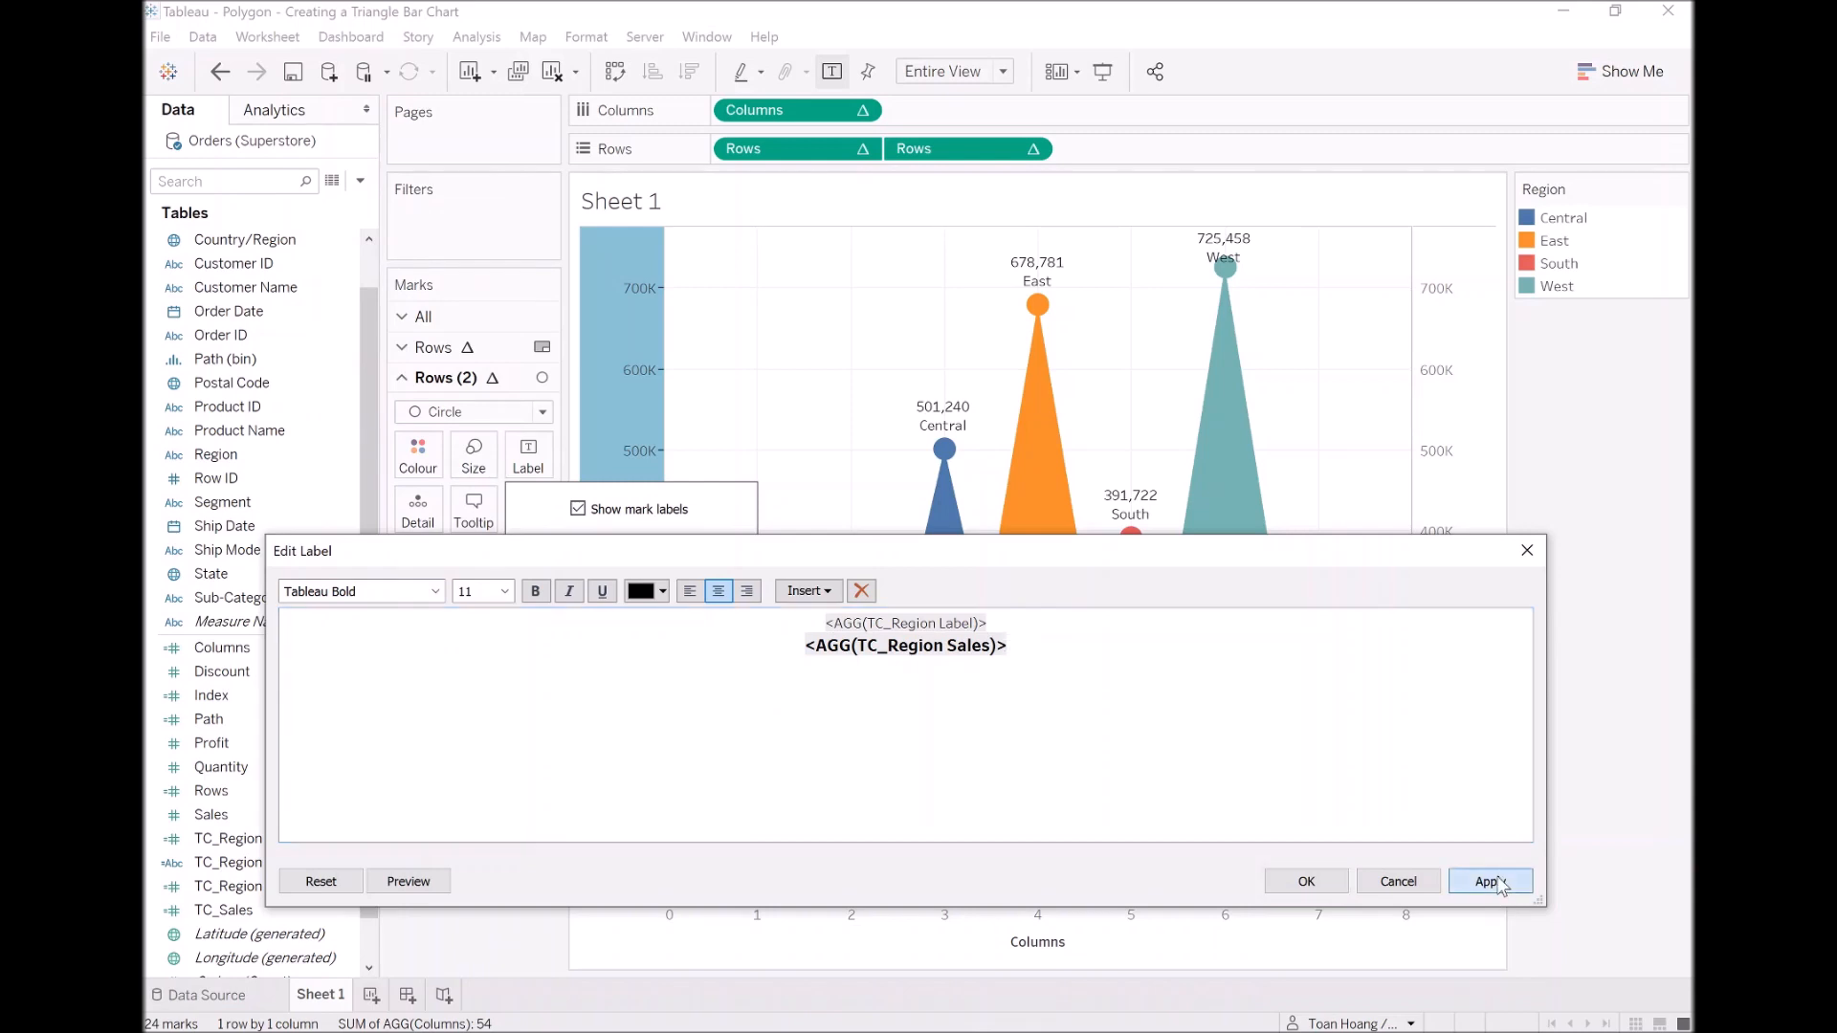
click(1306, 881)
click(485, 828)
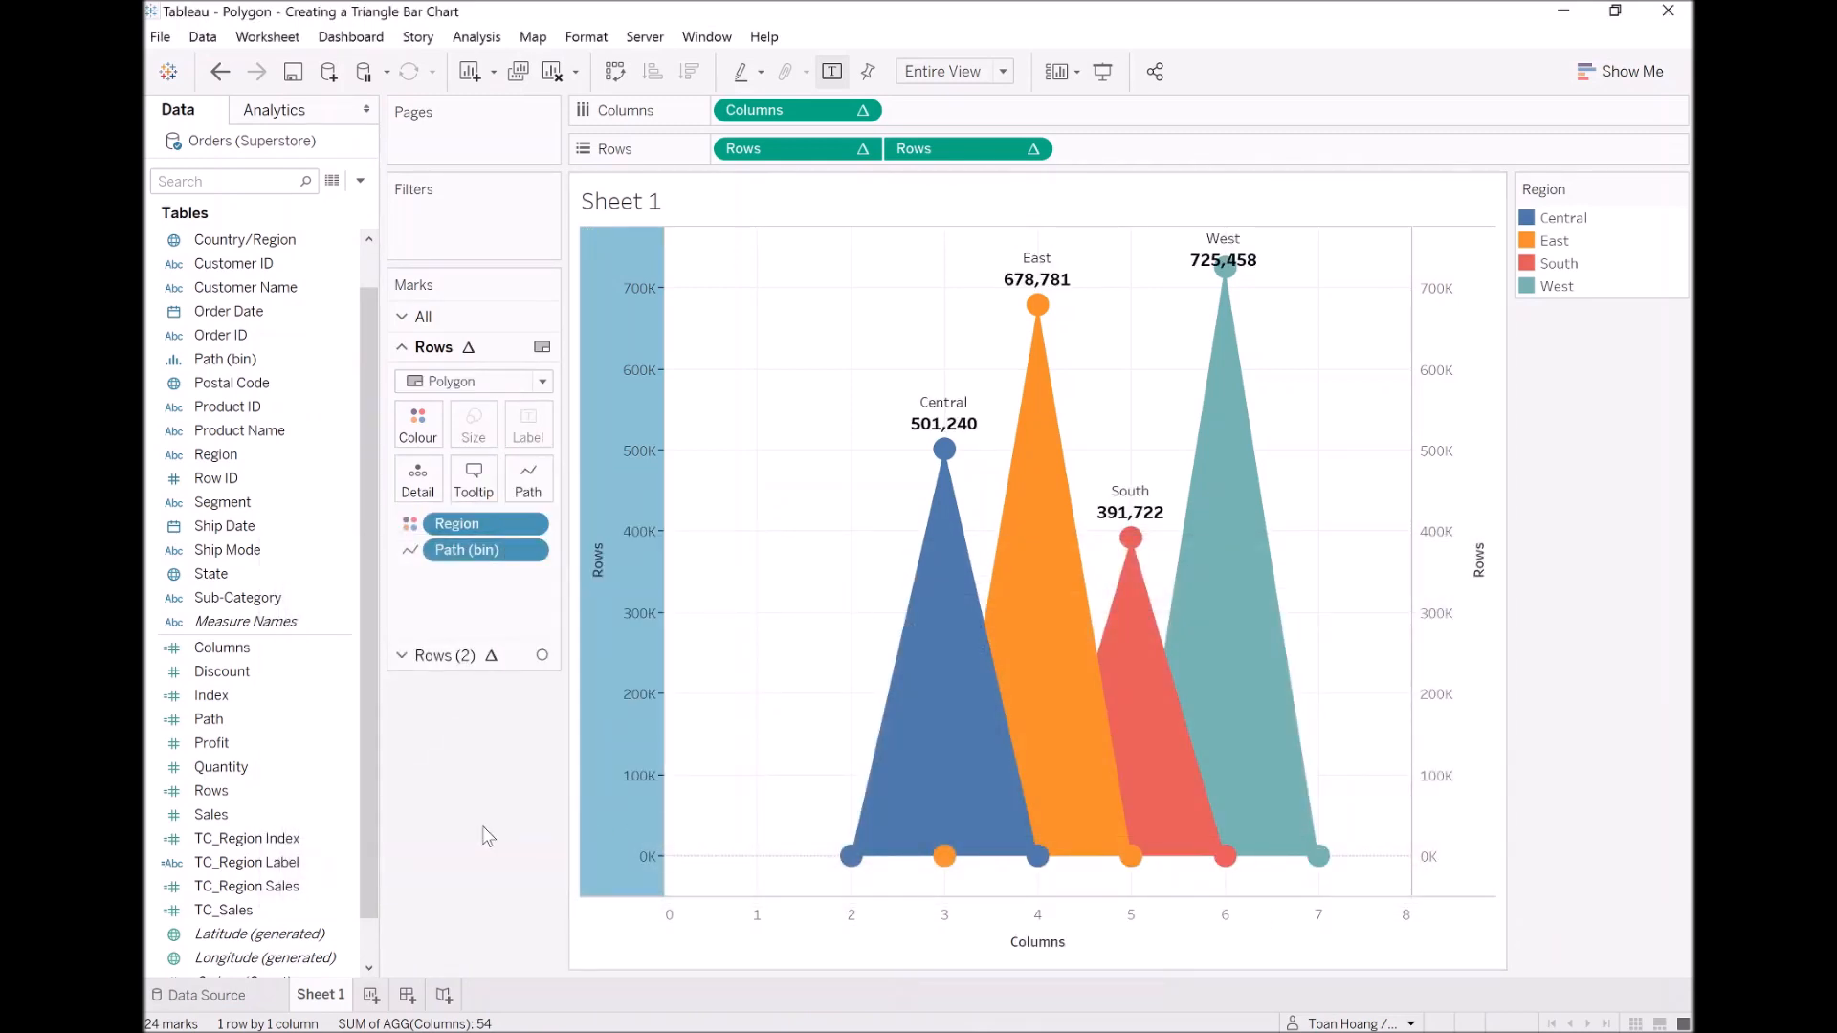
Step: Set the colour opacity of the Rows (2) circle marks to 0%
click(445, 656)
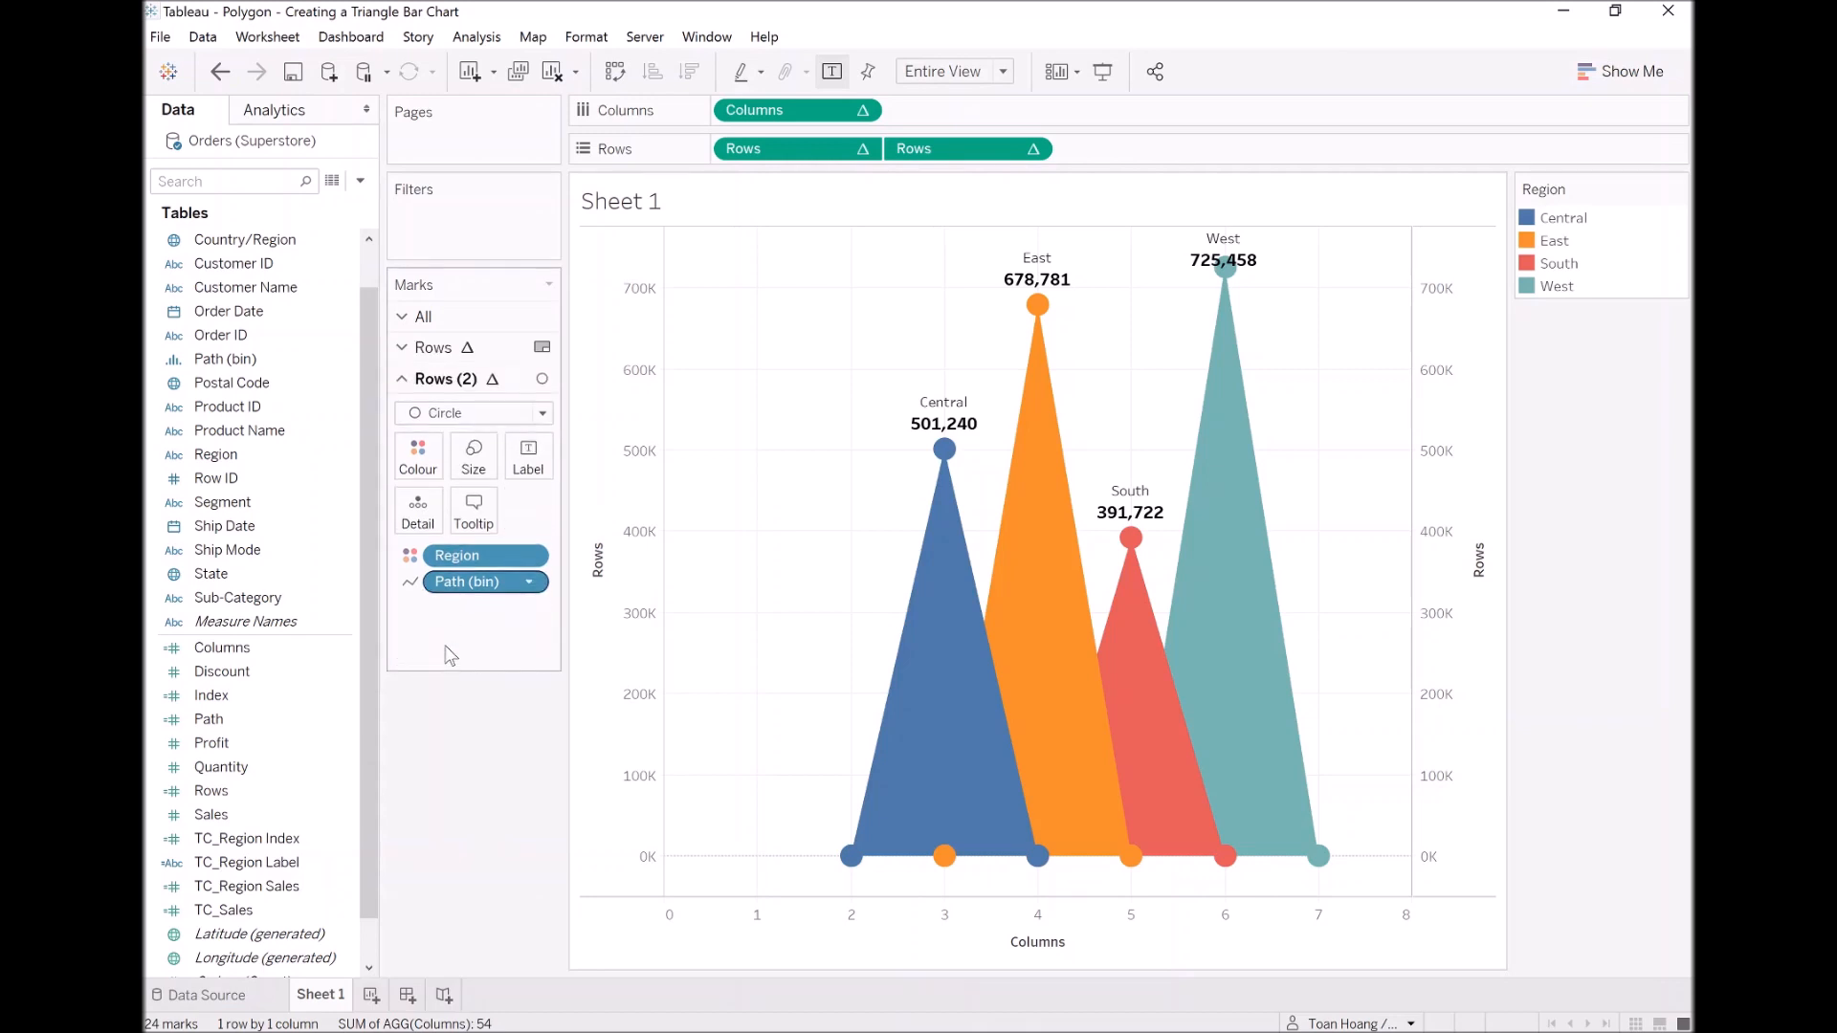
click(432, 466)
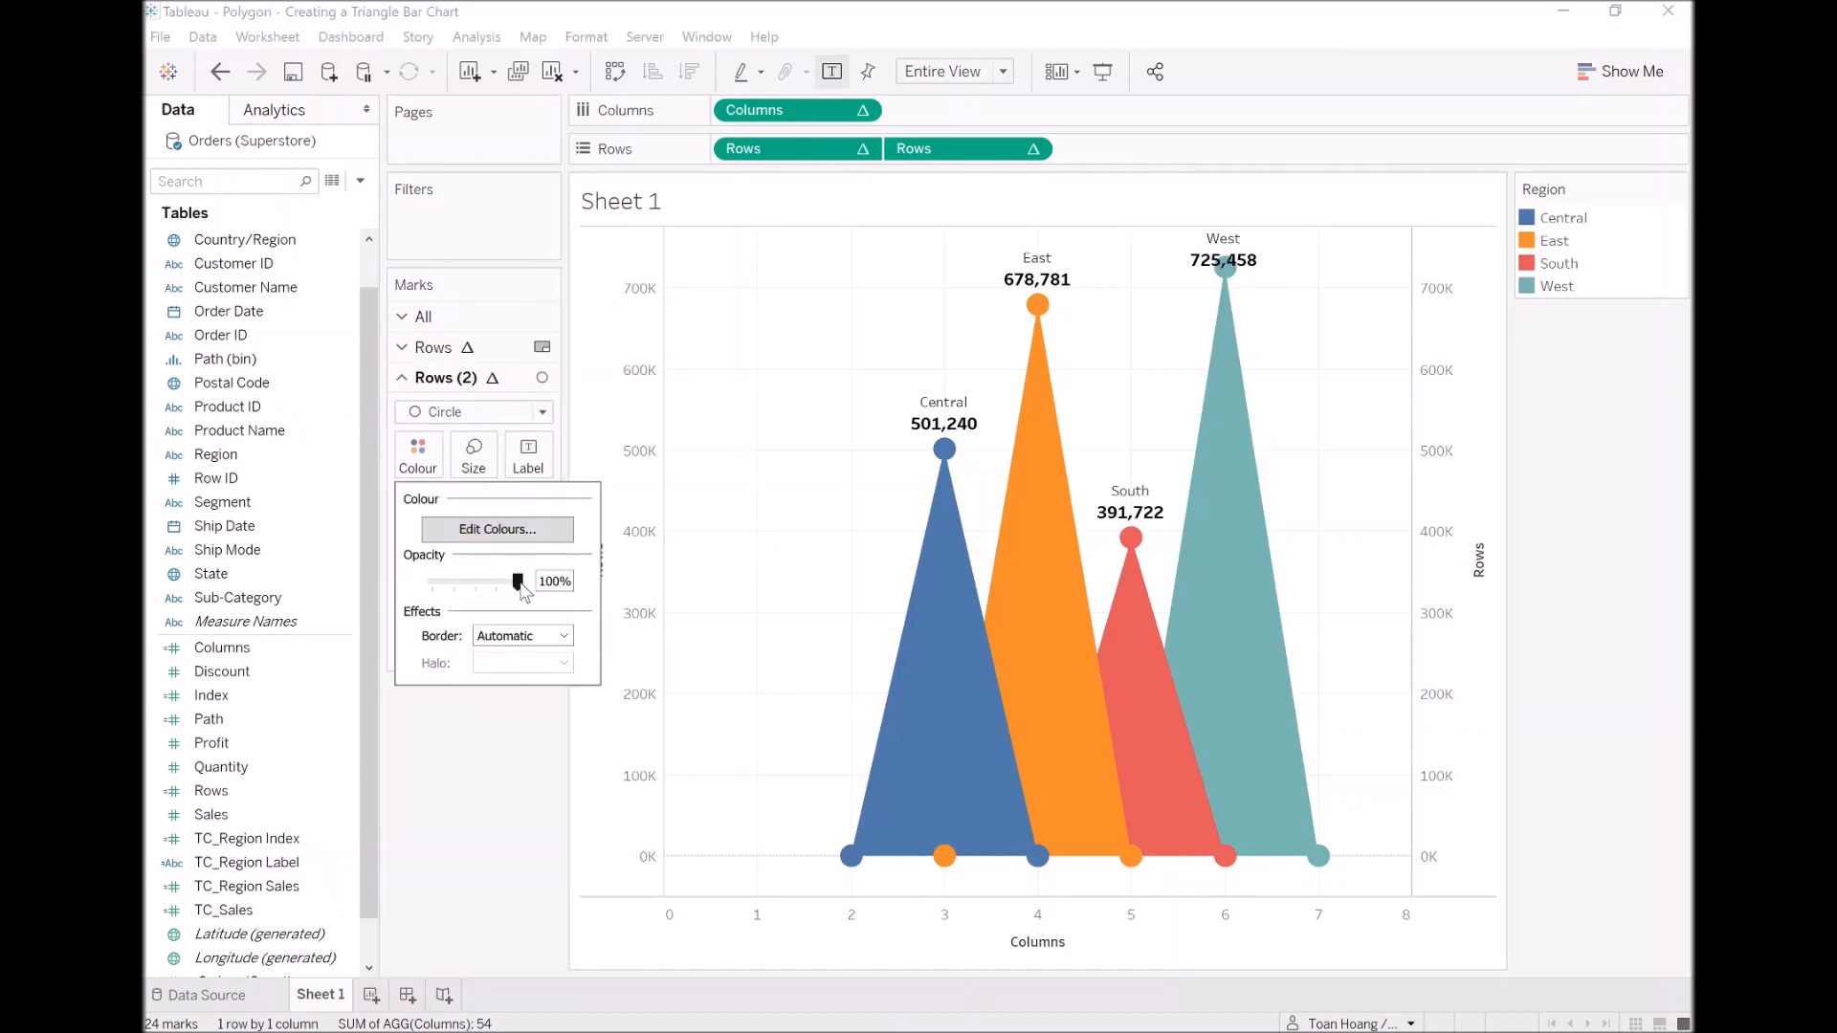
drag(518, 582, 429, 601)
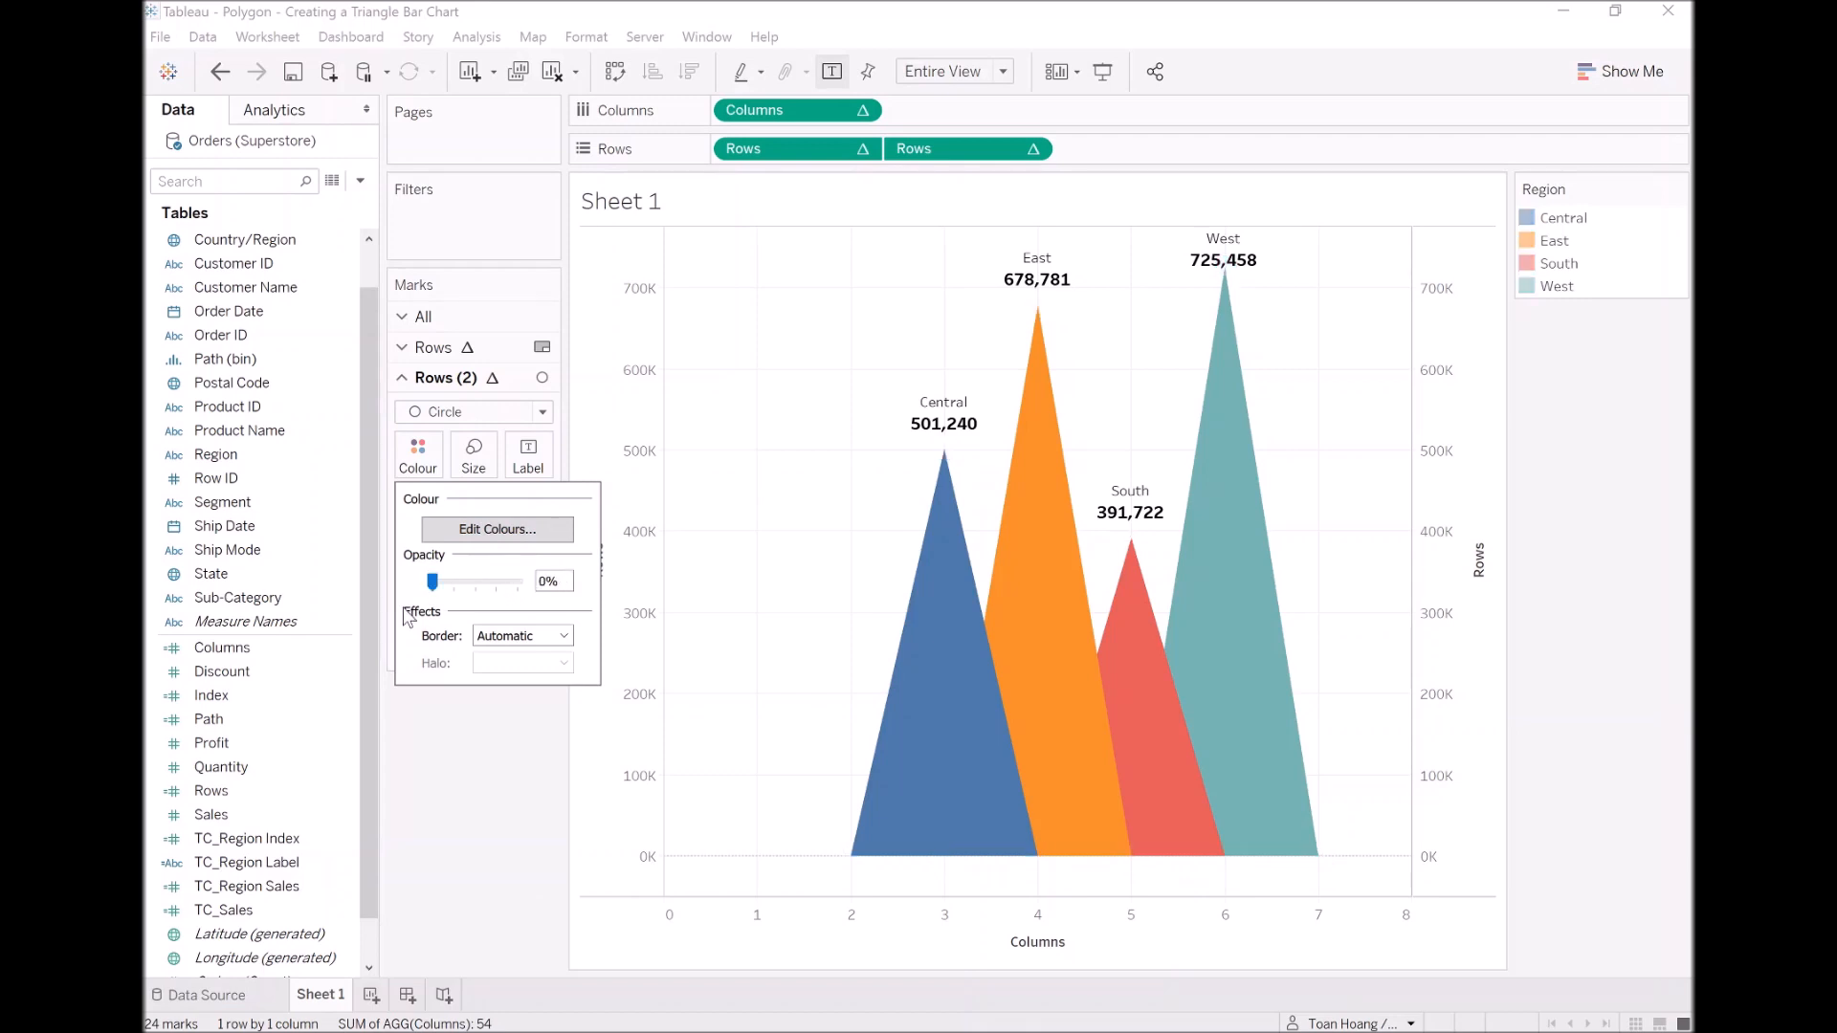
click(455, 792)
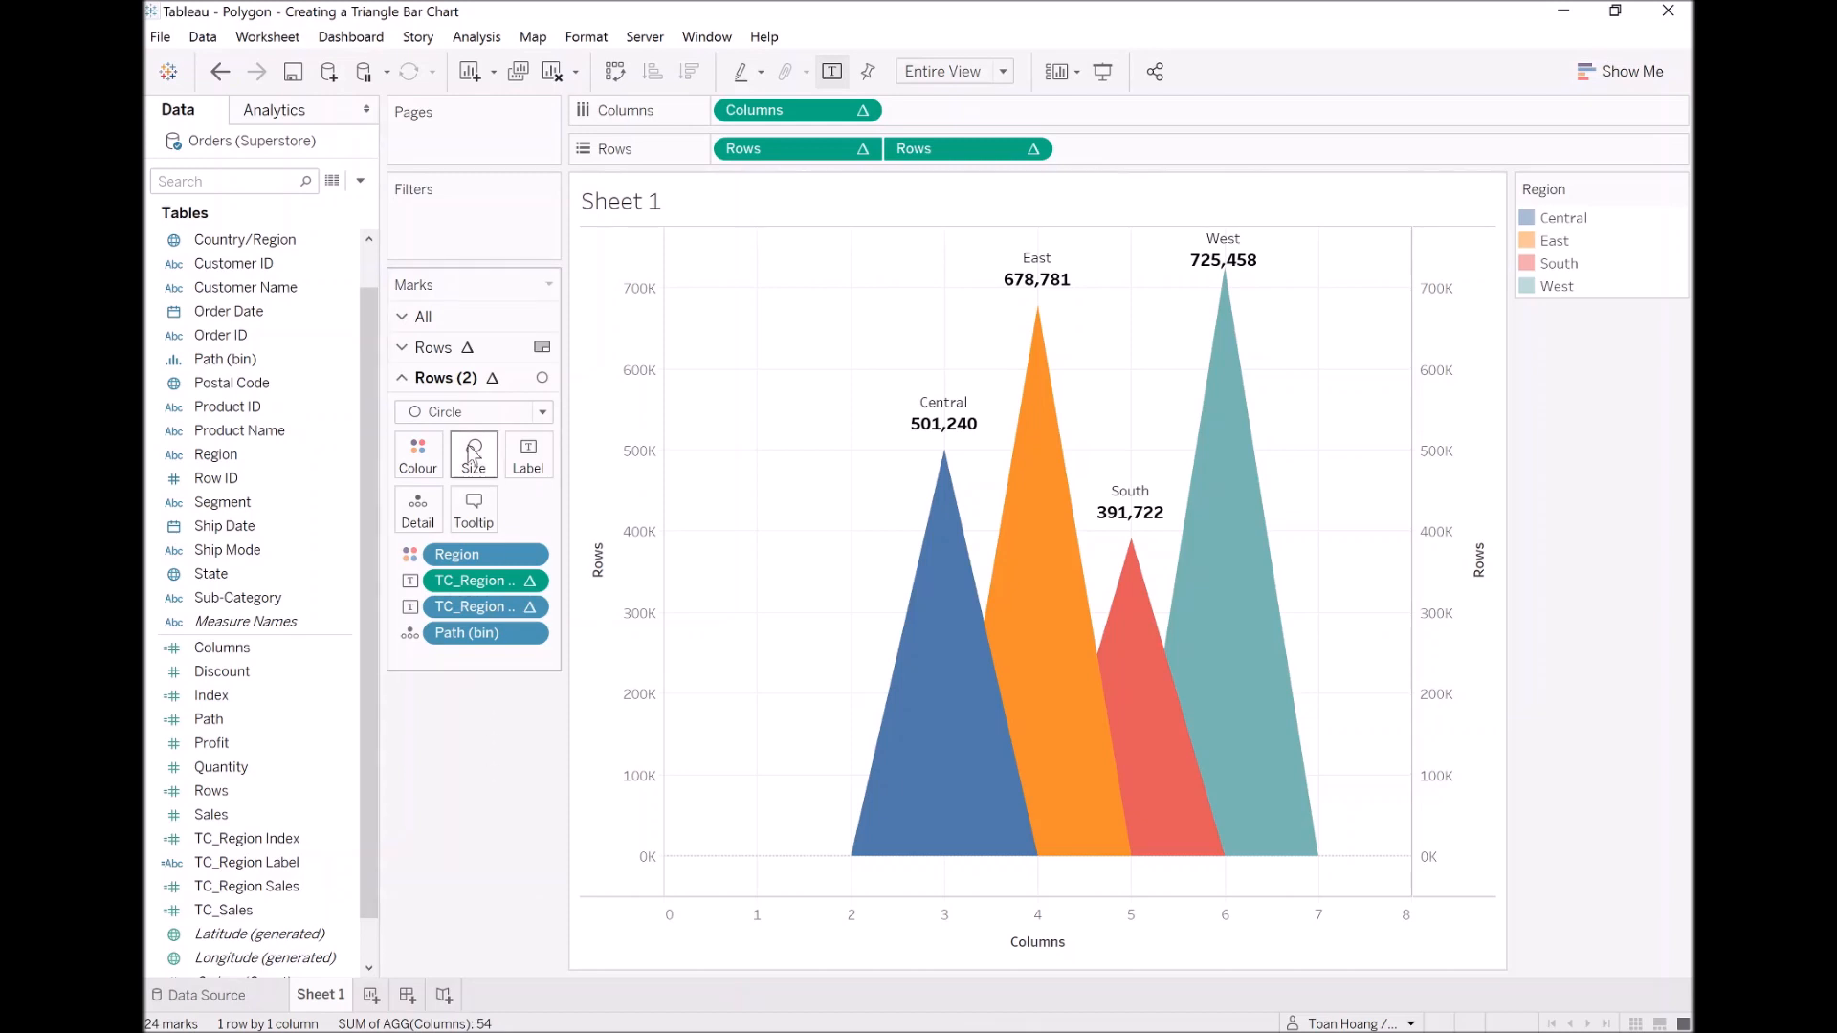
Step: Set the colour opacity of the Rows polygon marks to 80%
click(441, 348)
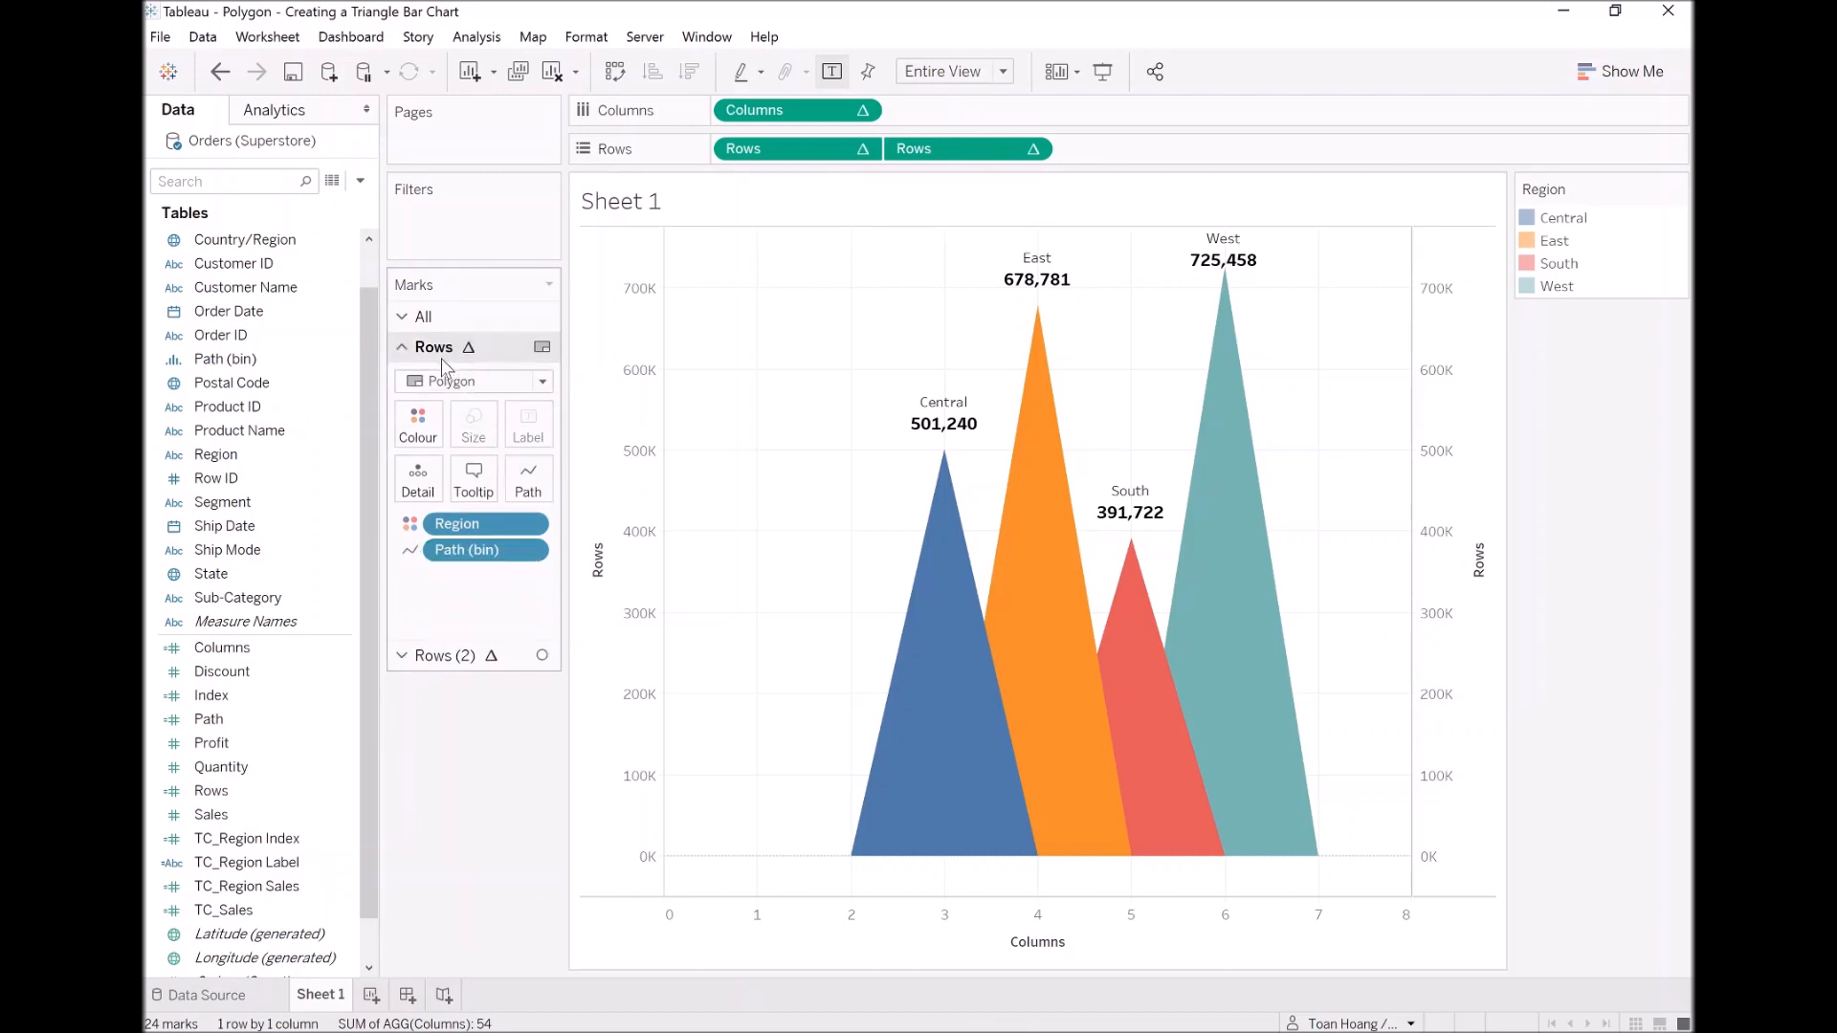
click(421, 426)
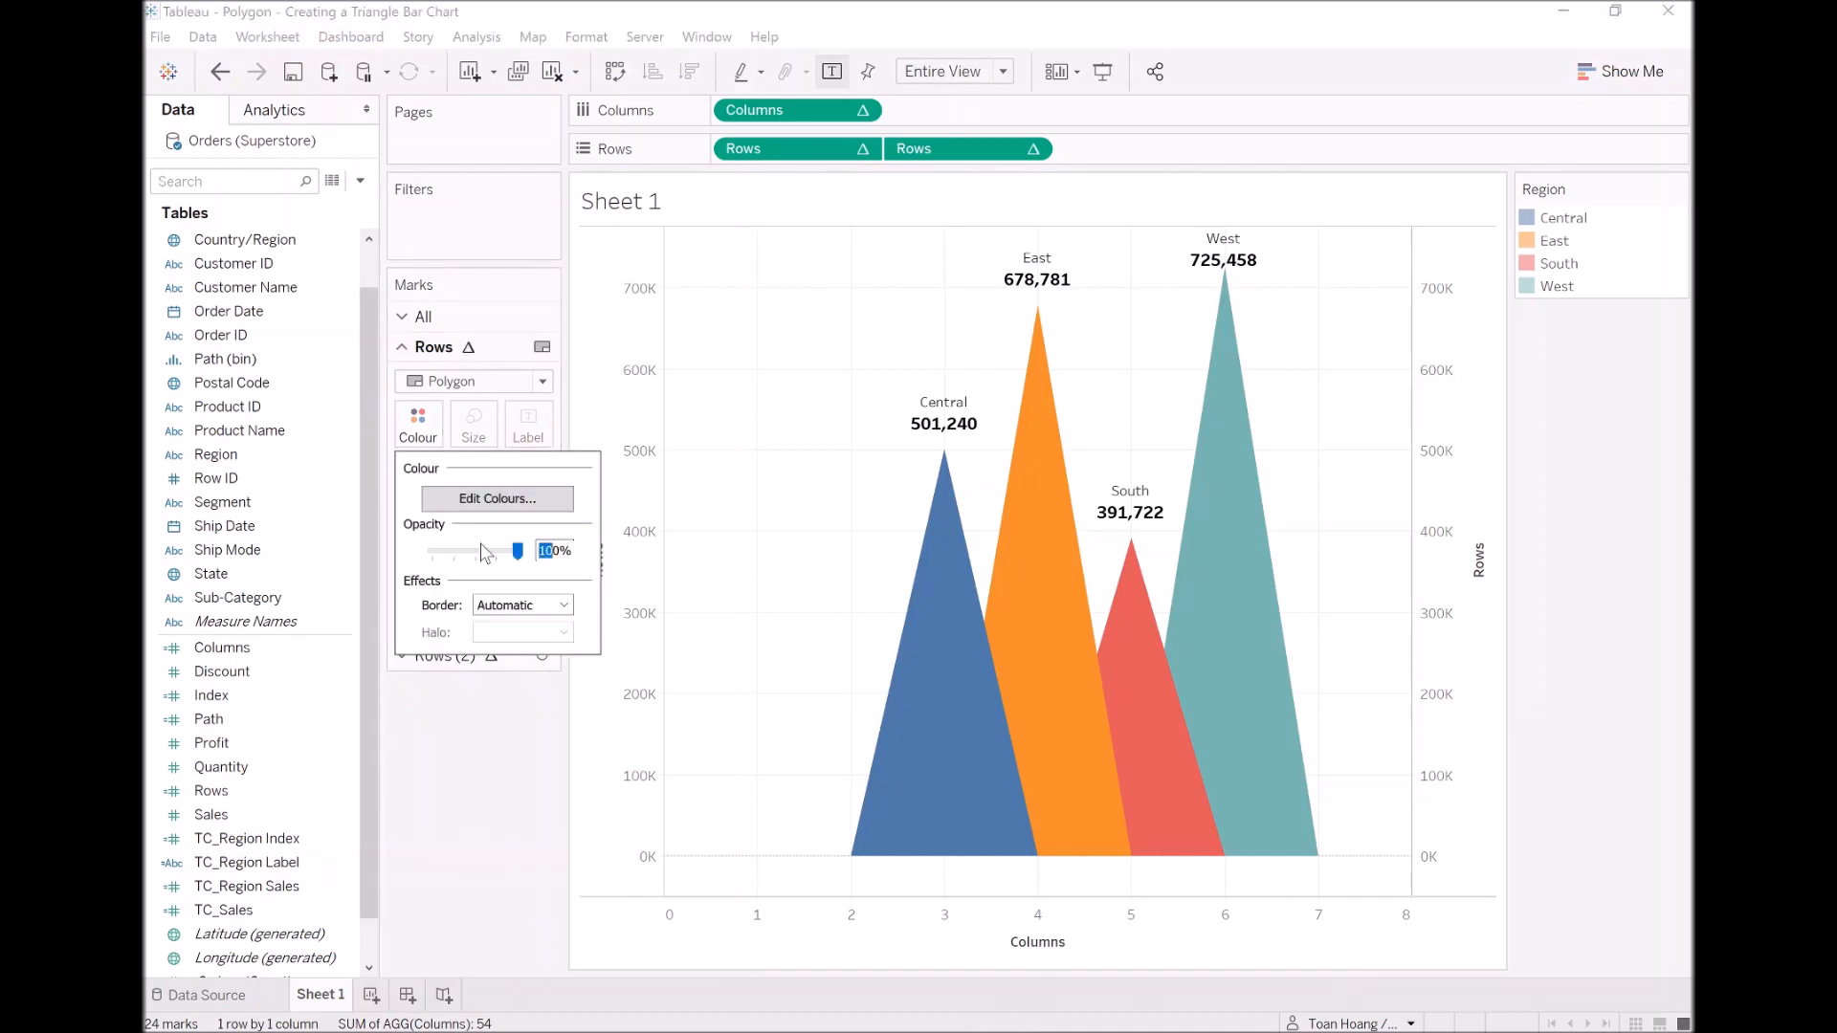
text(8)
key(Return)
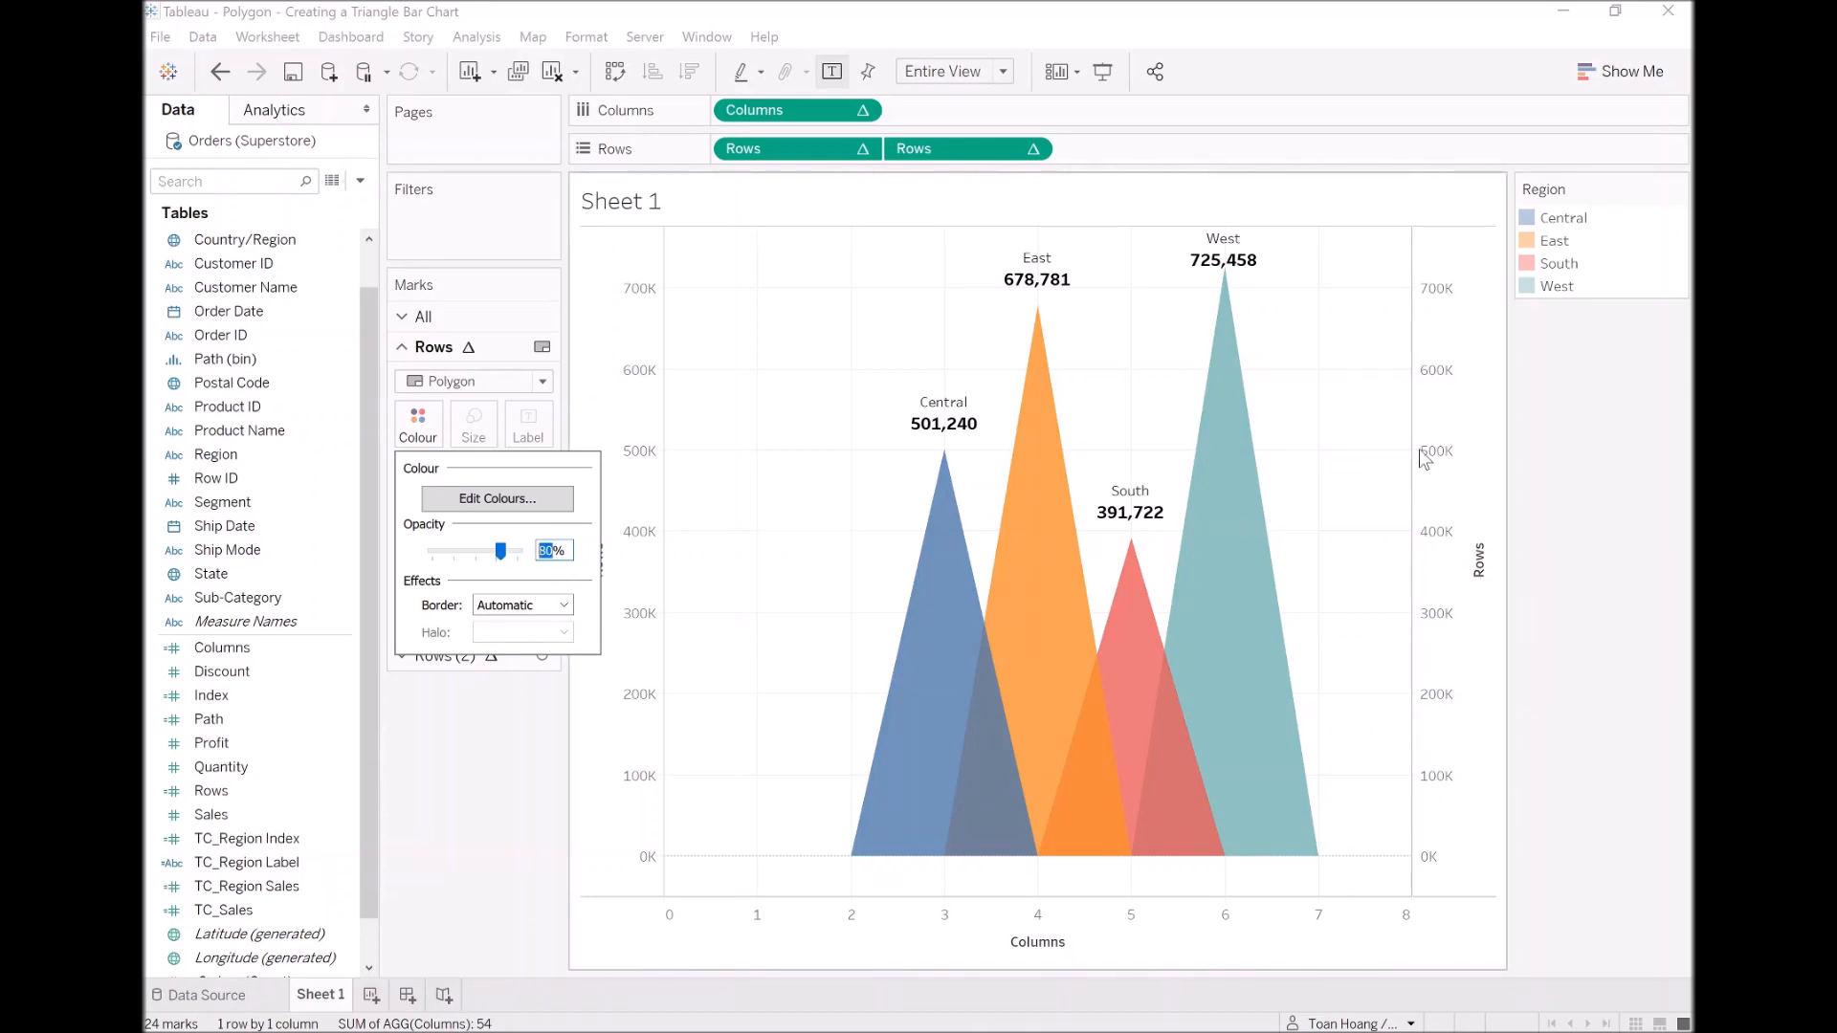
Step: Hide the Region colour legend card and the Rows axis headers
click(1676, 191)
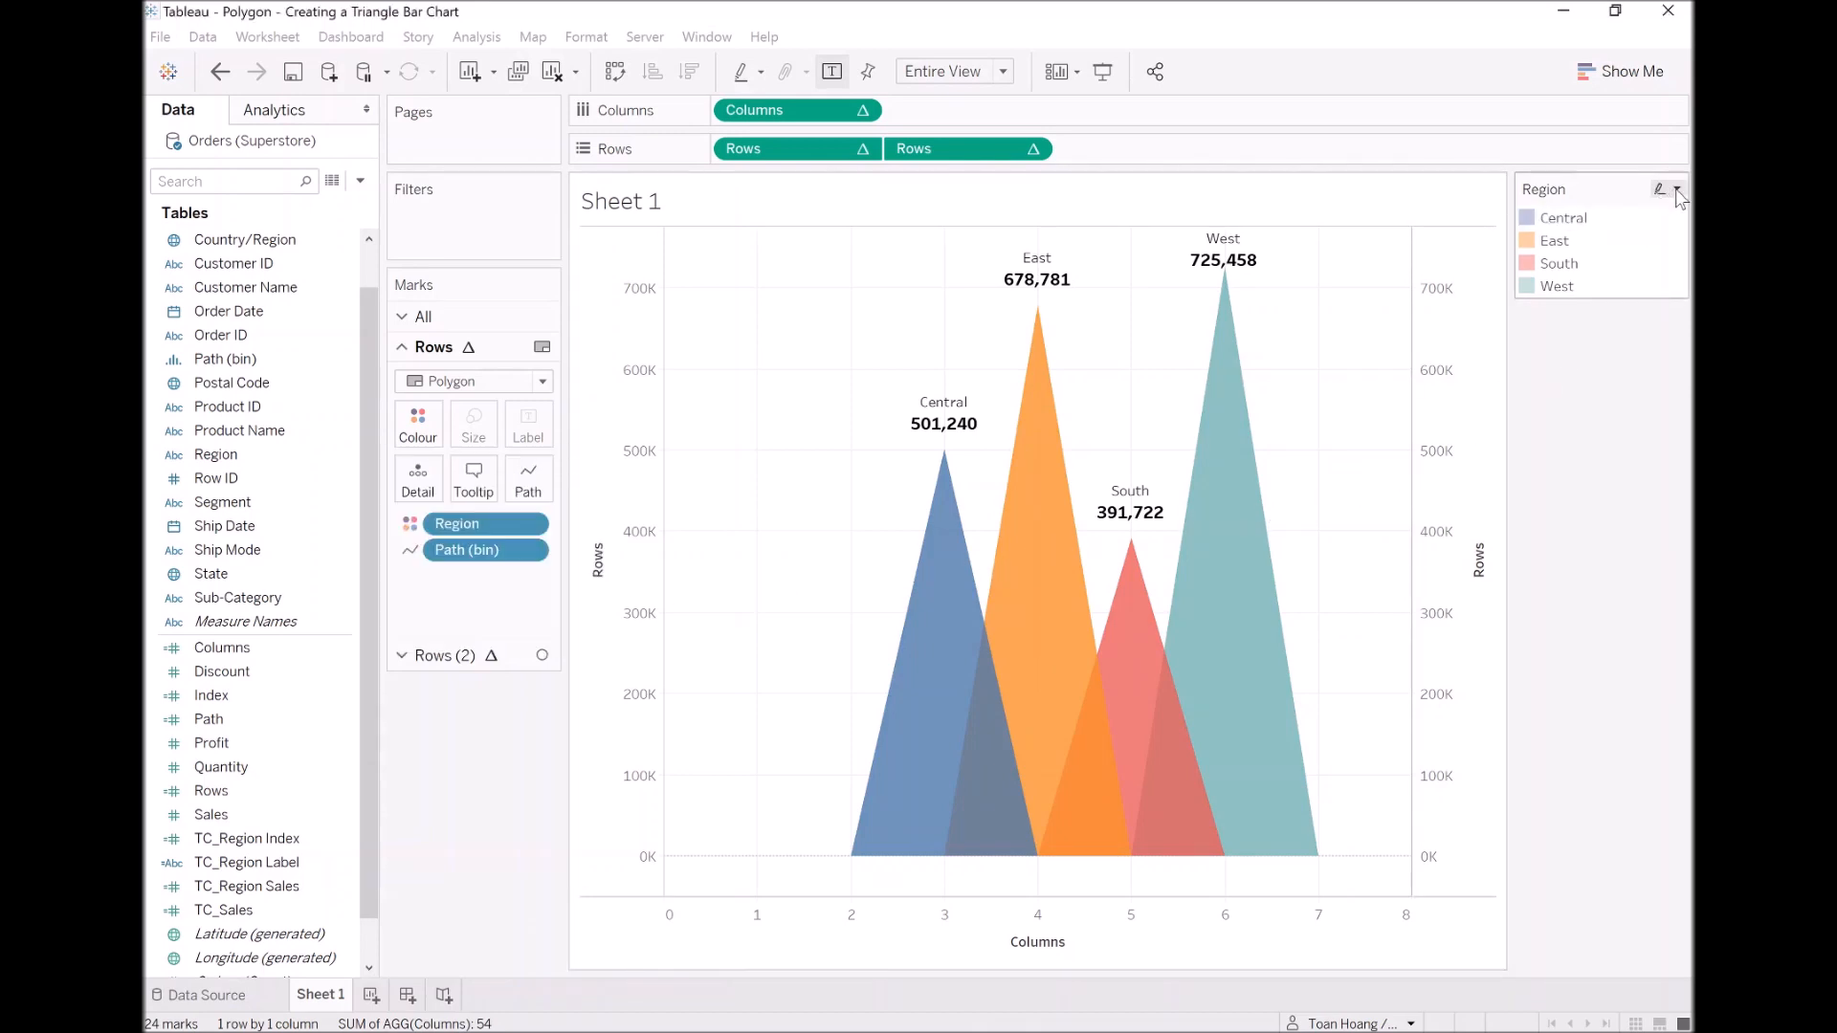
click(1676, 190)
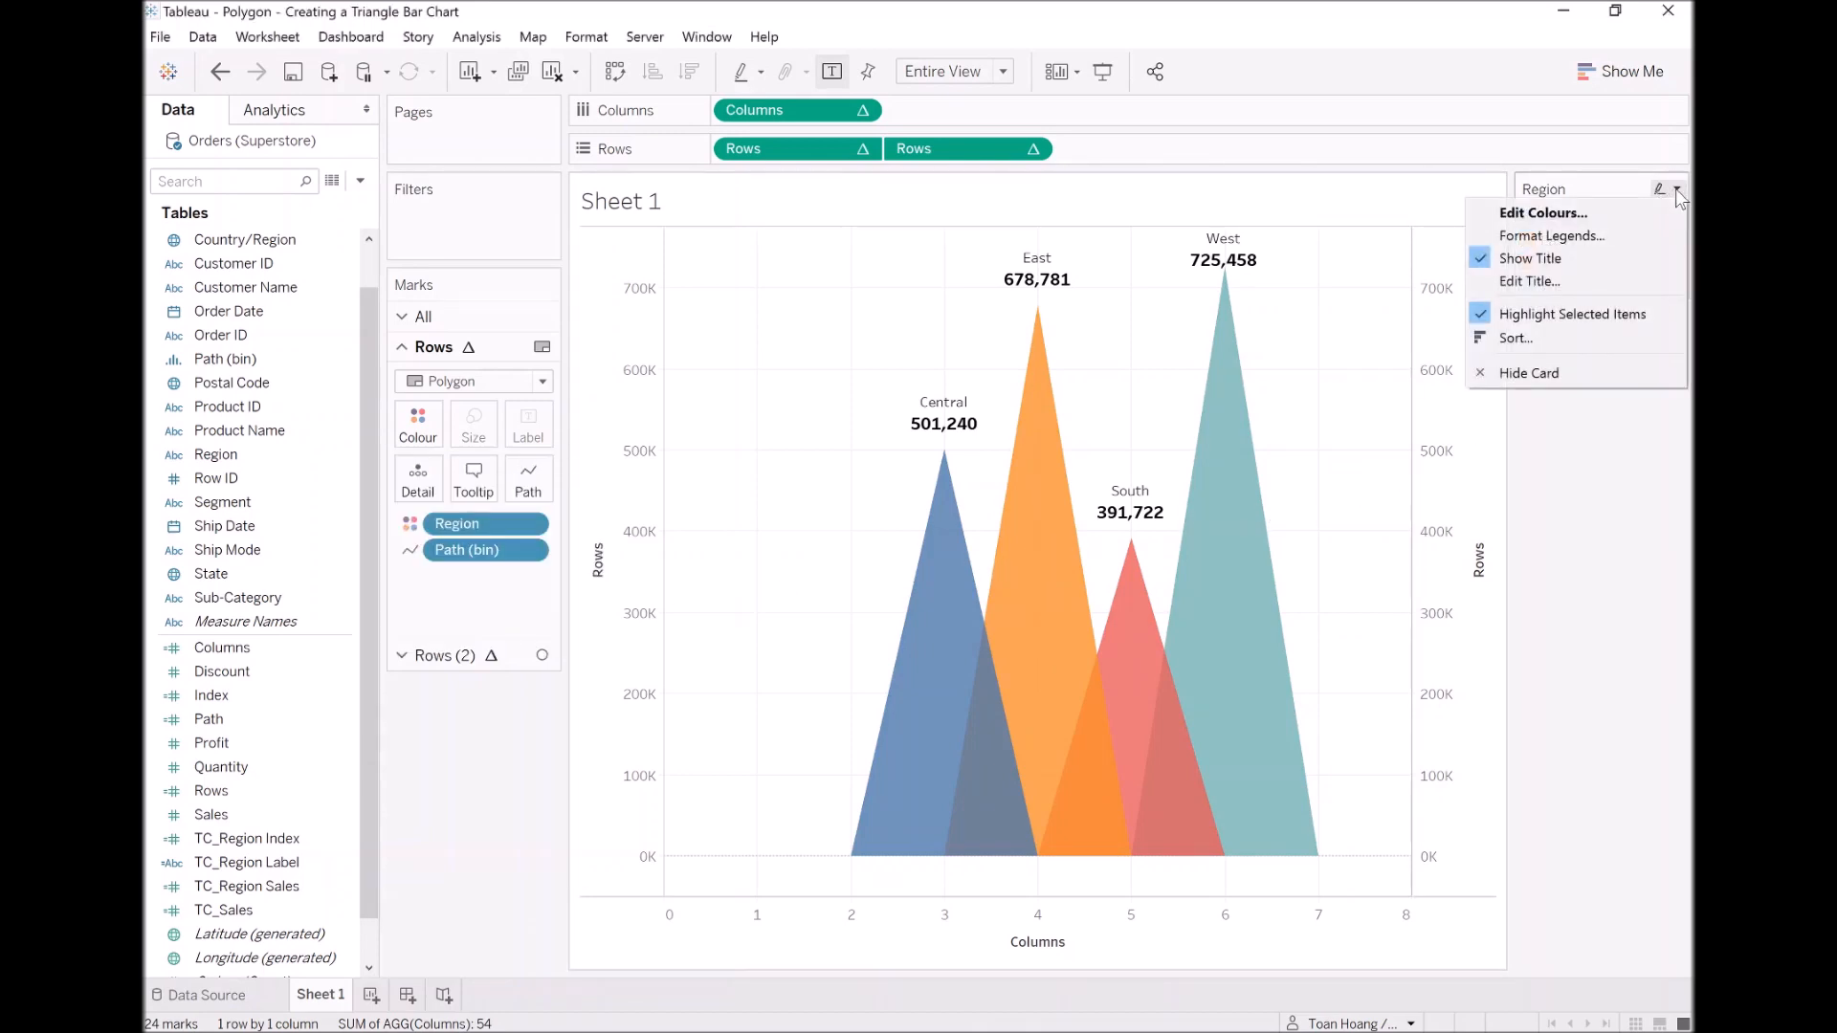
click(1560, 371)
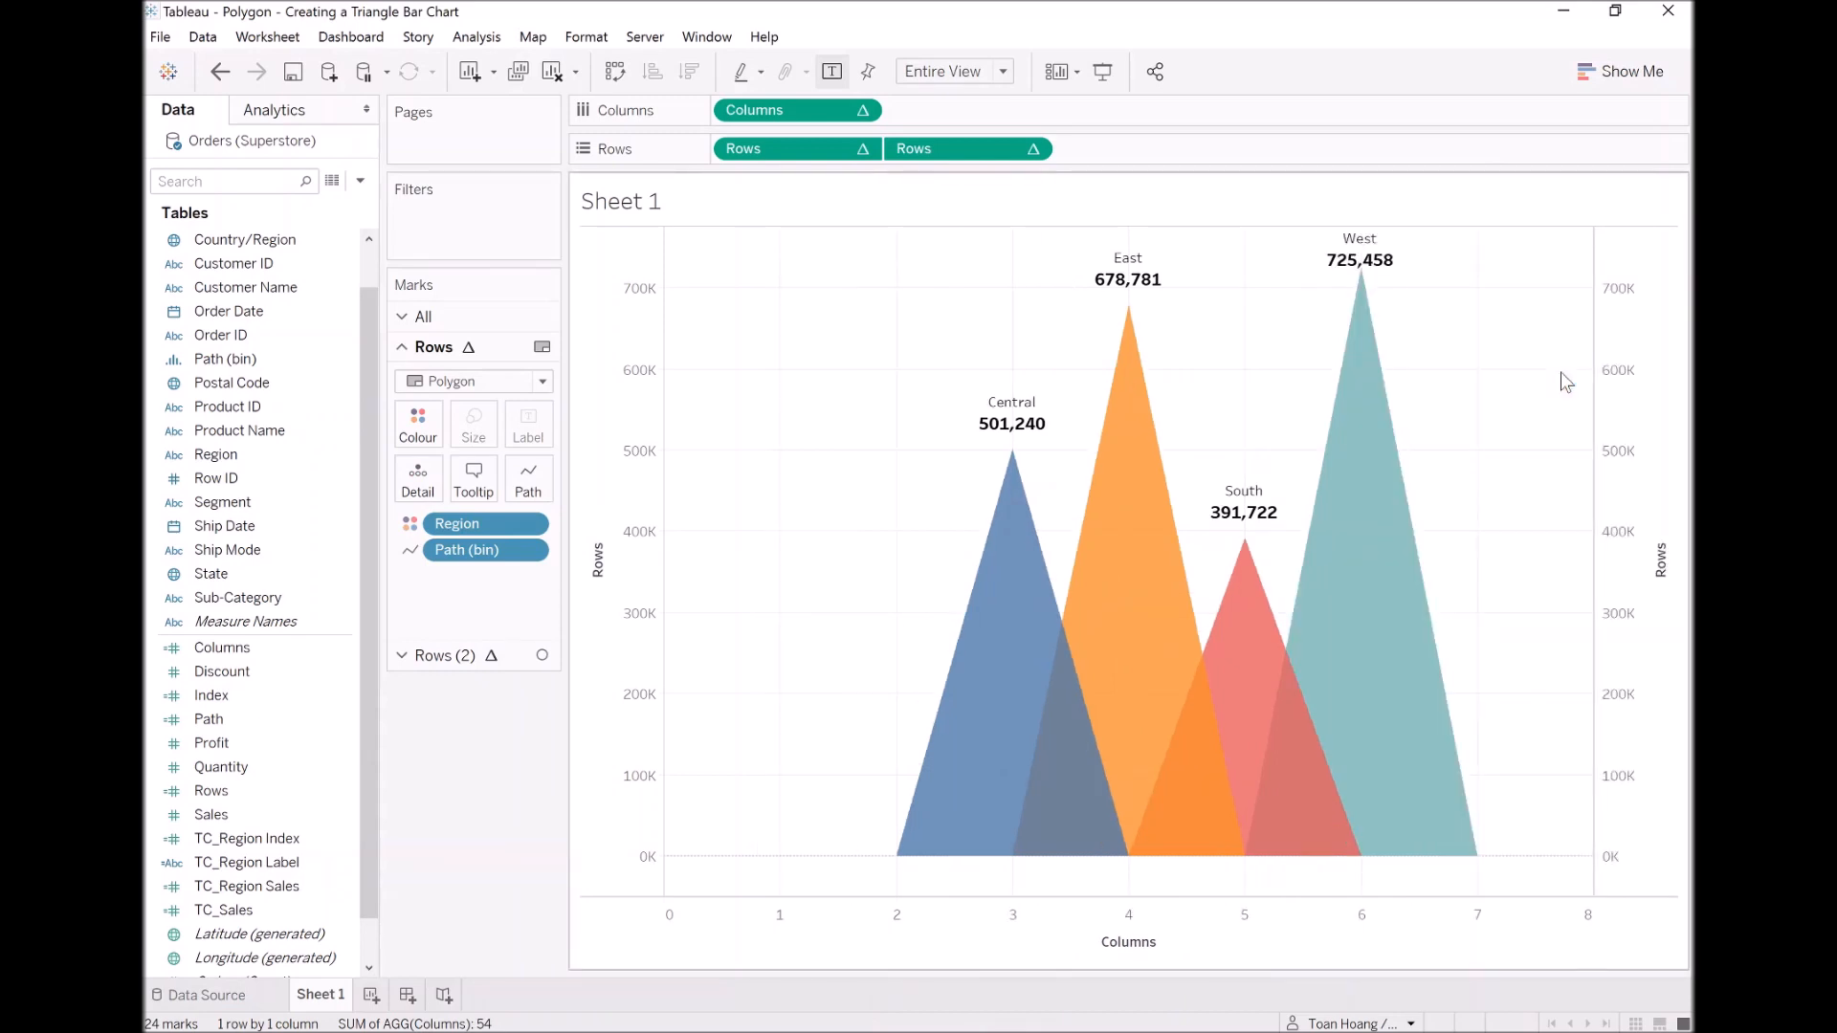
right_click(624, 475)
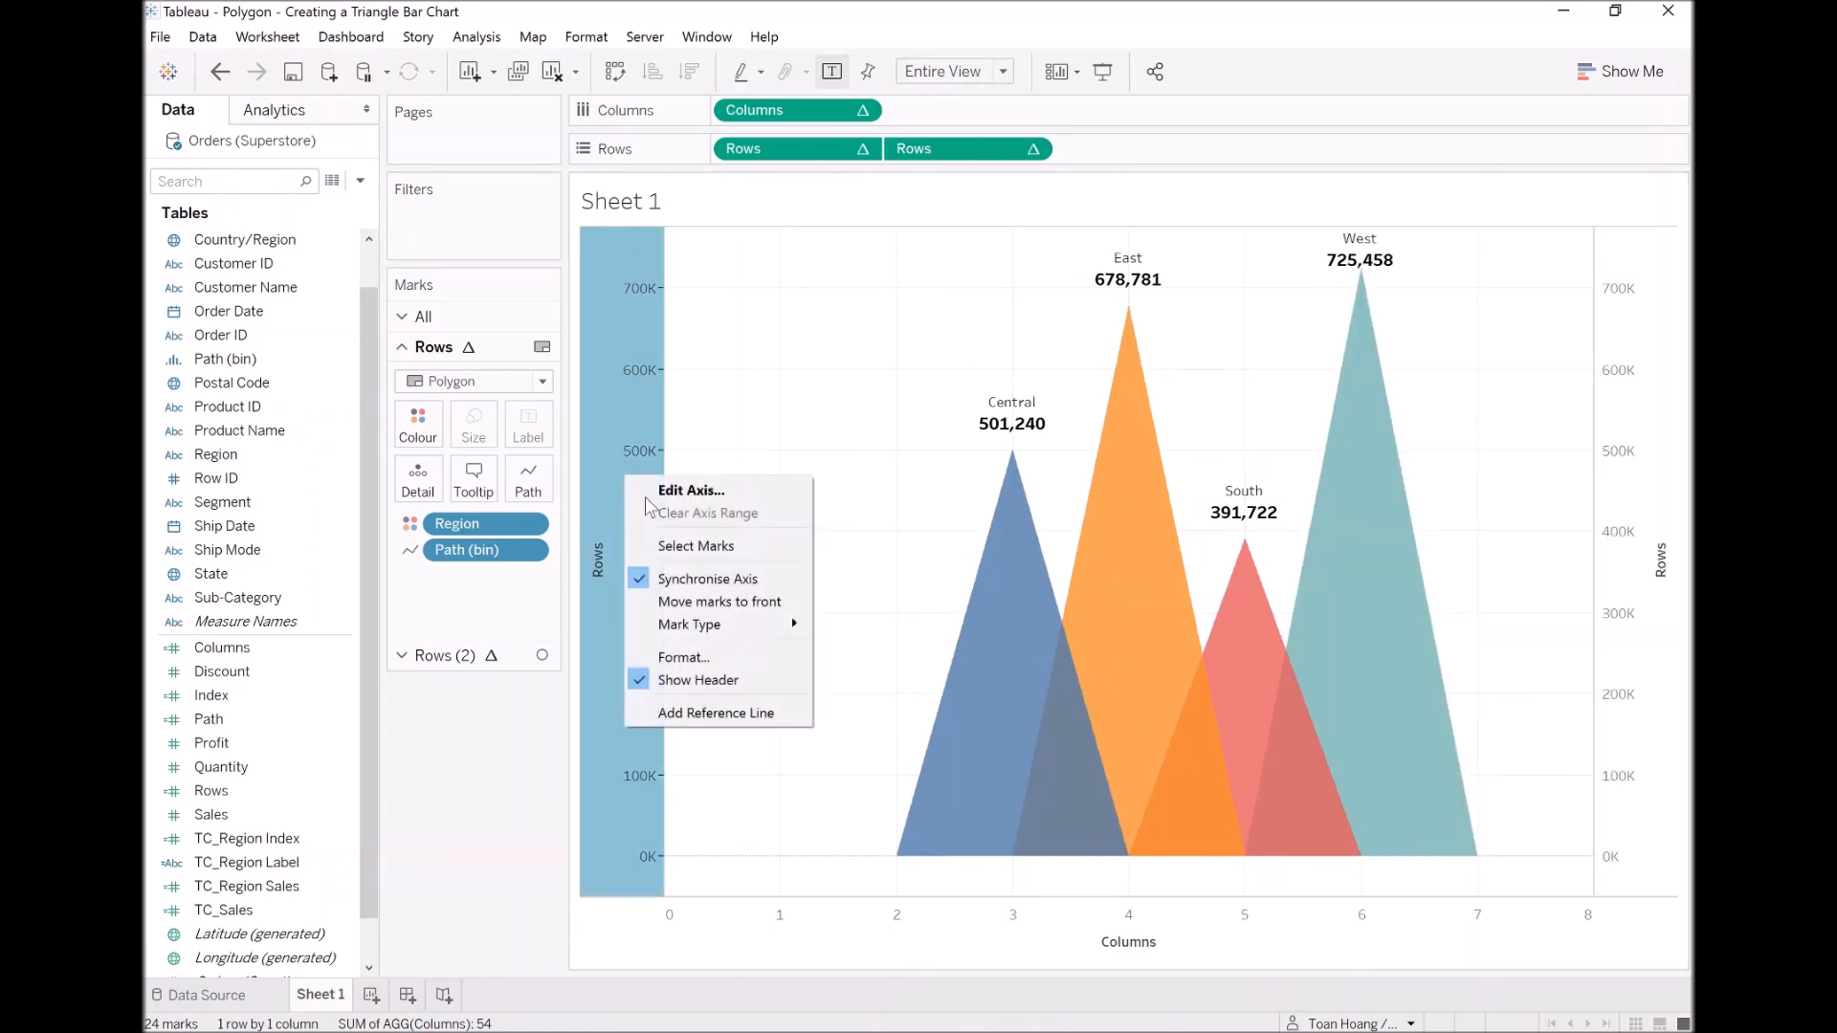
click(723, 678)
Step: Exclude zero from the Columns axis range and hide the Columns axis header
right_click(863, 954)
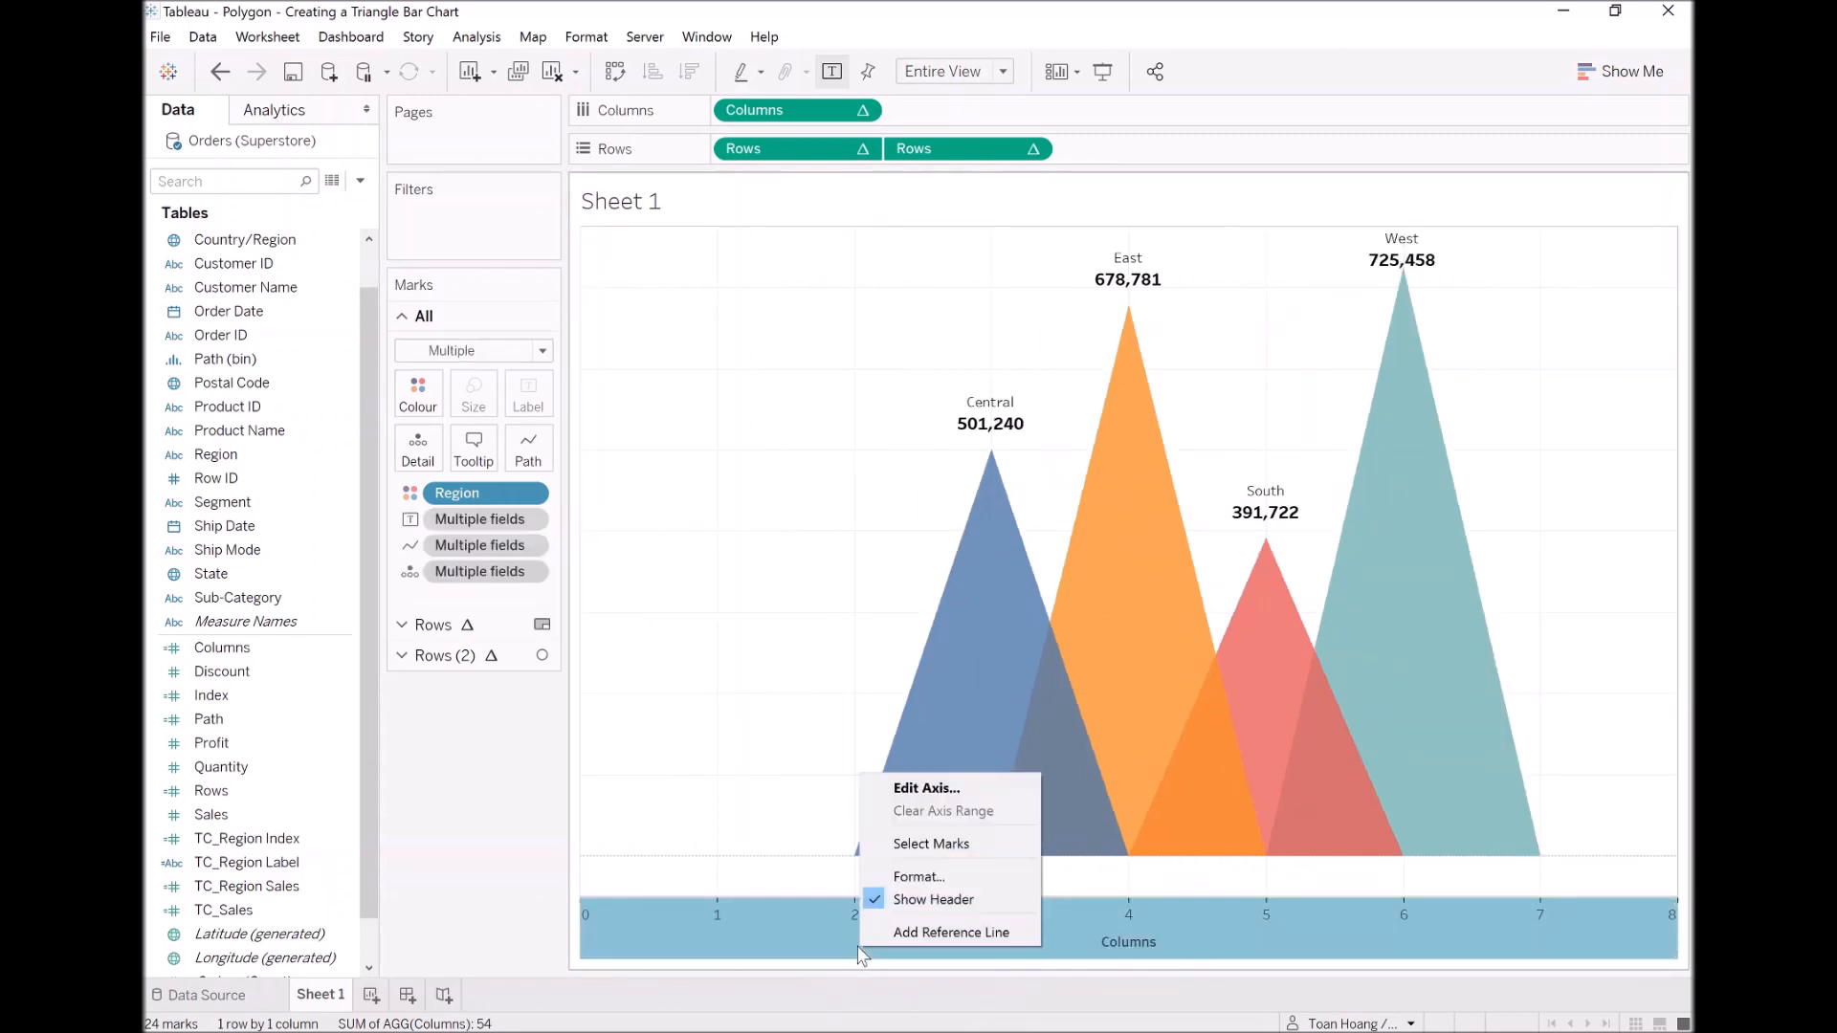
click(507, 895)
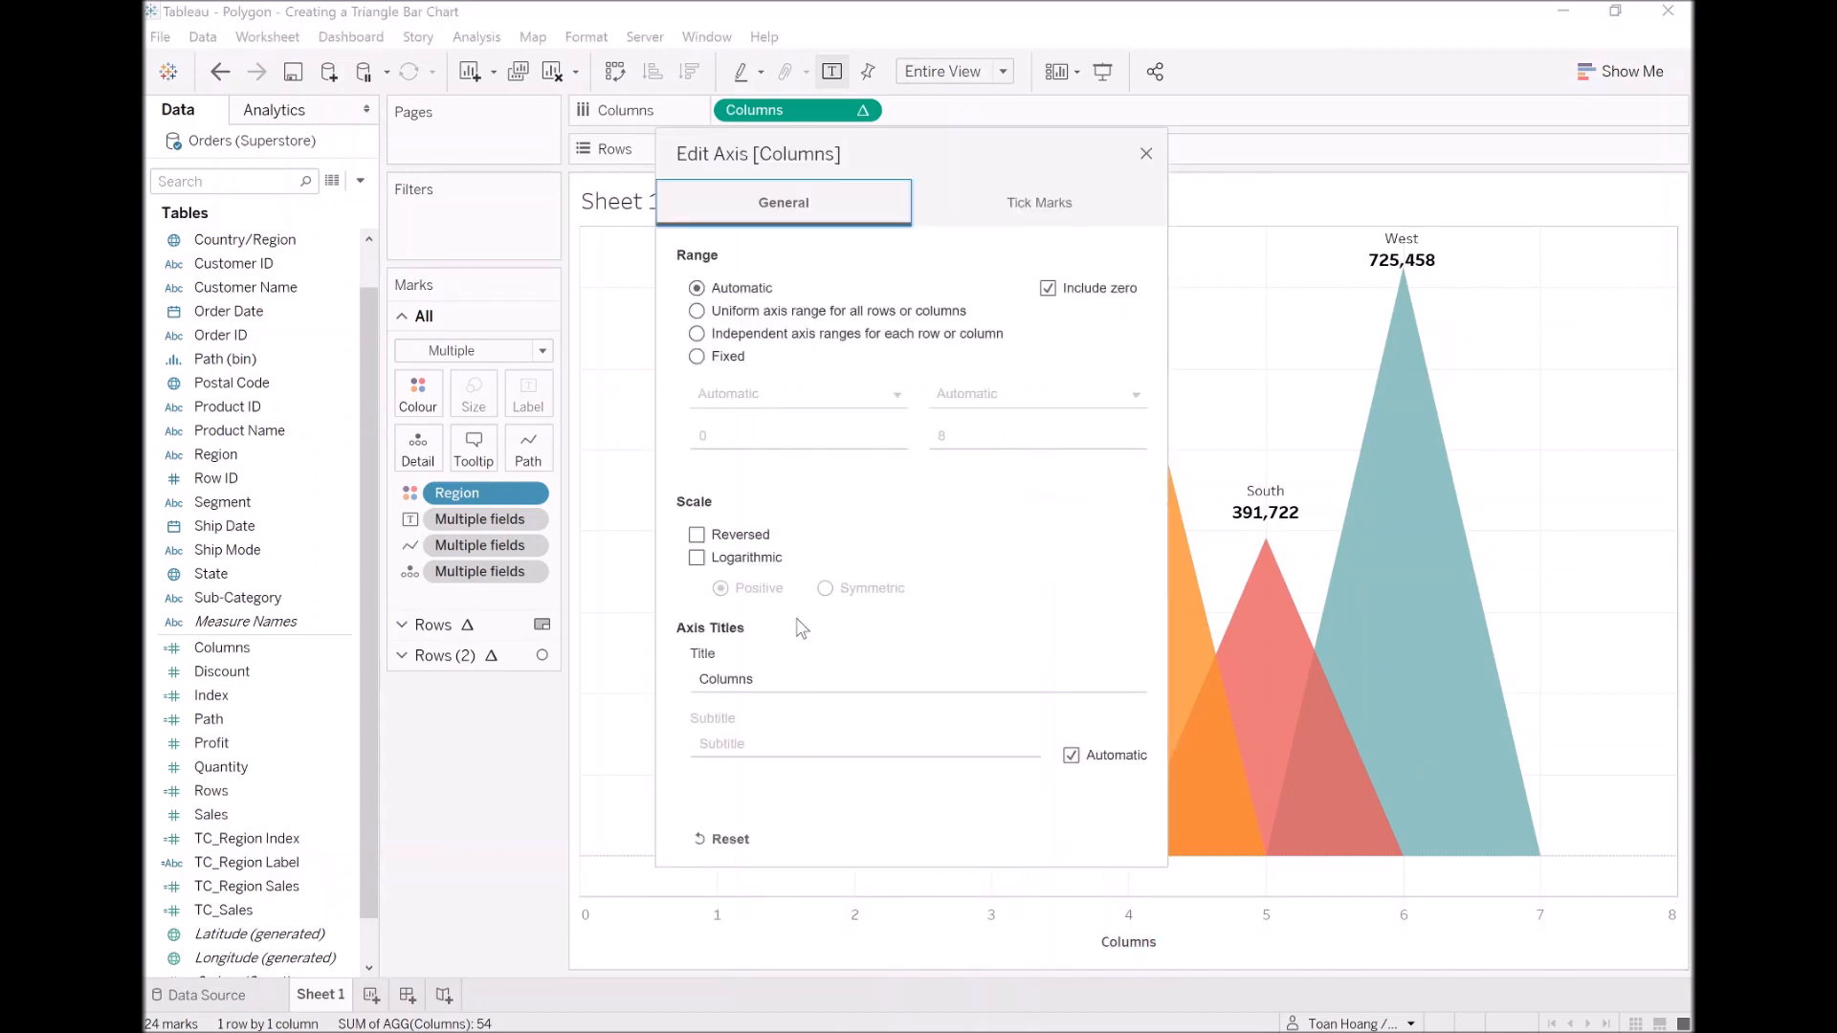
click(1050, 289)
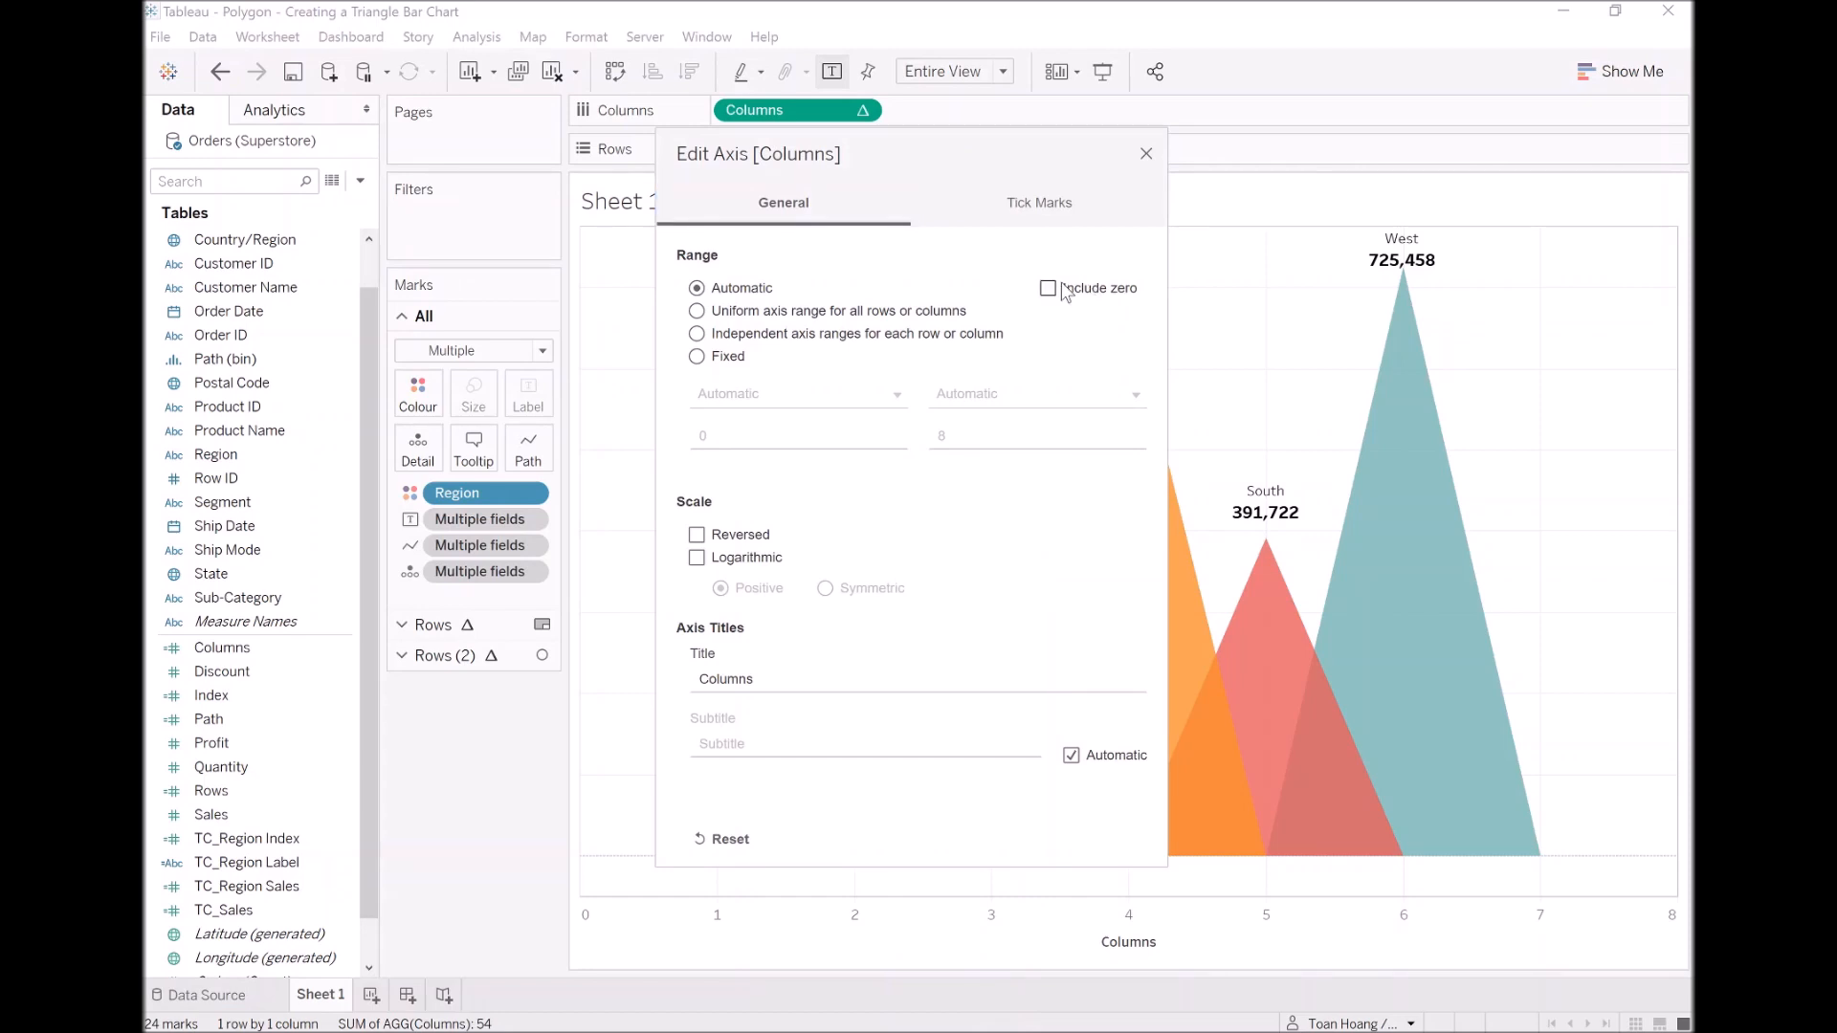
click(1146, 155)
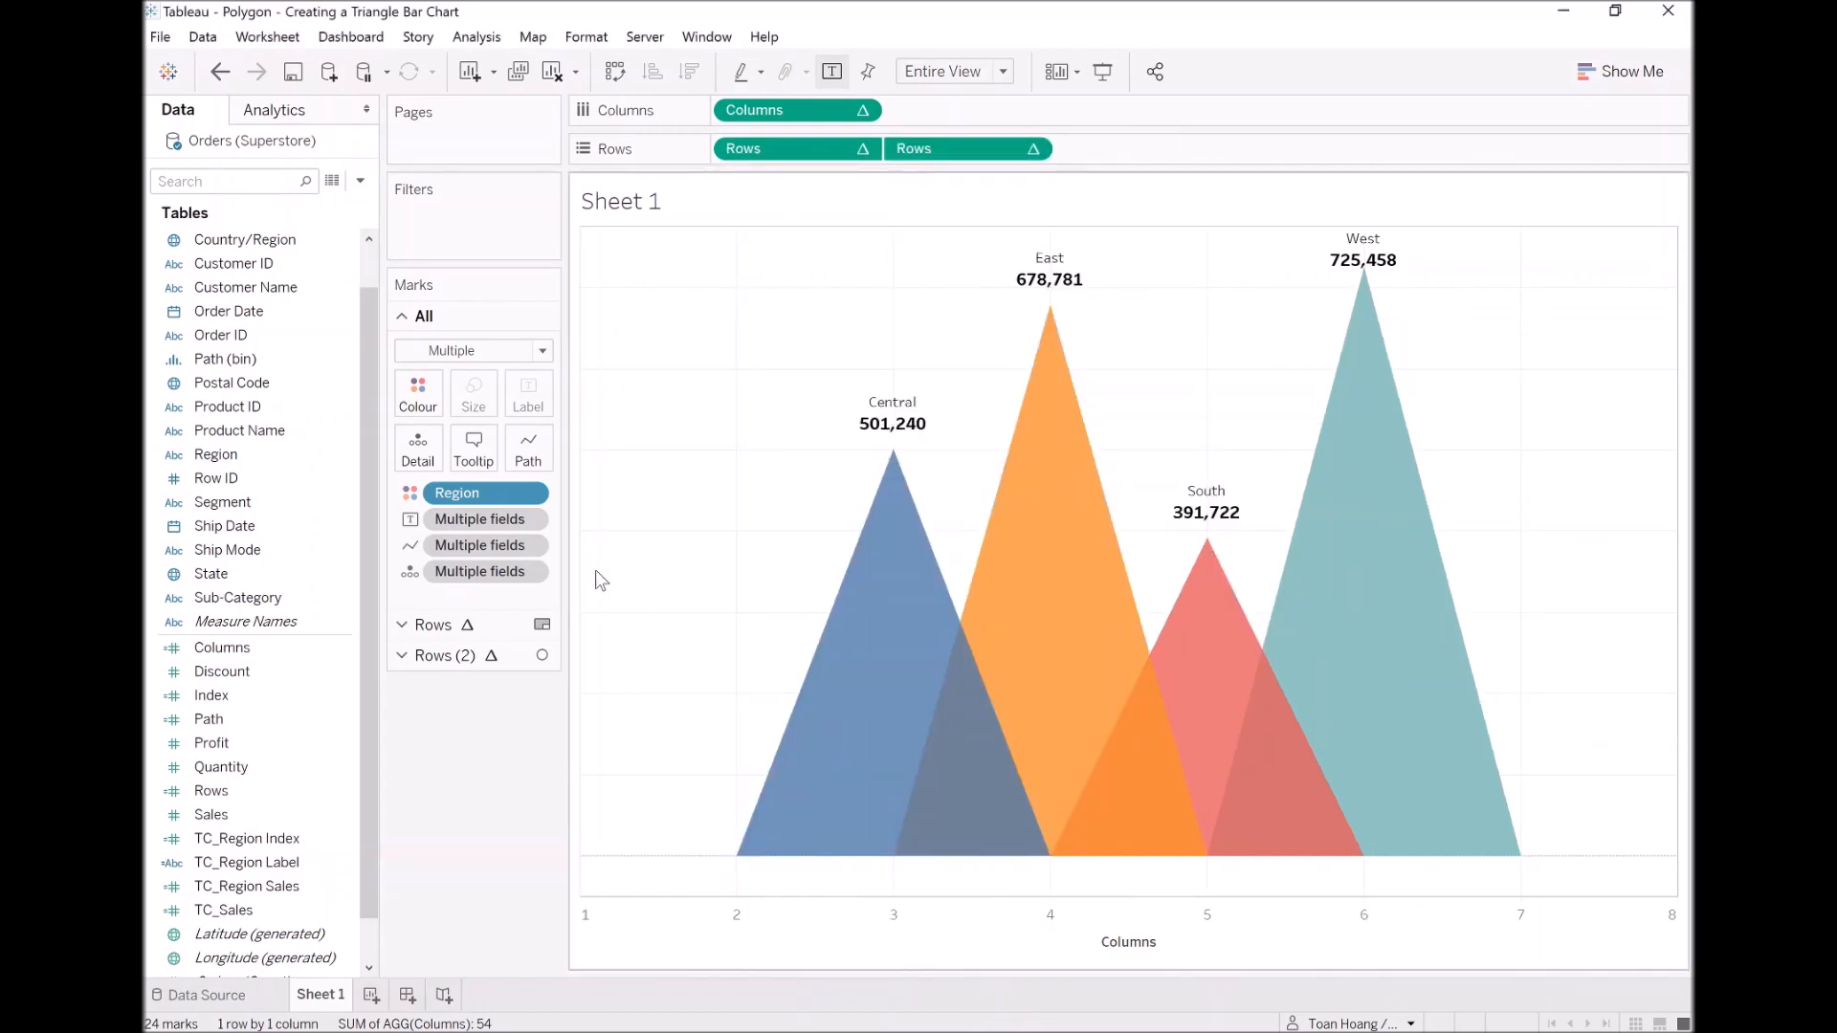
right_click(779, 938)
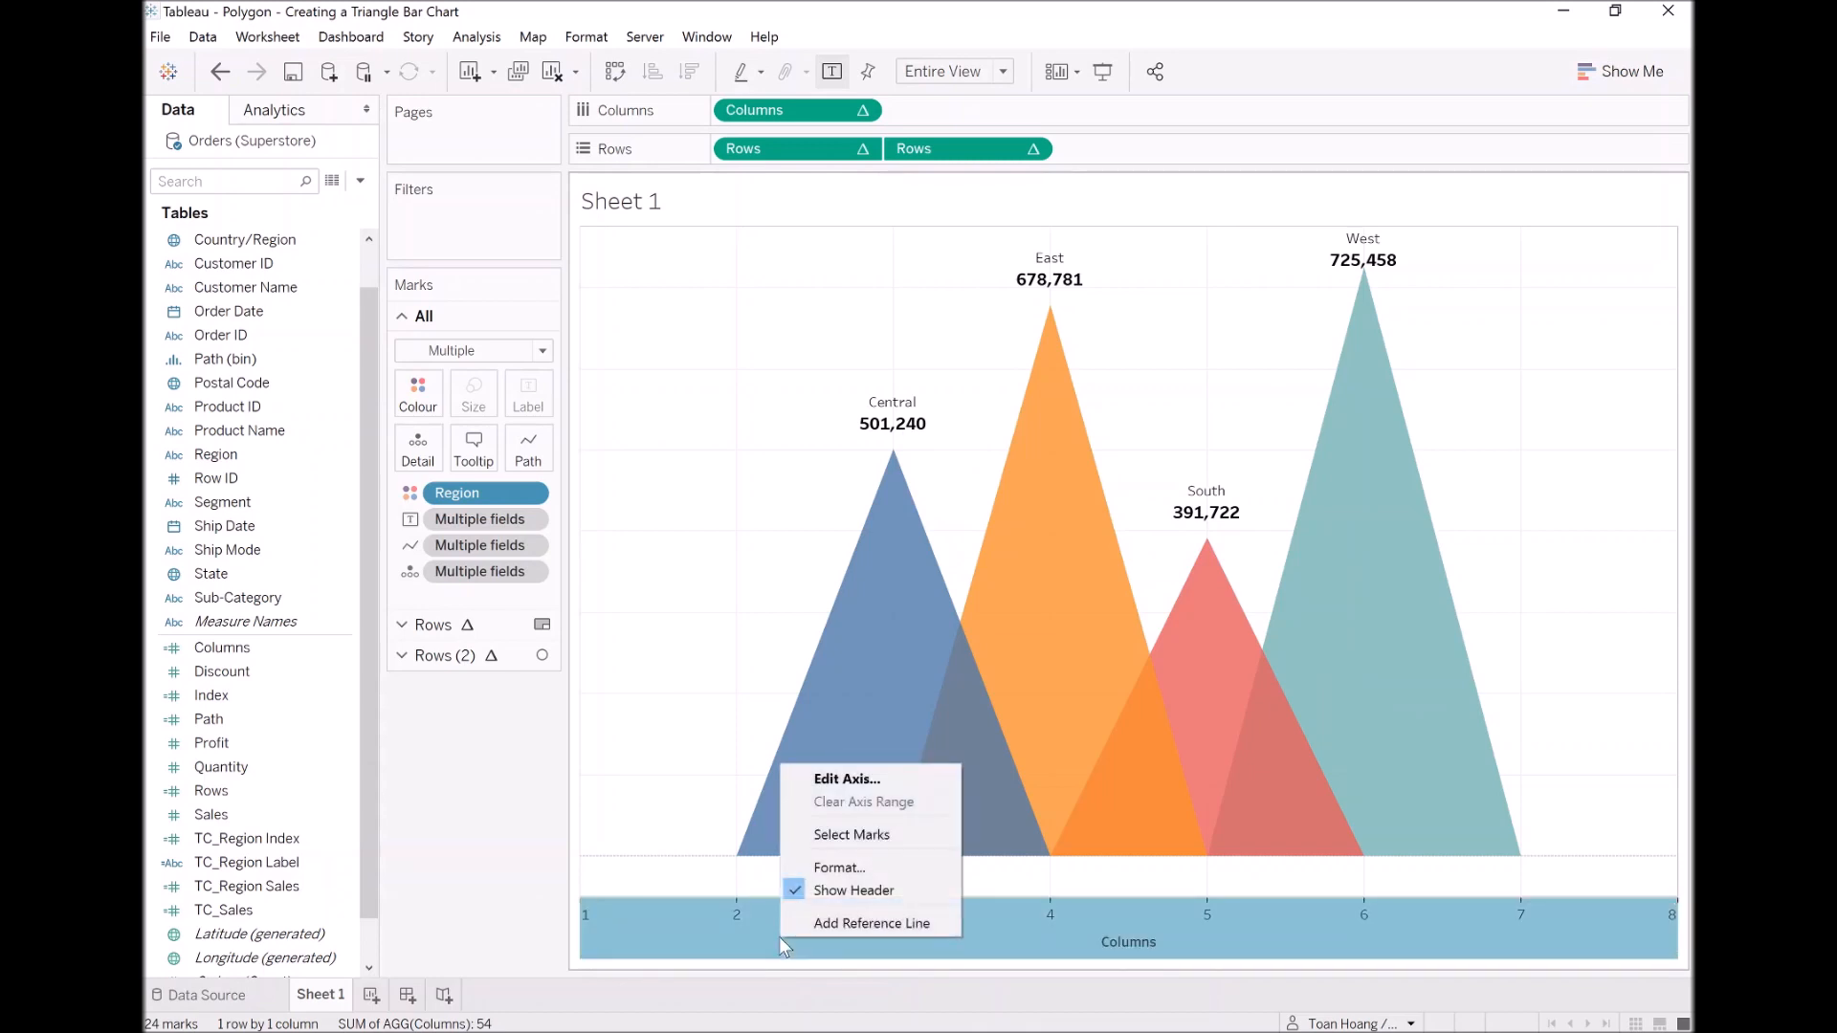
click(847, 914)
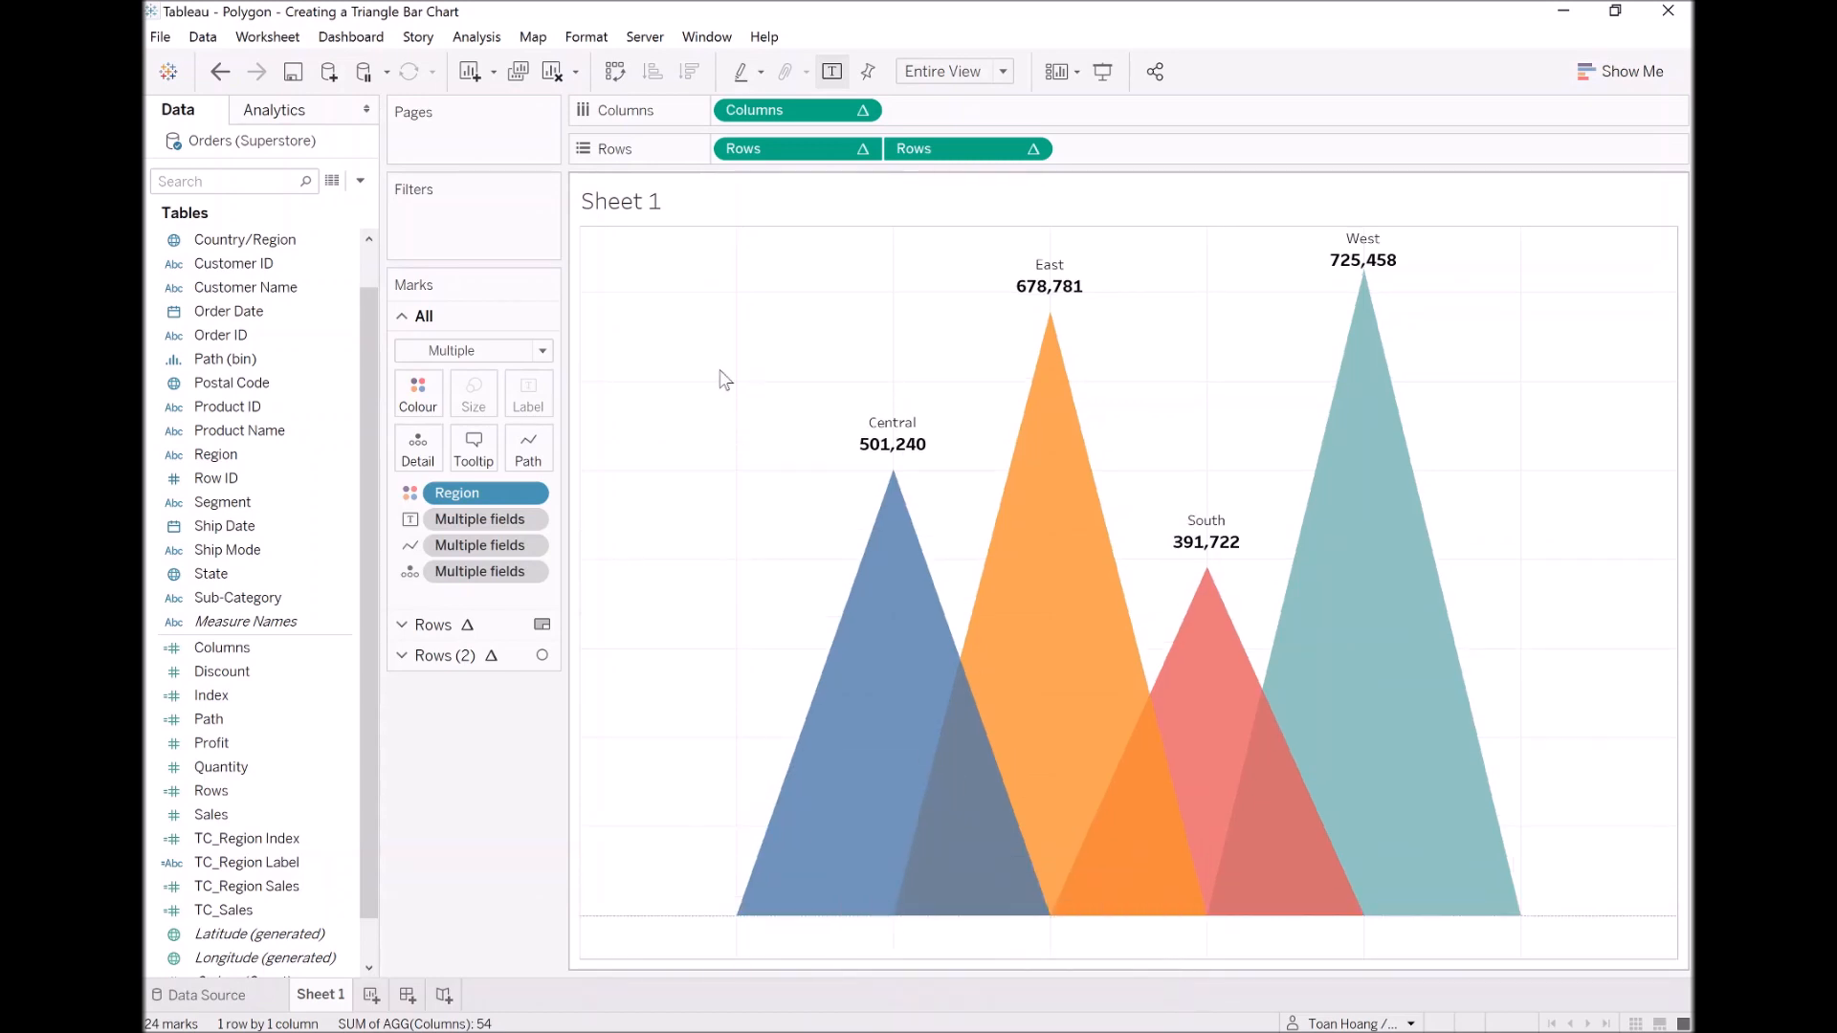
Step: Format the worksheet's lines with grid lines and zero lines set to None
right_click(685, 306)
click(778, 428)
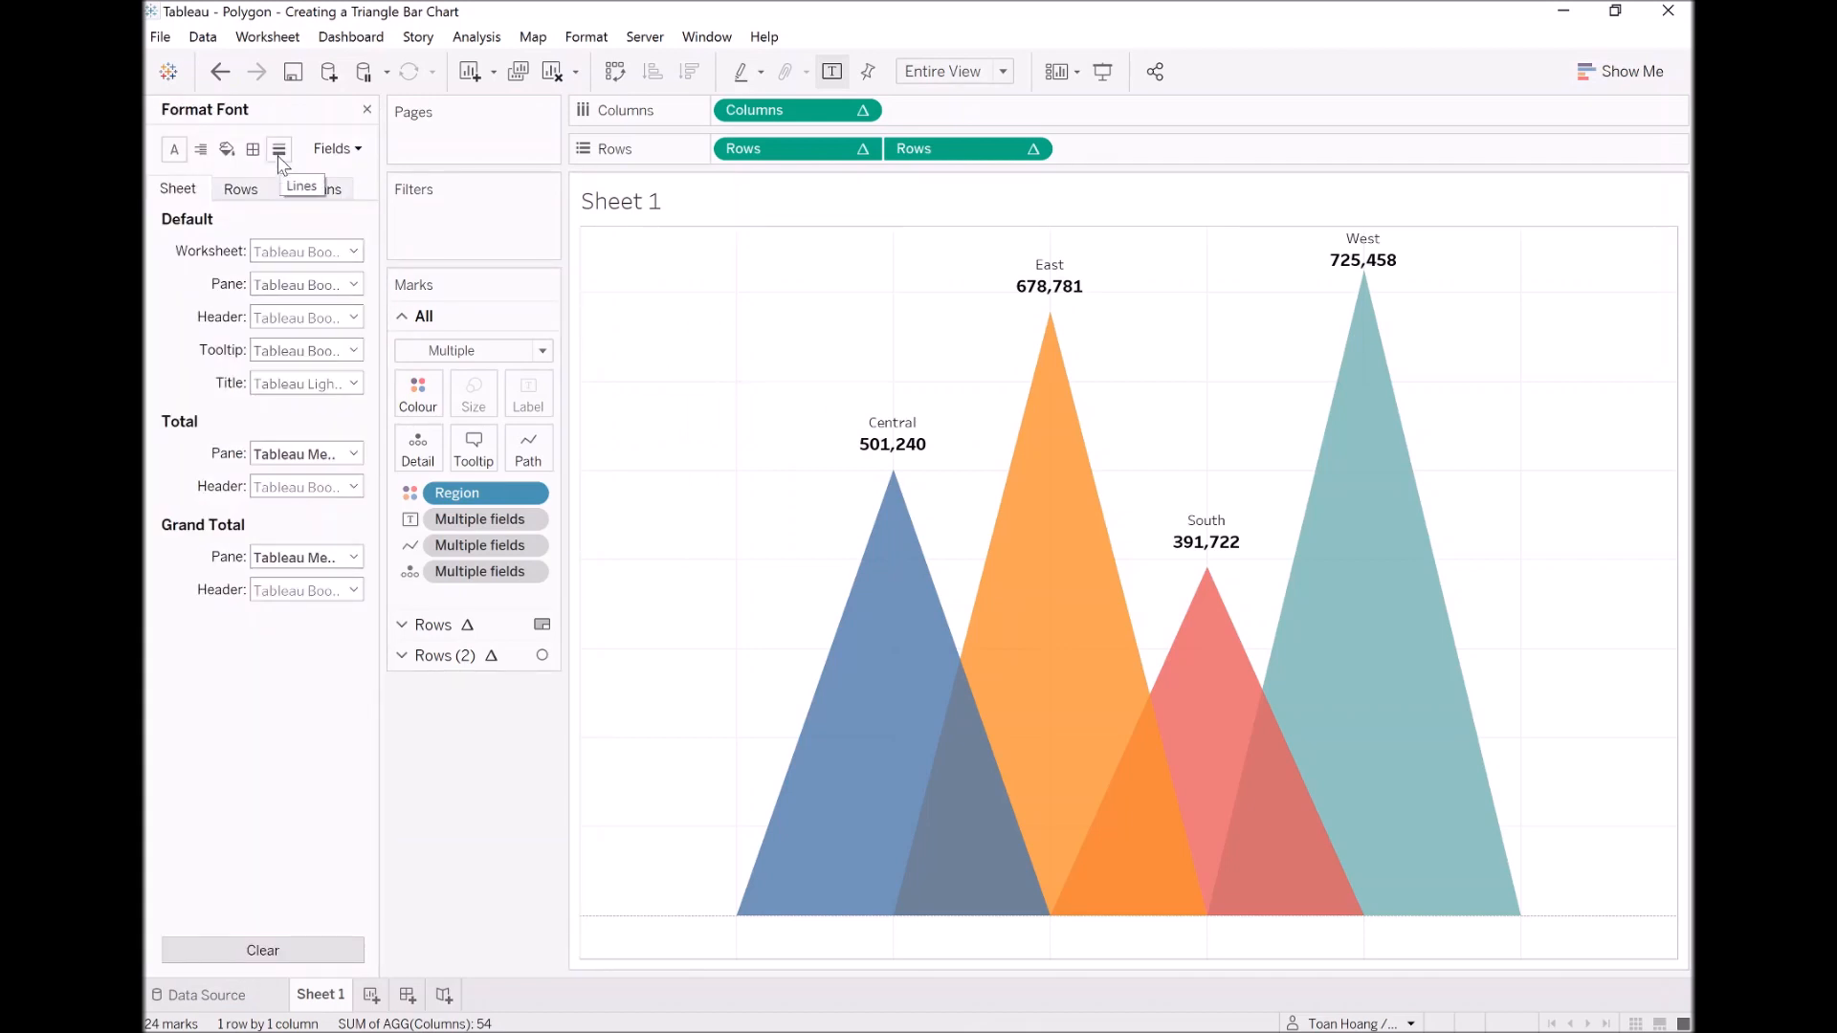
click(280, 161)
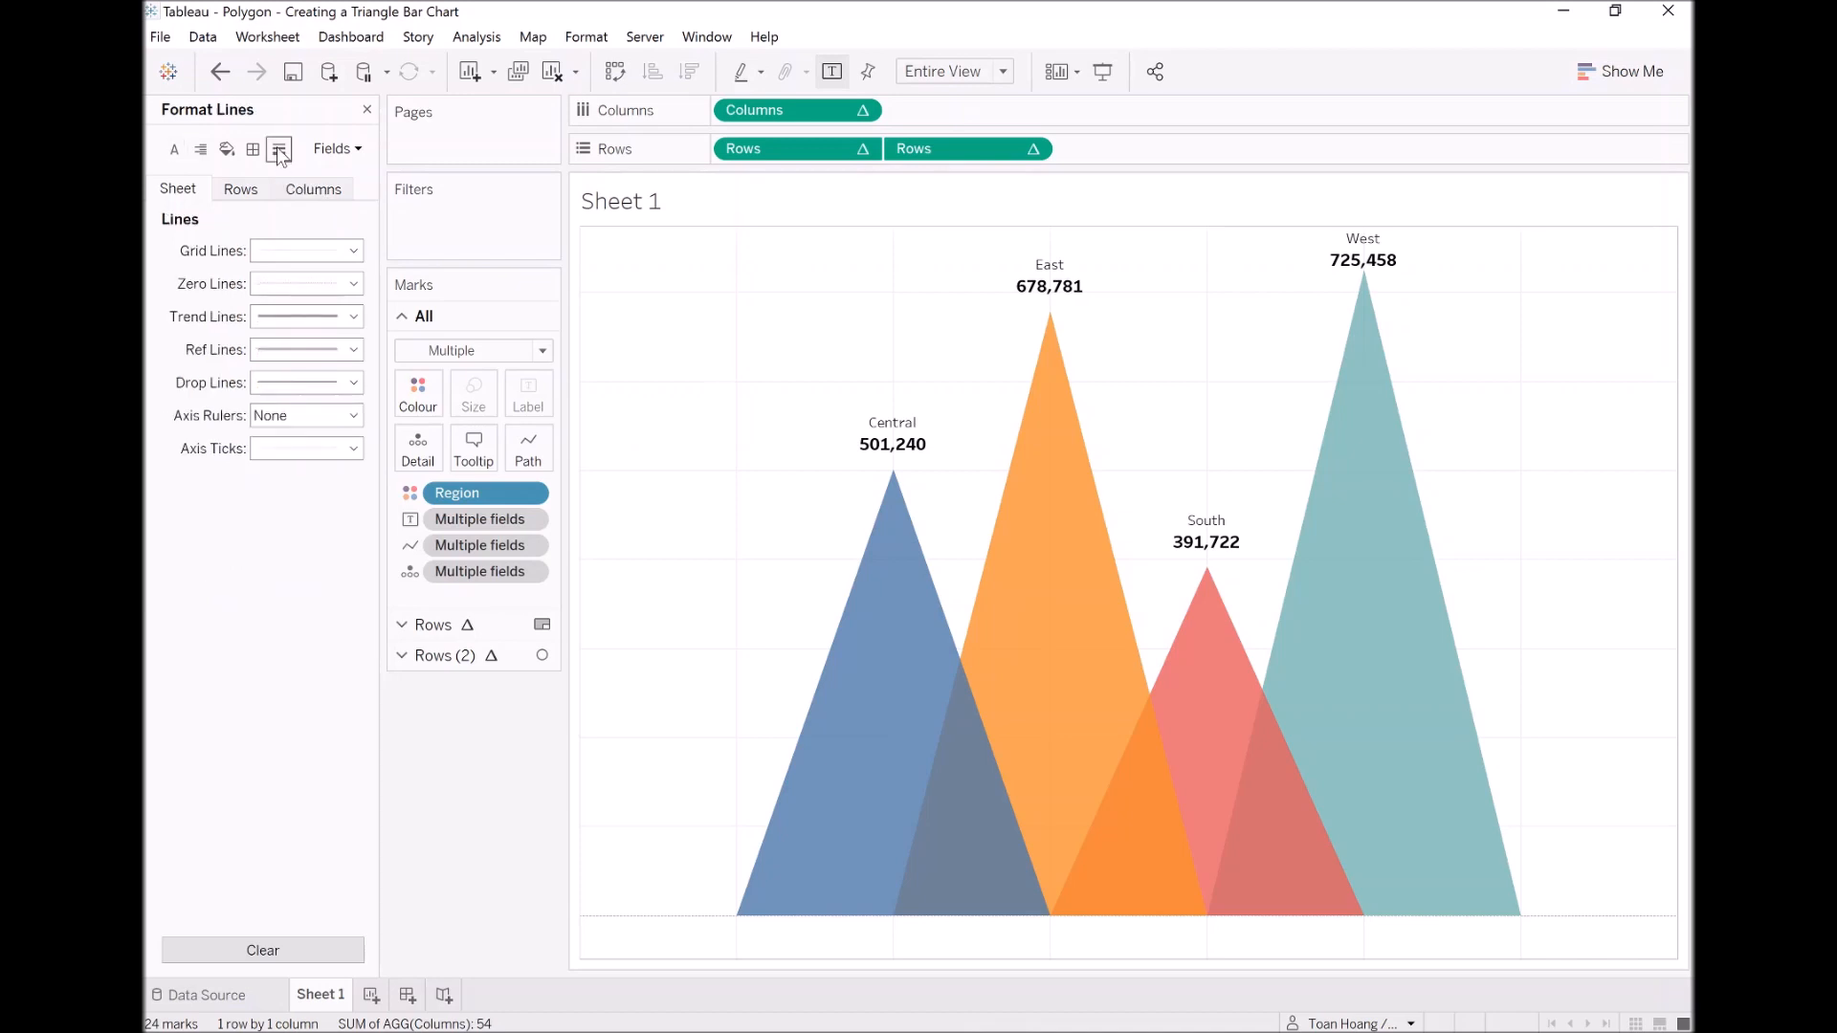
click(291, 251)
click(297, 281)
click(304, 284)
click(308, 316)
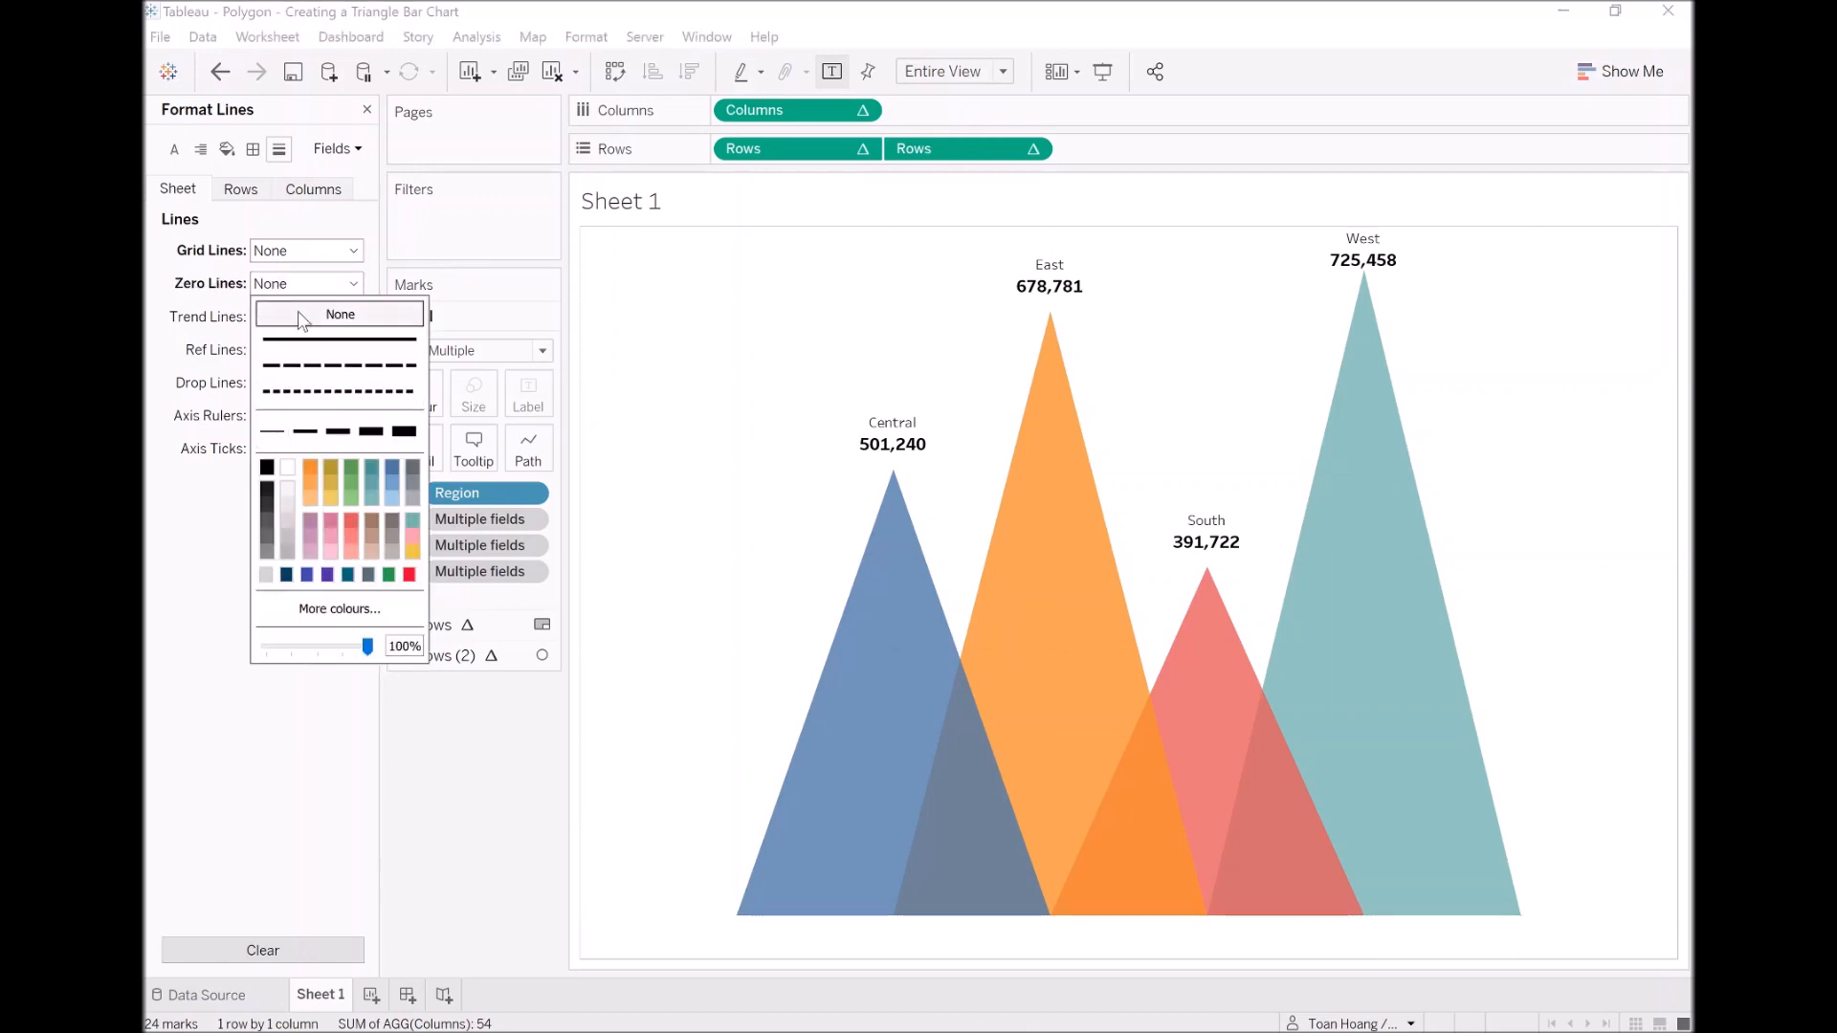
Step: Set the pane borders of the column divider and the row divider to None
click(252, 151)
click(313, 727)
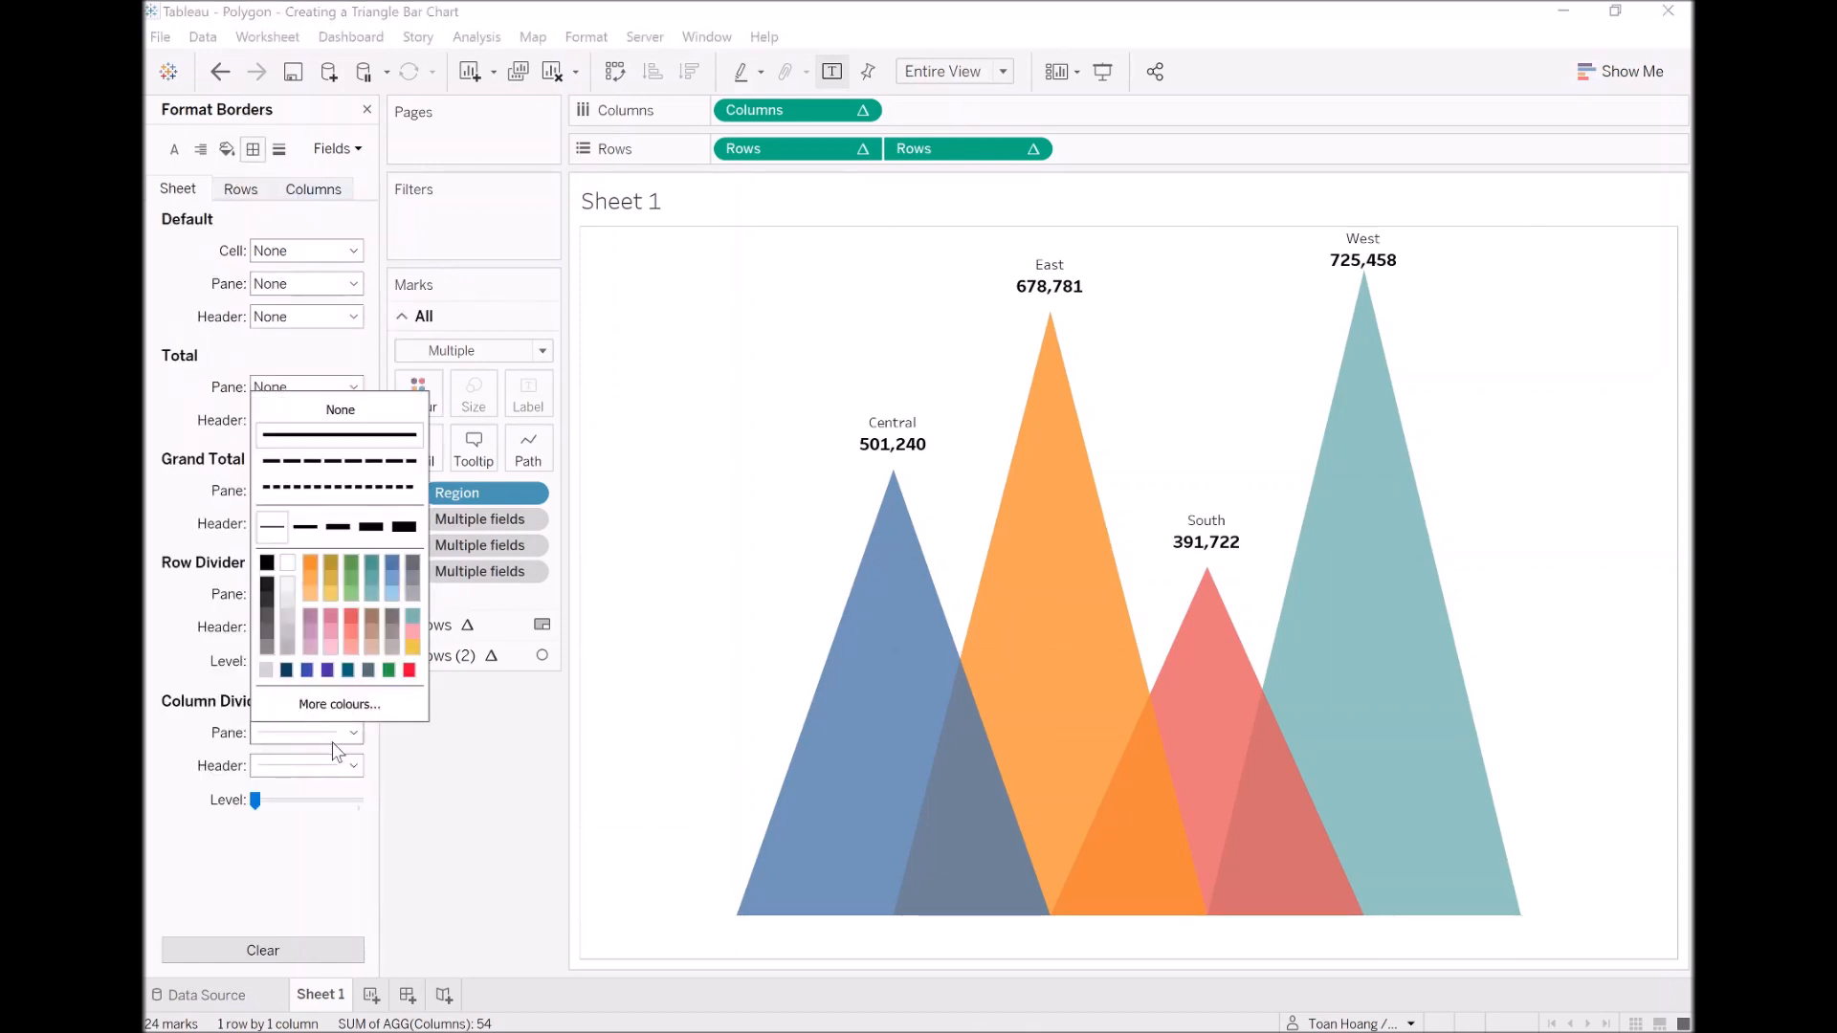
click(195, 585)
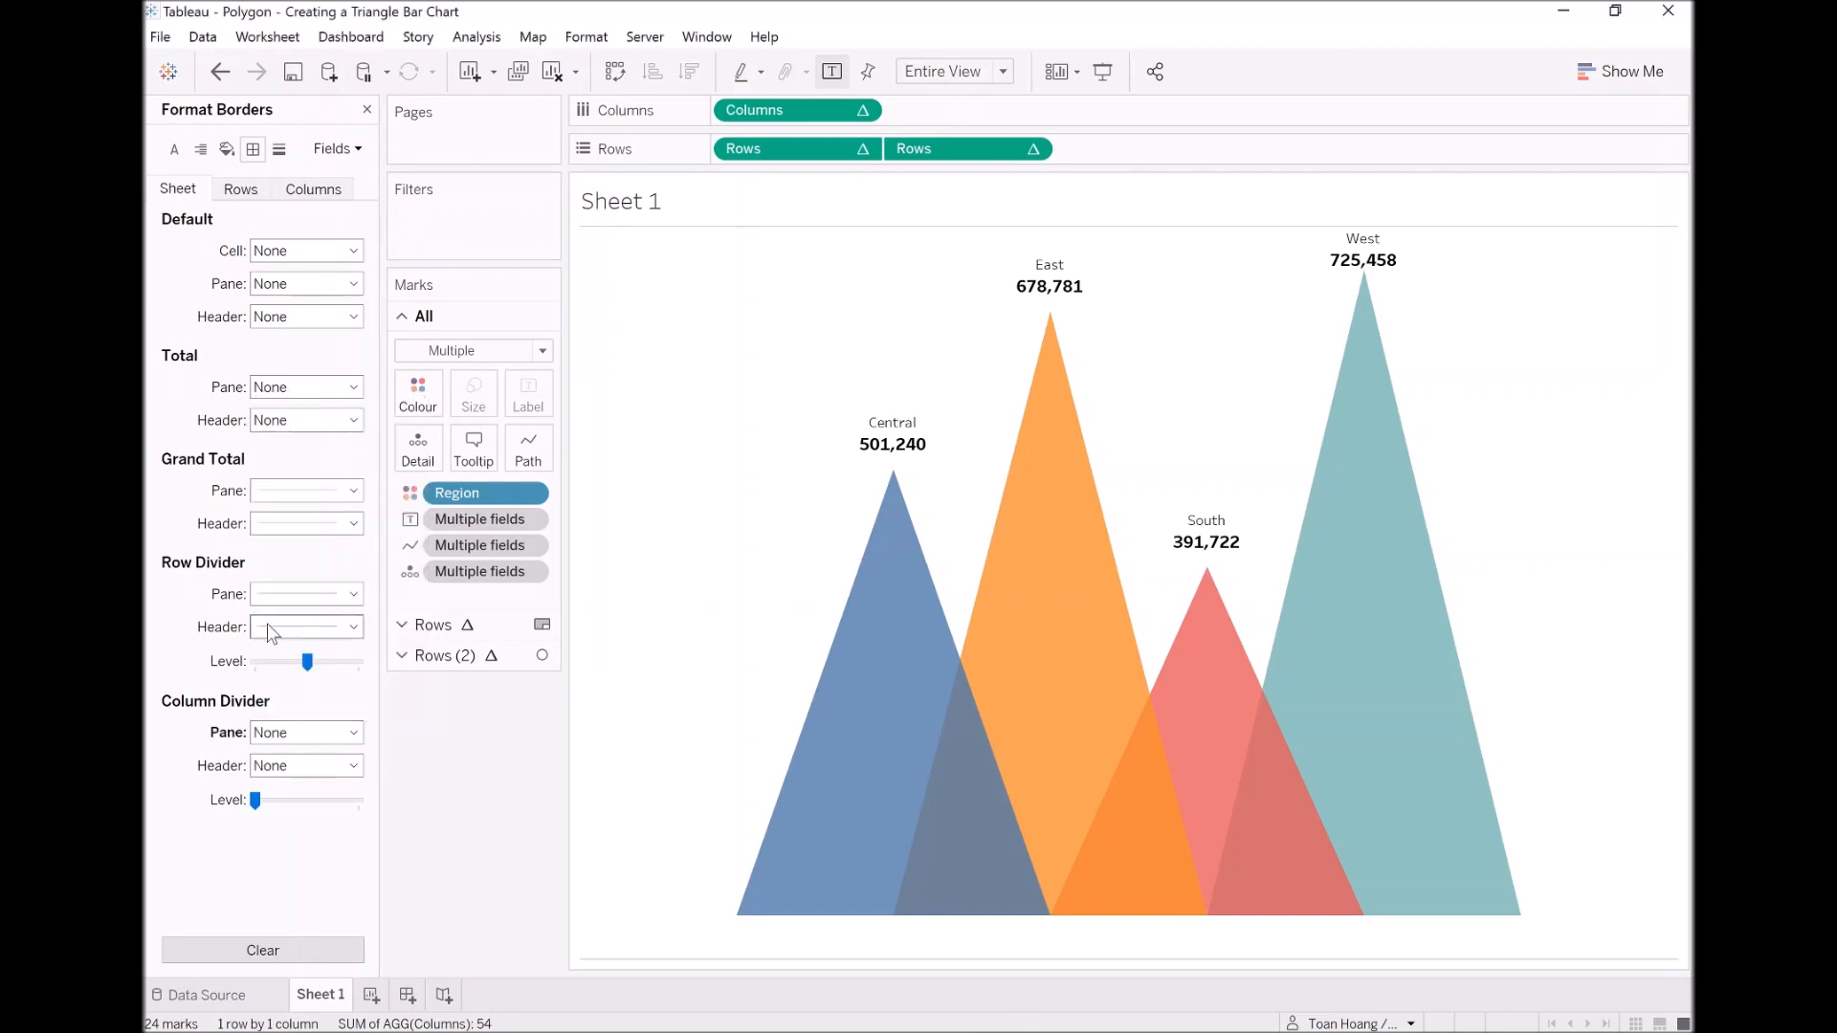
click(296, 594)
click(206, 601)
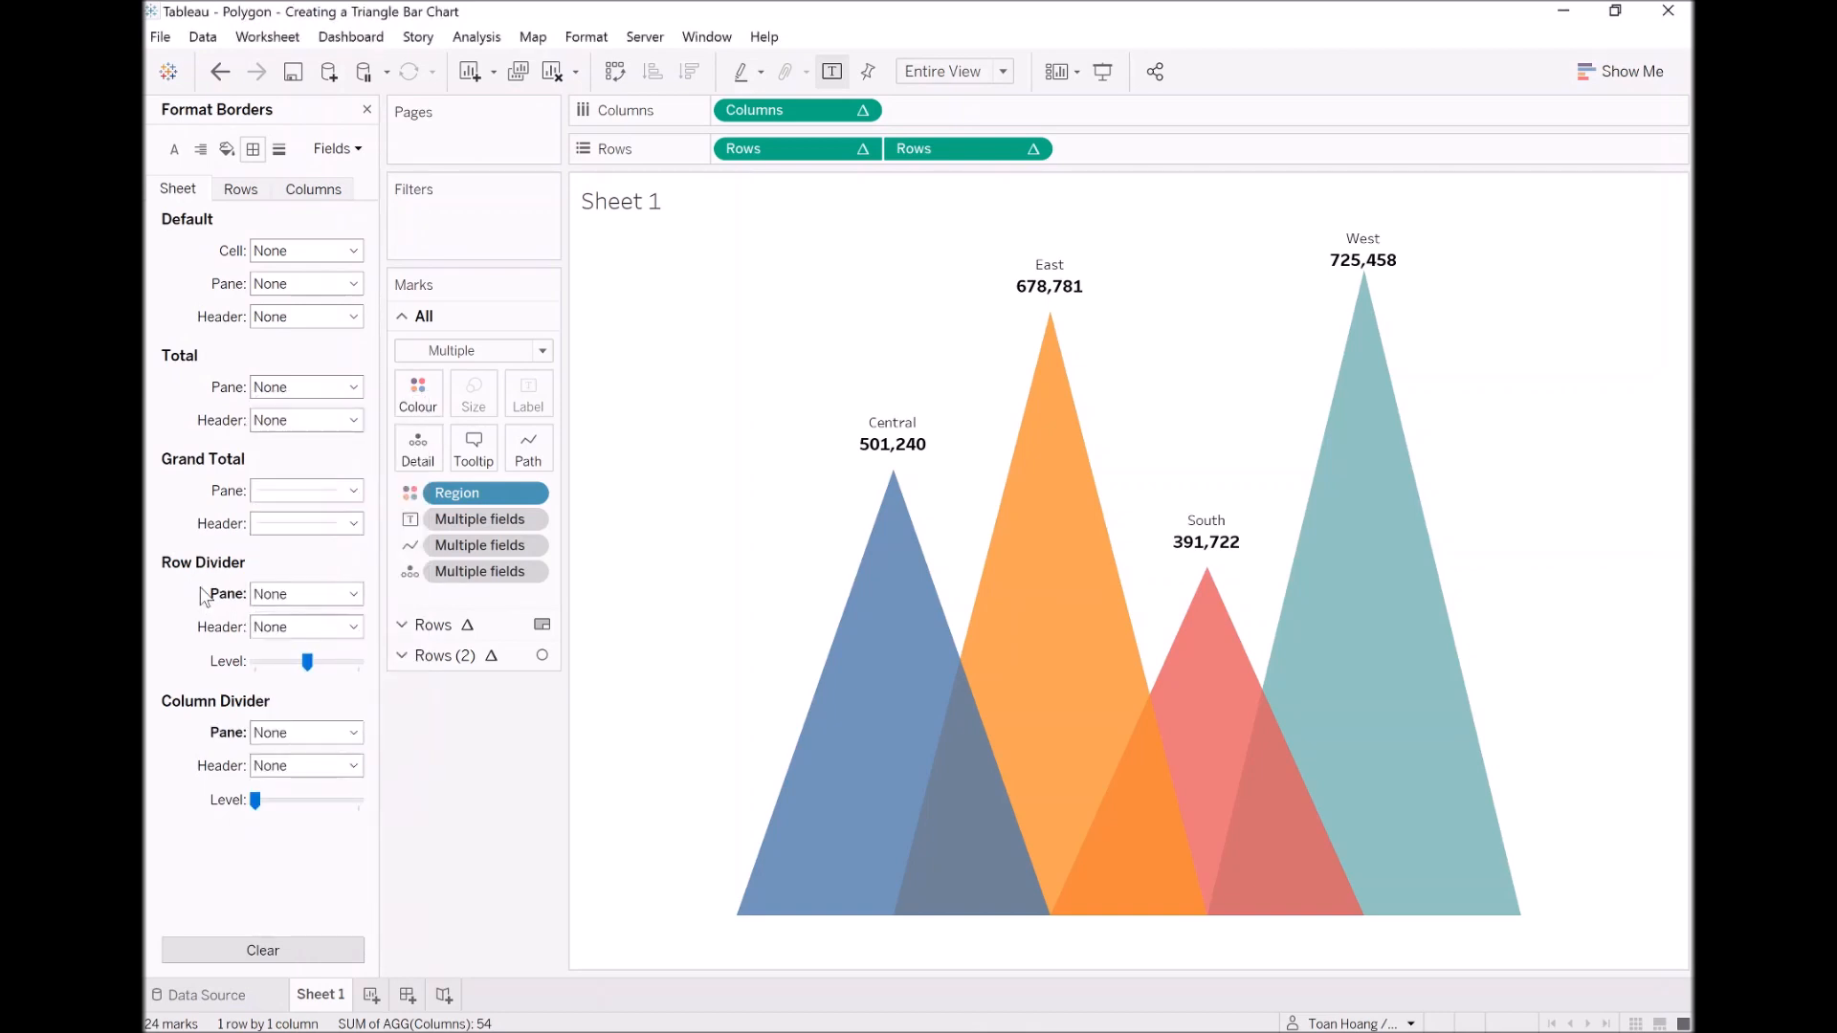
Step: Rename Sheet 1 as Triangle Bar Chart
double_click(325, 996)
text(Triangle Bar)
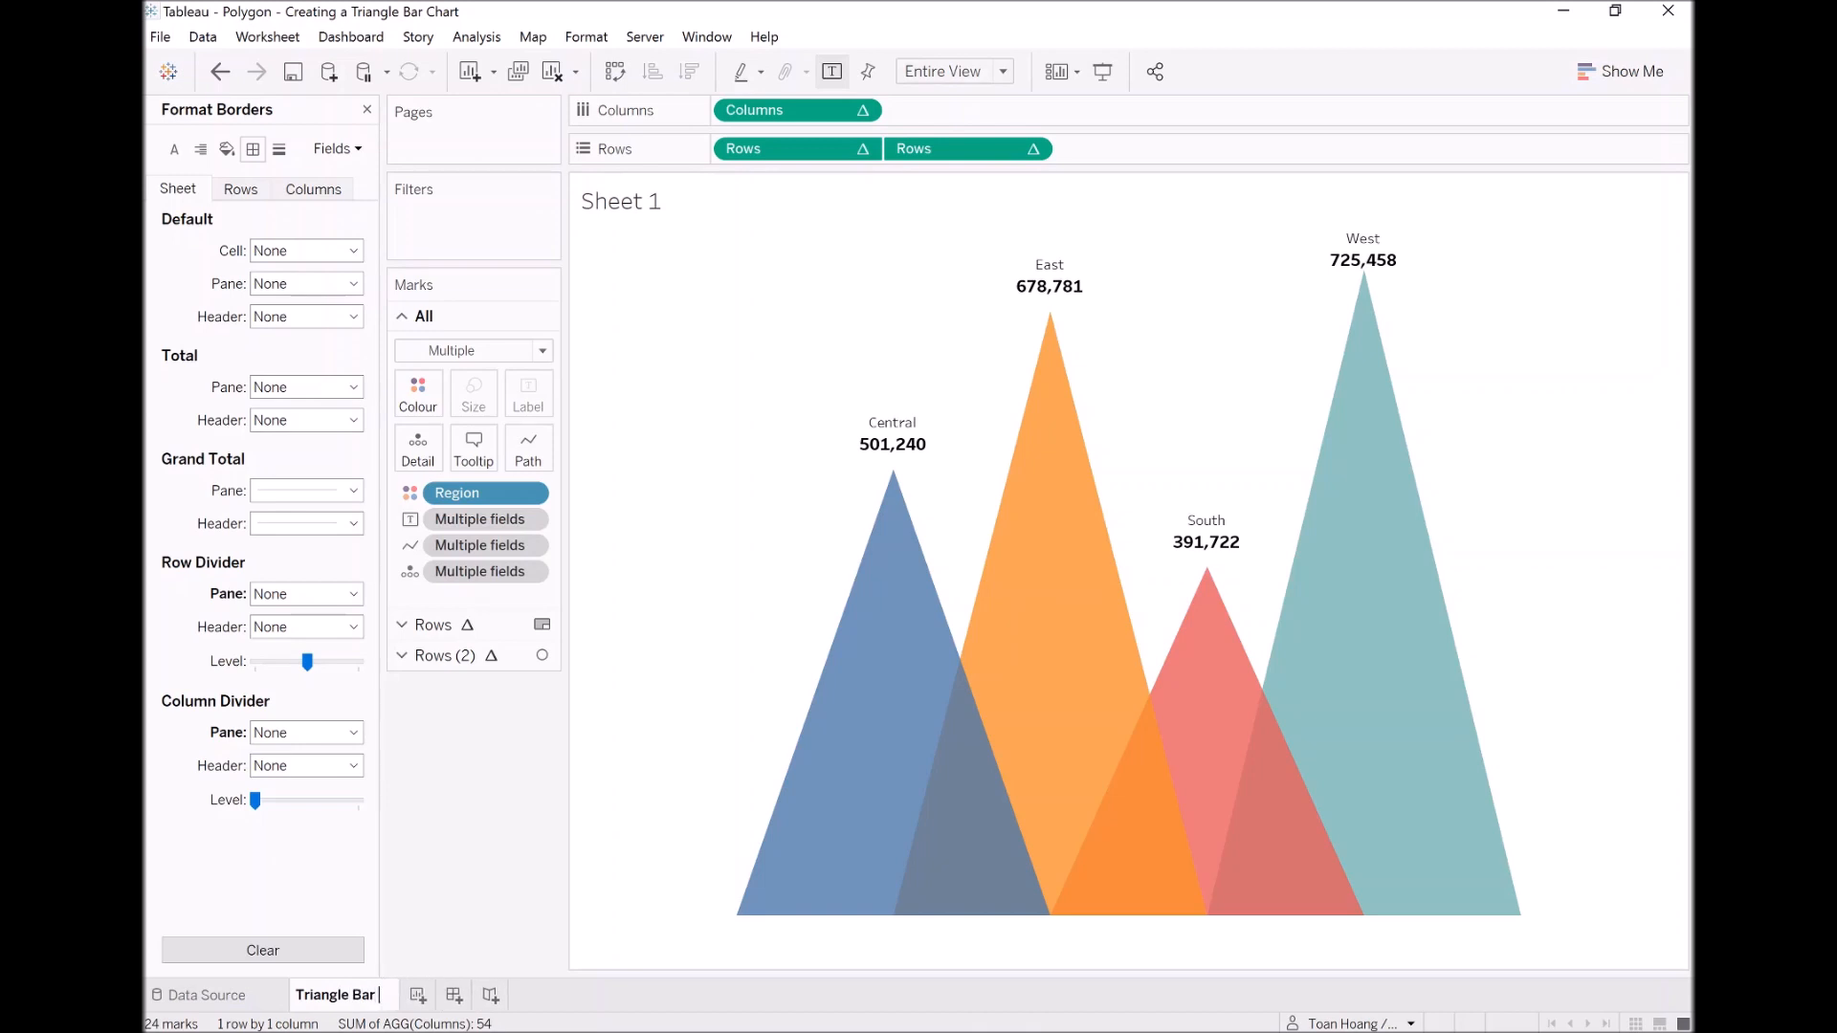
text( Chart)
key(Return)
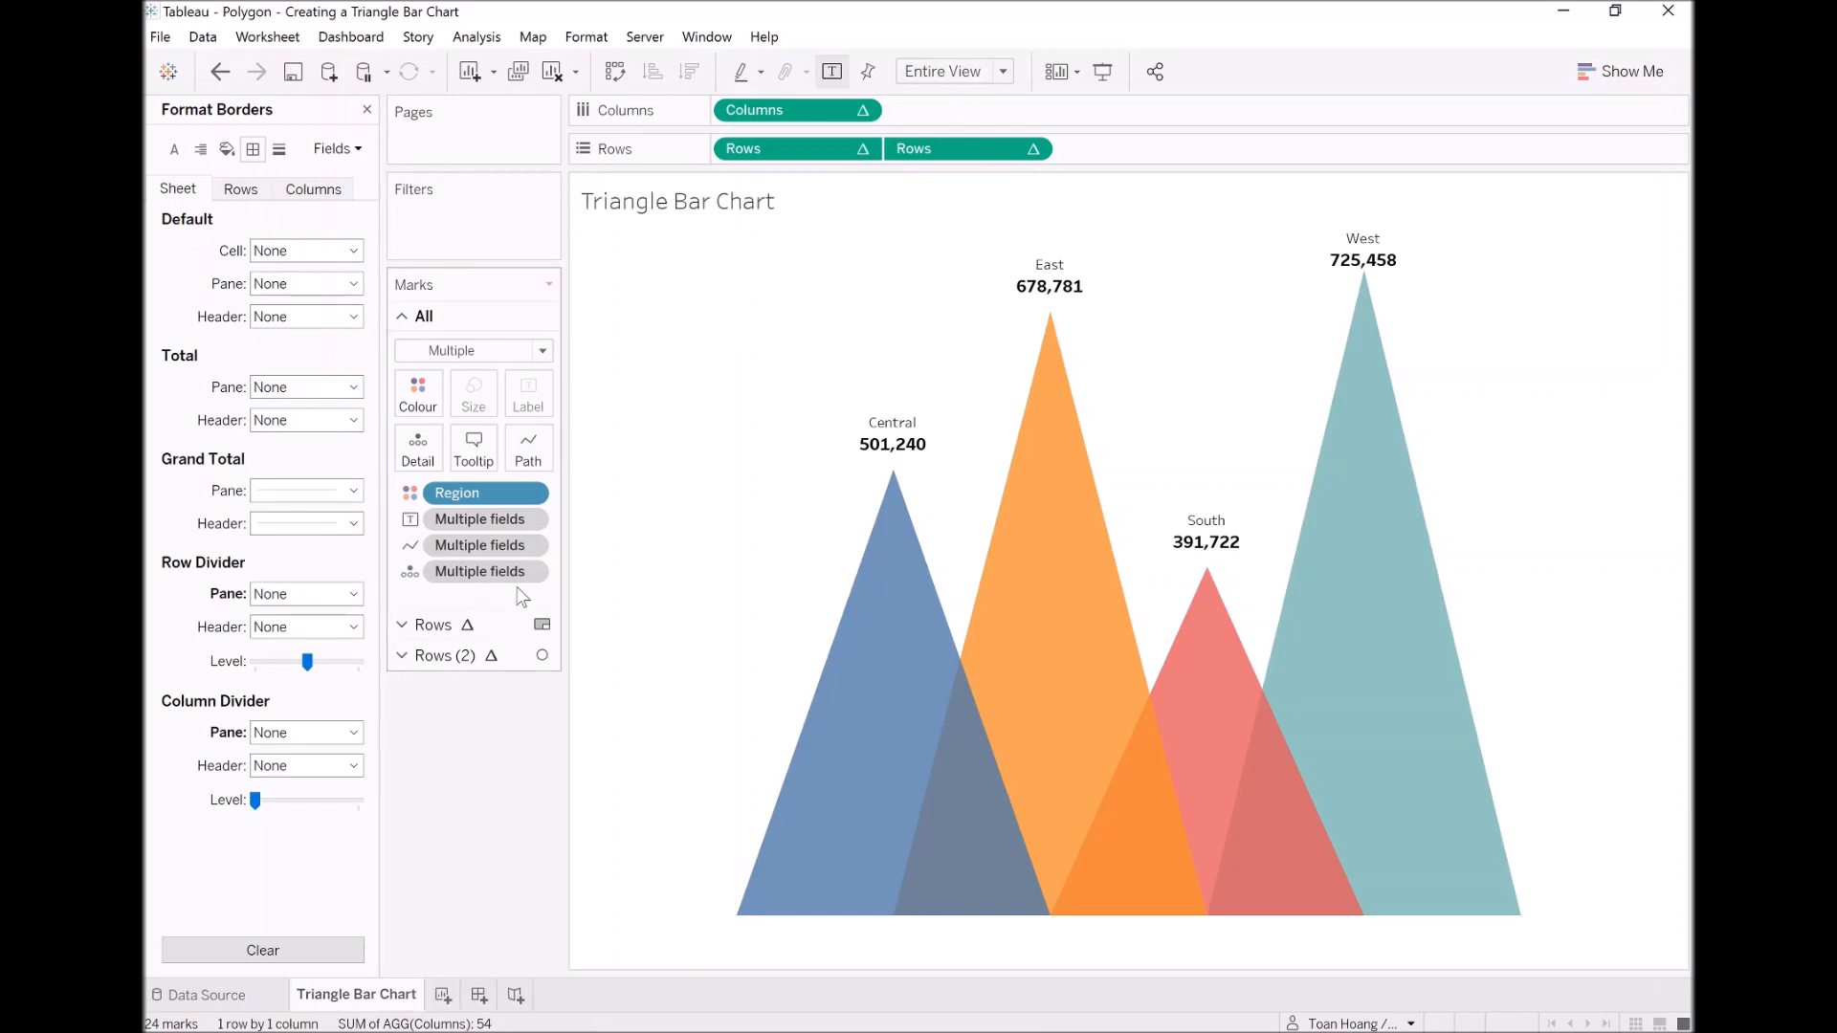
Step: Add a filter on the year of Order Date that keeps only 2020
click(367, 110)
click(244, 314)
drag(244, 314, 443, 234)
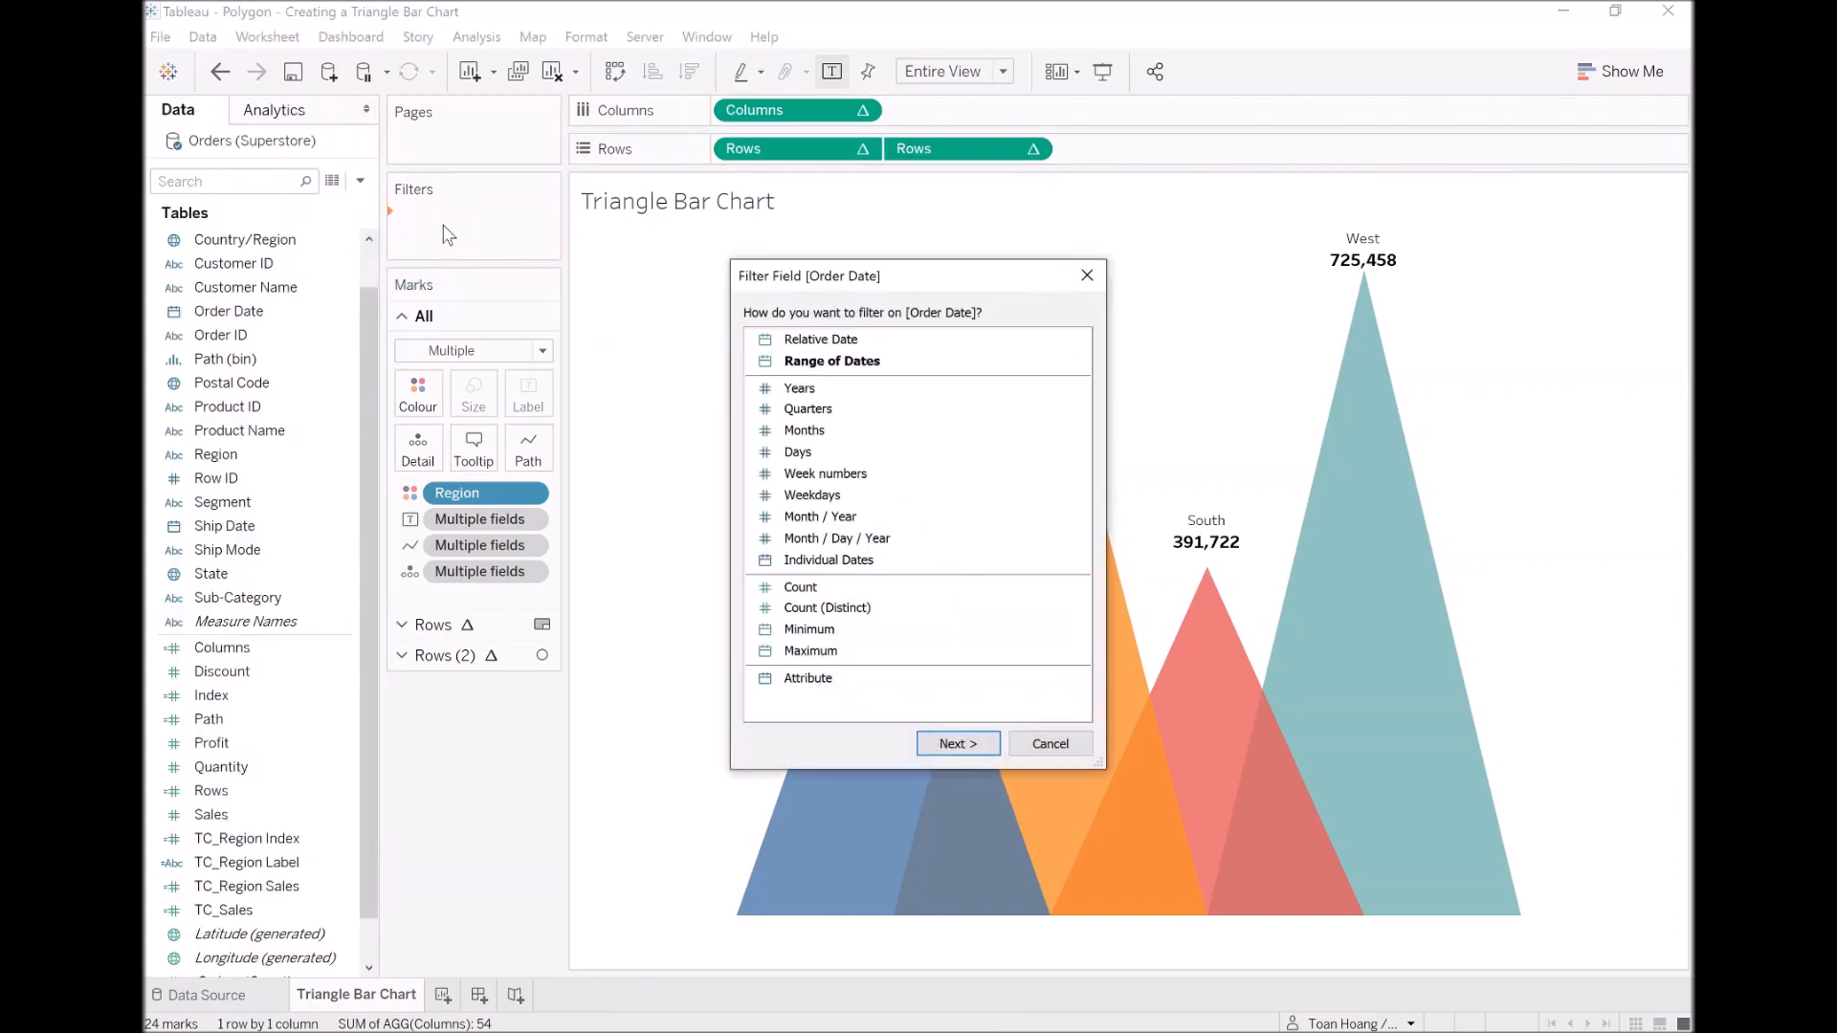
double_click(818, 392)
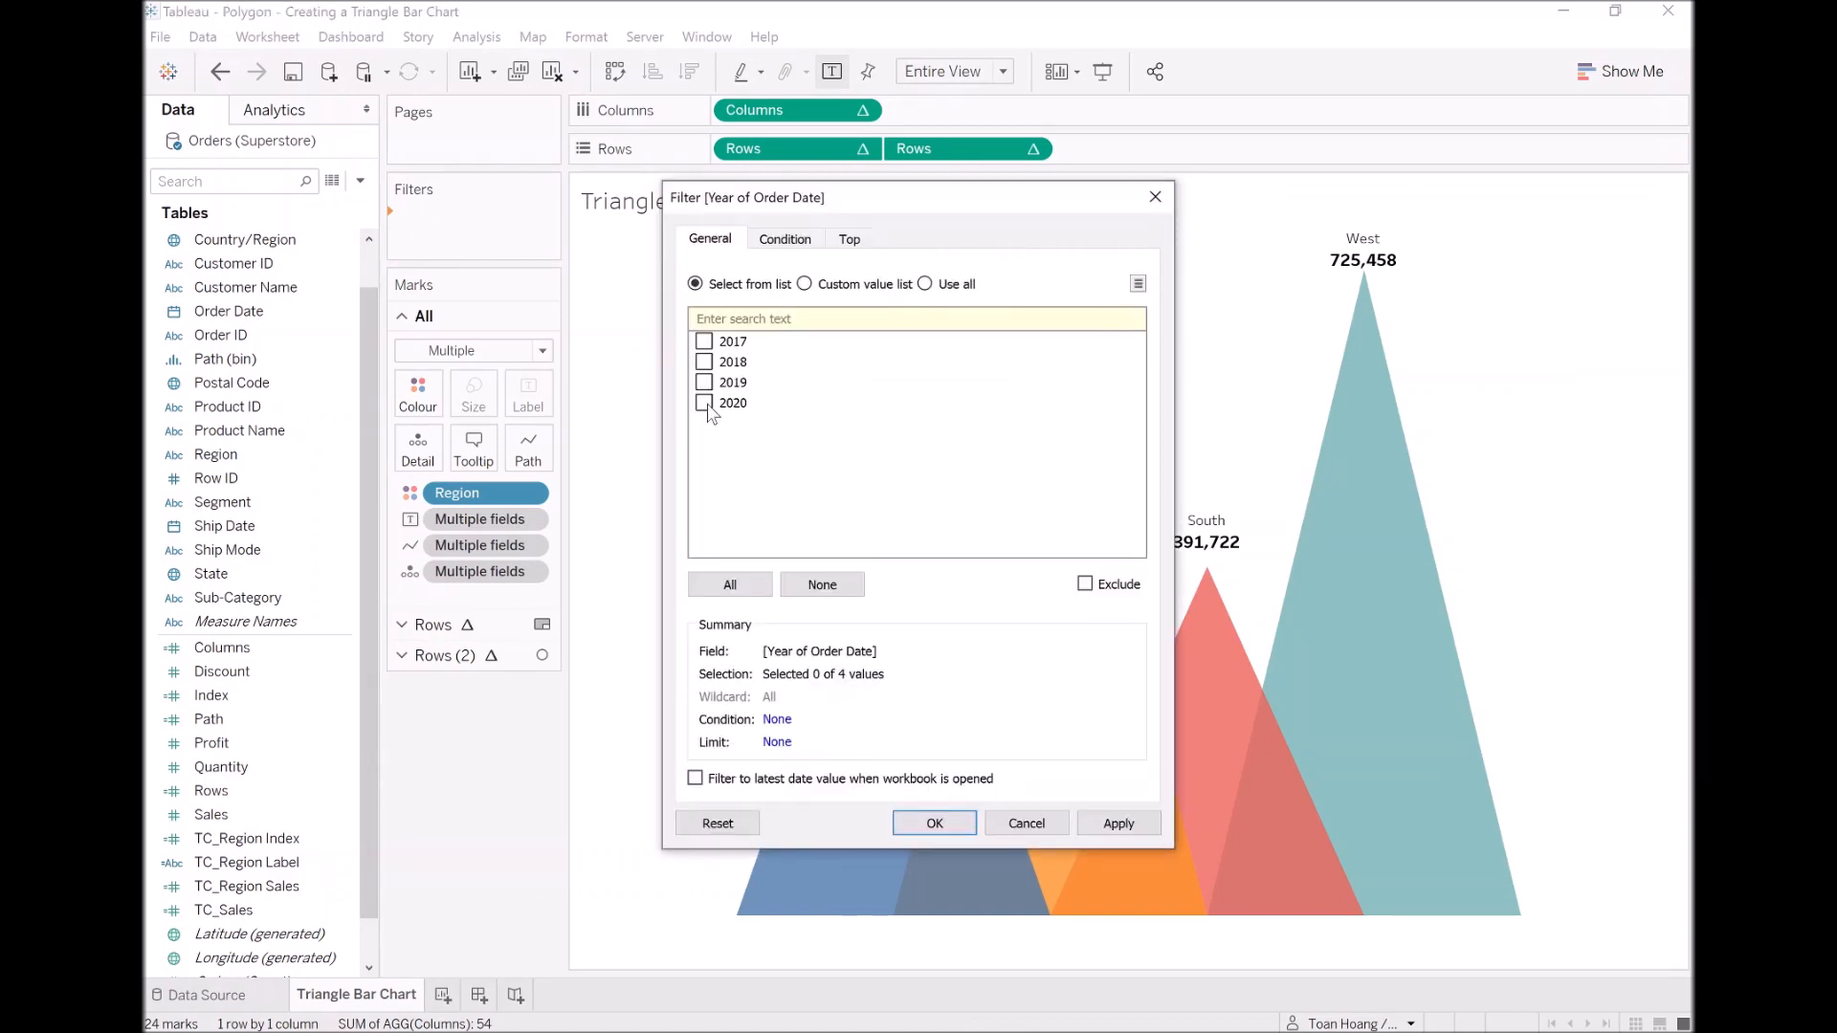
click(946, 831)
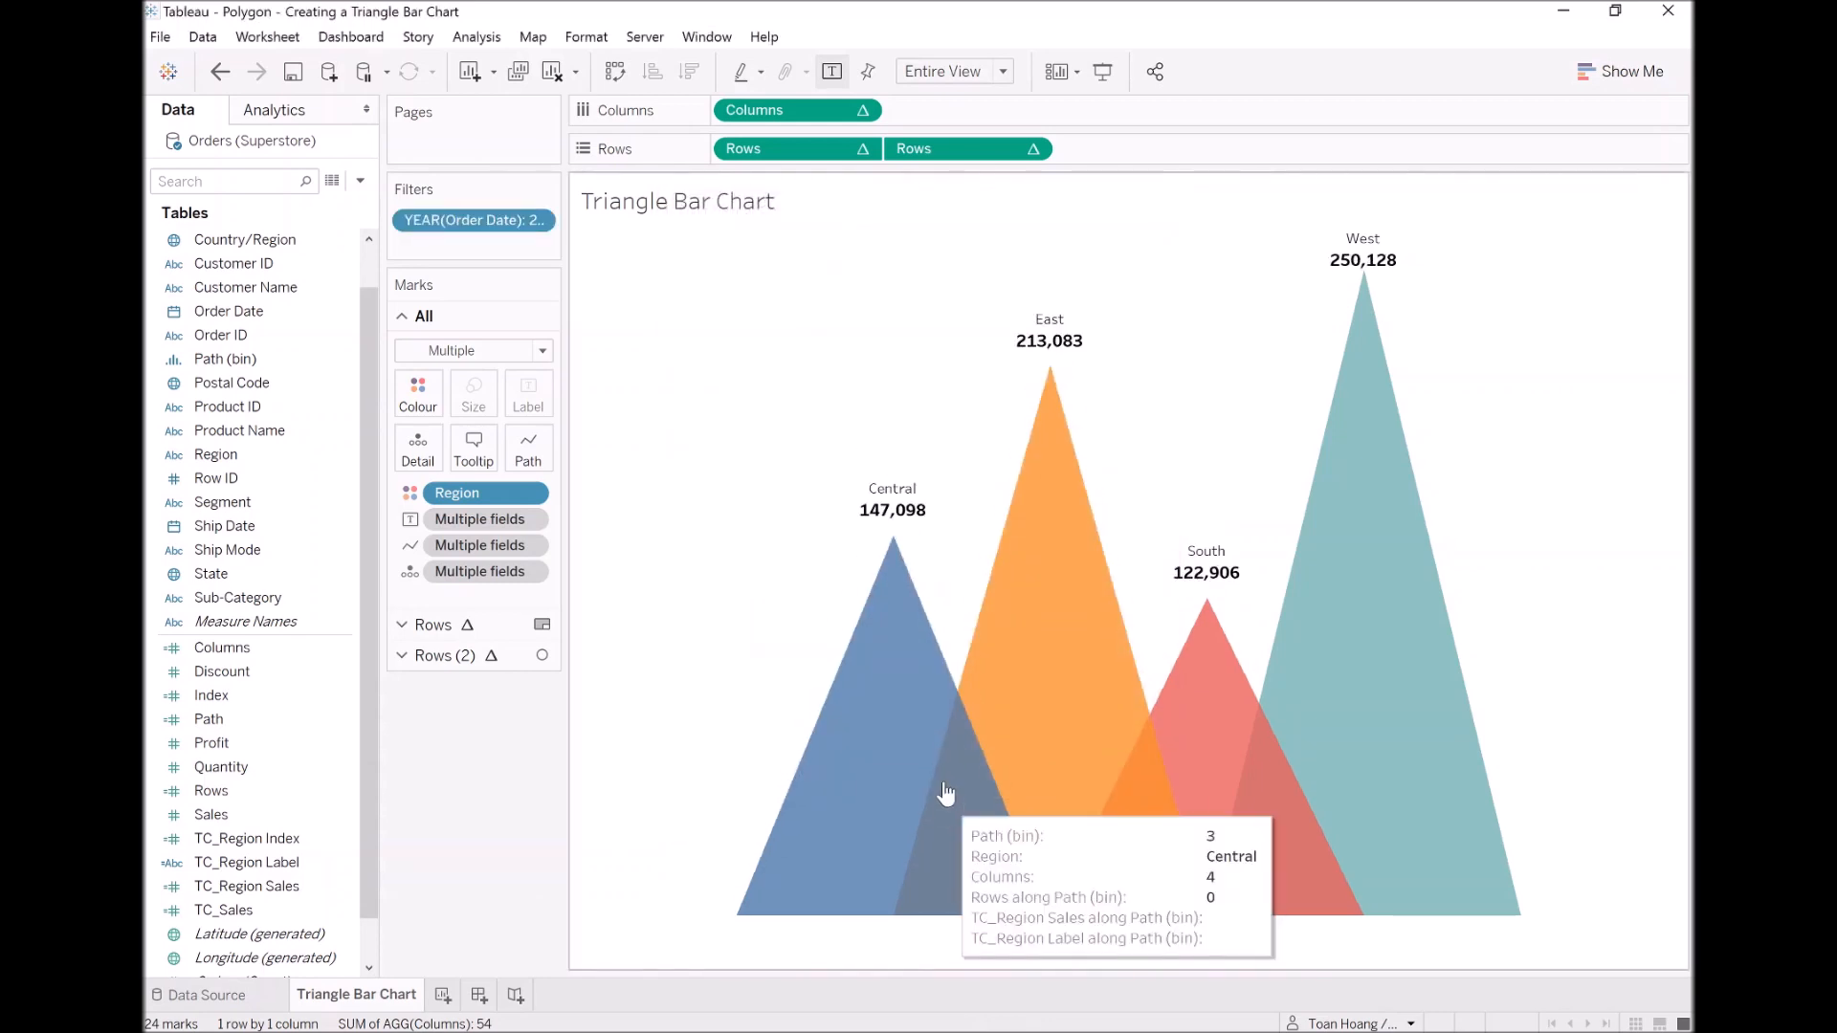
Step: Show the Order Date year filter beside the chart and set it to Single Value (list)
right_click(485, 224)
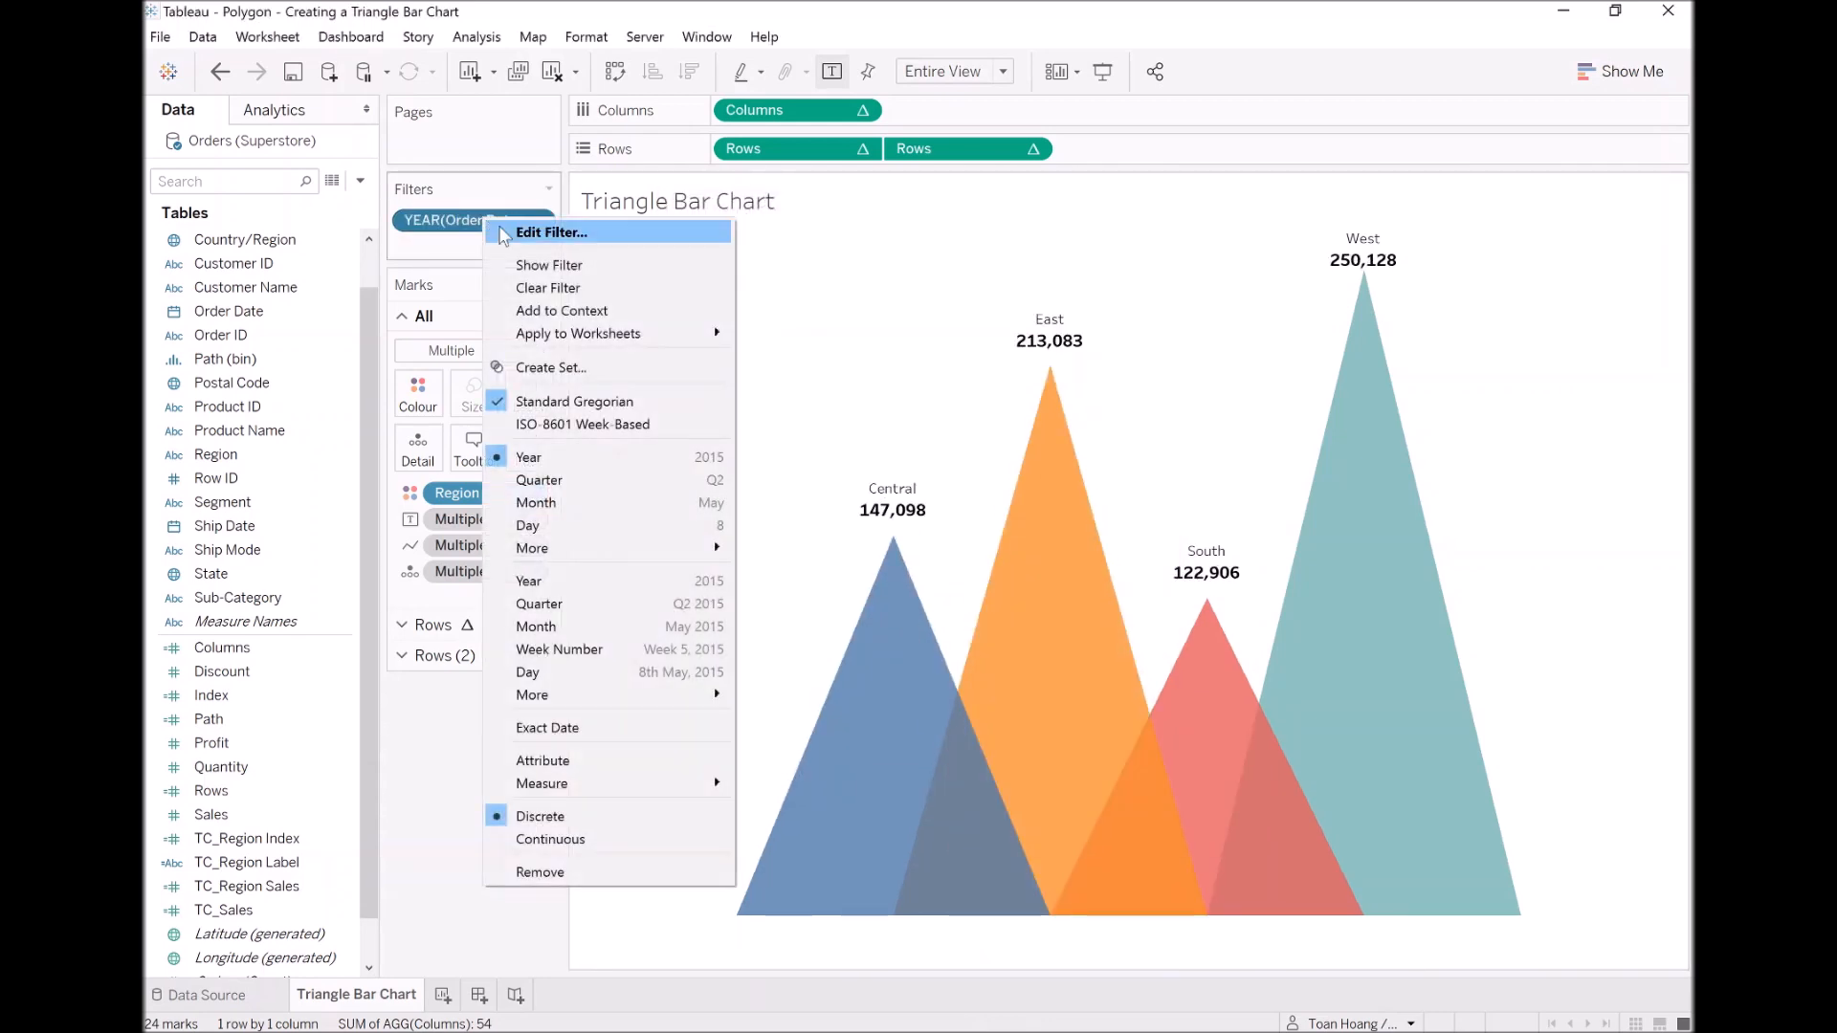
click(564, 260)
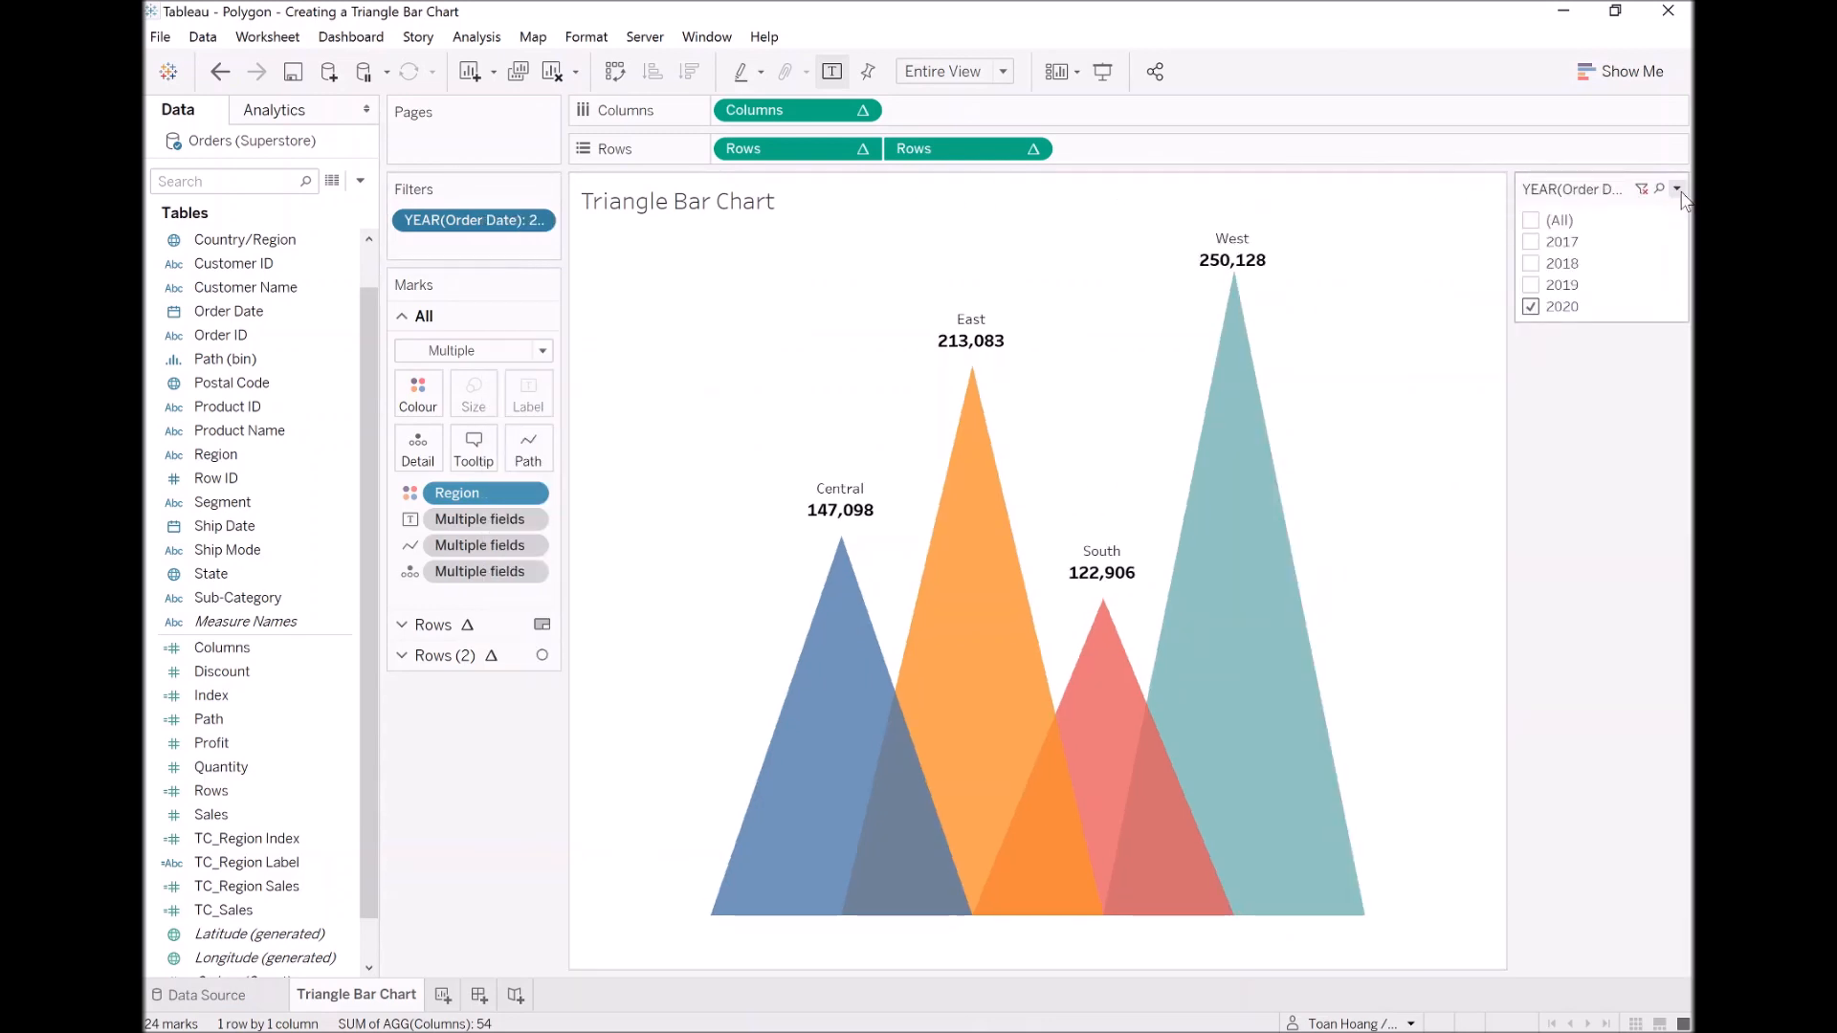
click(1678, 190)
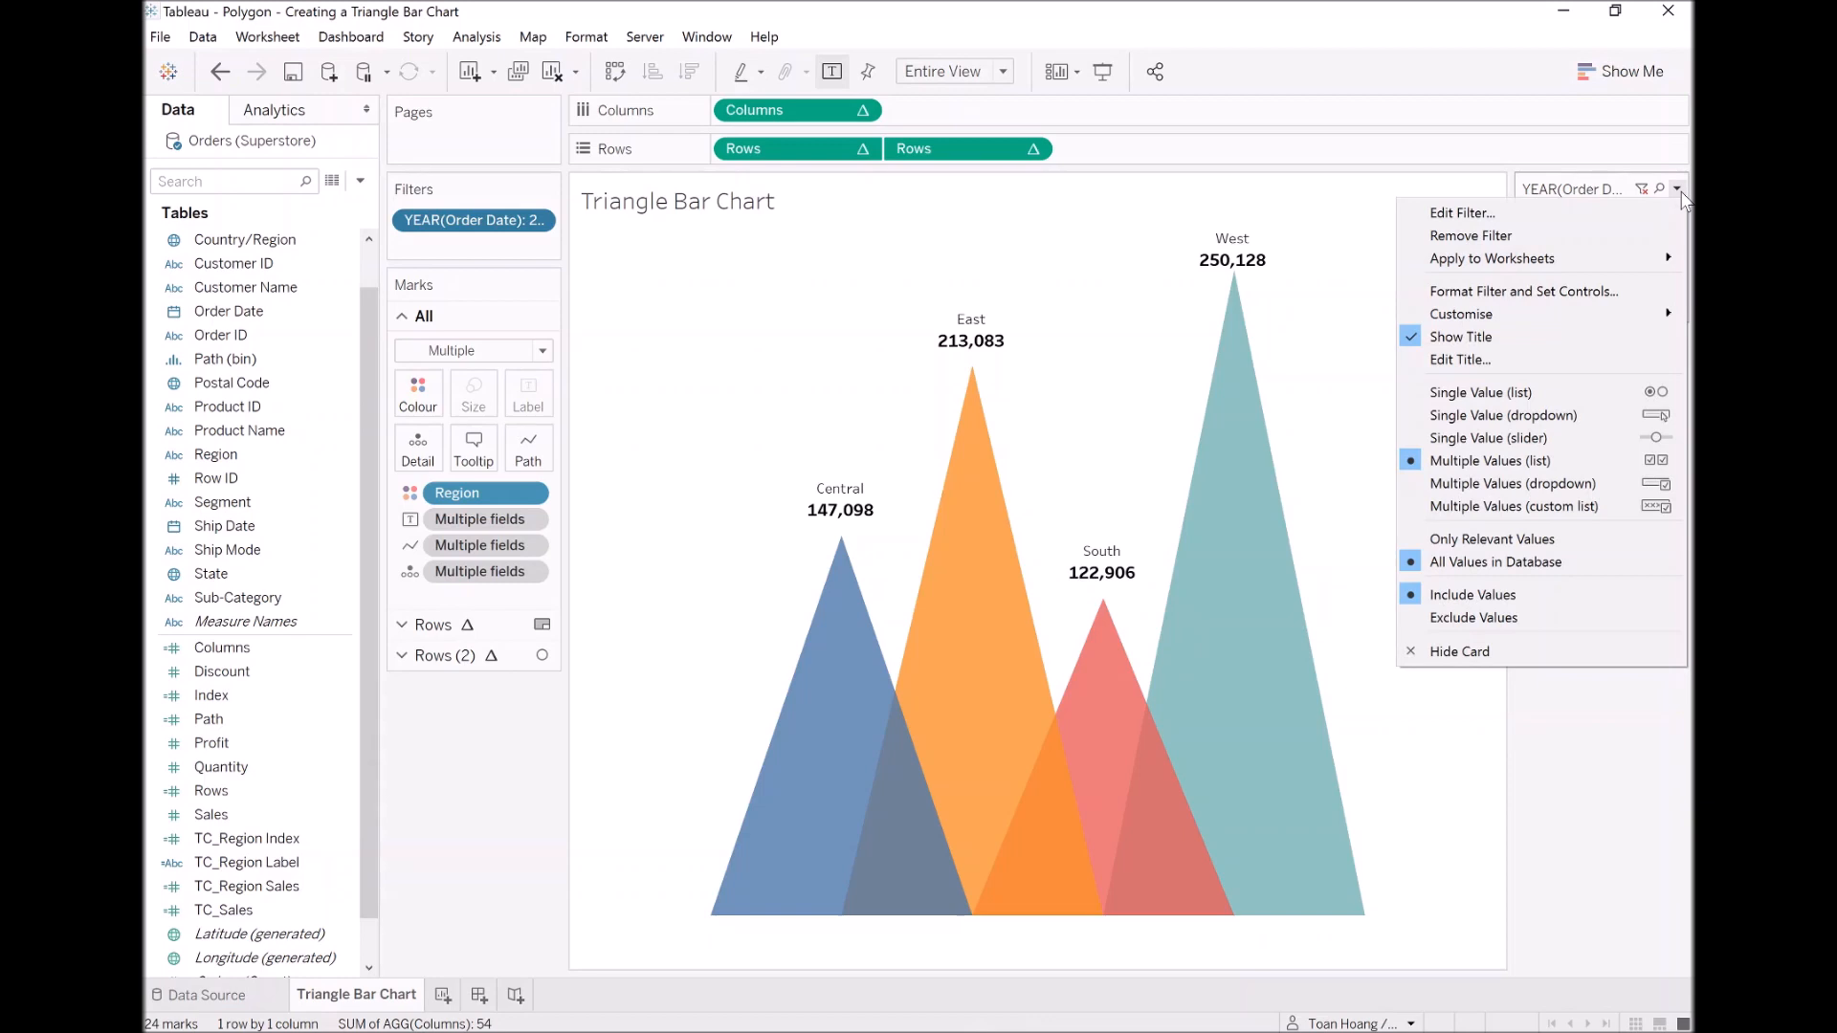
click(1563, 395)
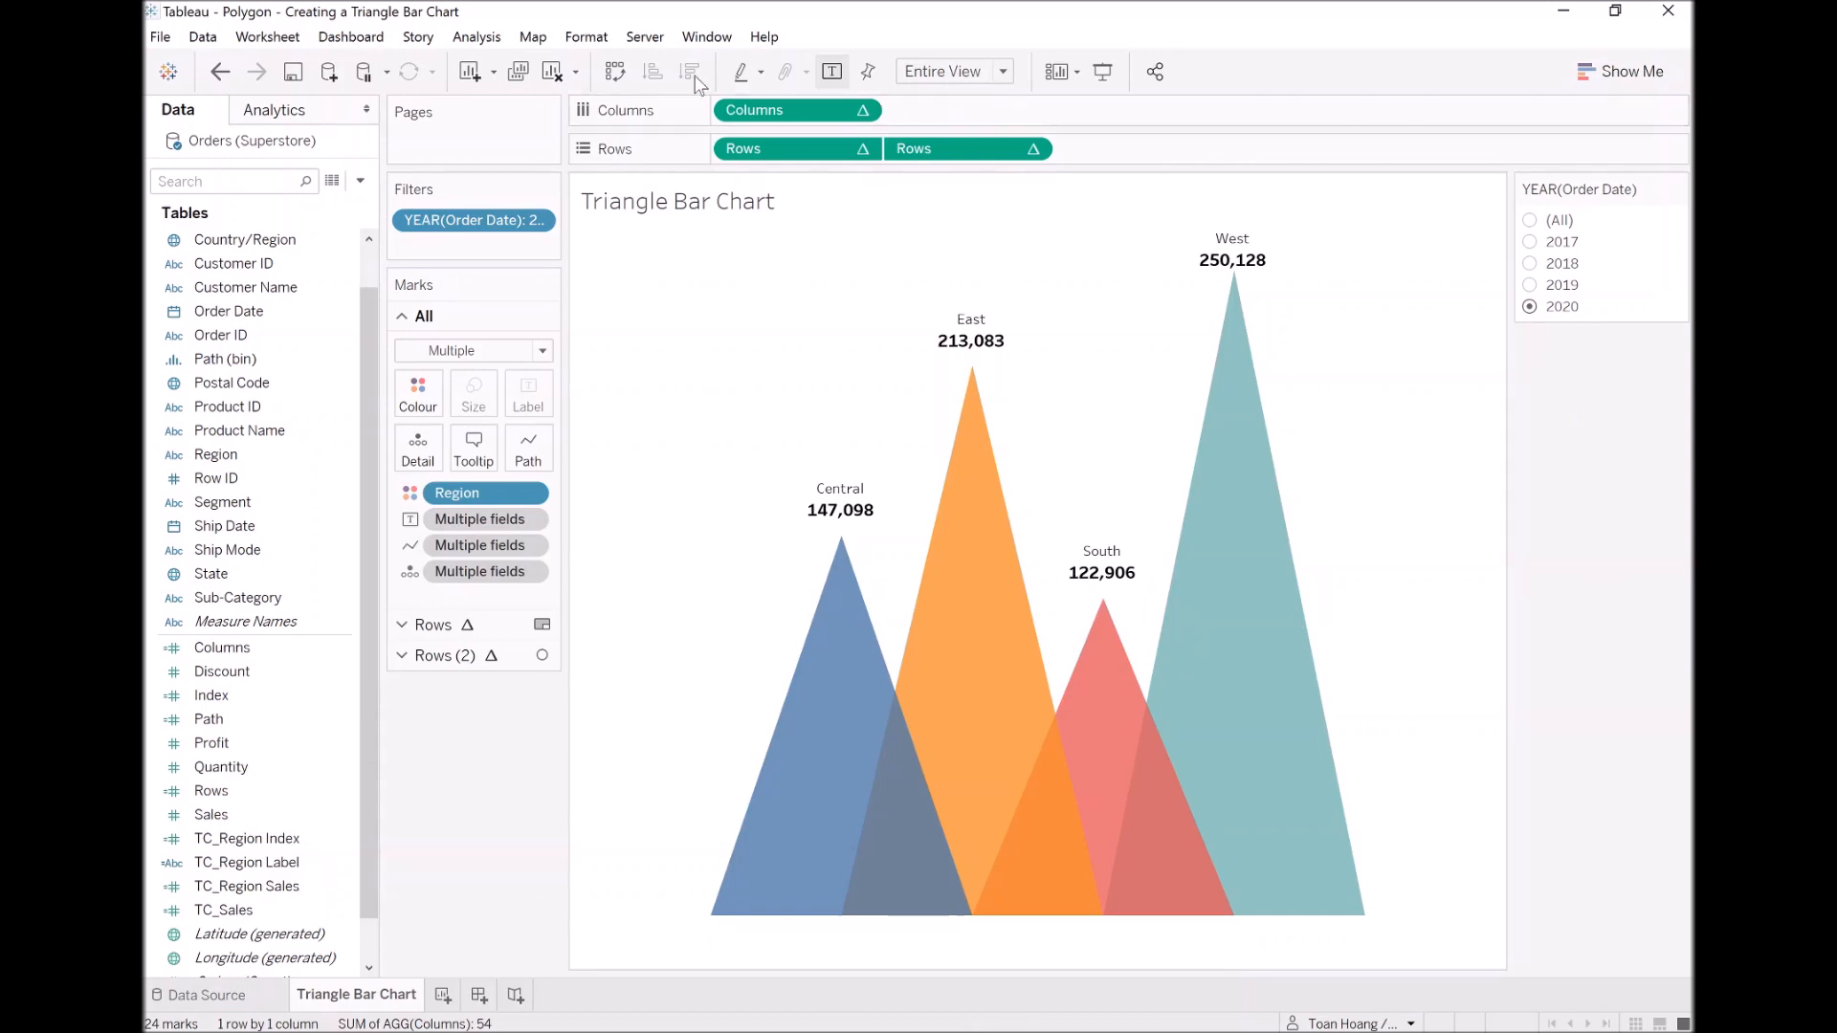
Step: Turn on animations as the workbook default
click(587, 37)
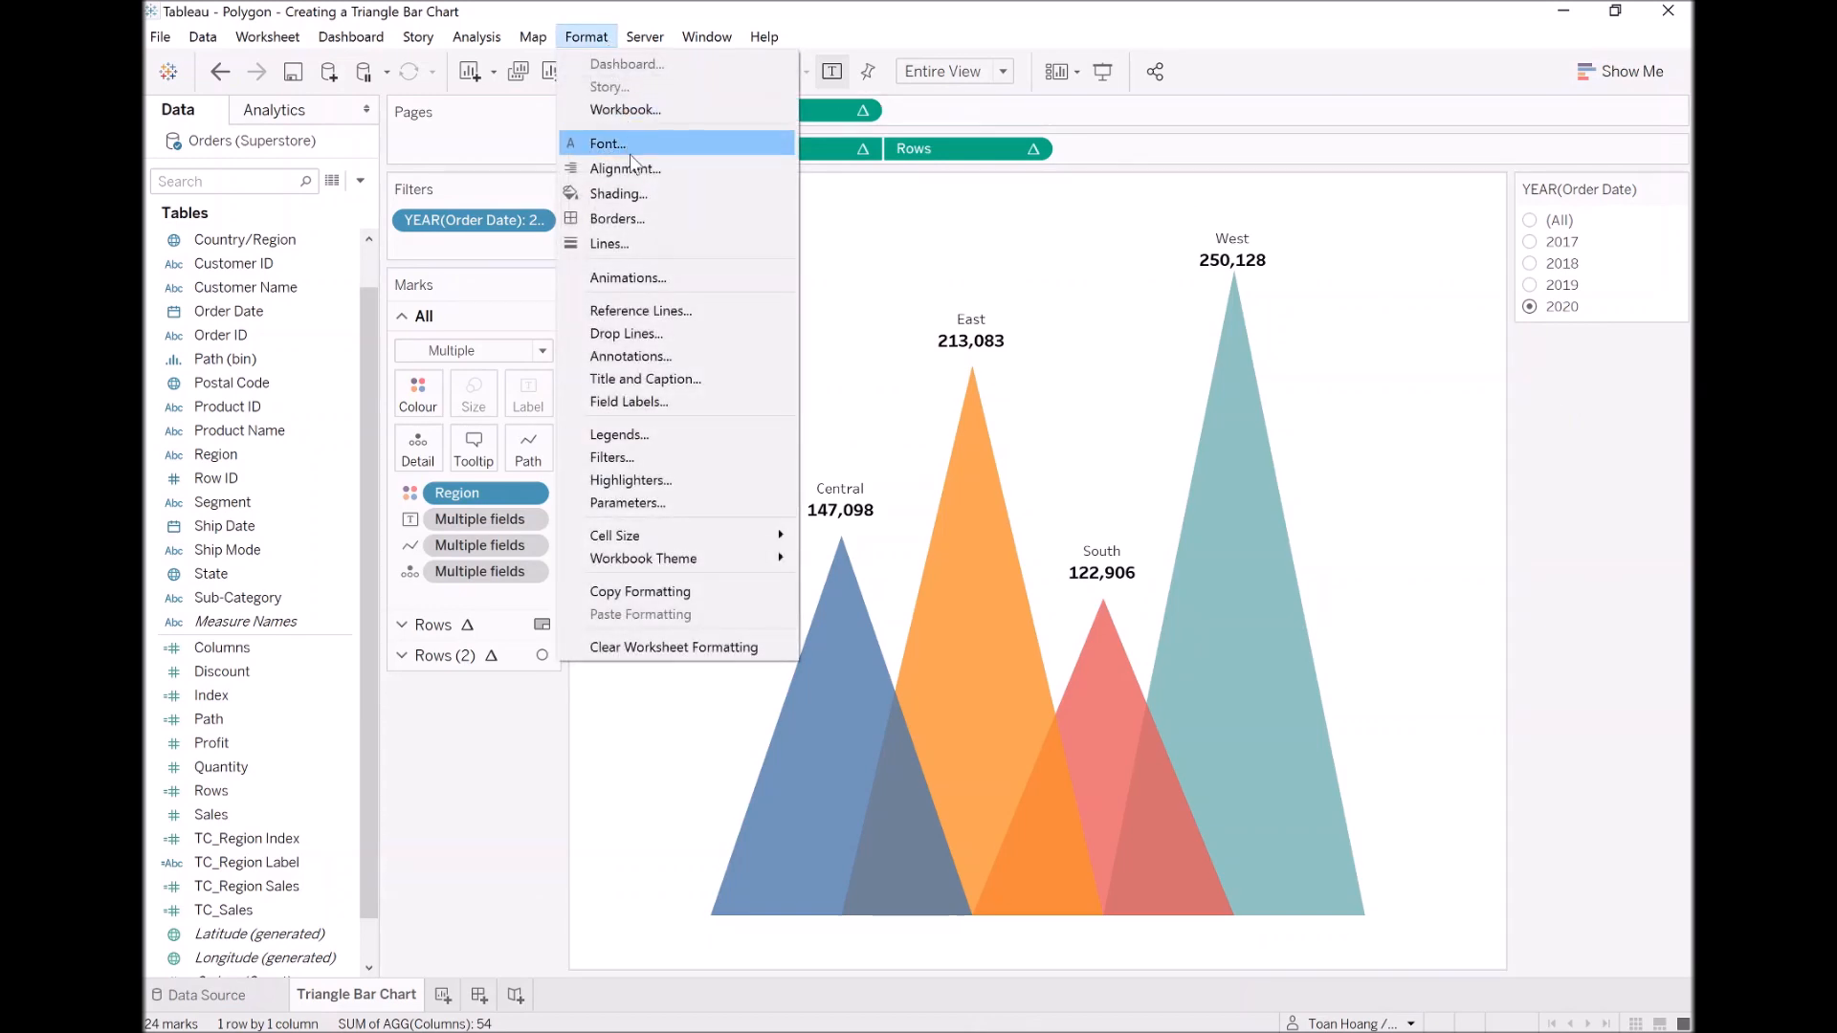
click(660, 281)
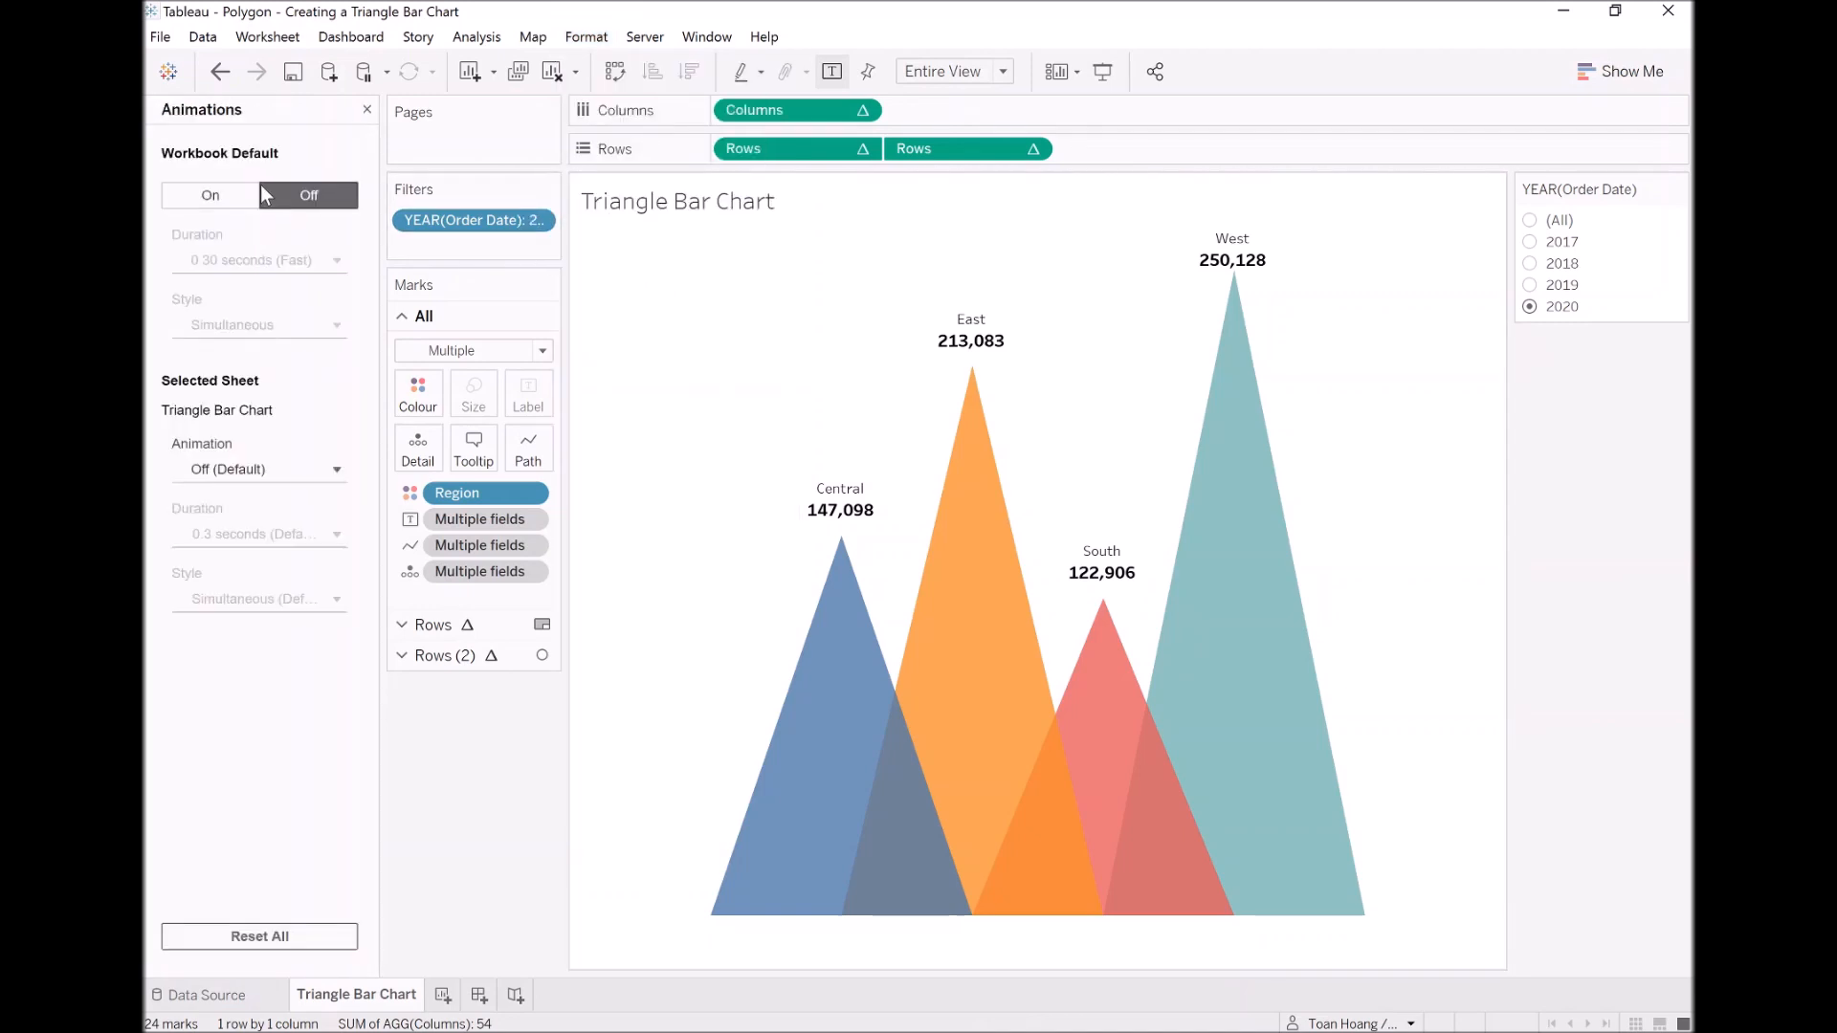
click(212, 194)
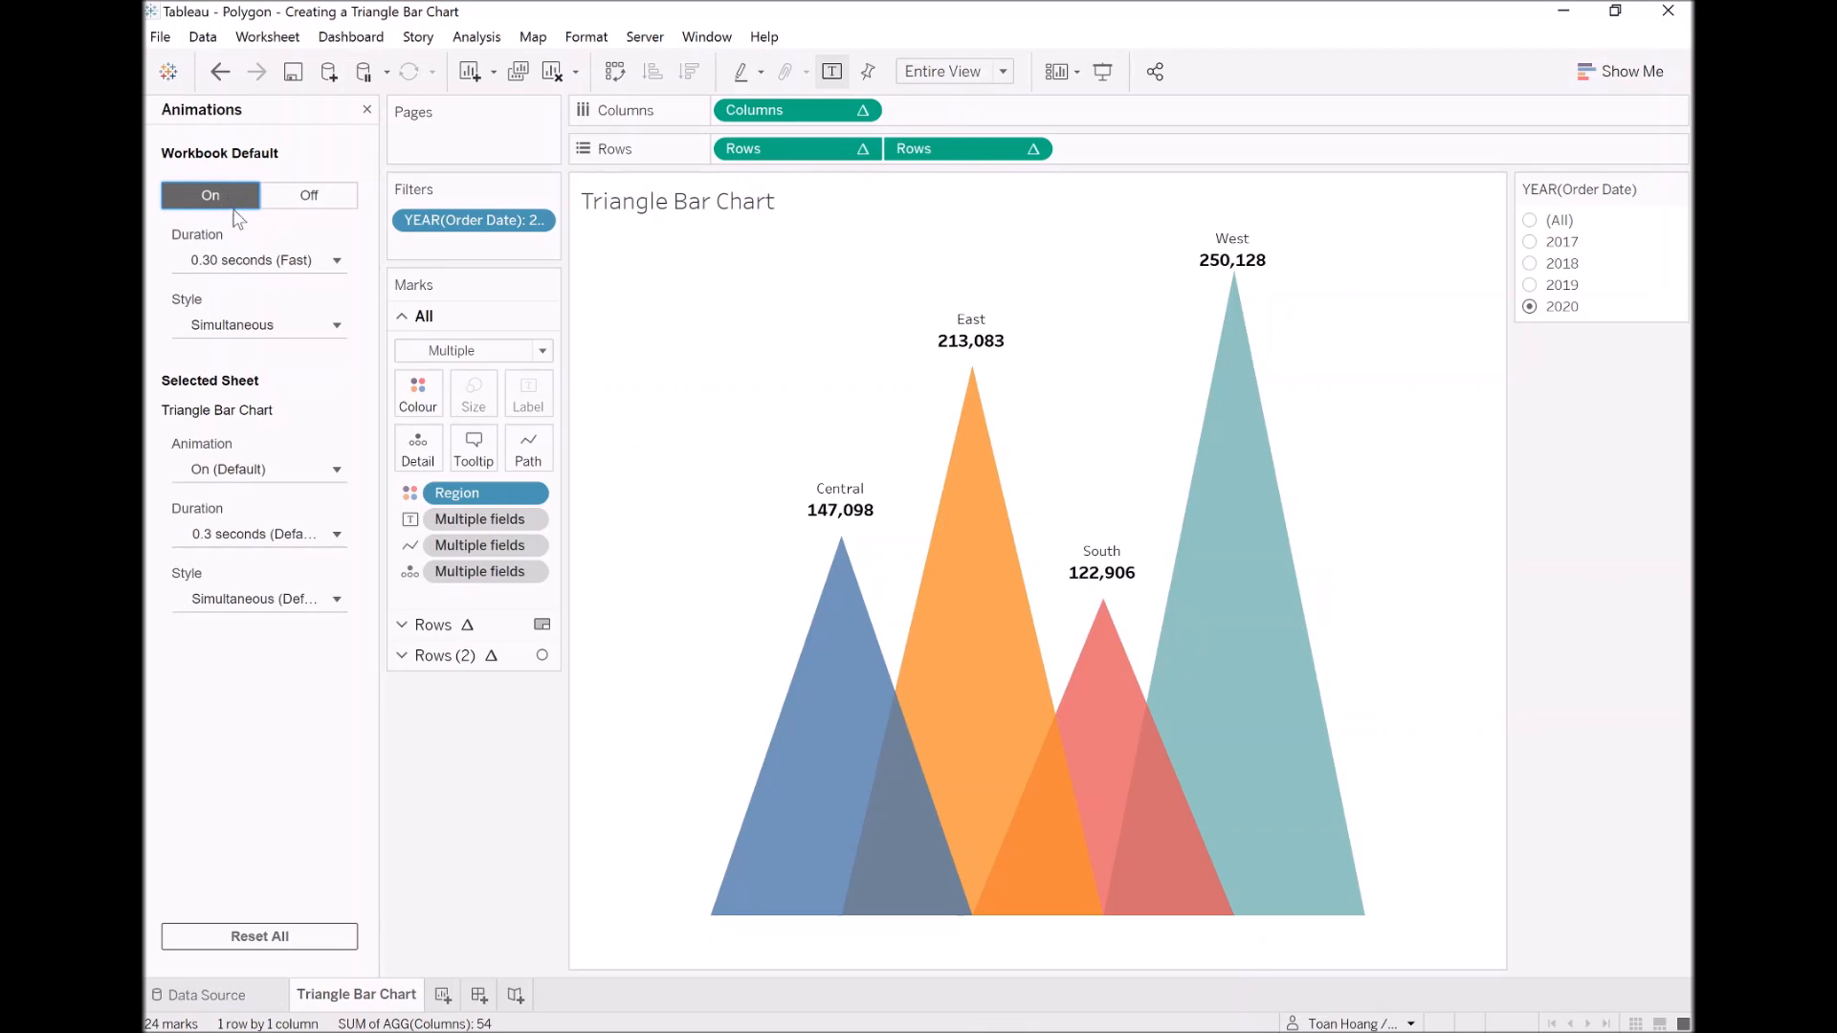
Step: Preview the animated chart by switching the Order Date year filter to 2019, 2018 and 2017 in turn
click(1531, 285)
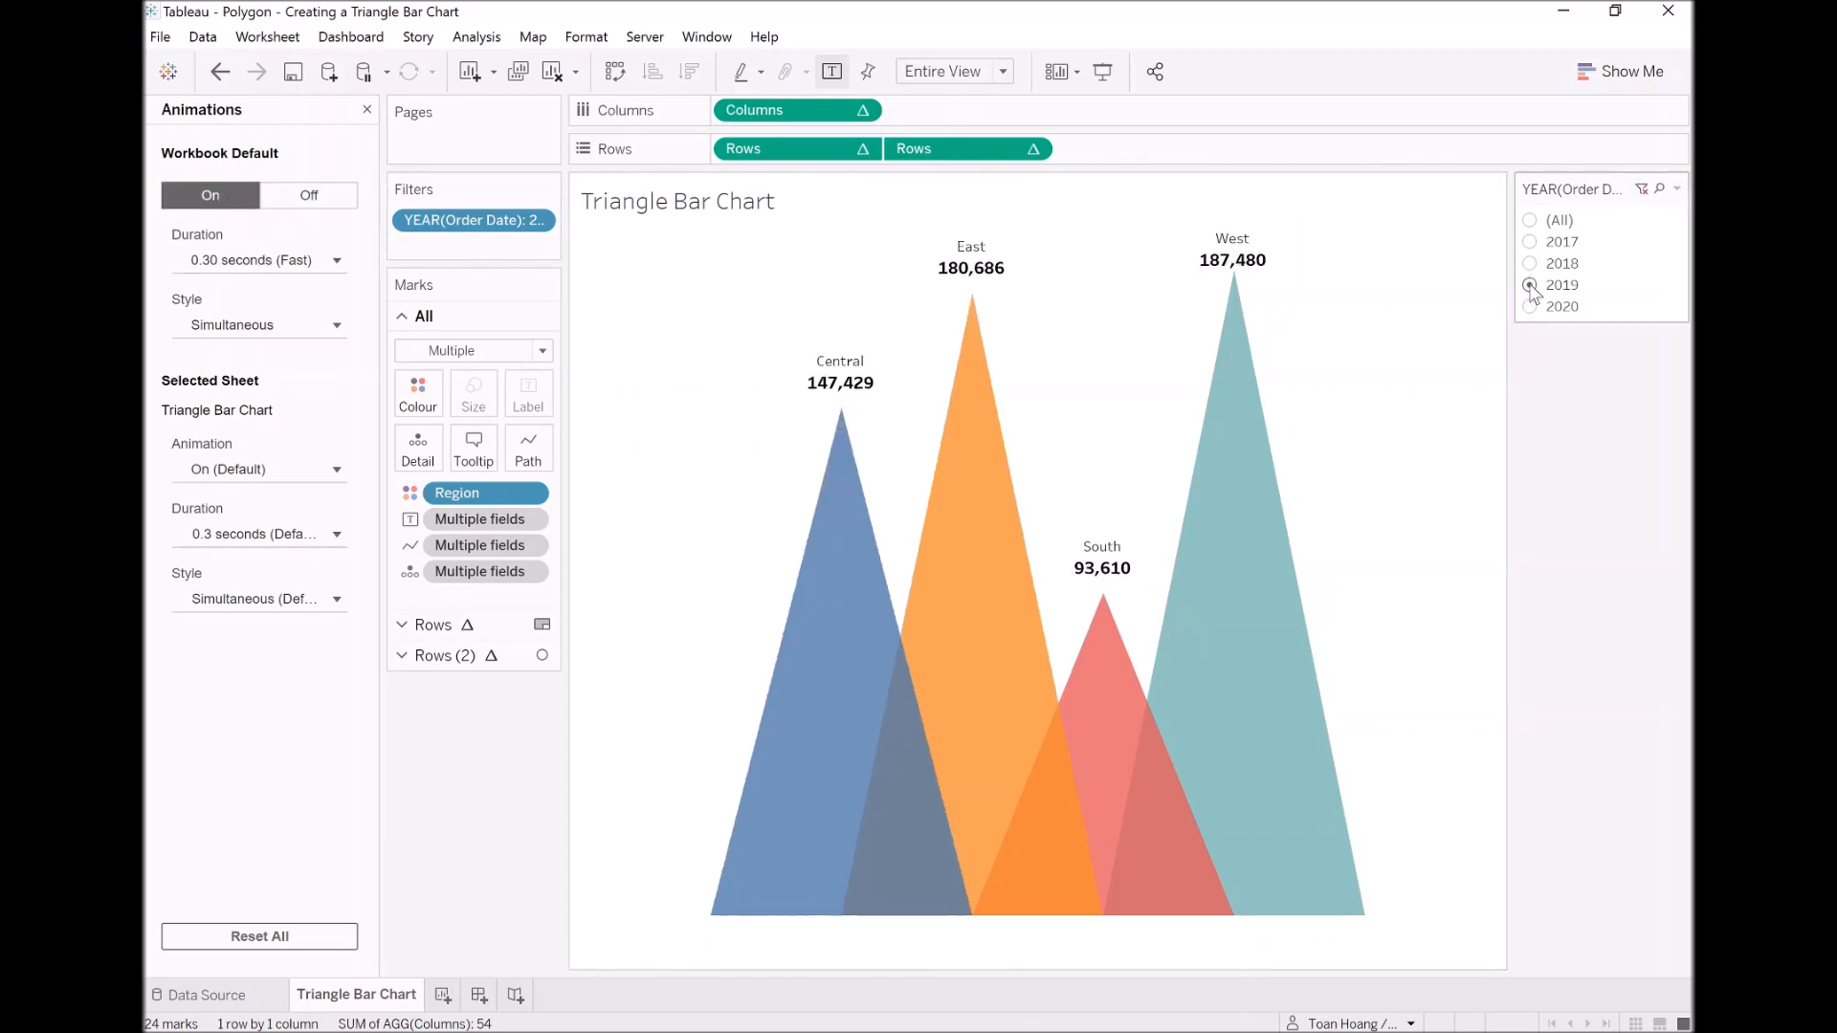
click(1531, 265)
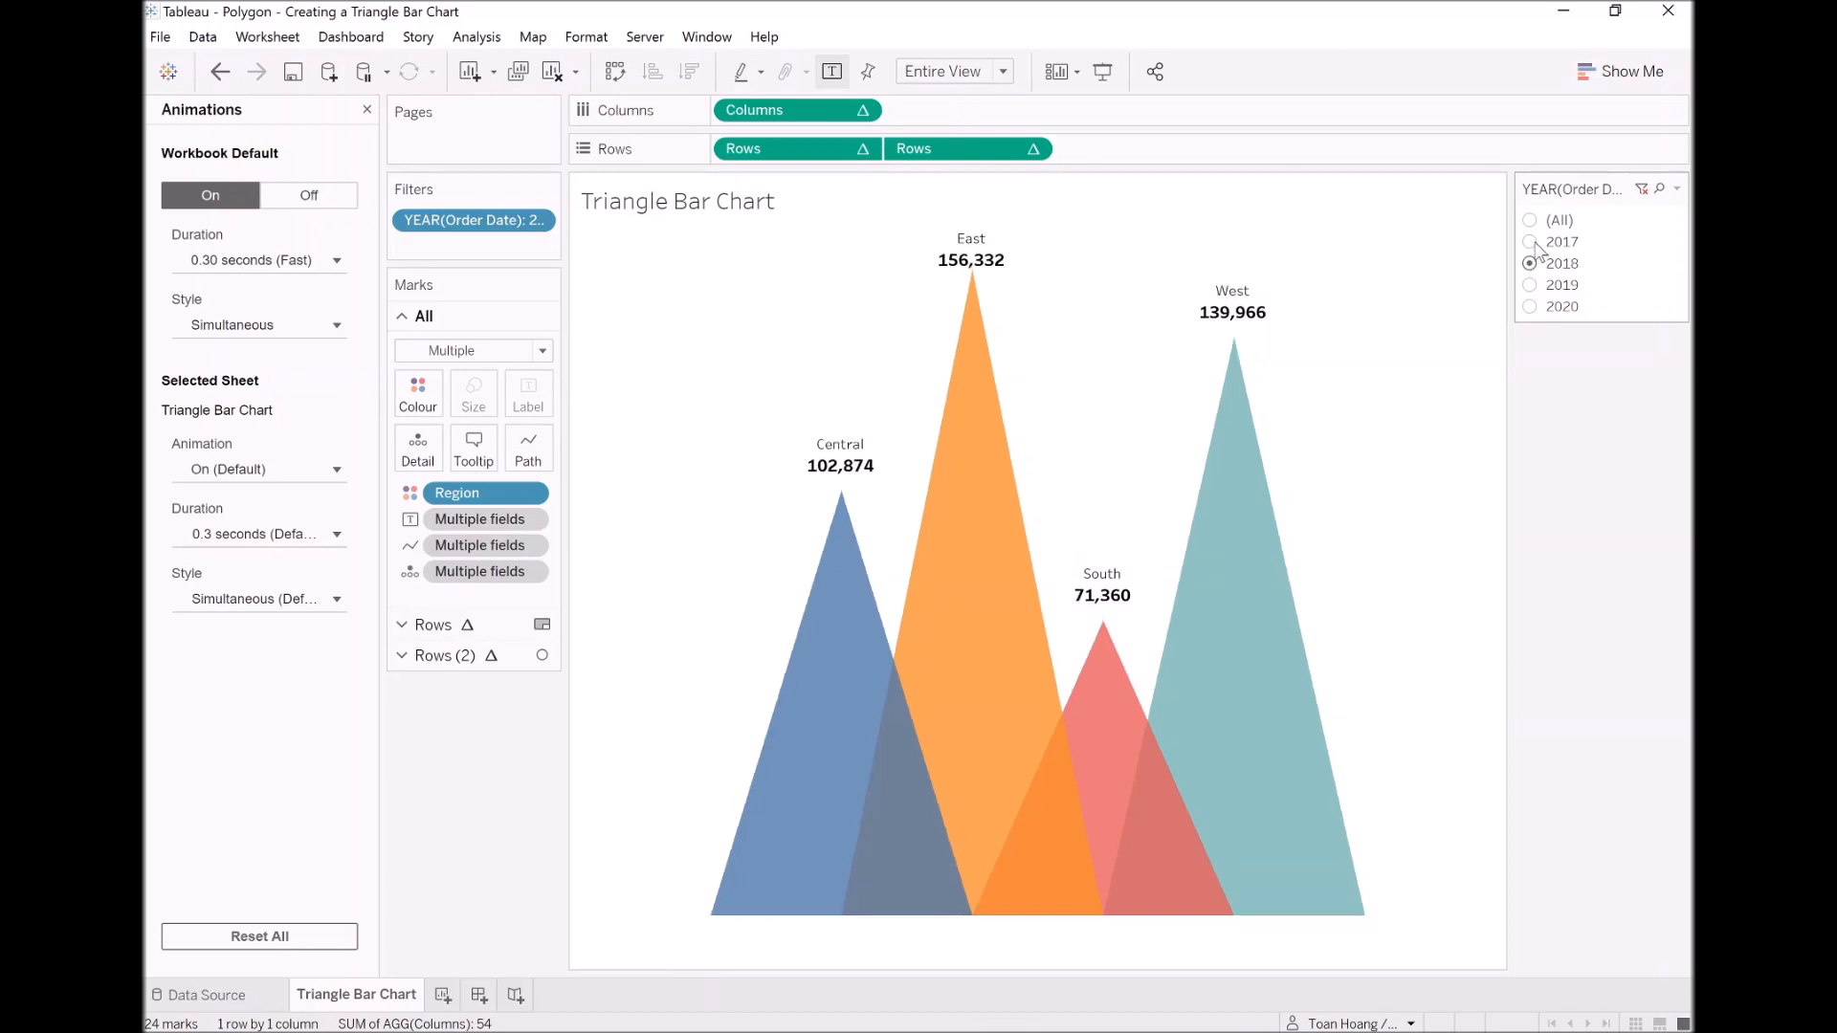
click(1531, 242)
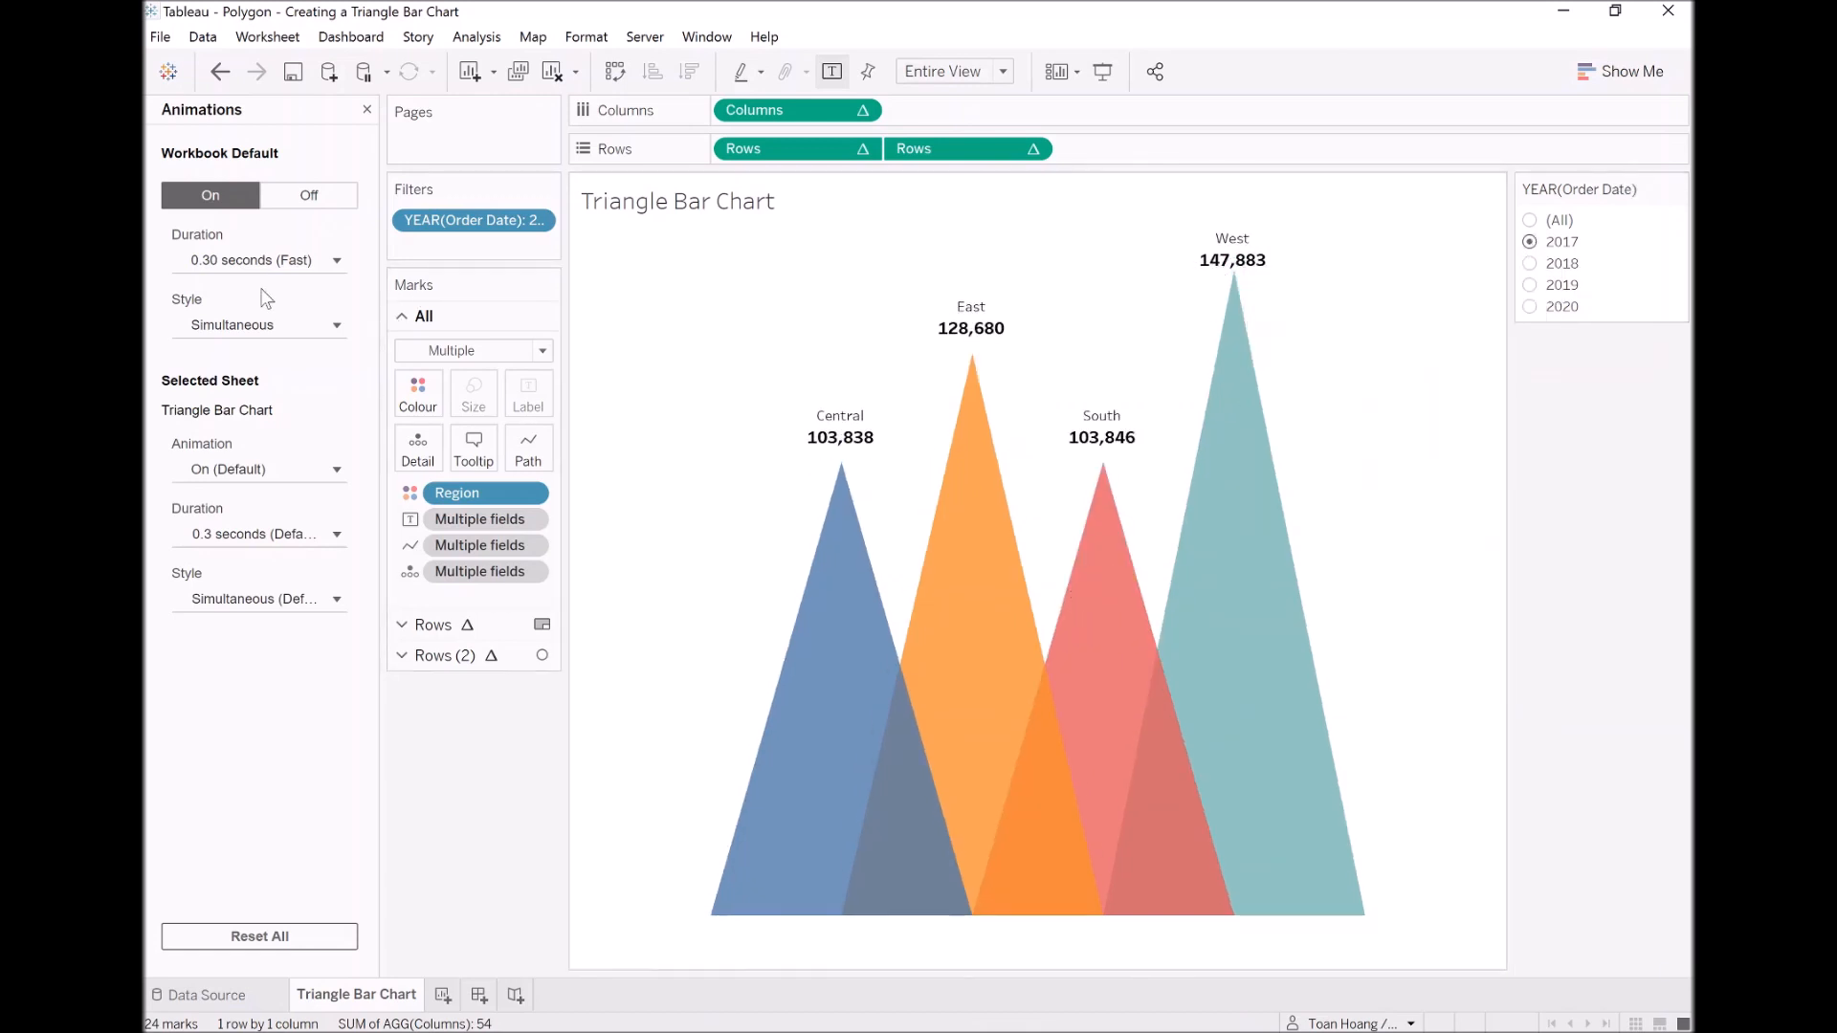
Step: Set the workbook's default animation duration to 1.00 seconds (Slow) and preview it by switching the year filter through 2018, 2019 and 2020
click(253, 261)
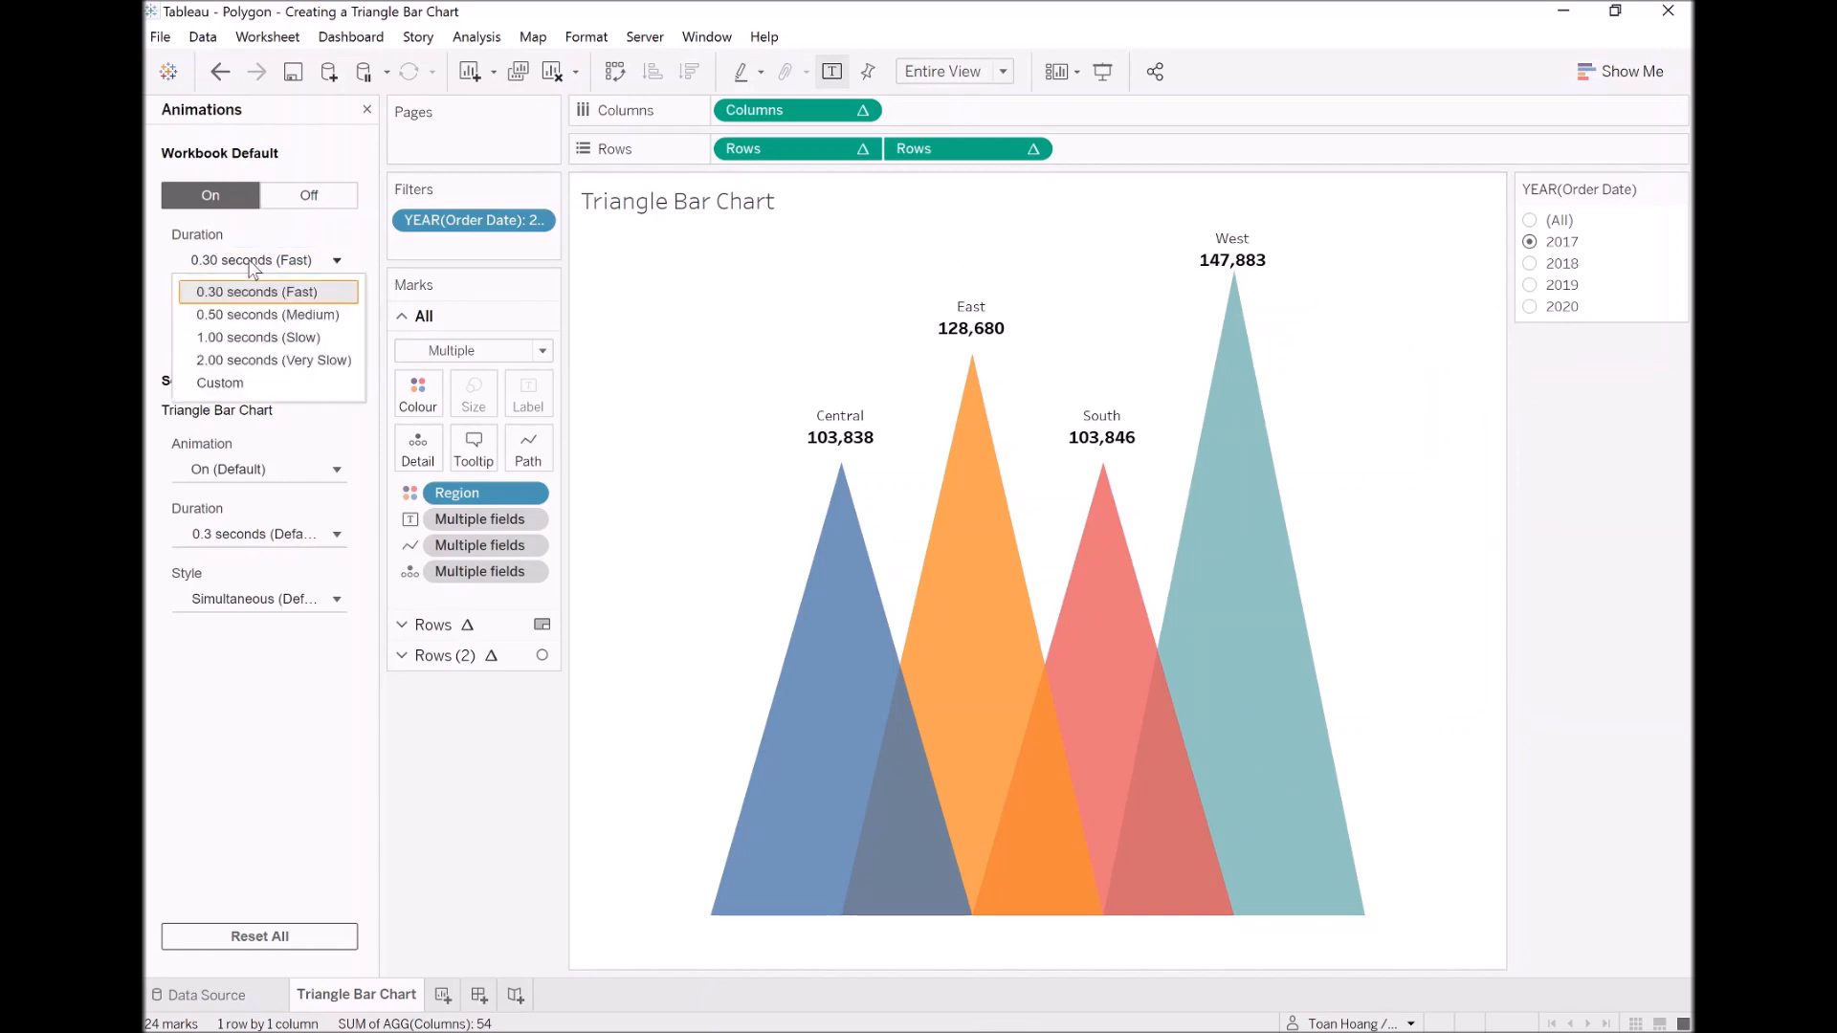
click(259, 337)
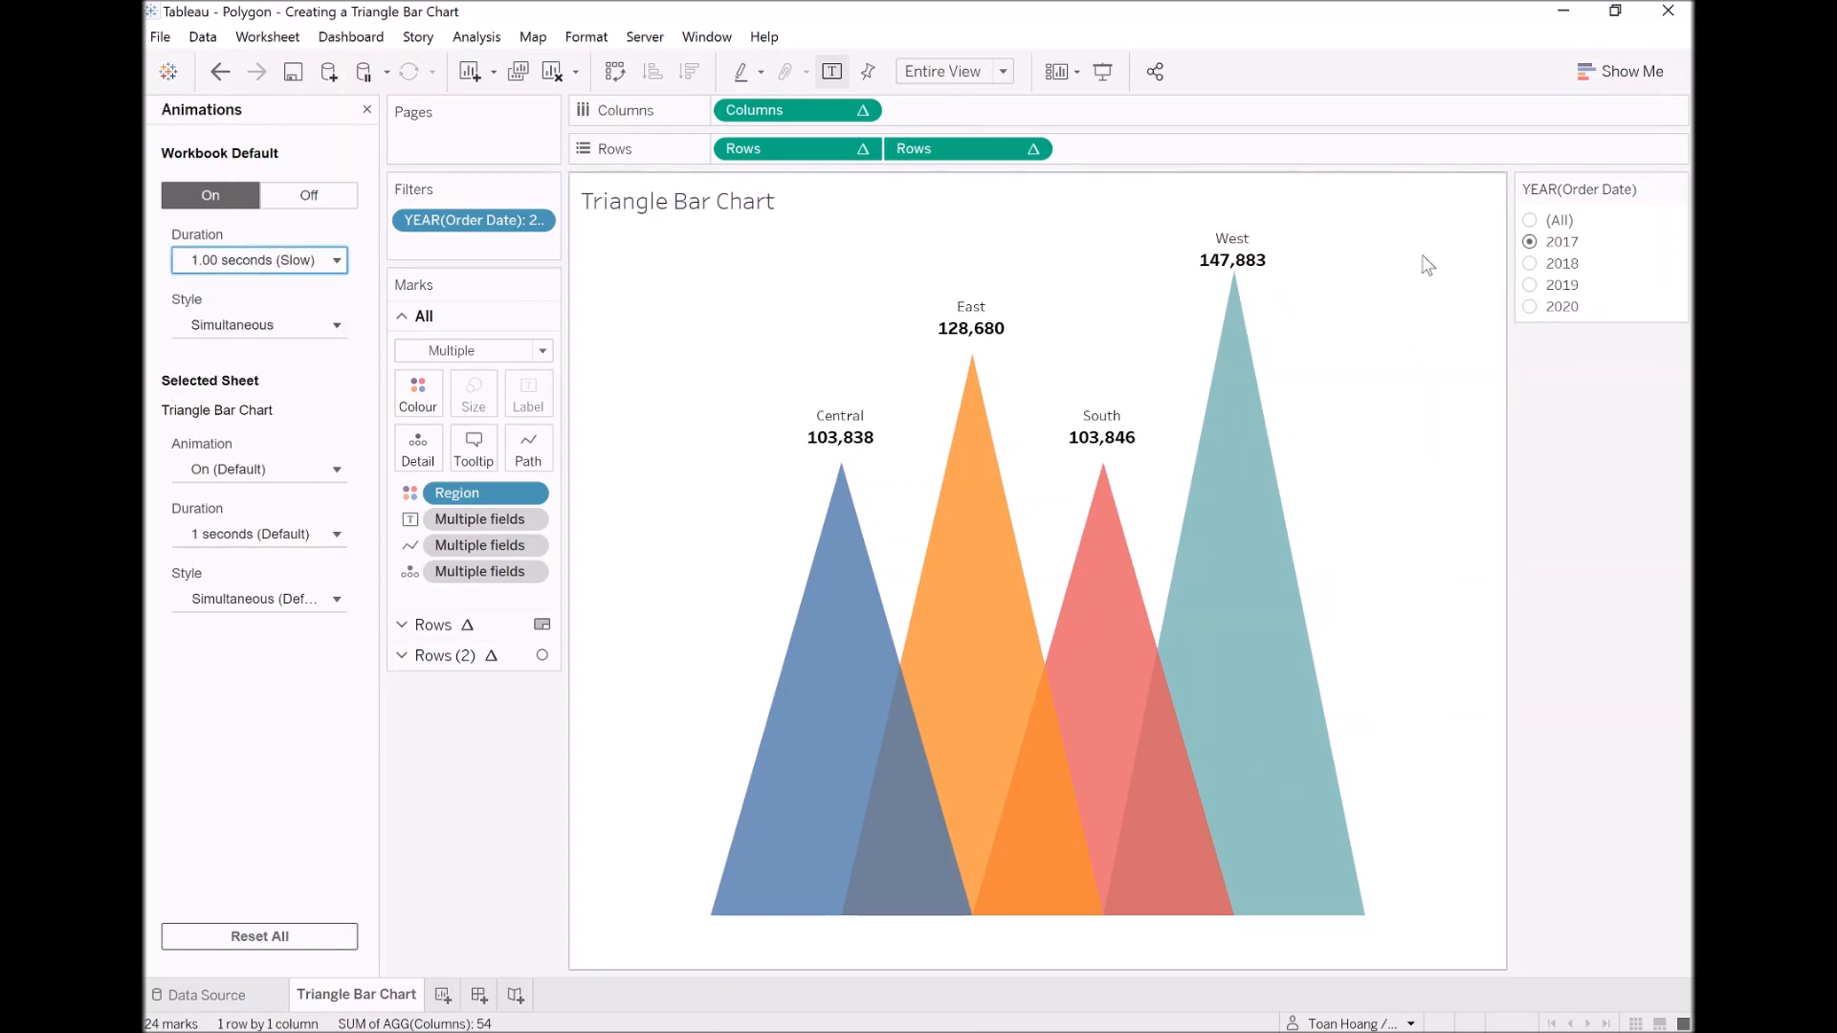
click(1531, 264)
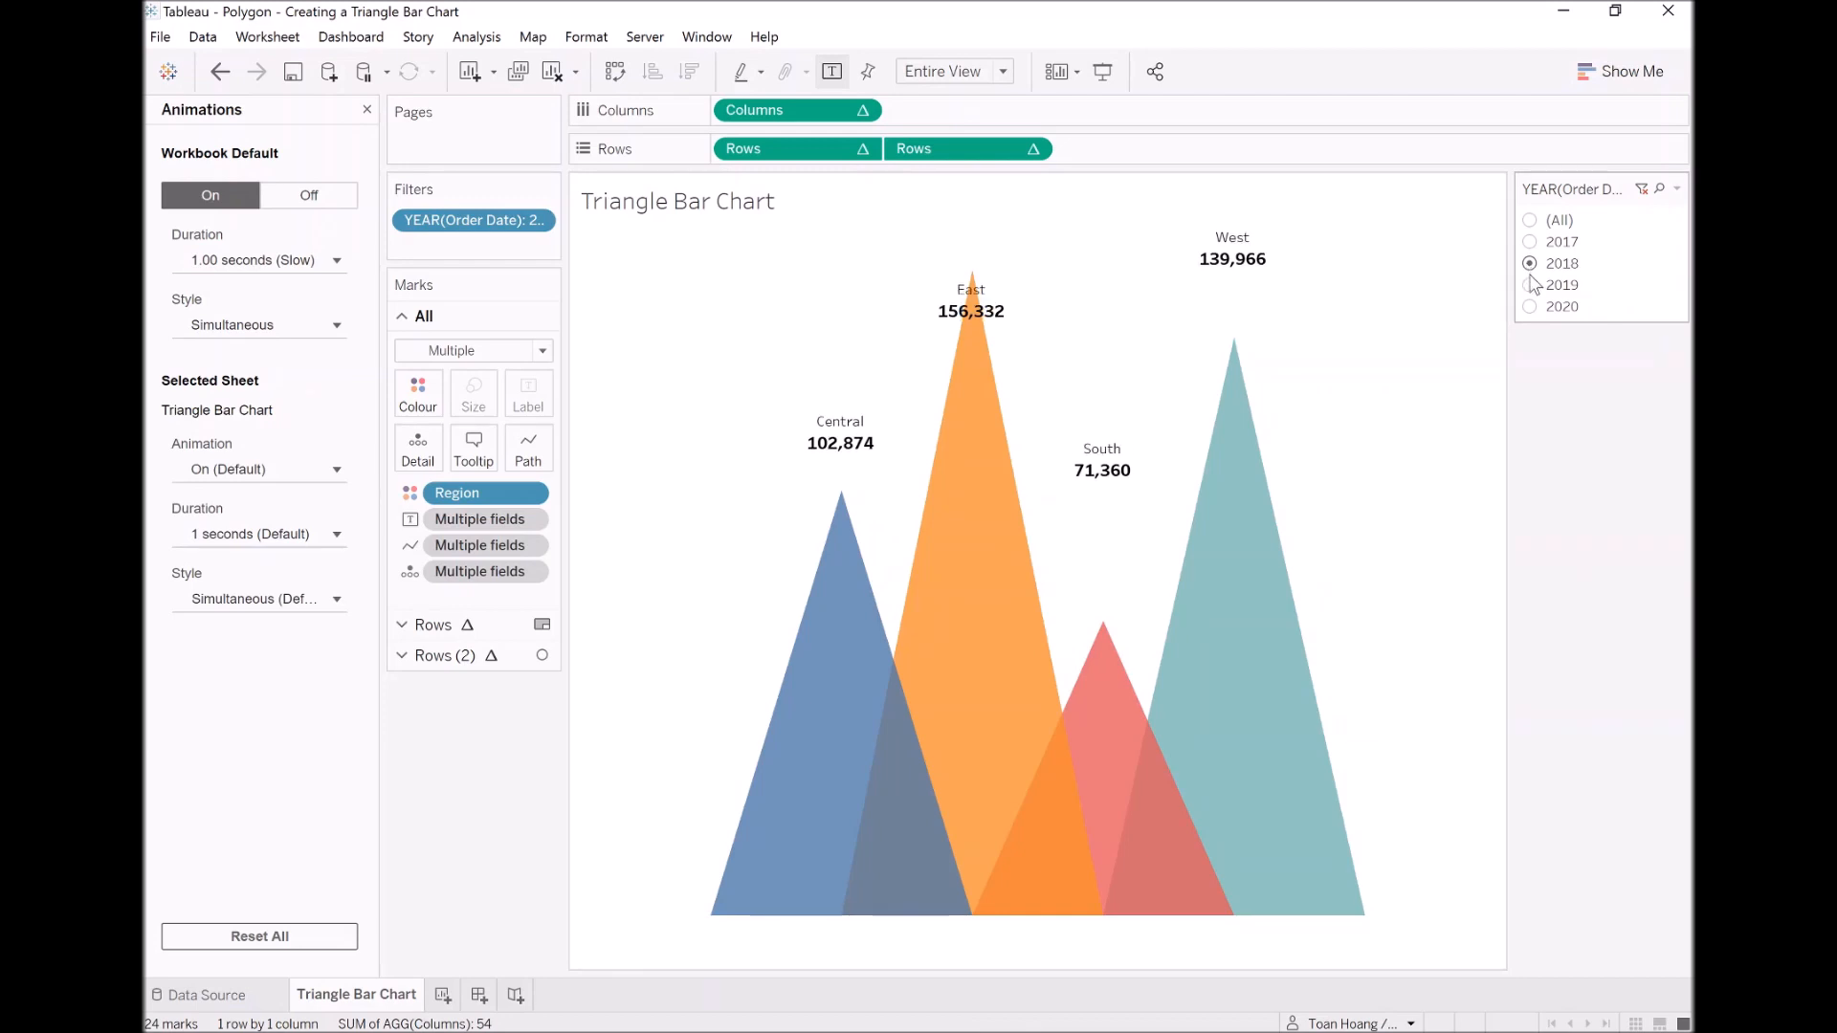
click(1530, 286)
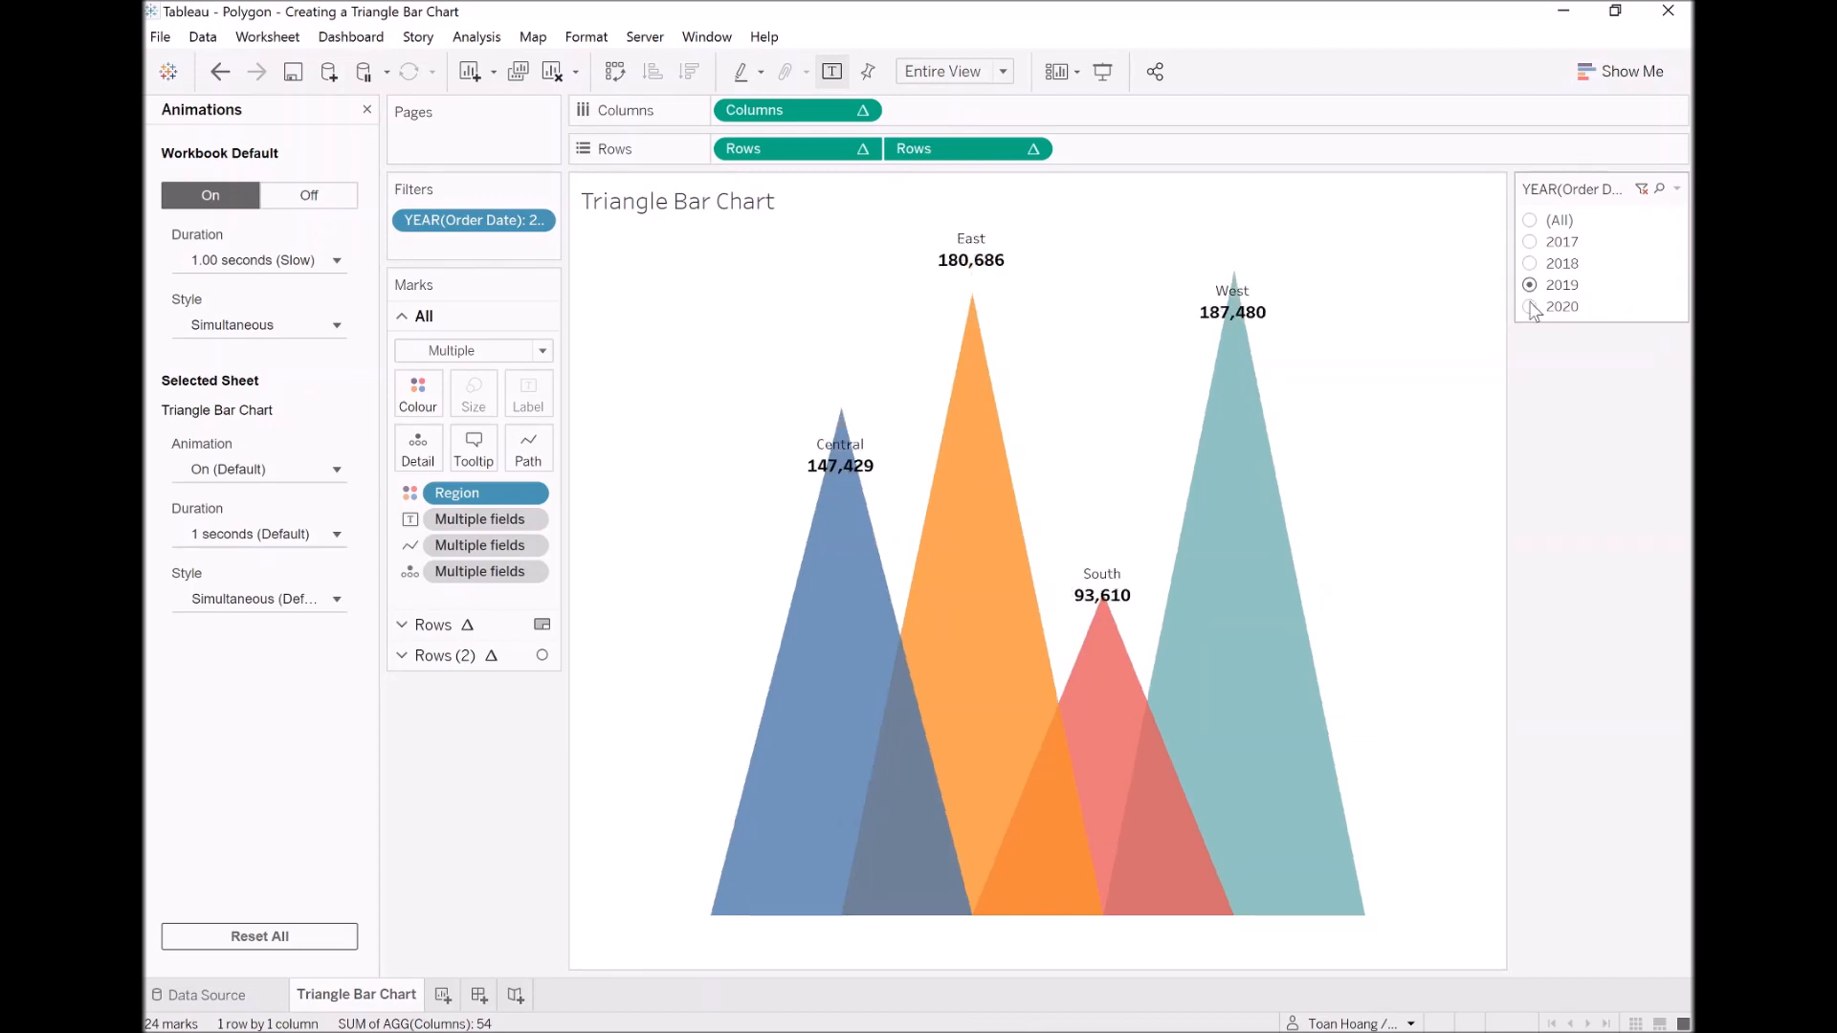
click(1532, 308)
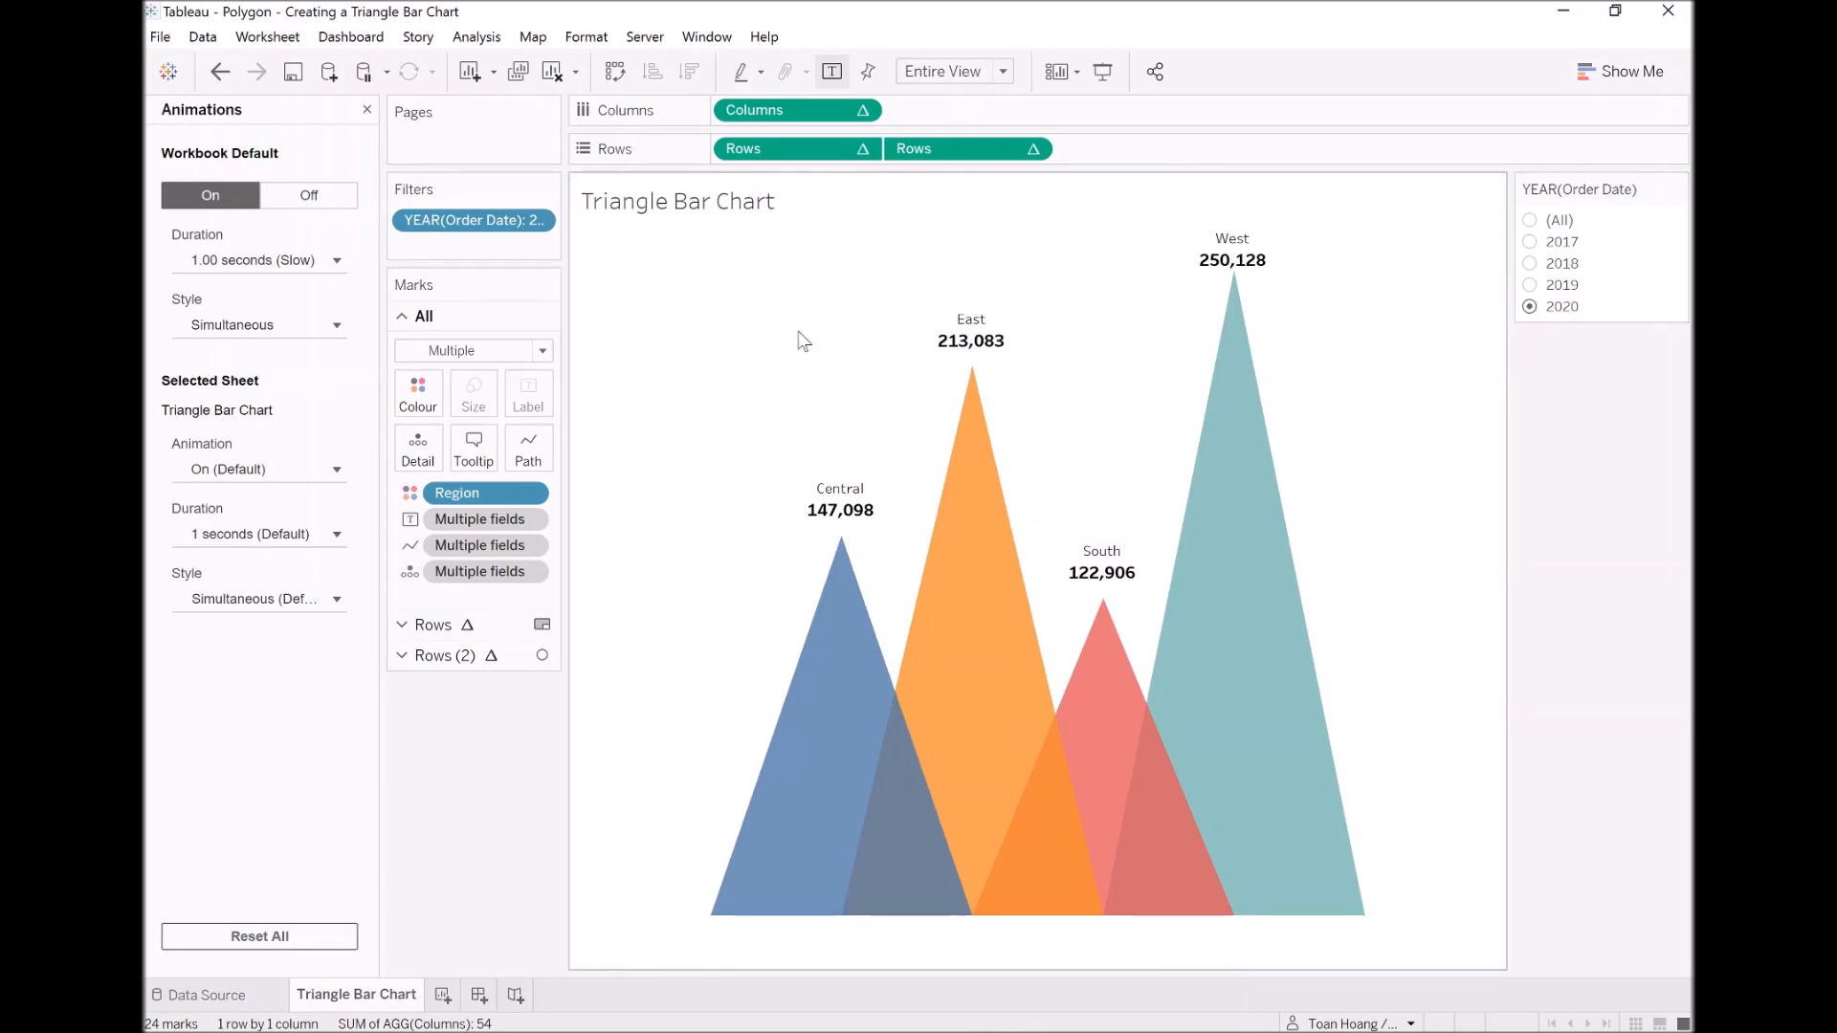
Step: Sort the Region field on the Marks card by the sum of Sales in ascending order
right_click(473, 500)
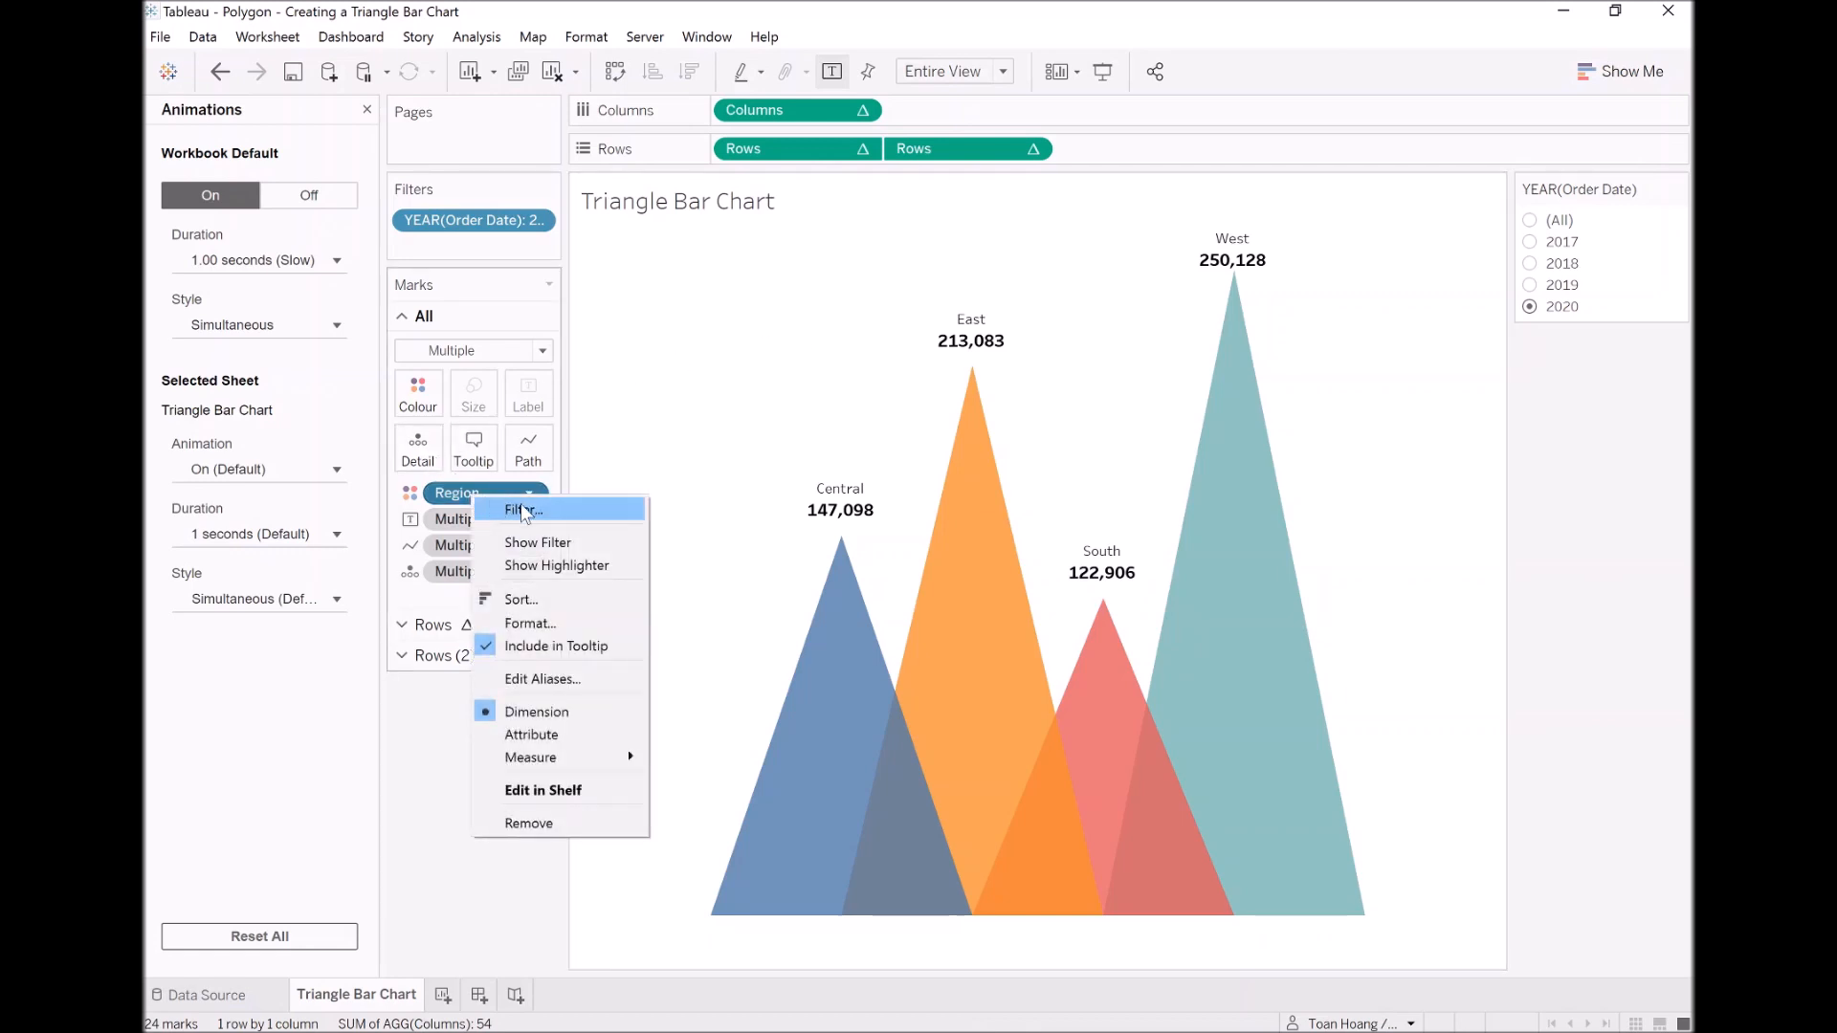
click(562, 601)
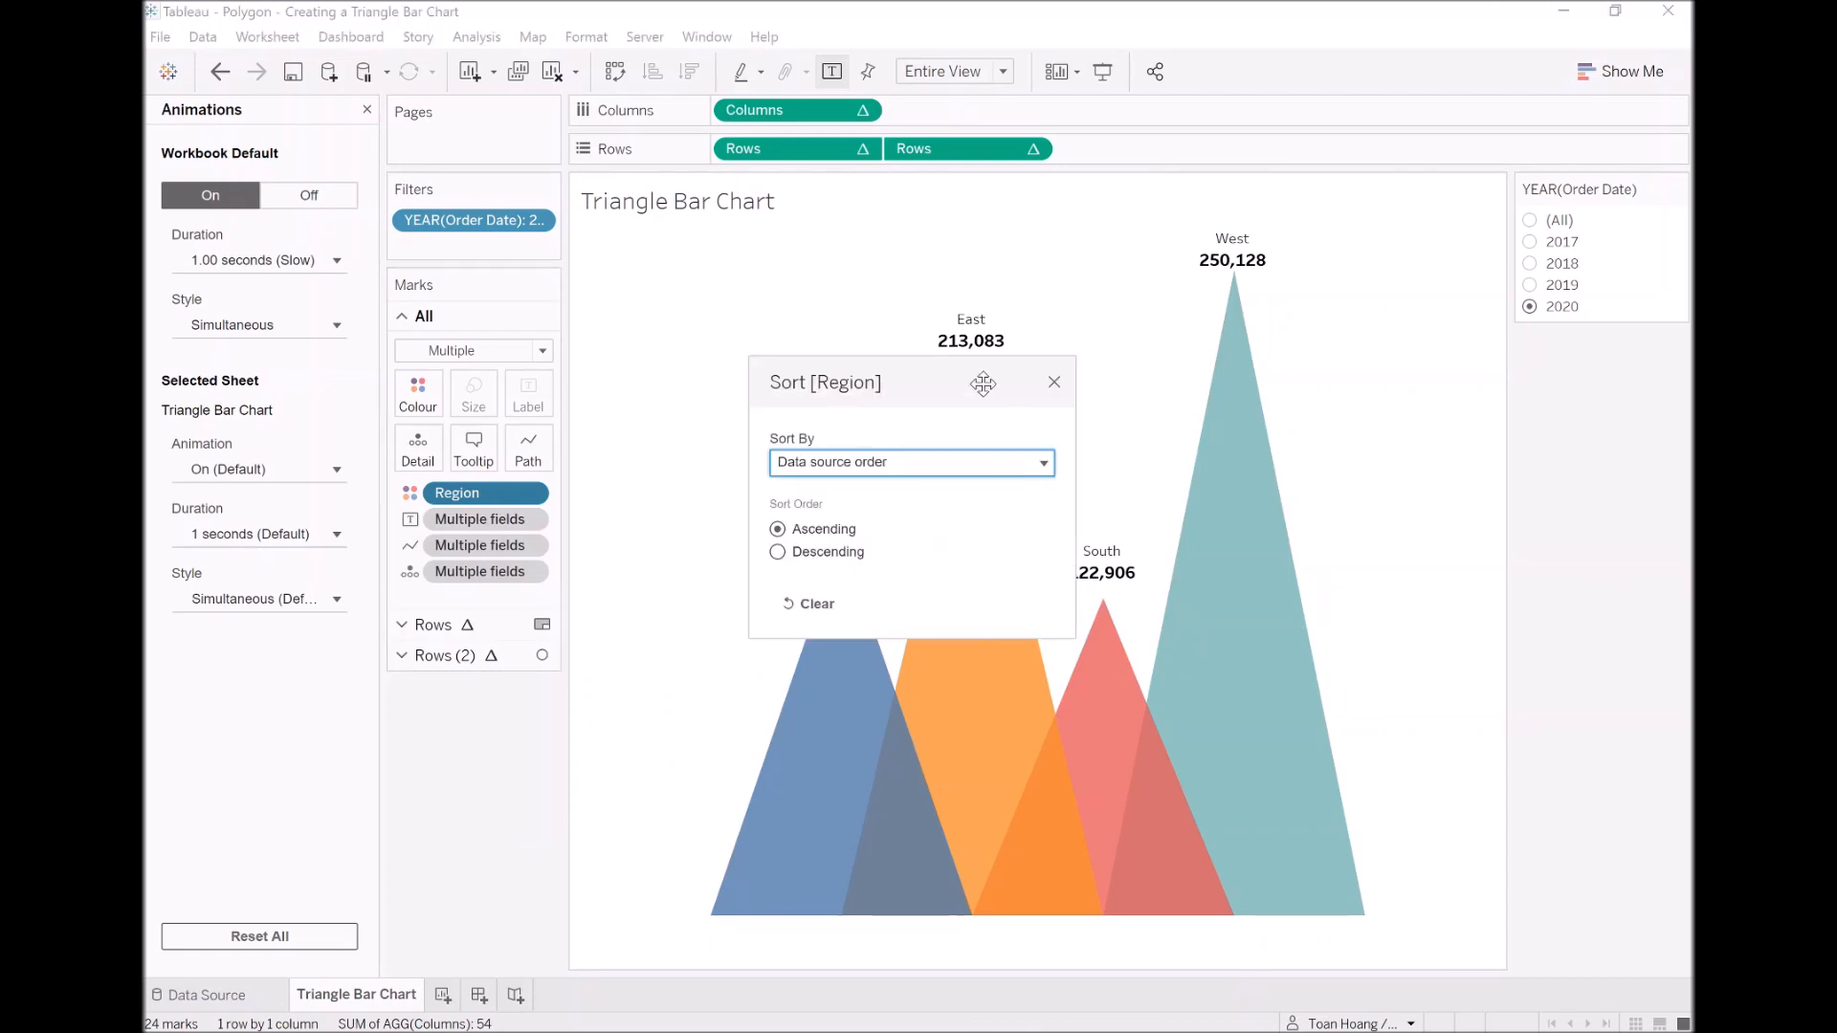
click(892, 471)
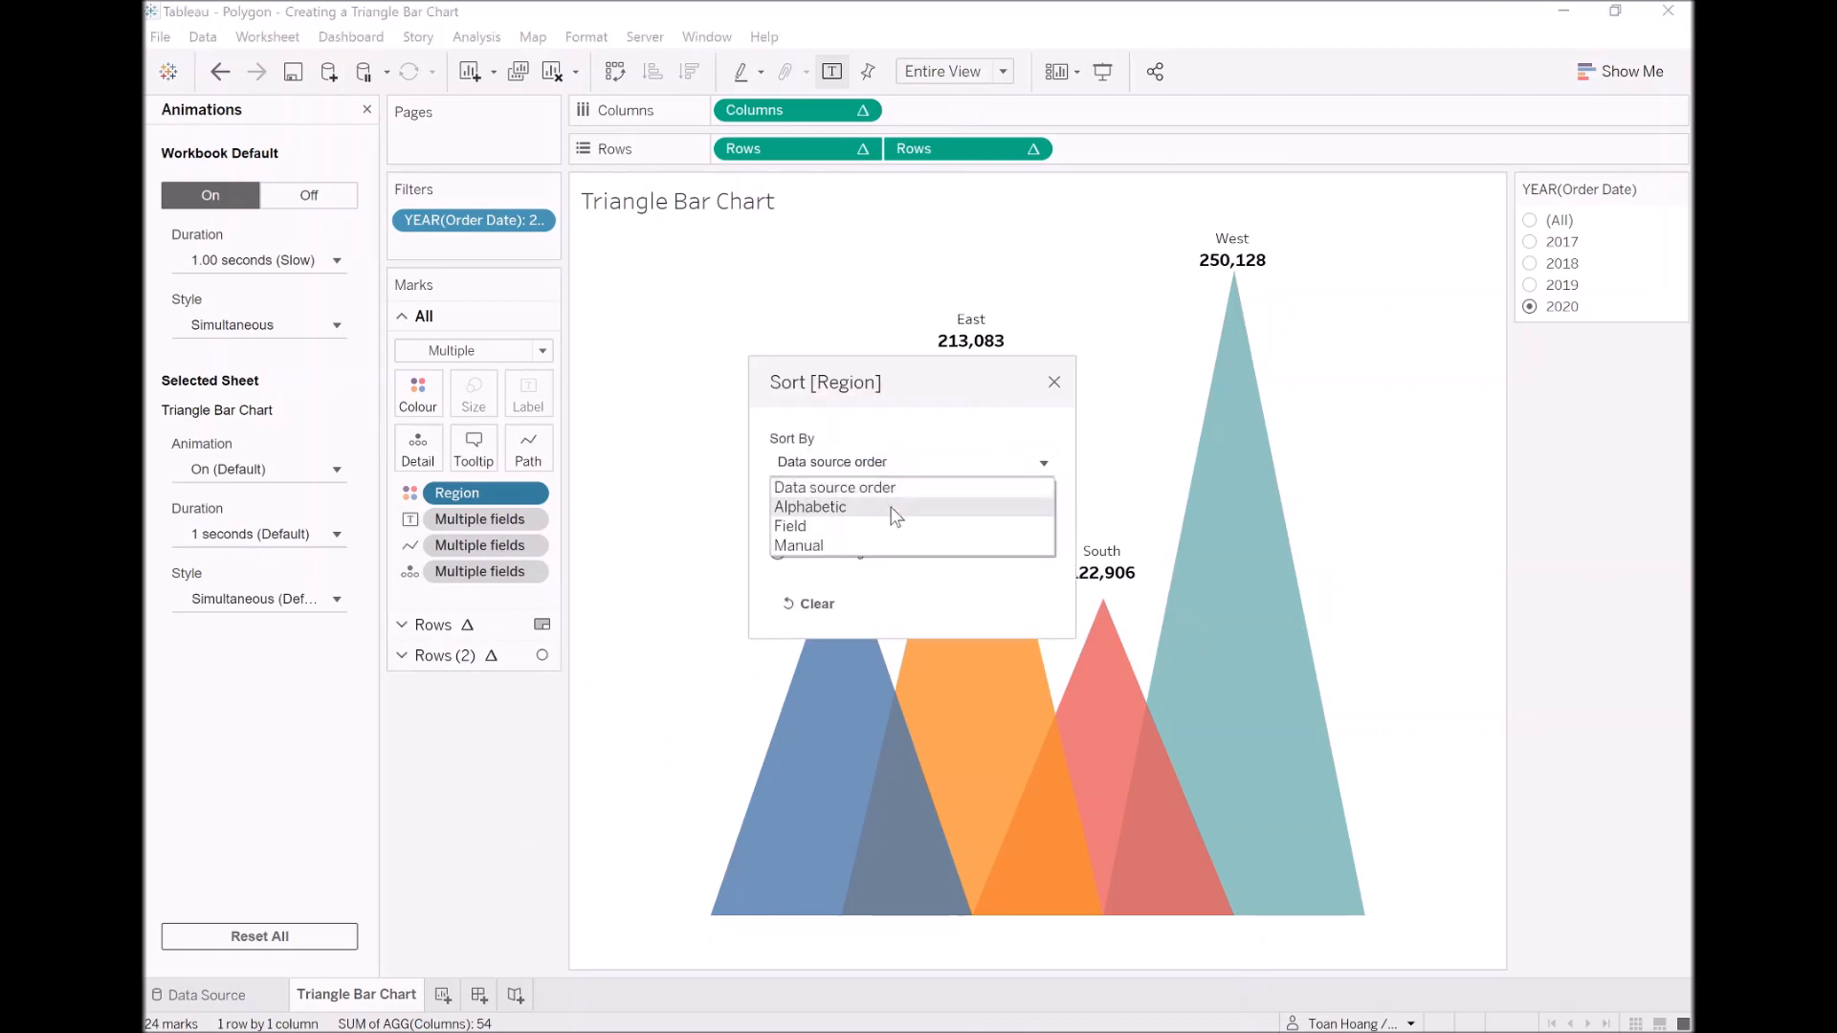
click(895, 536)
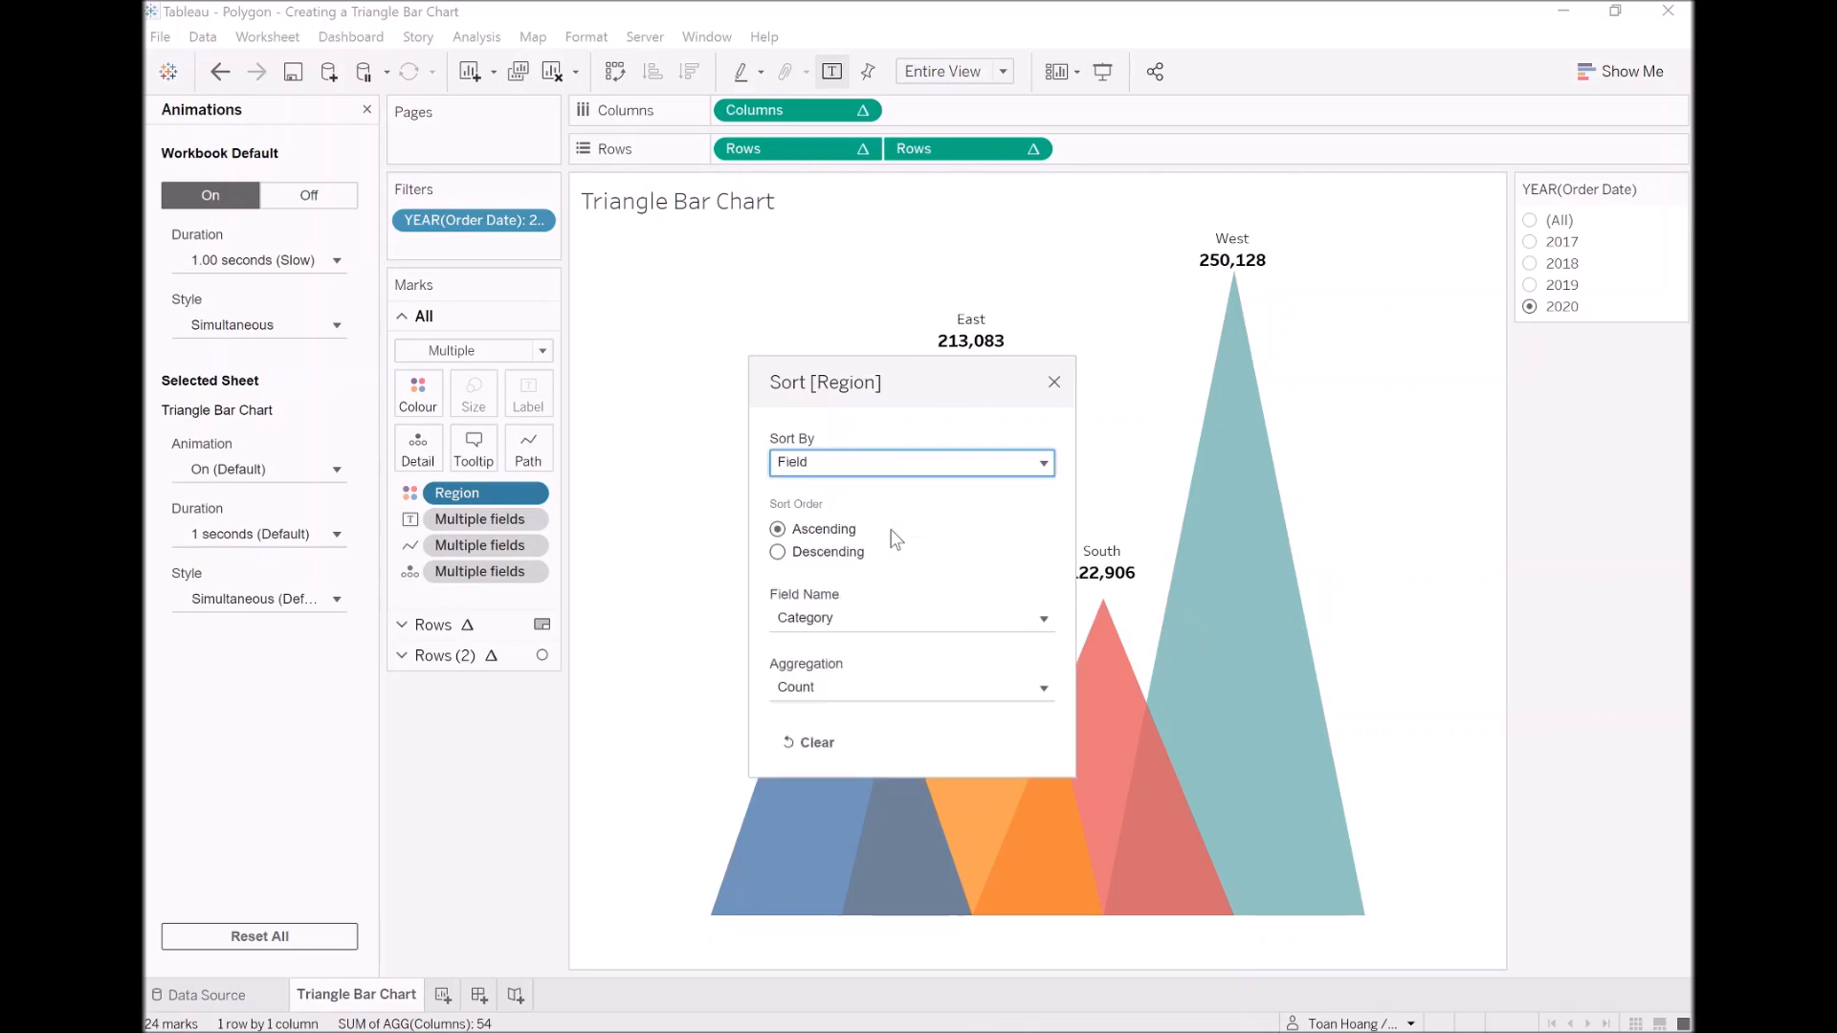
click(857, 614)
scroll(904, 836, down, 4)
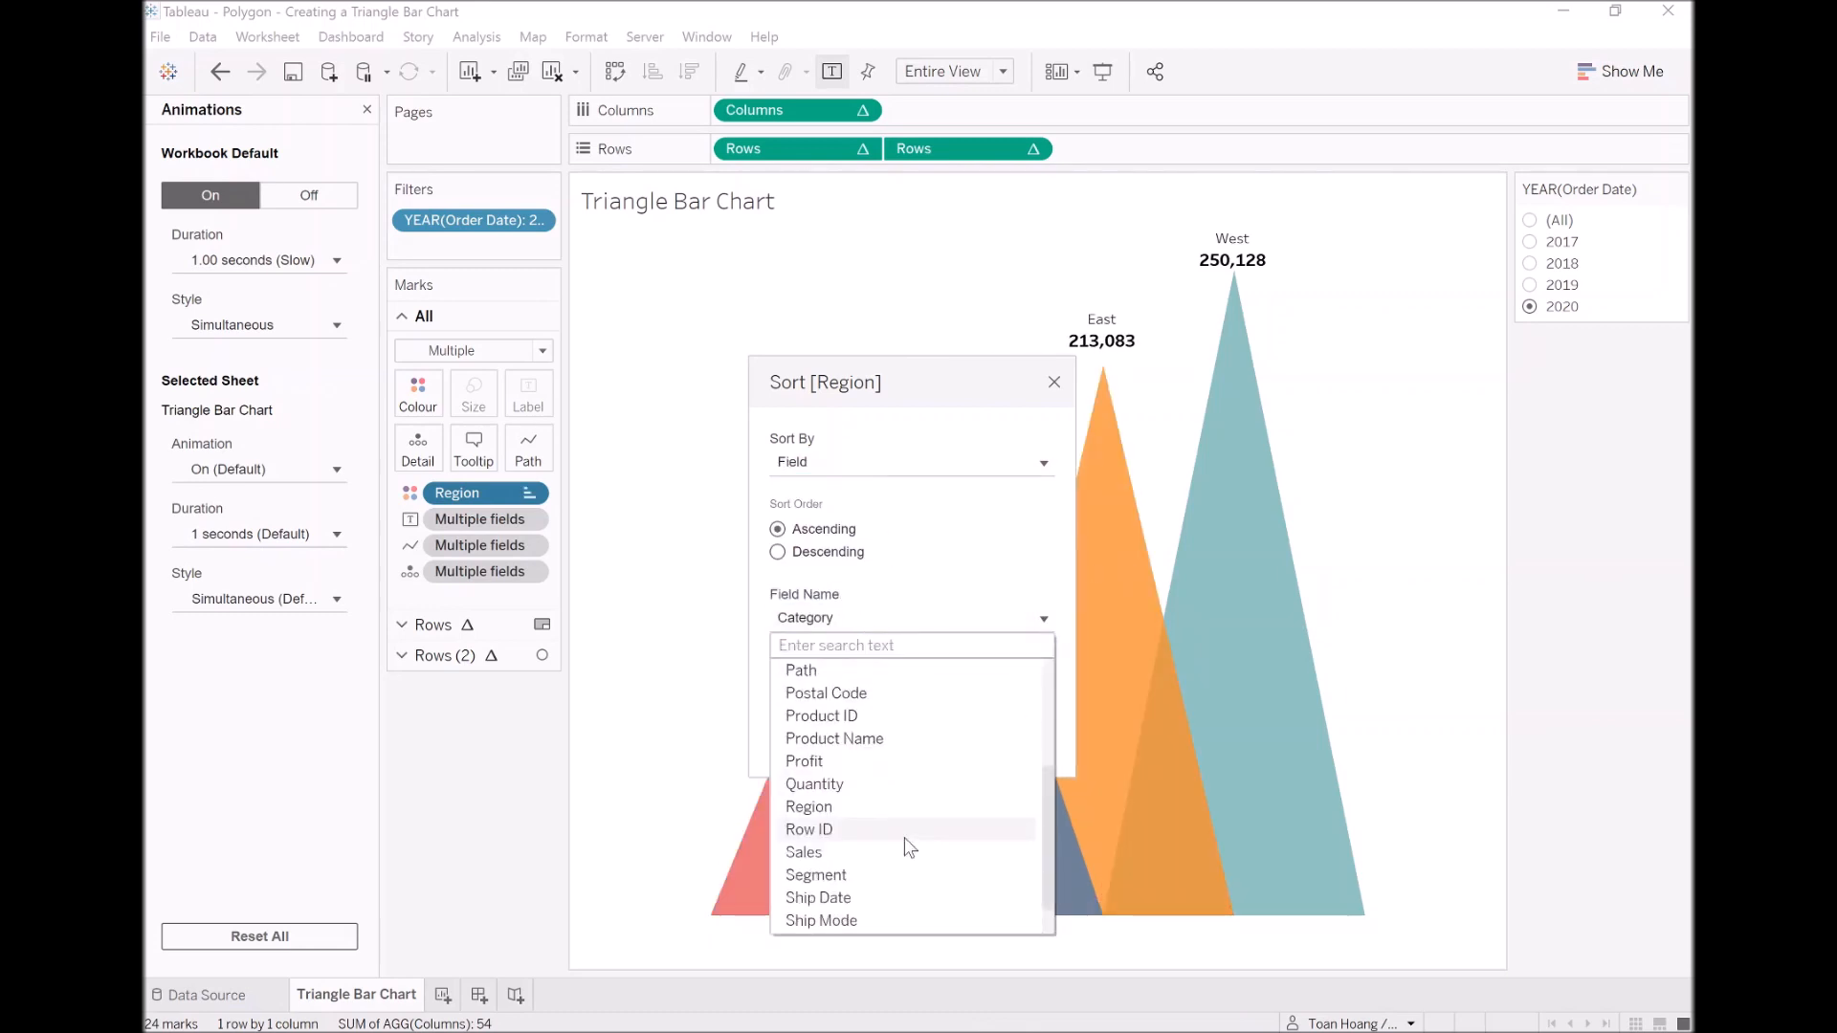
click(897, 852)
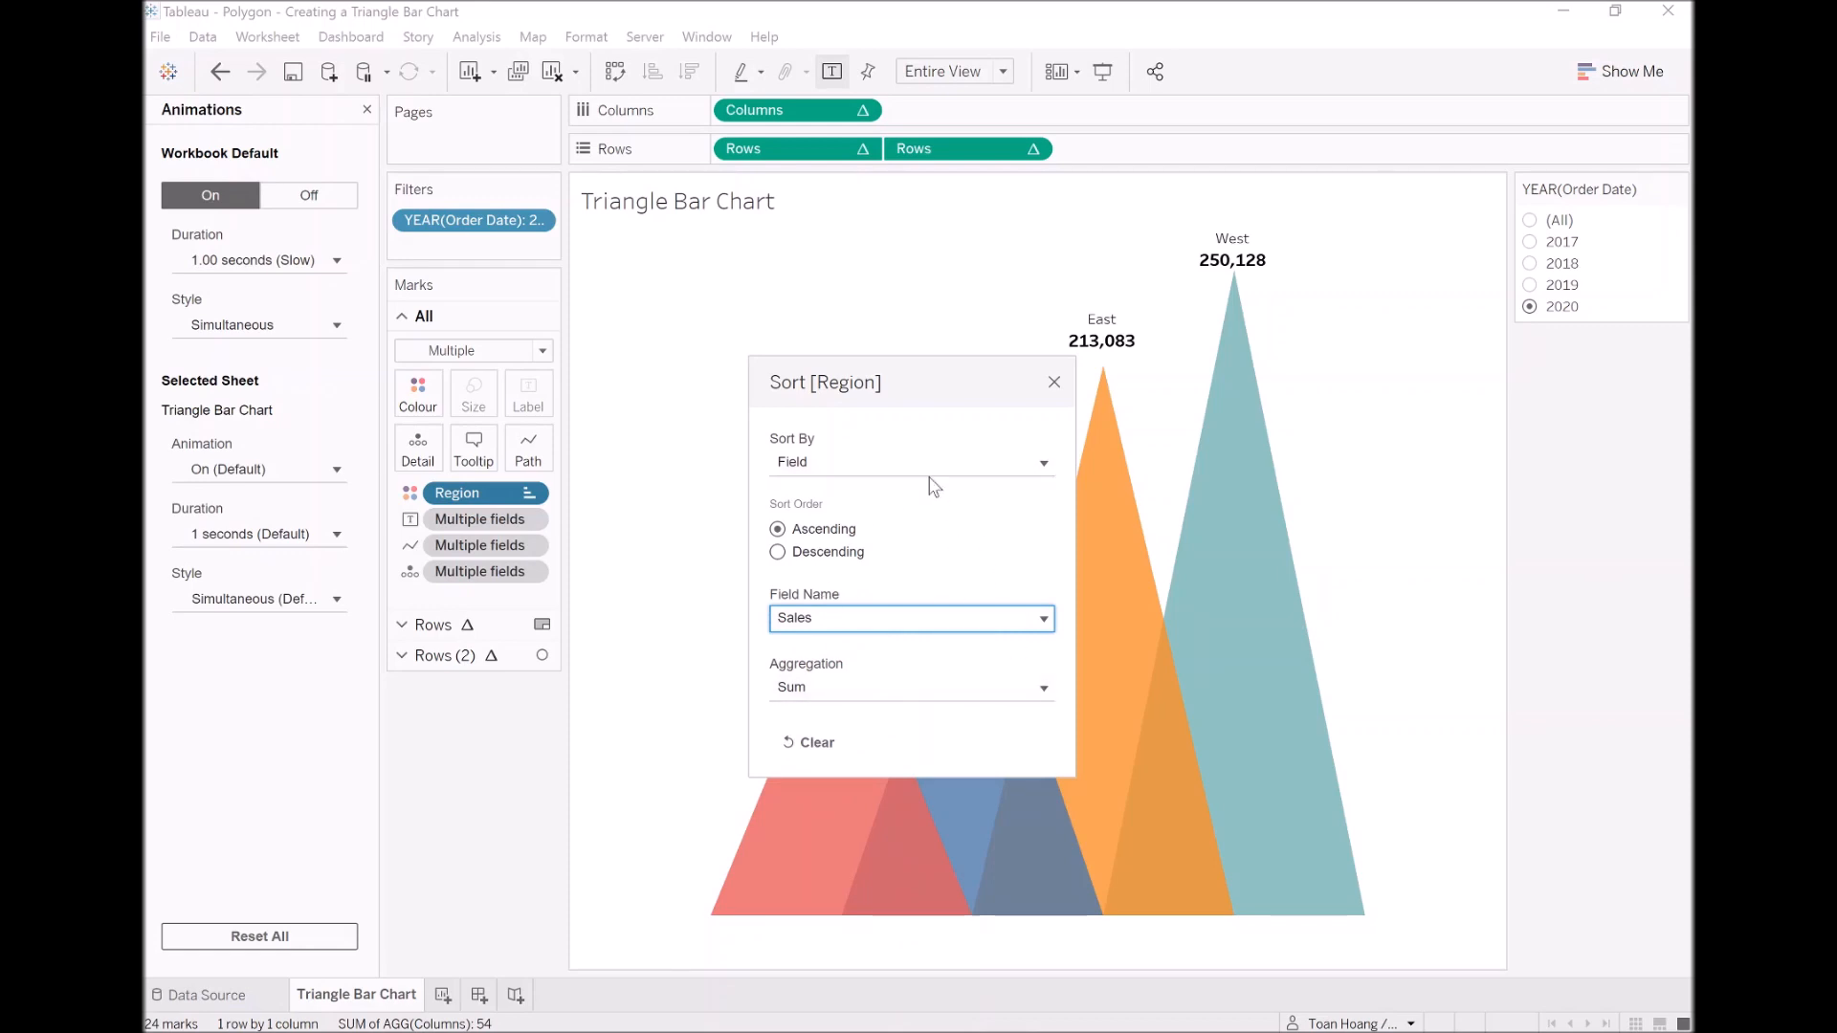
click(1054, 382)
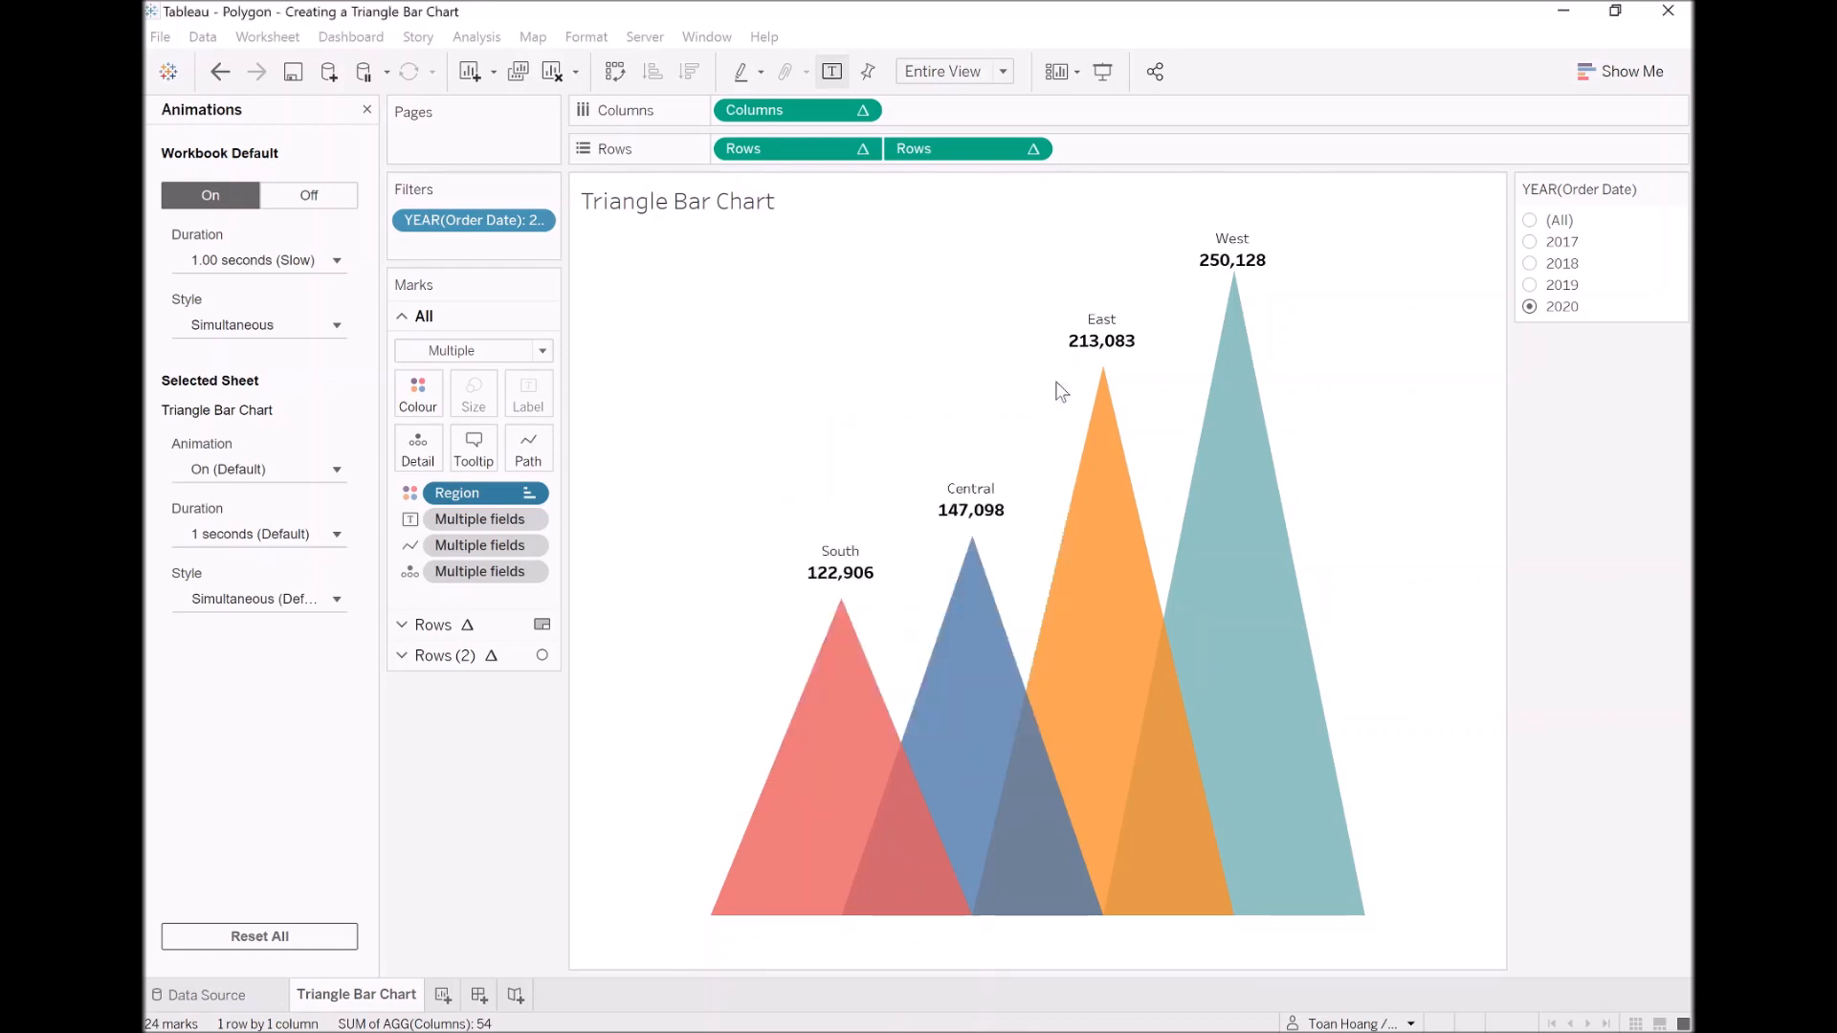
Step: Switch the Order Date year filter to 2019 to preview the sorted chart
click(1532, 286)
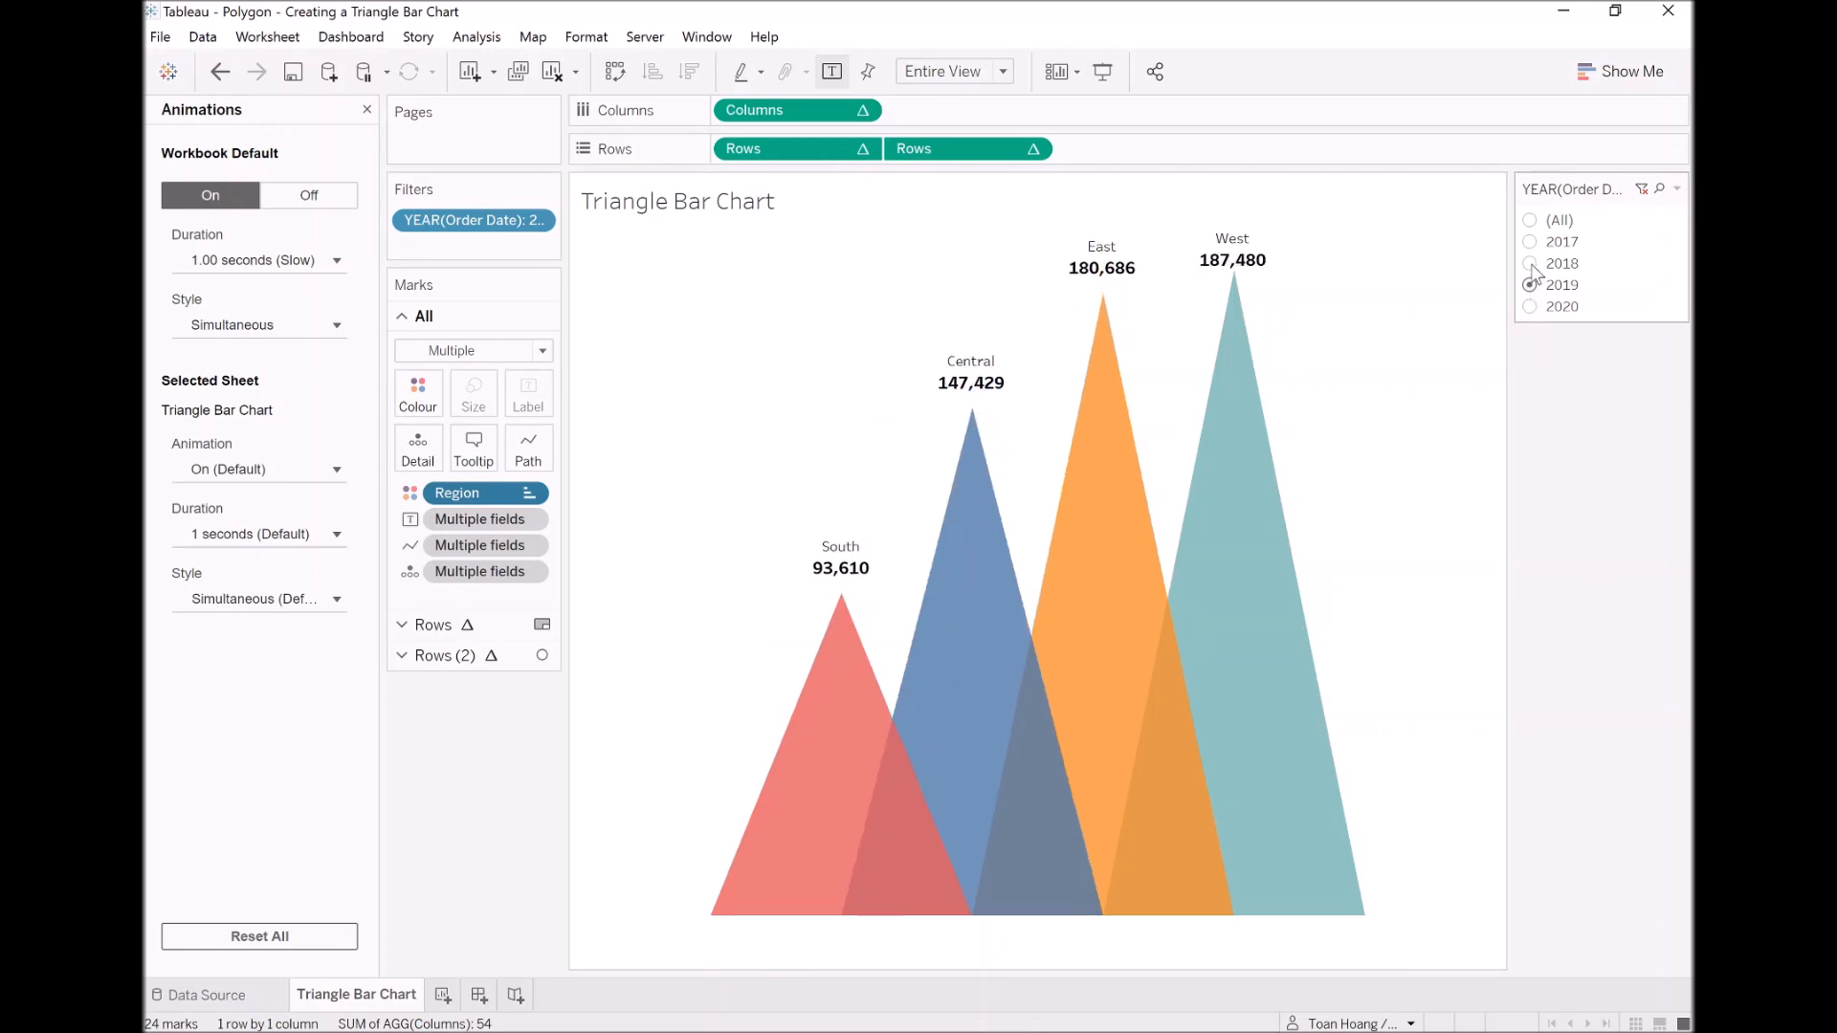